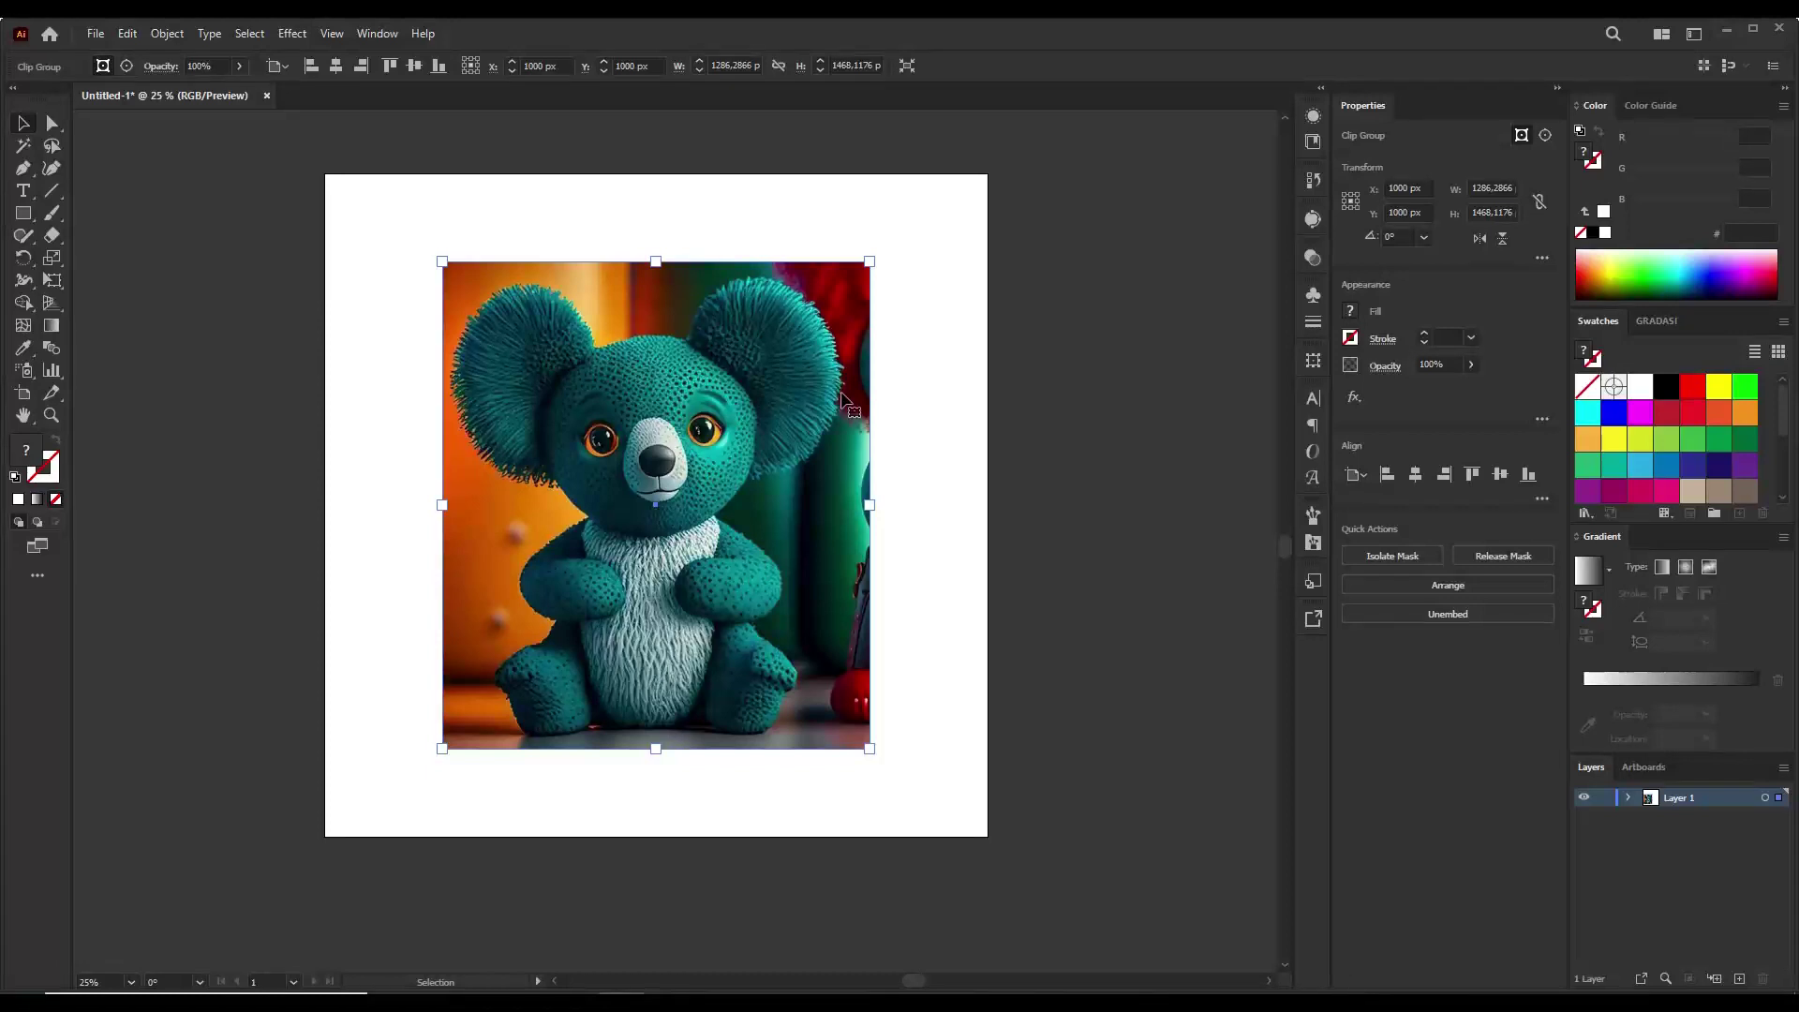
- Add Layer 2, fade Layer 1's koala photo to 78% opacity, lock Layer 1, and make Layer 2 active
click(1738, 978)
click(1765, 817)
click(1313, 257)
click(1267, 277)
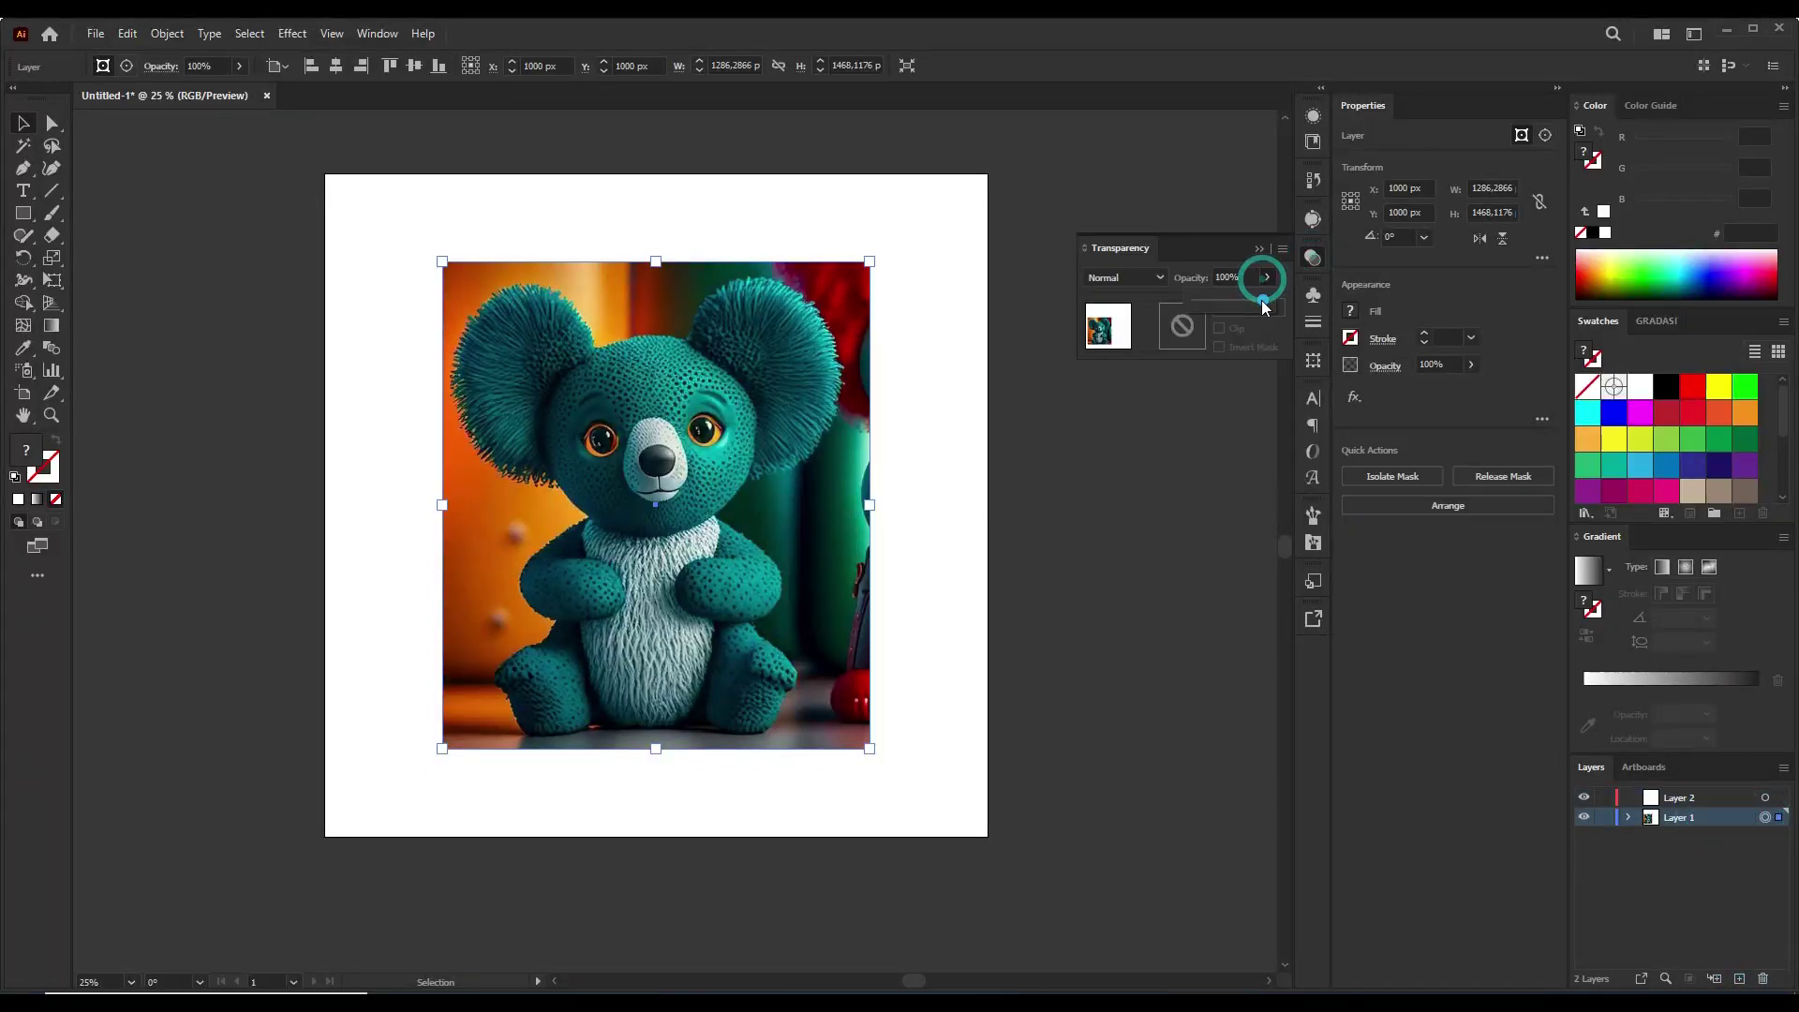
drag(1264, 300, 1253, 307)
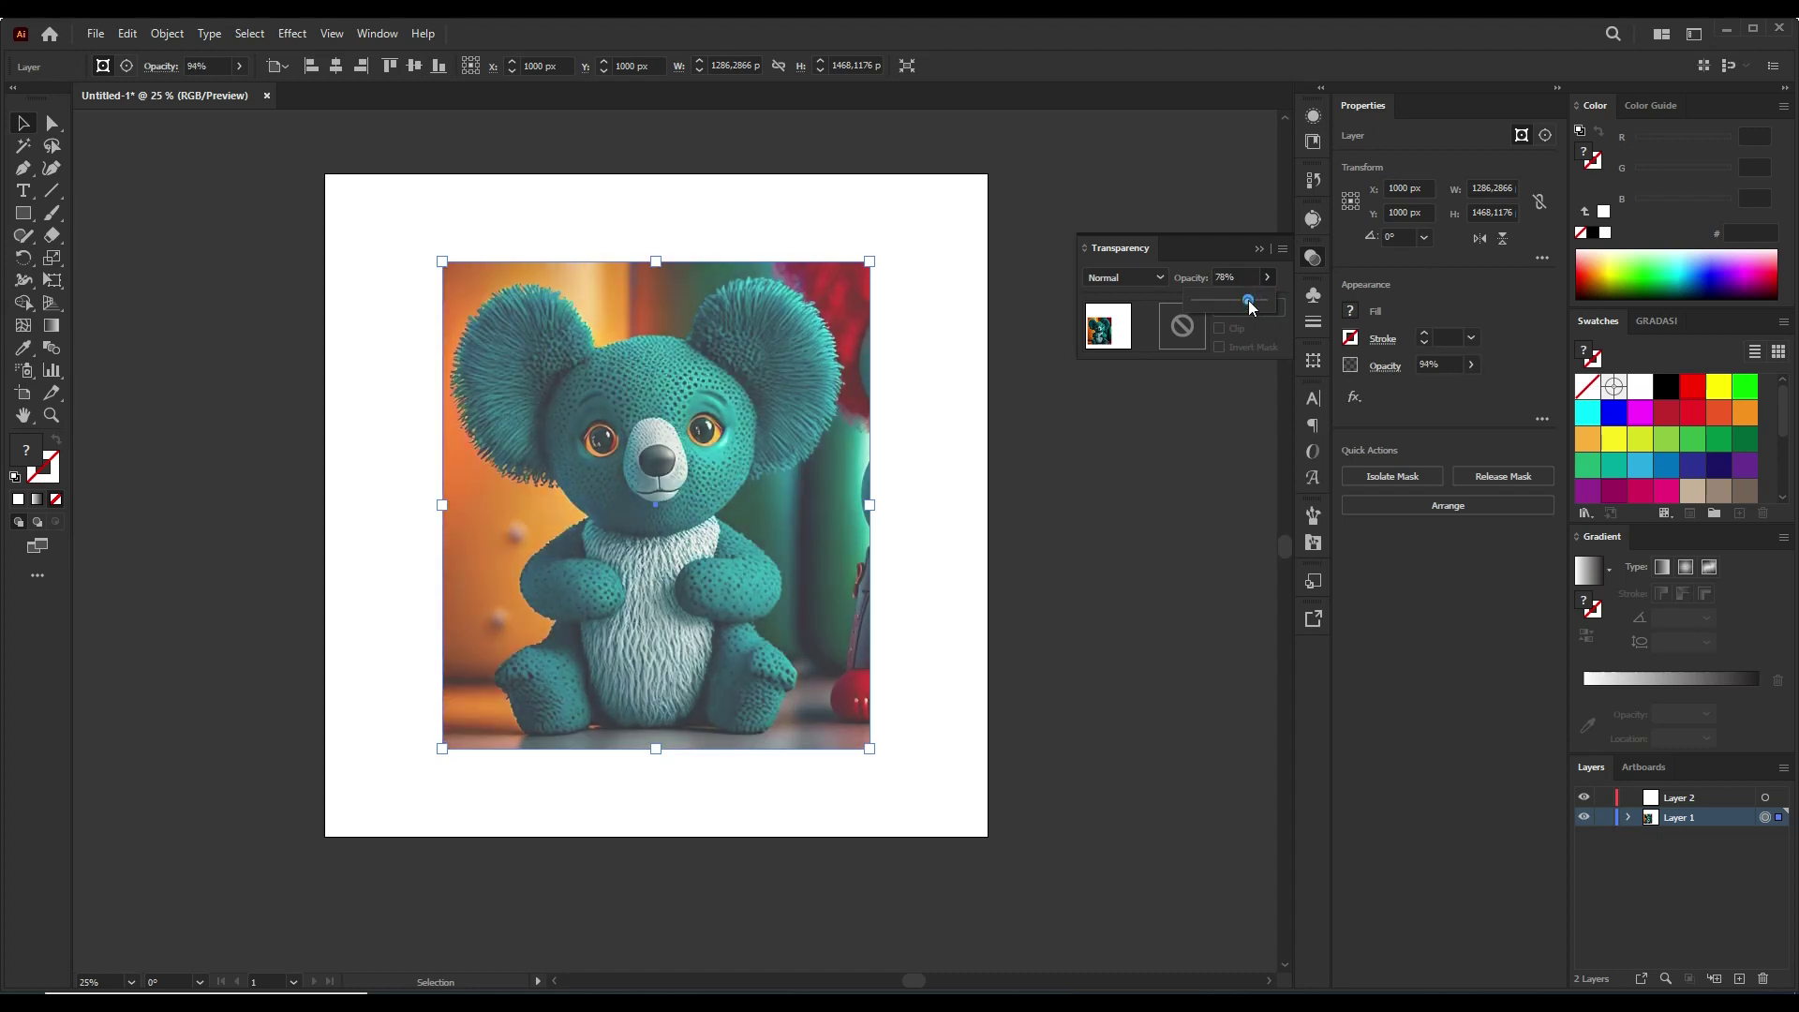
click(1260, 248)
click(1603, 817)
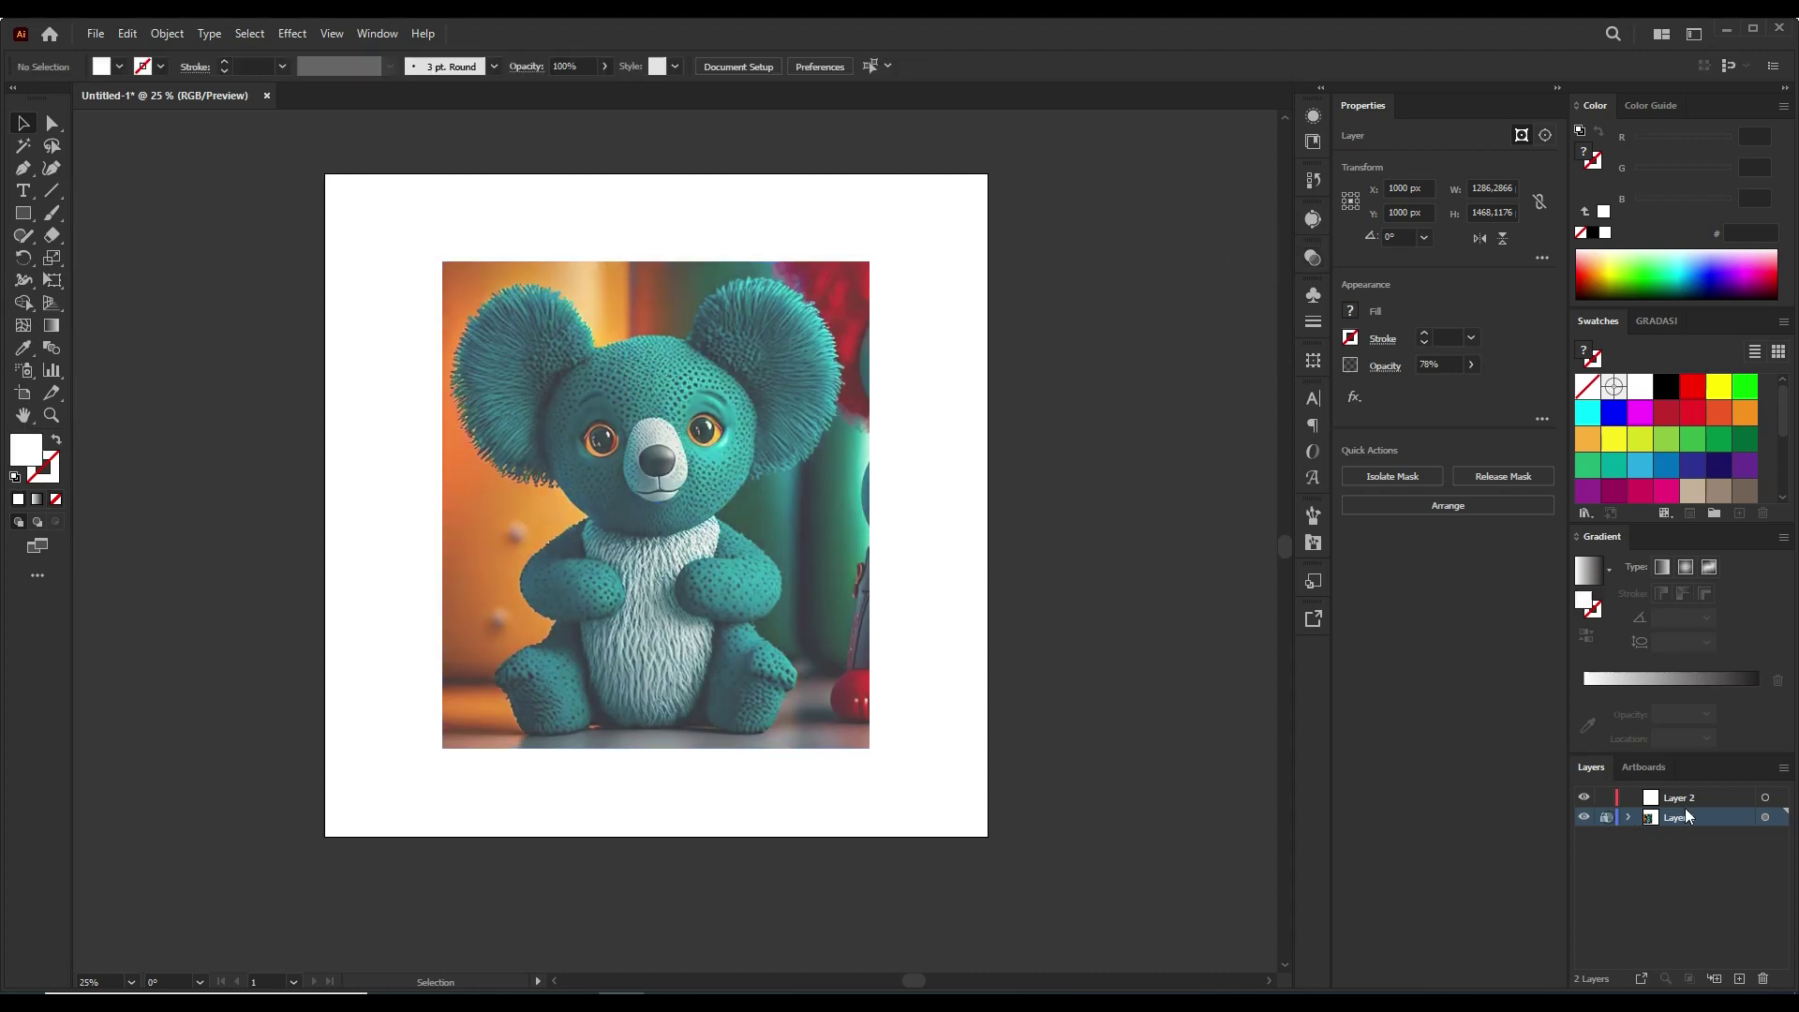
click(1712, 796)
- Set up the Paintbrush with the 10 pt Round brush
click(51, 214)
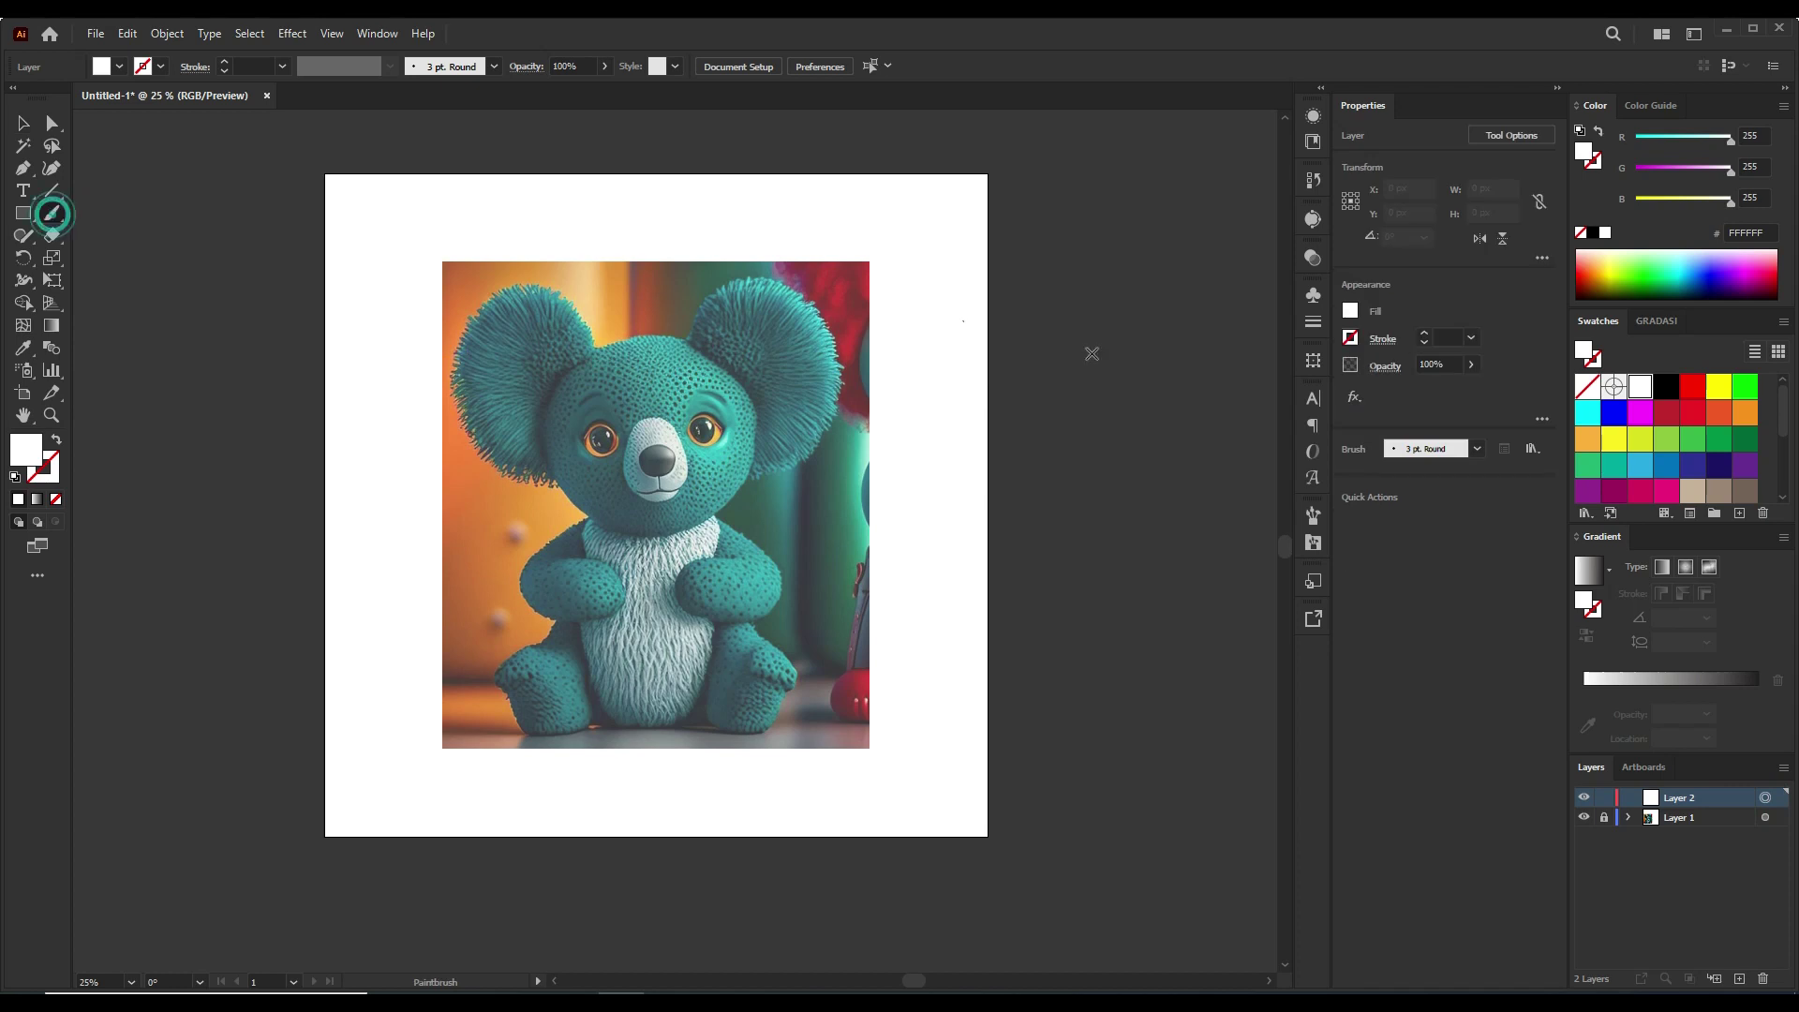
click(1313, 544)
click(1162, 541)
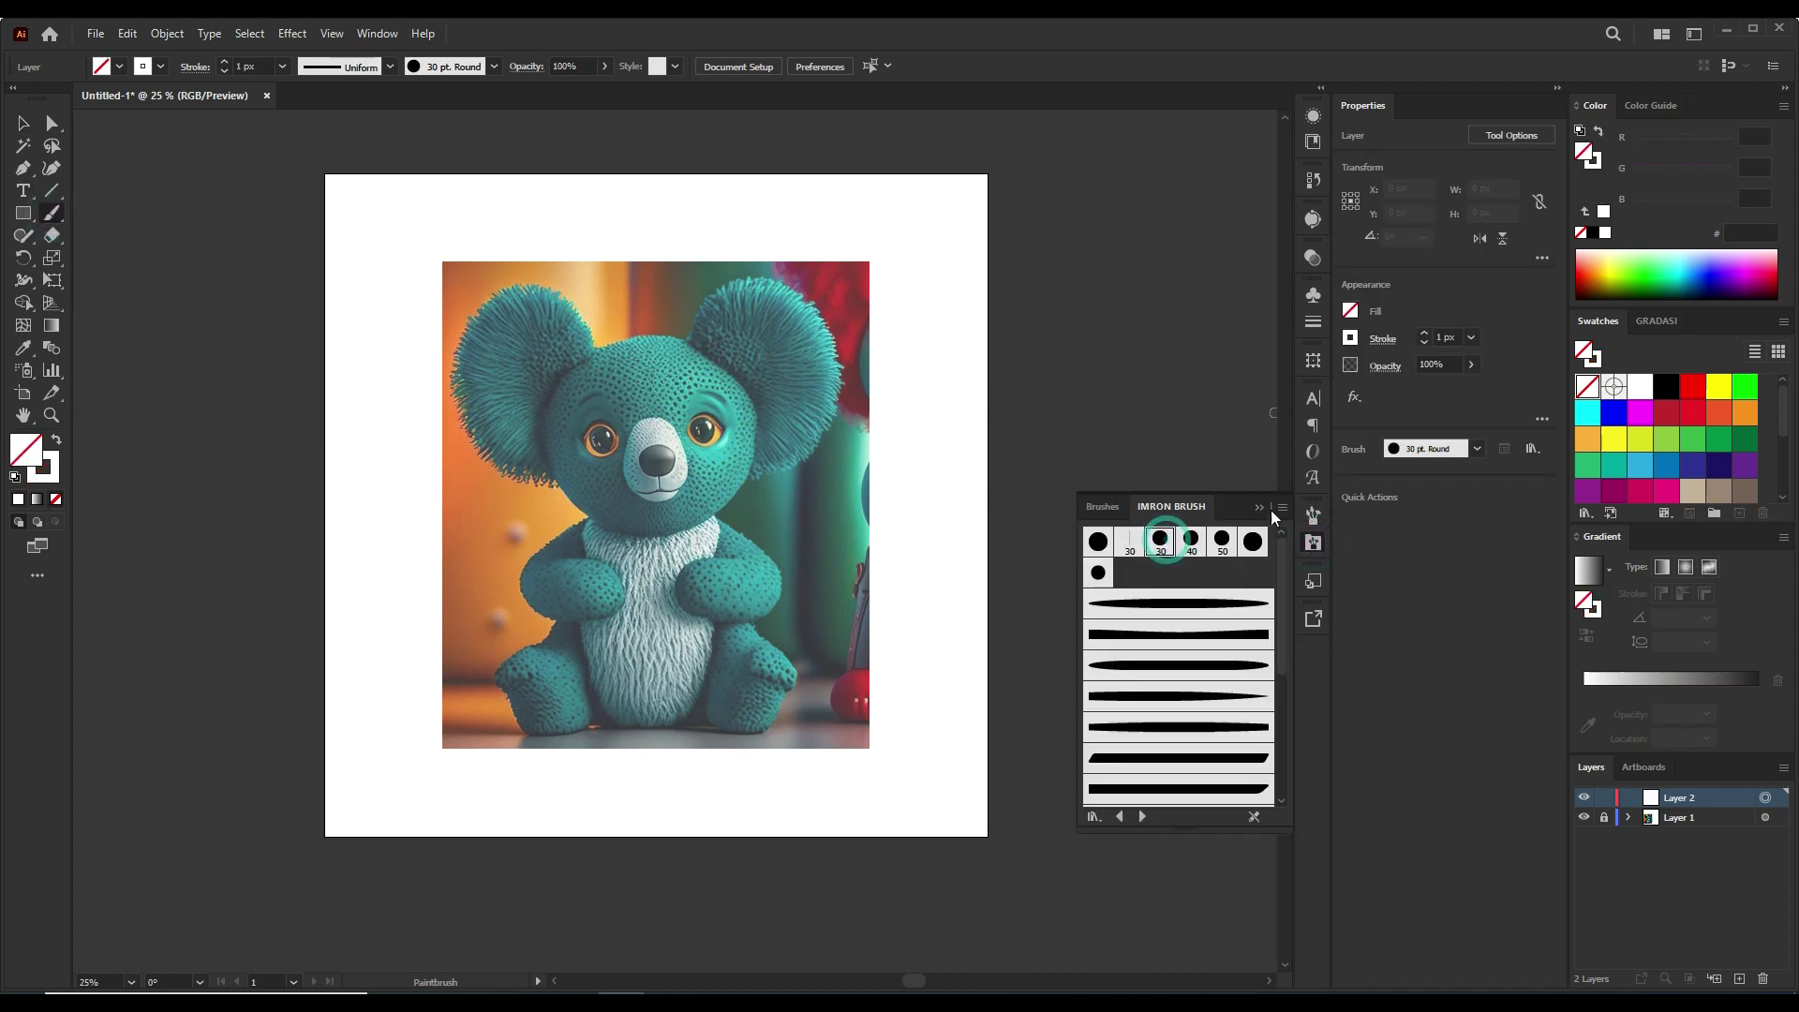
click(1129, 542)
click(1313, 514)
- Zoom in on the koala's head and set the stroke colour to yellow
key(ctrl+plus)
key(ctrl+plus)
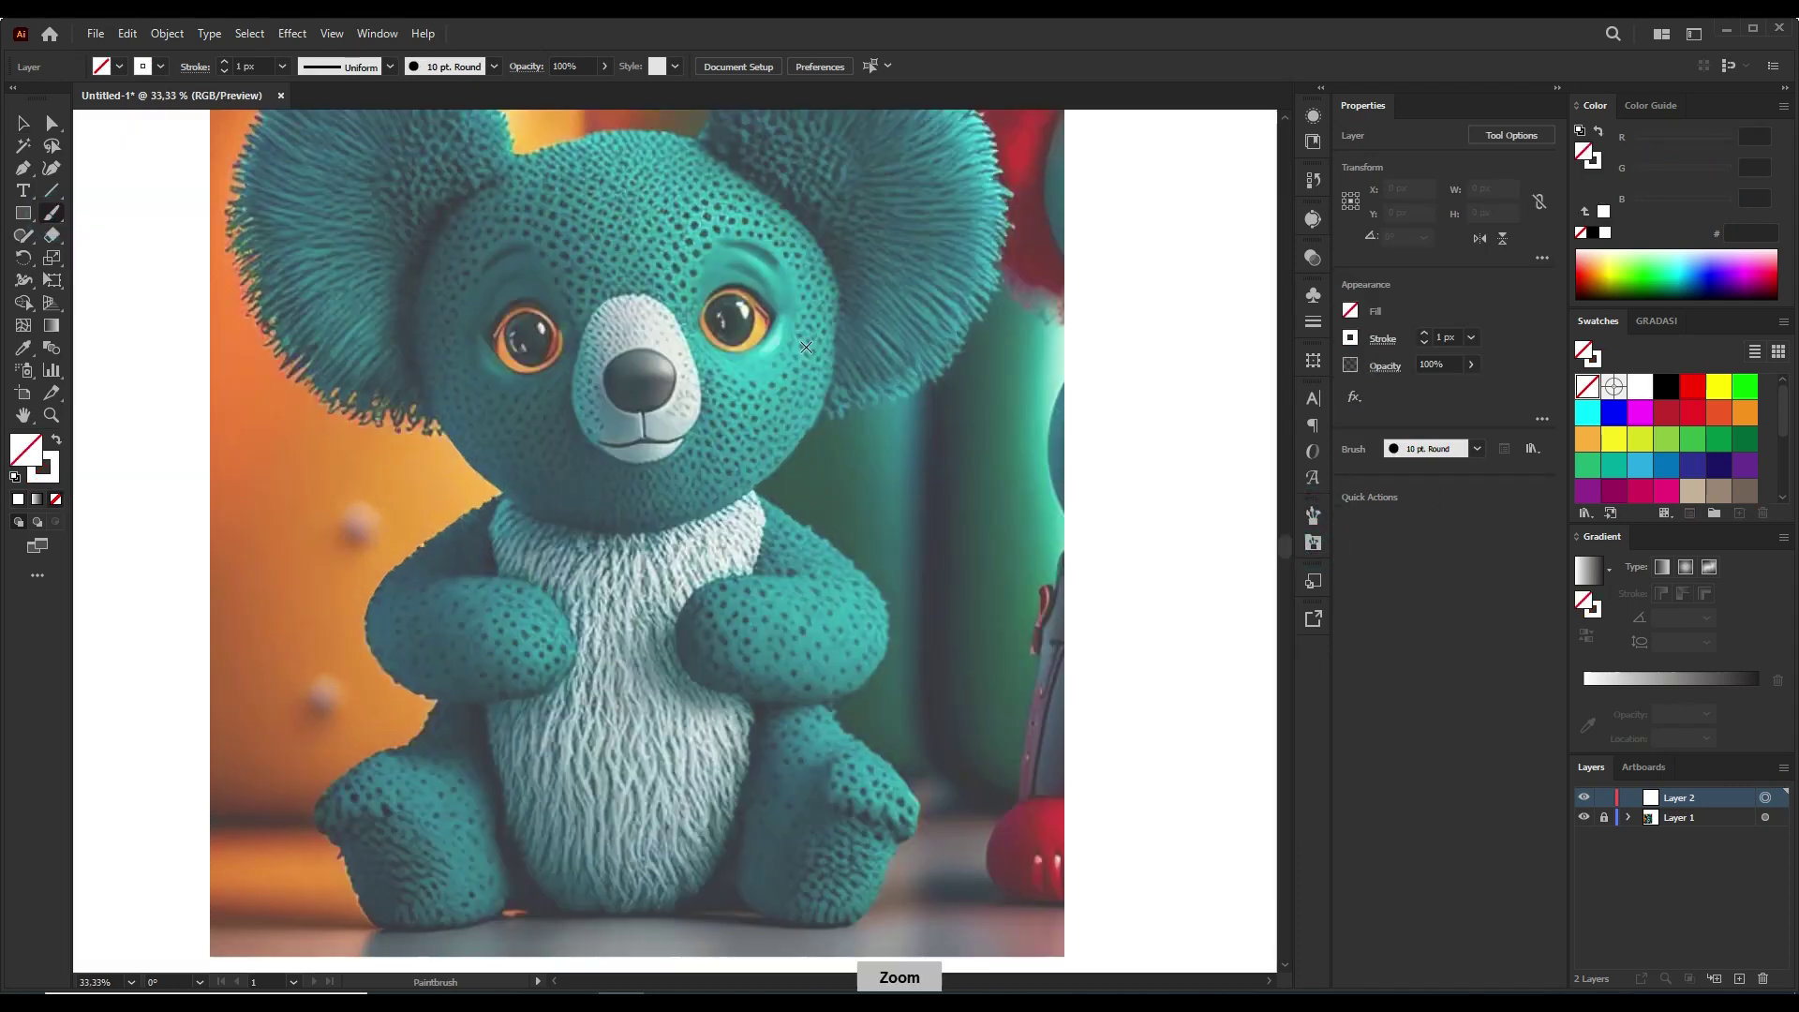
key(ctrl+plus)
drag(943, 402, 856, 655)
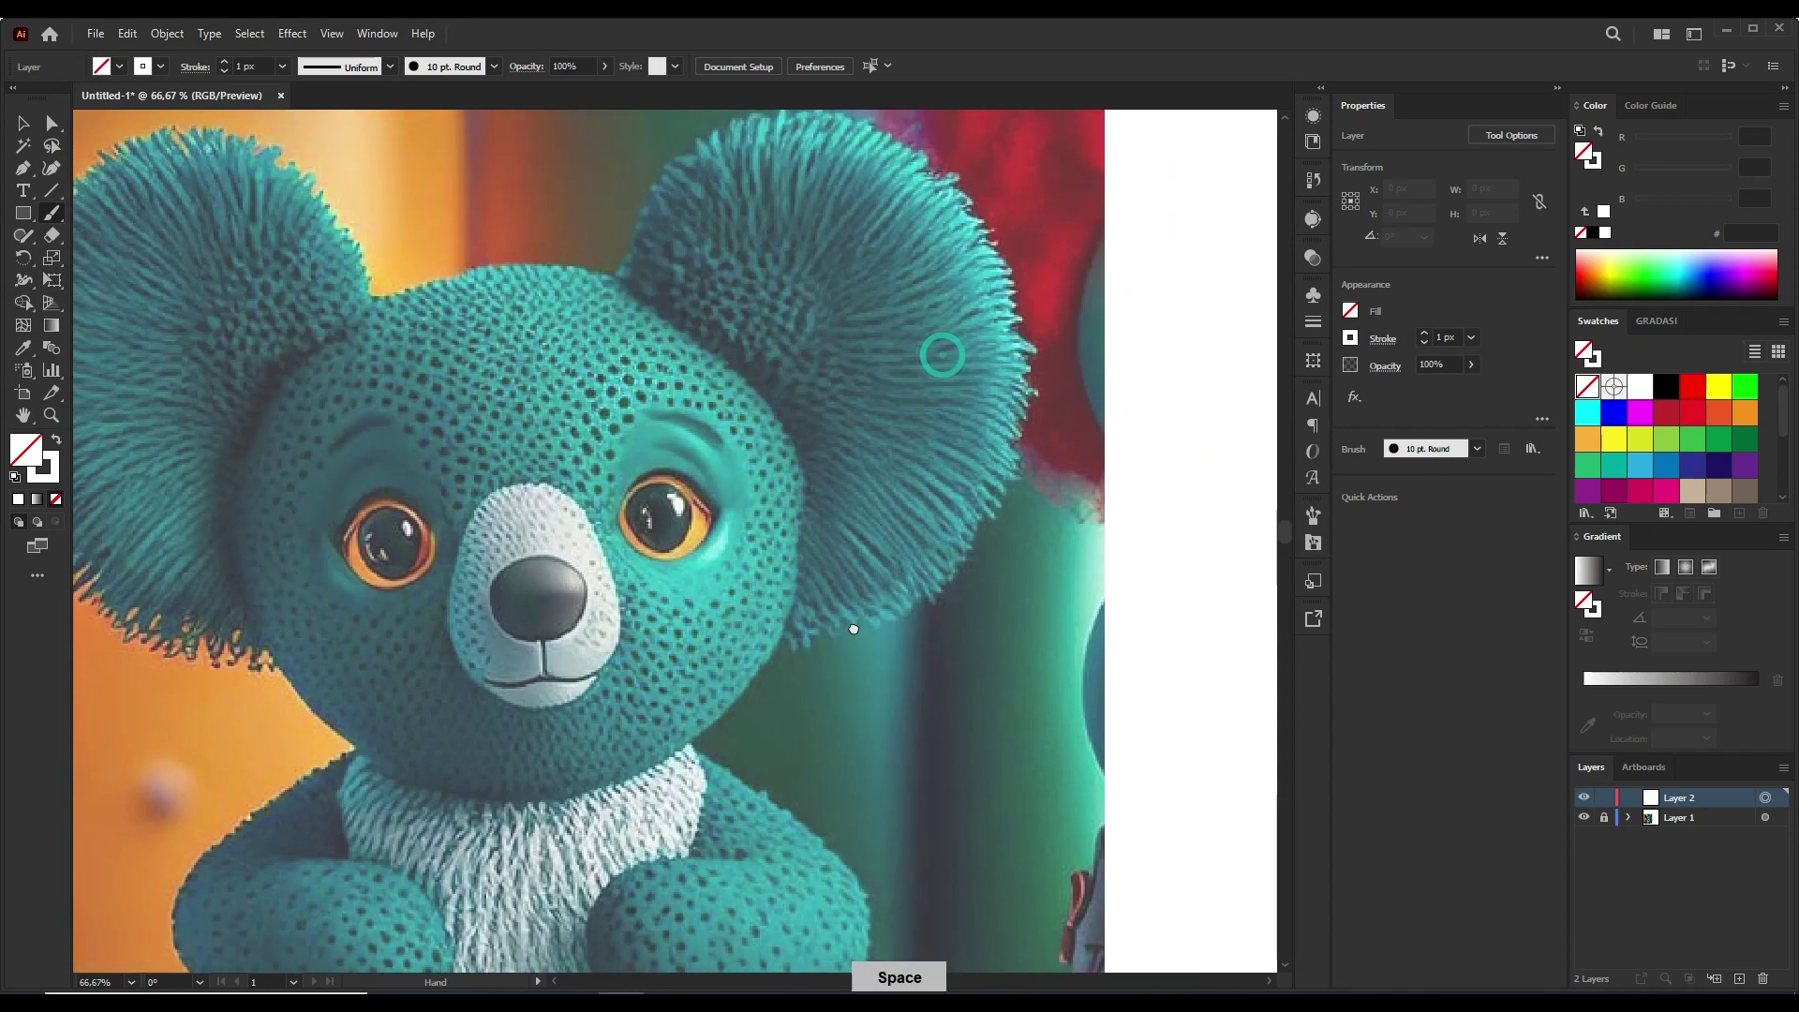
key(ctrl)
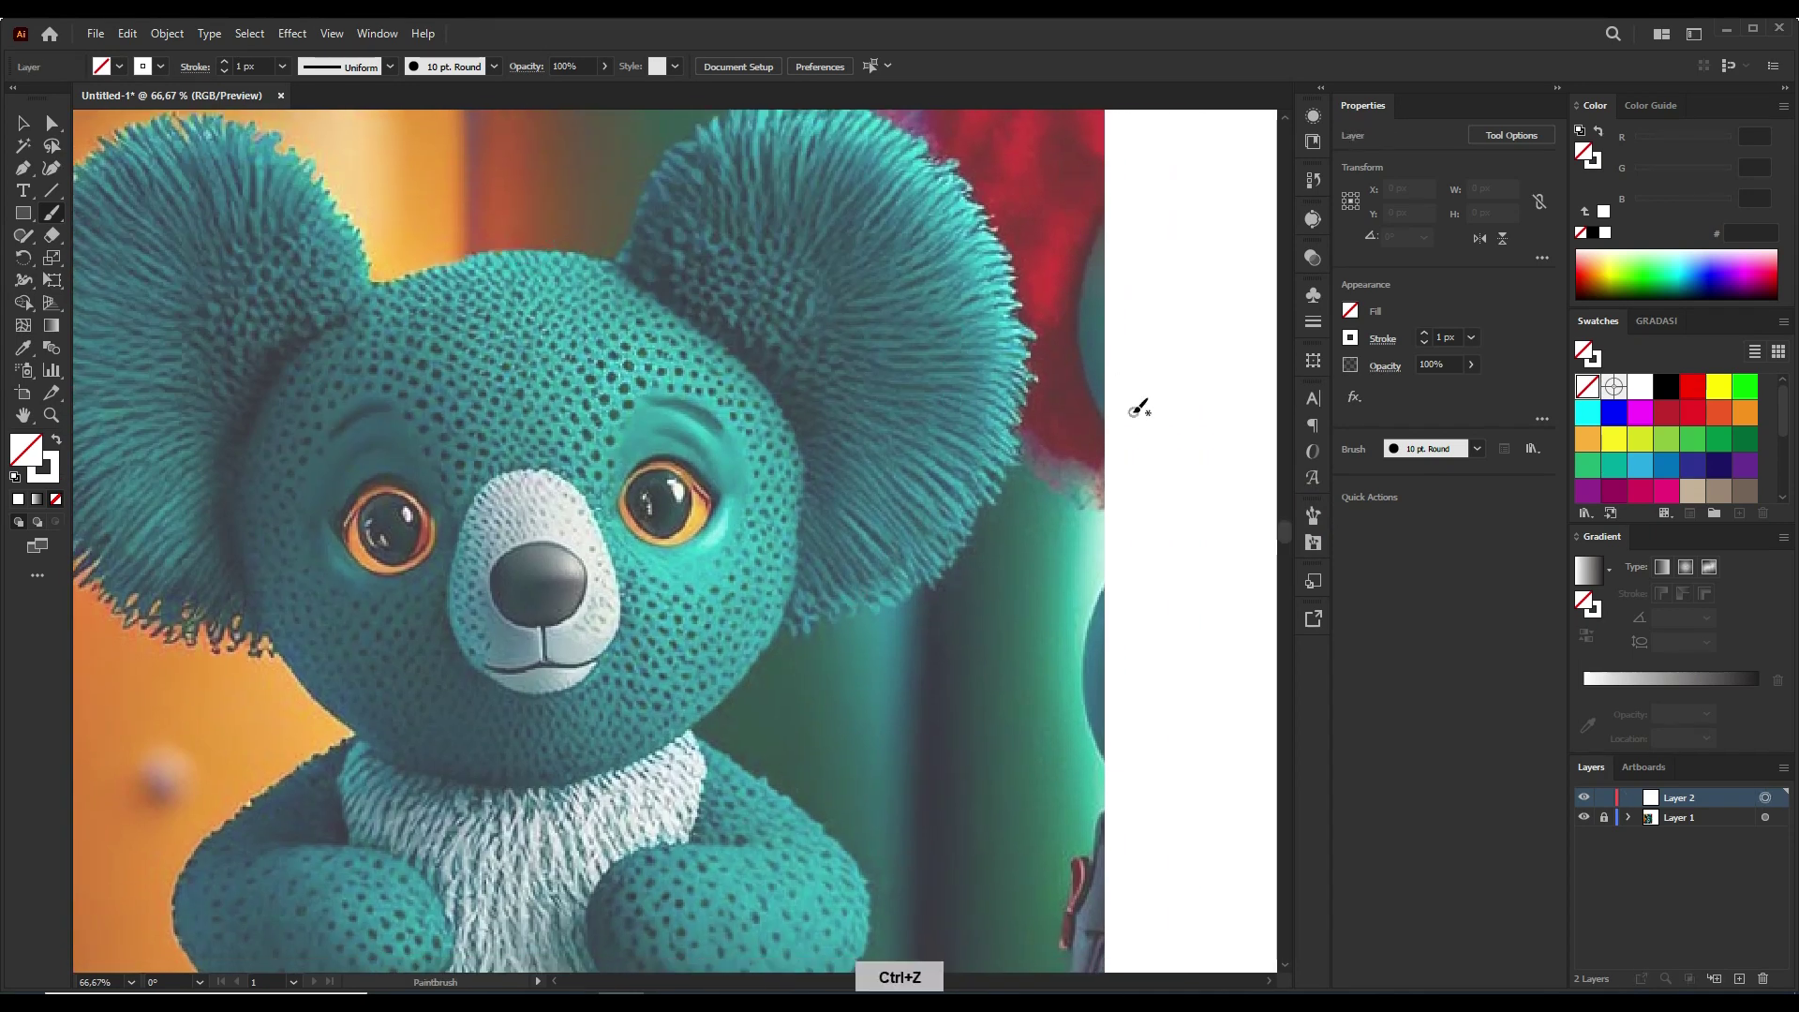
click(1352, 339)
click(1213, 401)
- Switch the panel workspace and paint a yellow stroke around the koala's head
click(379, 34)
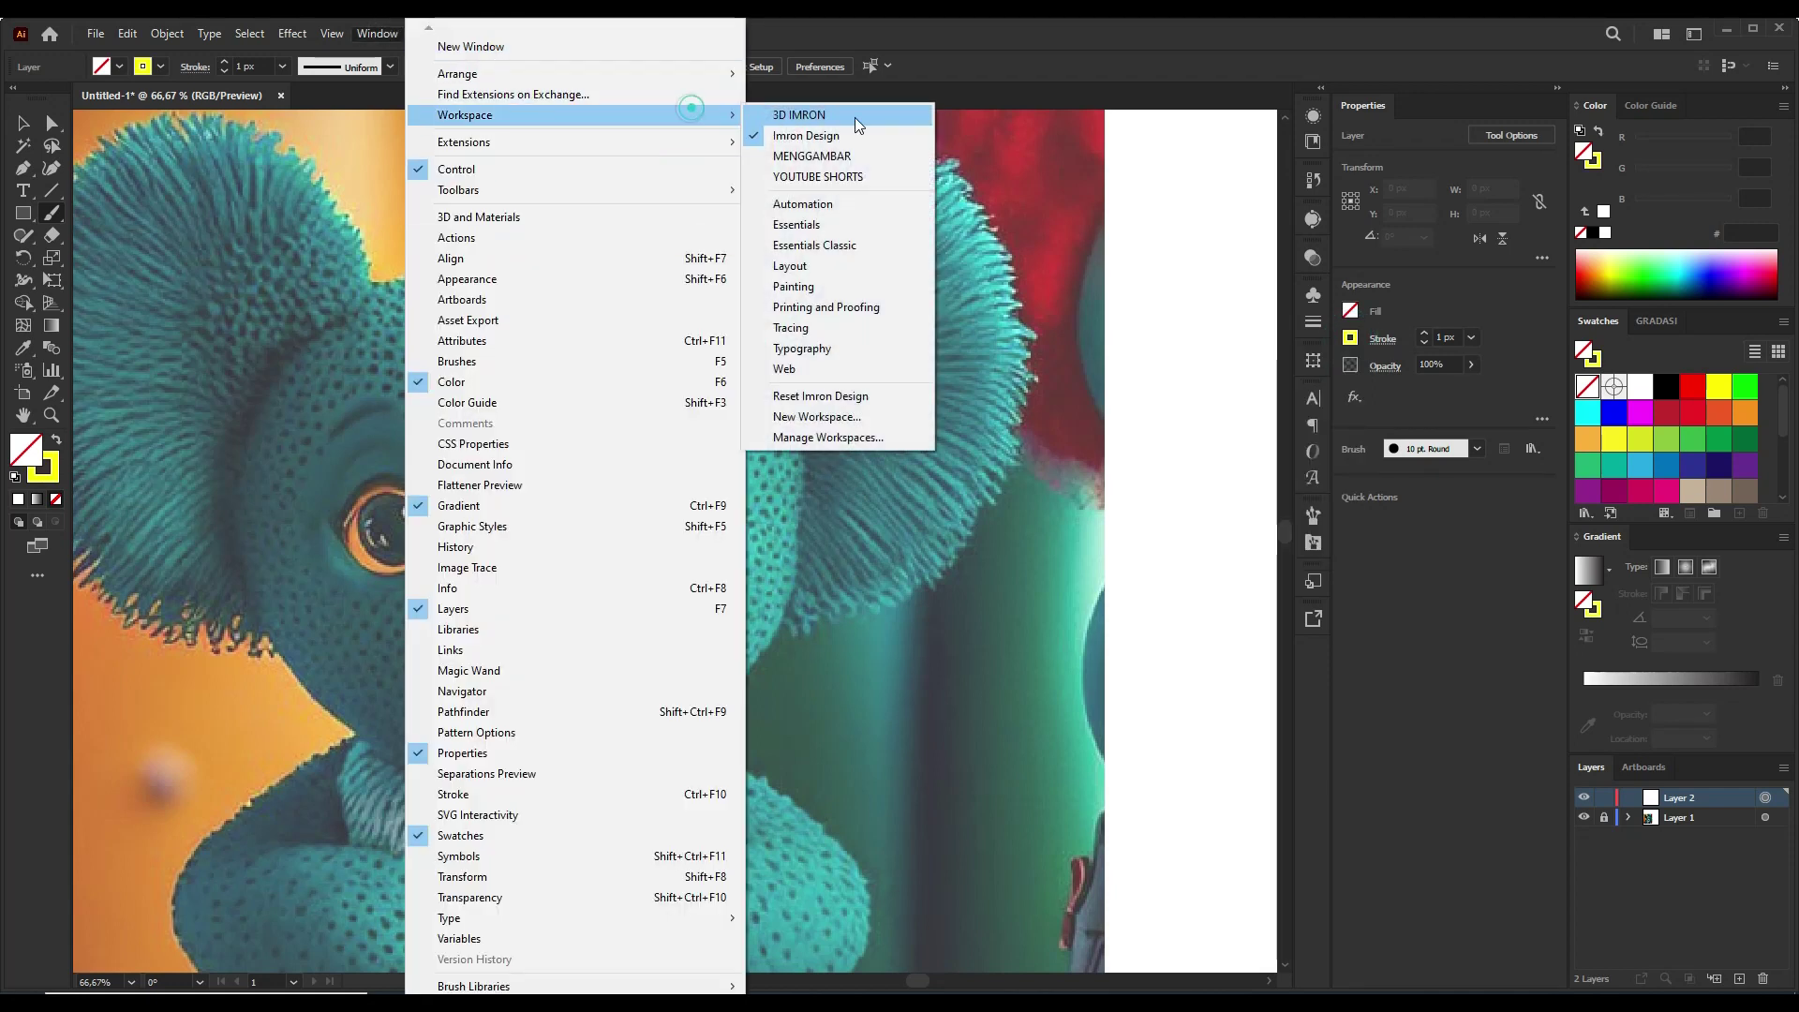
mouse_move(464, 115)
click(851, 155)
mouse_move(499, 251)
mouse_down()
mouse_move(287, 379)
mouse_move(246, 609)
mouse_move(476, 780)
mouse_move(710, 698)
mouse_move(807, 483)
mouse_move(721, 281)
mouse_move(548, 248)
mouse_up()
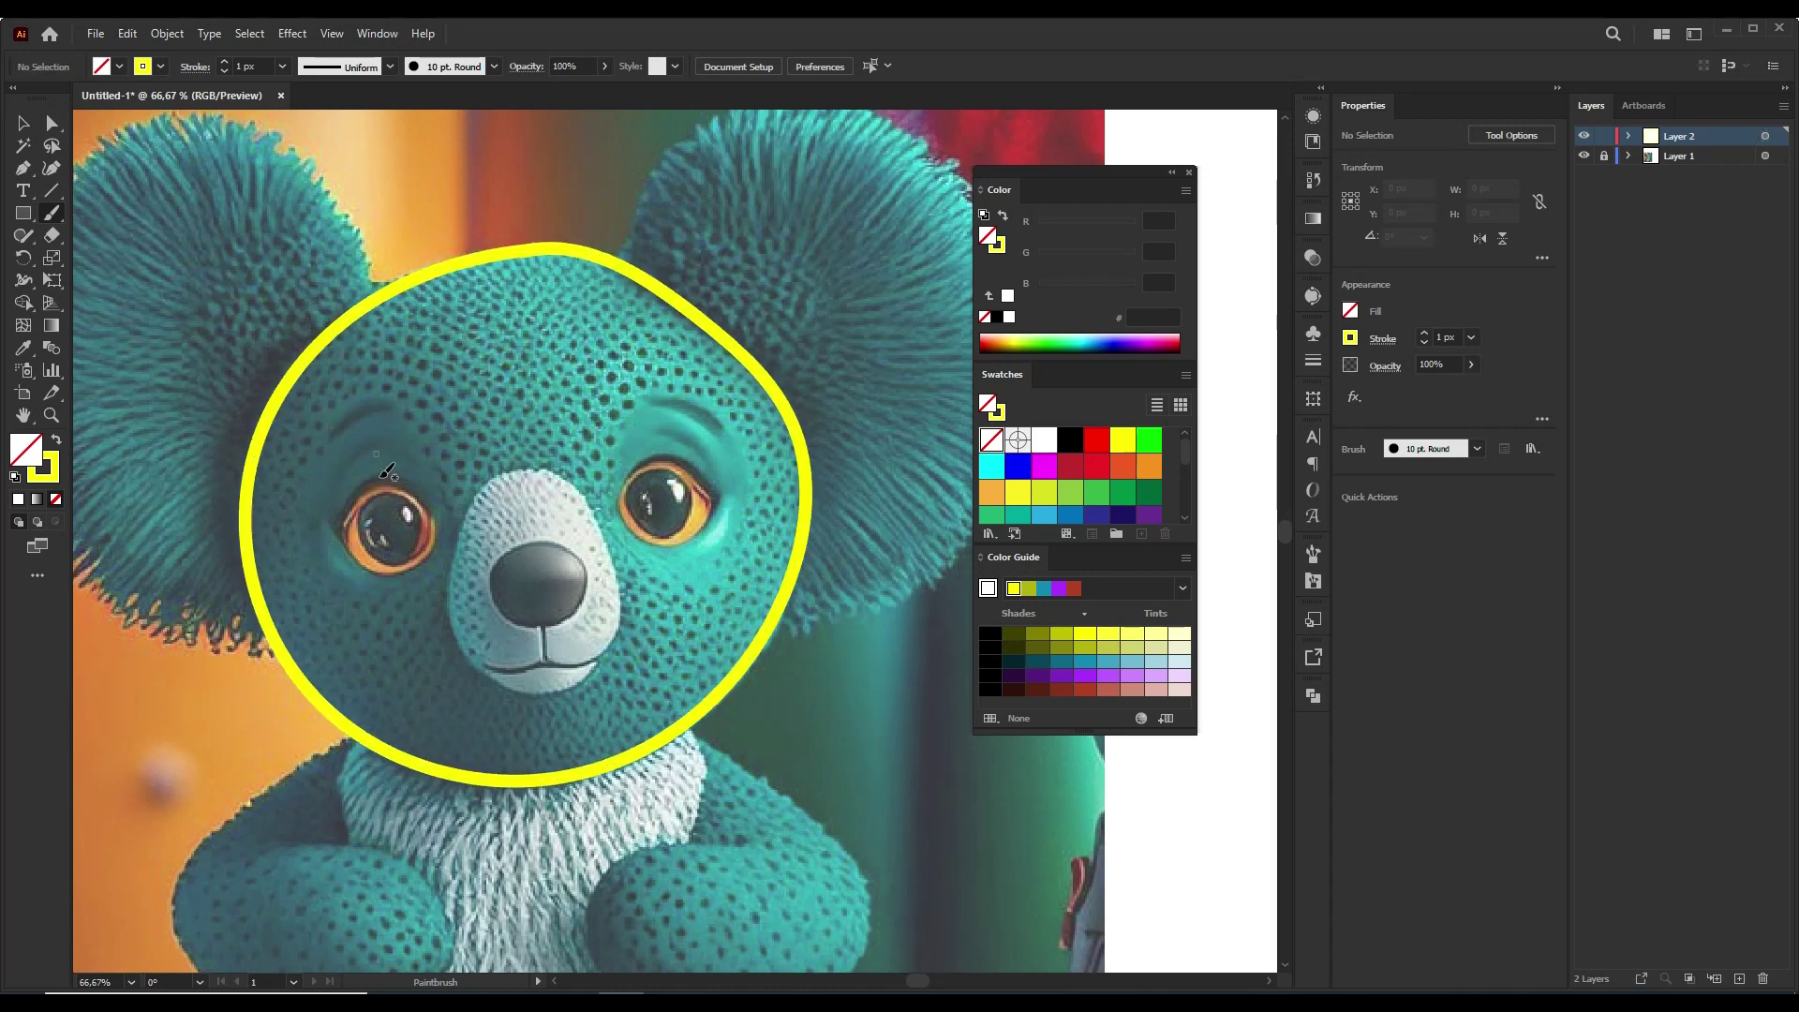
- Delete the first head outline and repaint a cleaner yellow stroke around the head
ctrl+click(583, 250)
ctrl+click(737, 385)
ctrl+click(665, 285)
drag(687, 283, 834, 310)
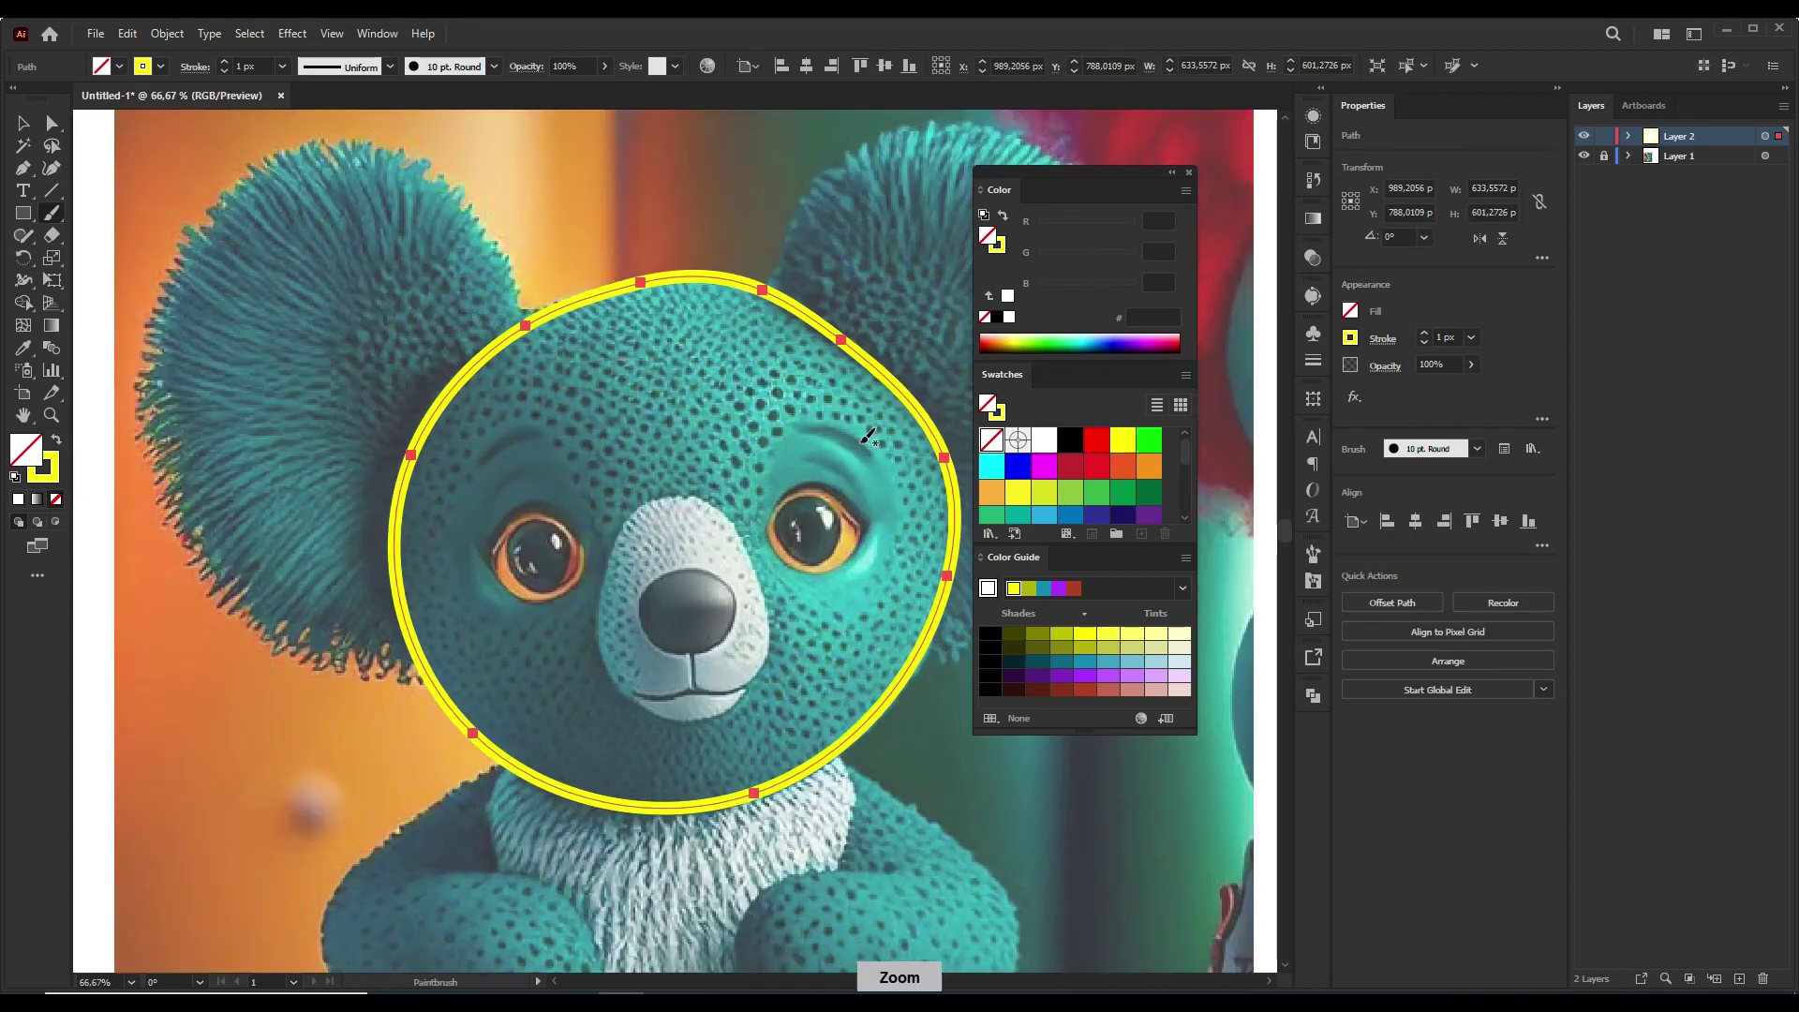
drag(647, 281, 712, 275)
key(Delete)
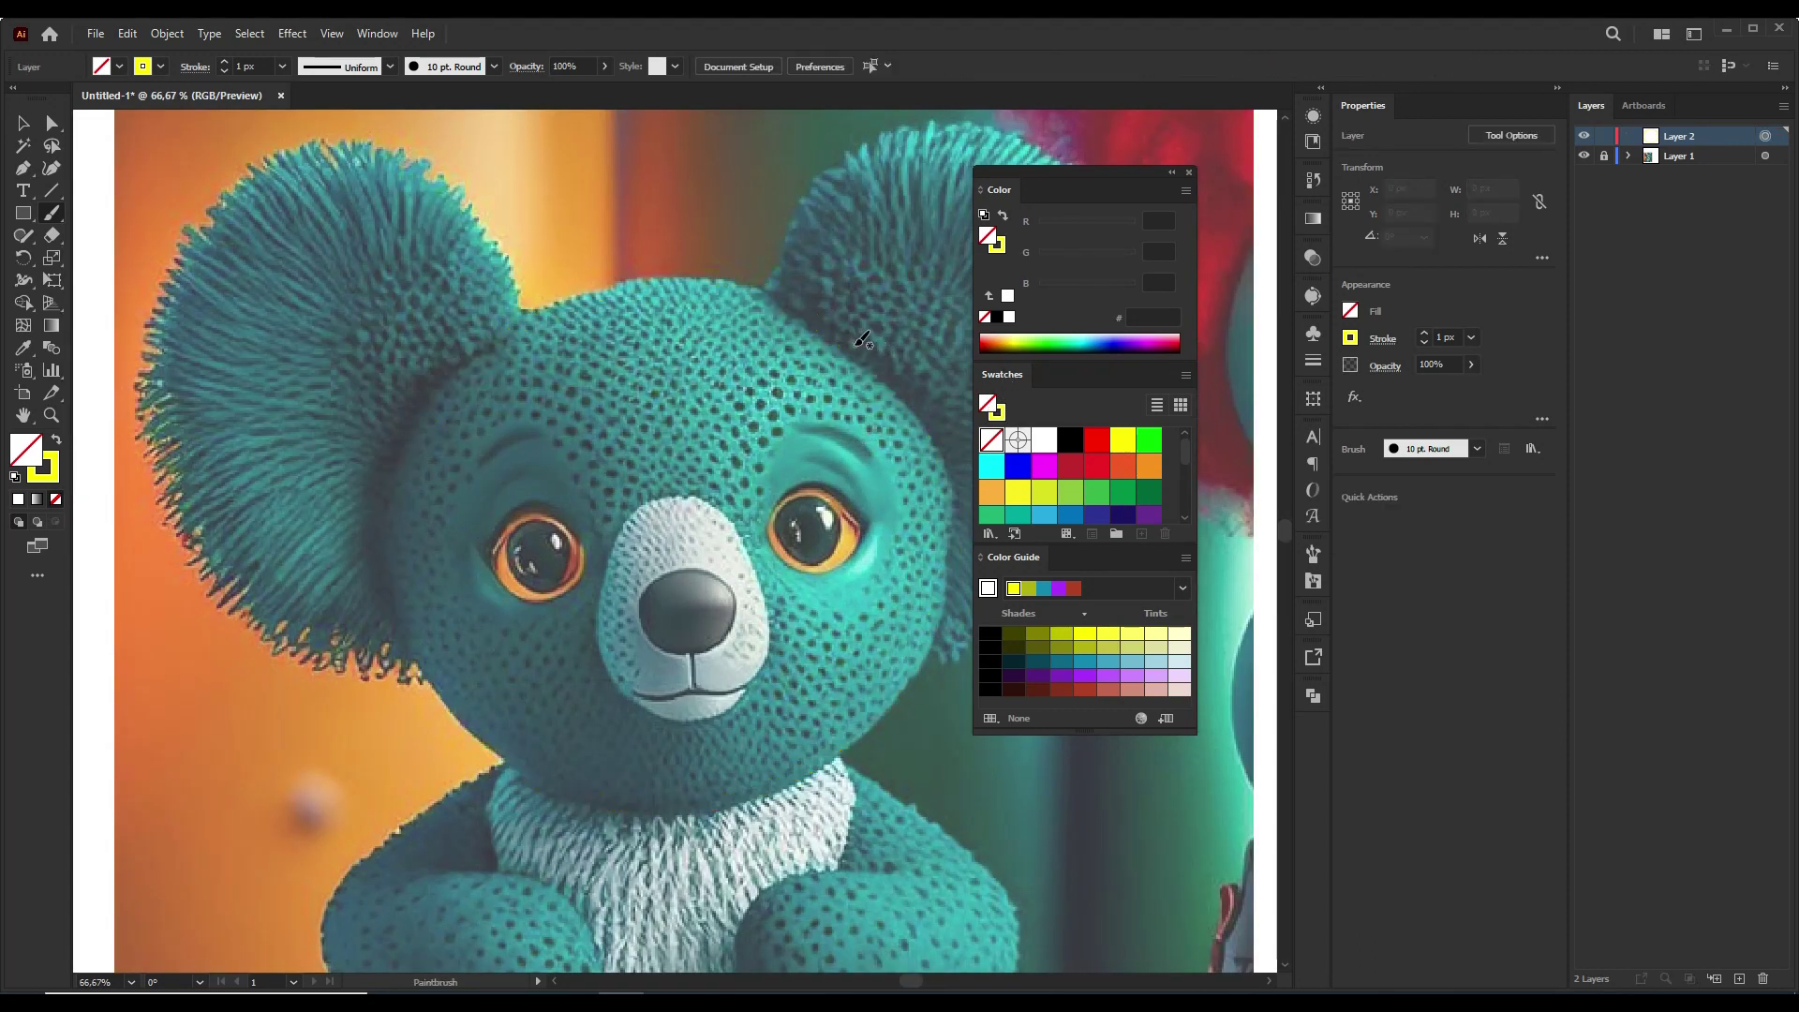
drag(795, 314, 739, 807)
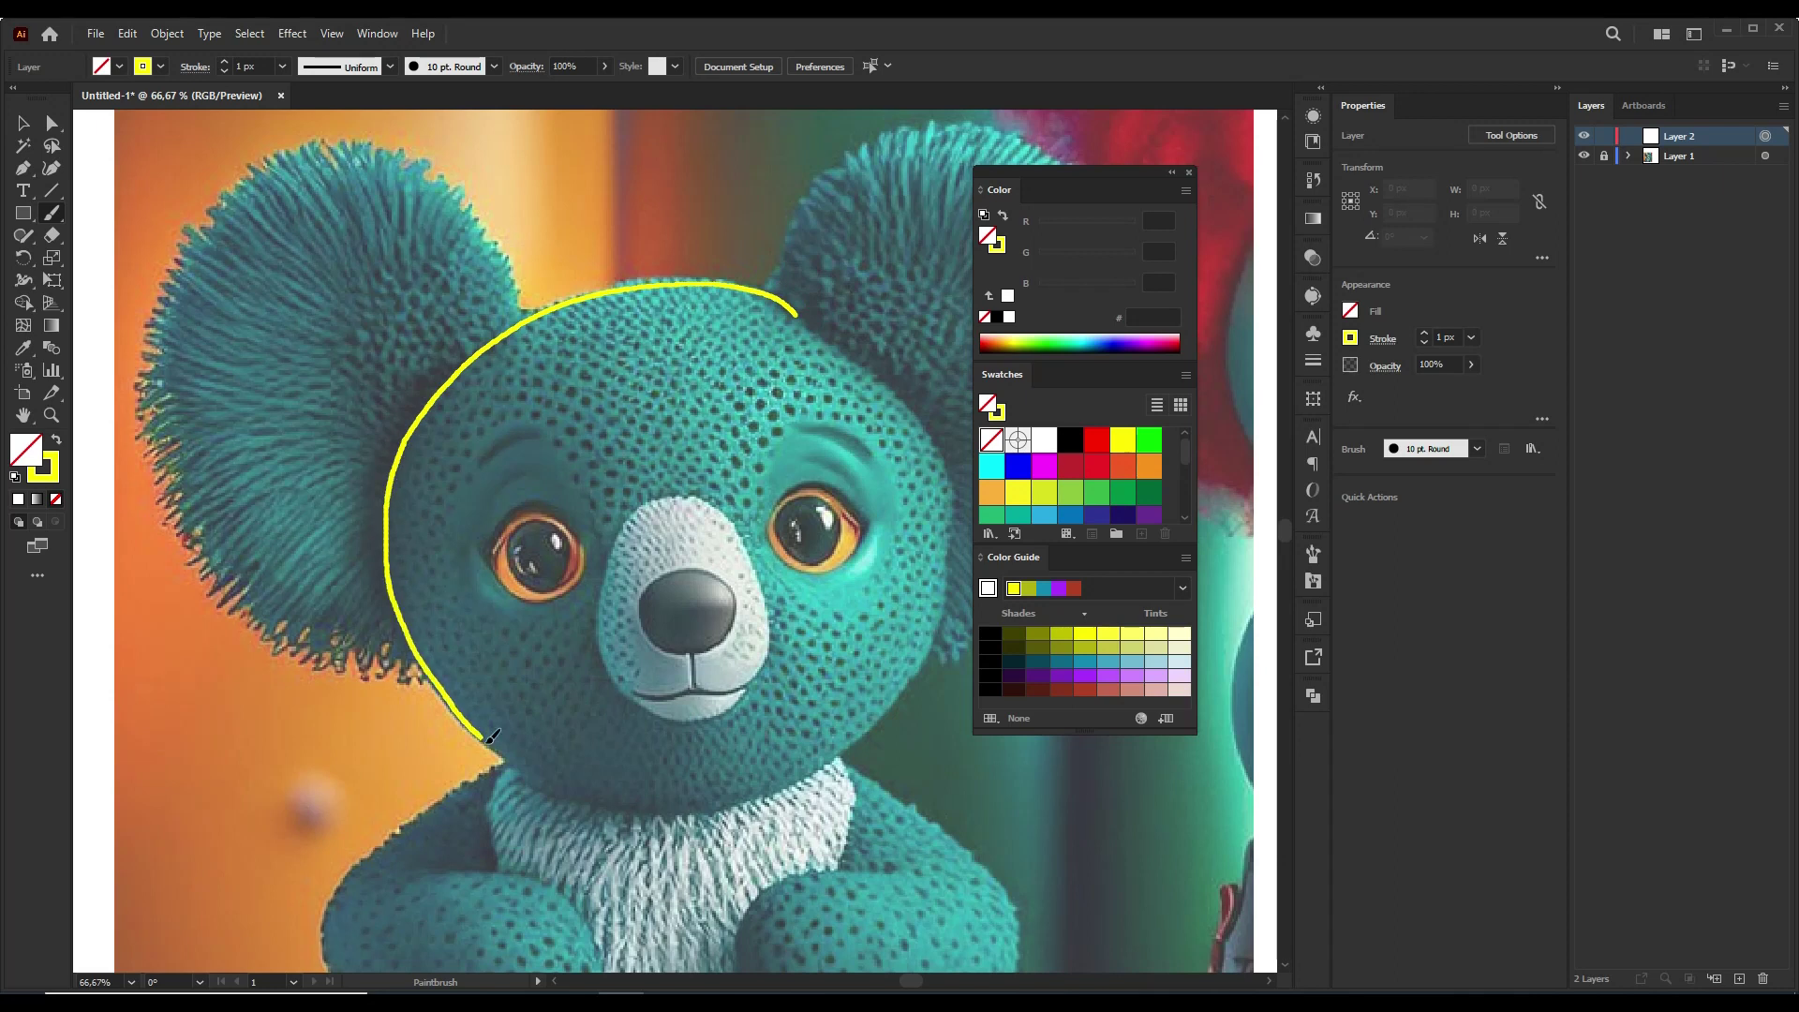
ctrl+click(823, 330)
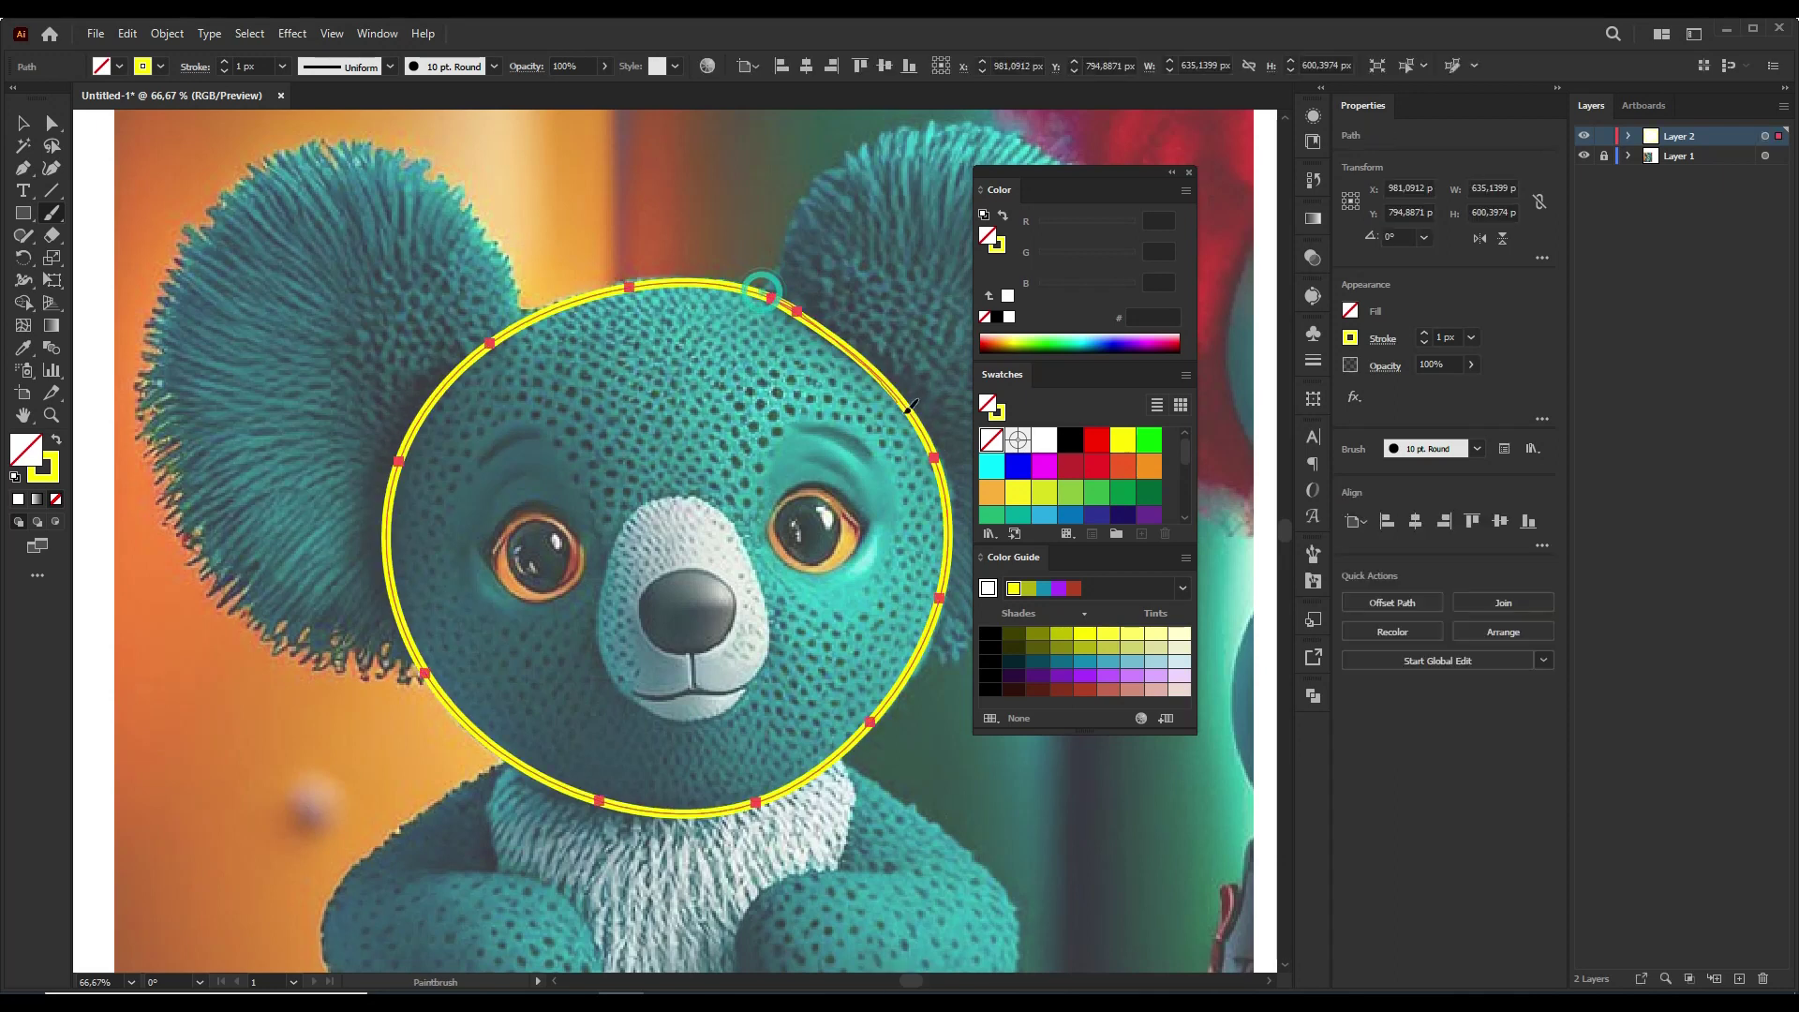
key(ctrl+shift+a)
- Outline the left and right ears in yellow
drag(534, 312, 391, 653)
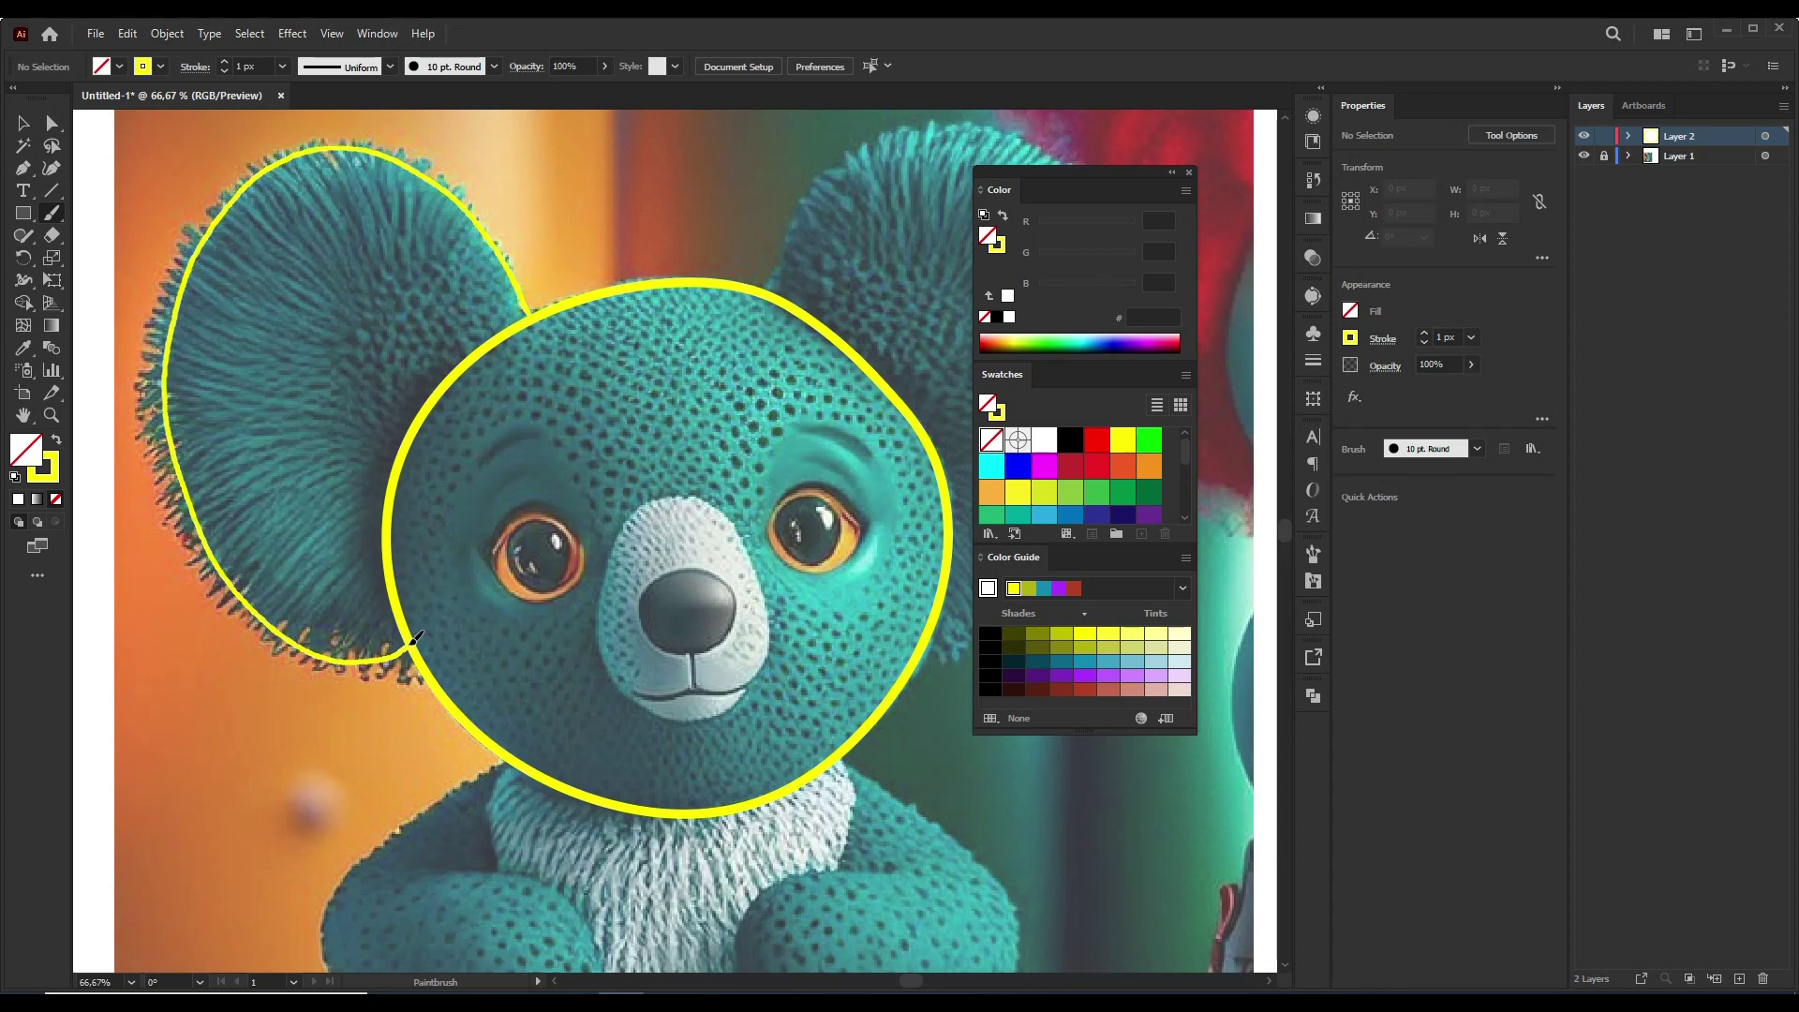
drag(416, 638, 131, 746)
mouse_move(483, 389)
mouse_down()
mouse_move(596, 255)
mouse_move(644, 753)
mouse_up()
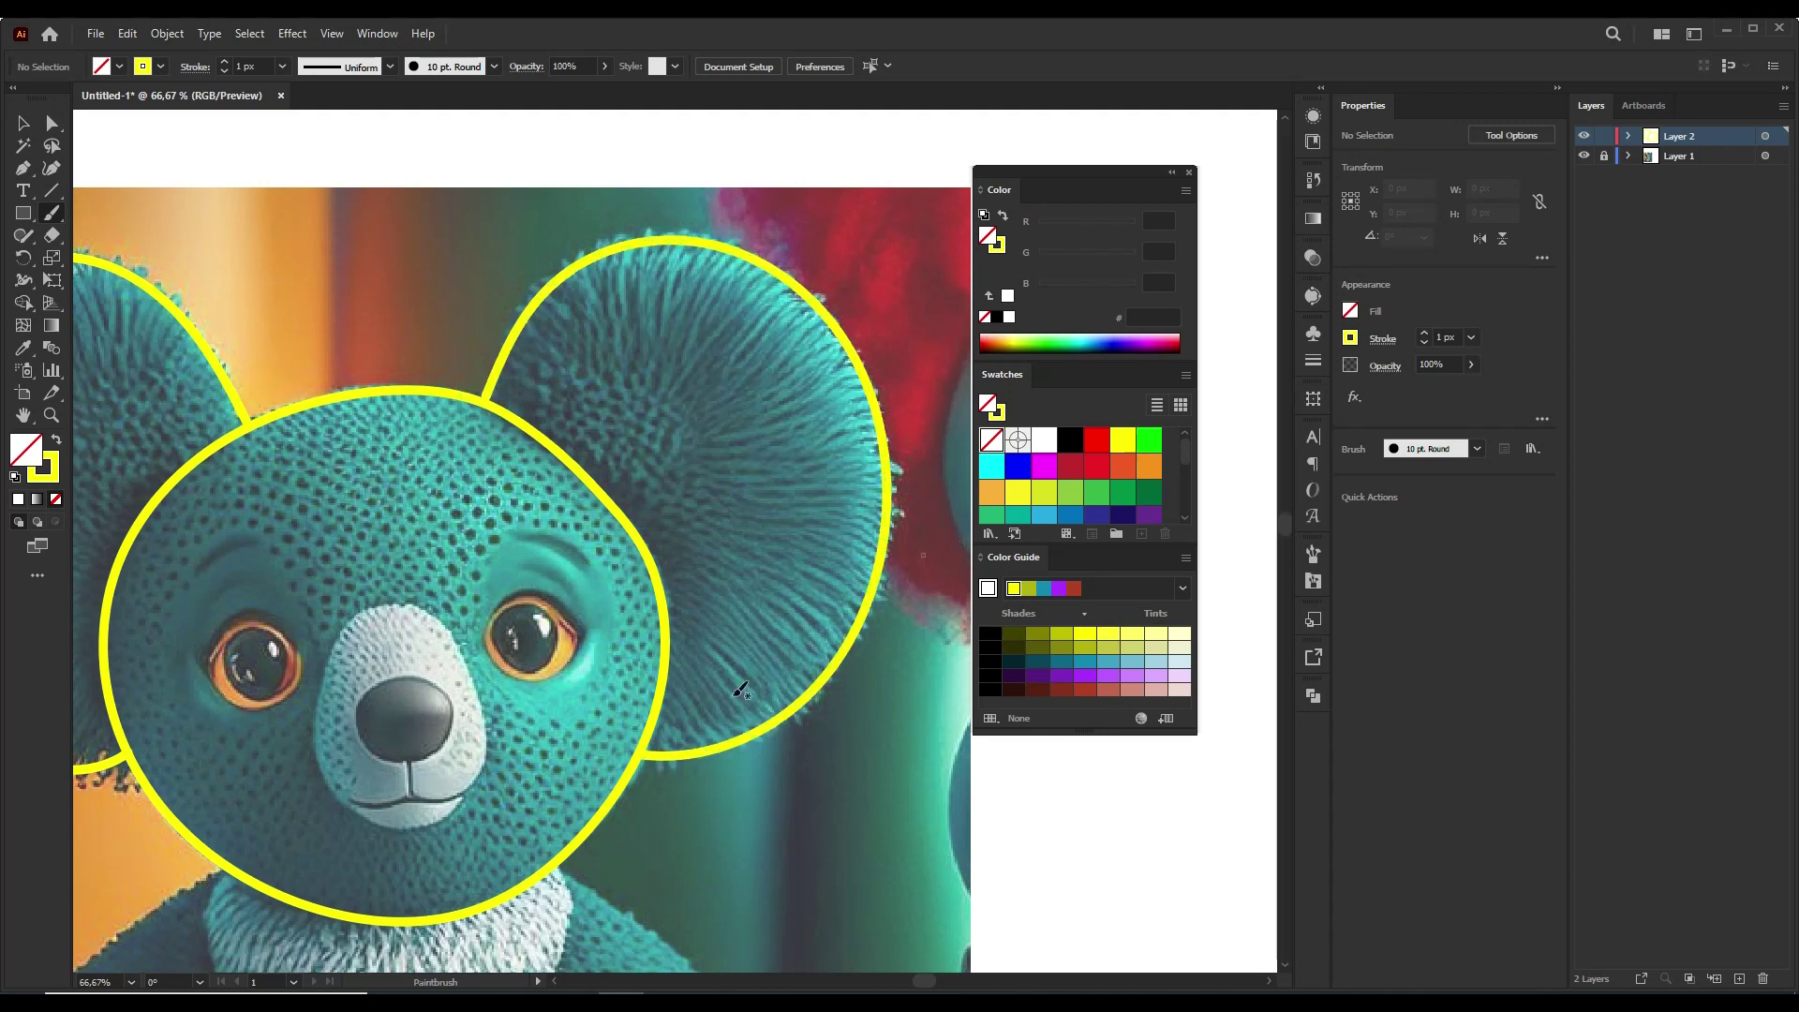
- Zoom in on the face and paint yellow loops around both eyes
drag(740, 690, 838, 597)
key(ctrl+plus)
mouse_move(714, 469)
mouse_down()
mouse_move(601, 428)
mouse_move(721, 464)
mouse_up()
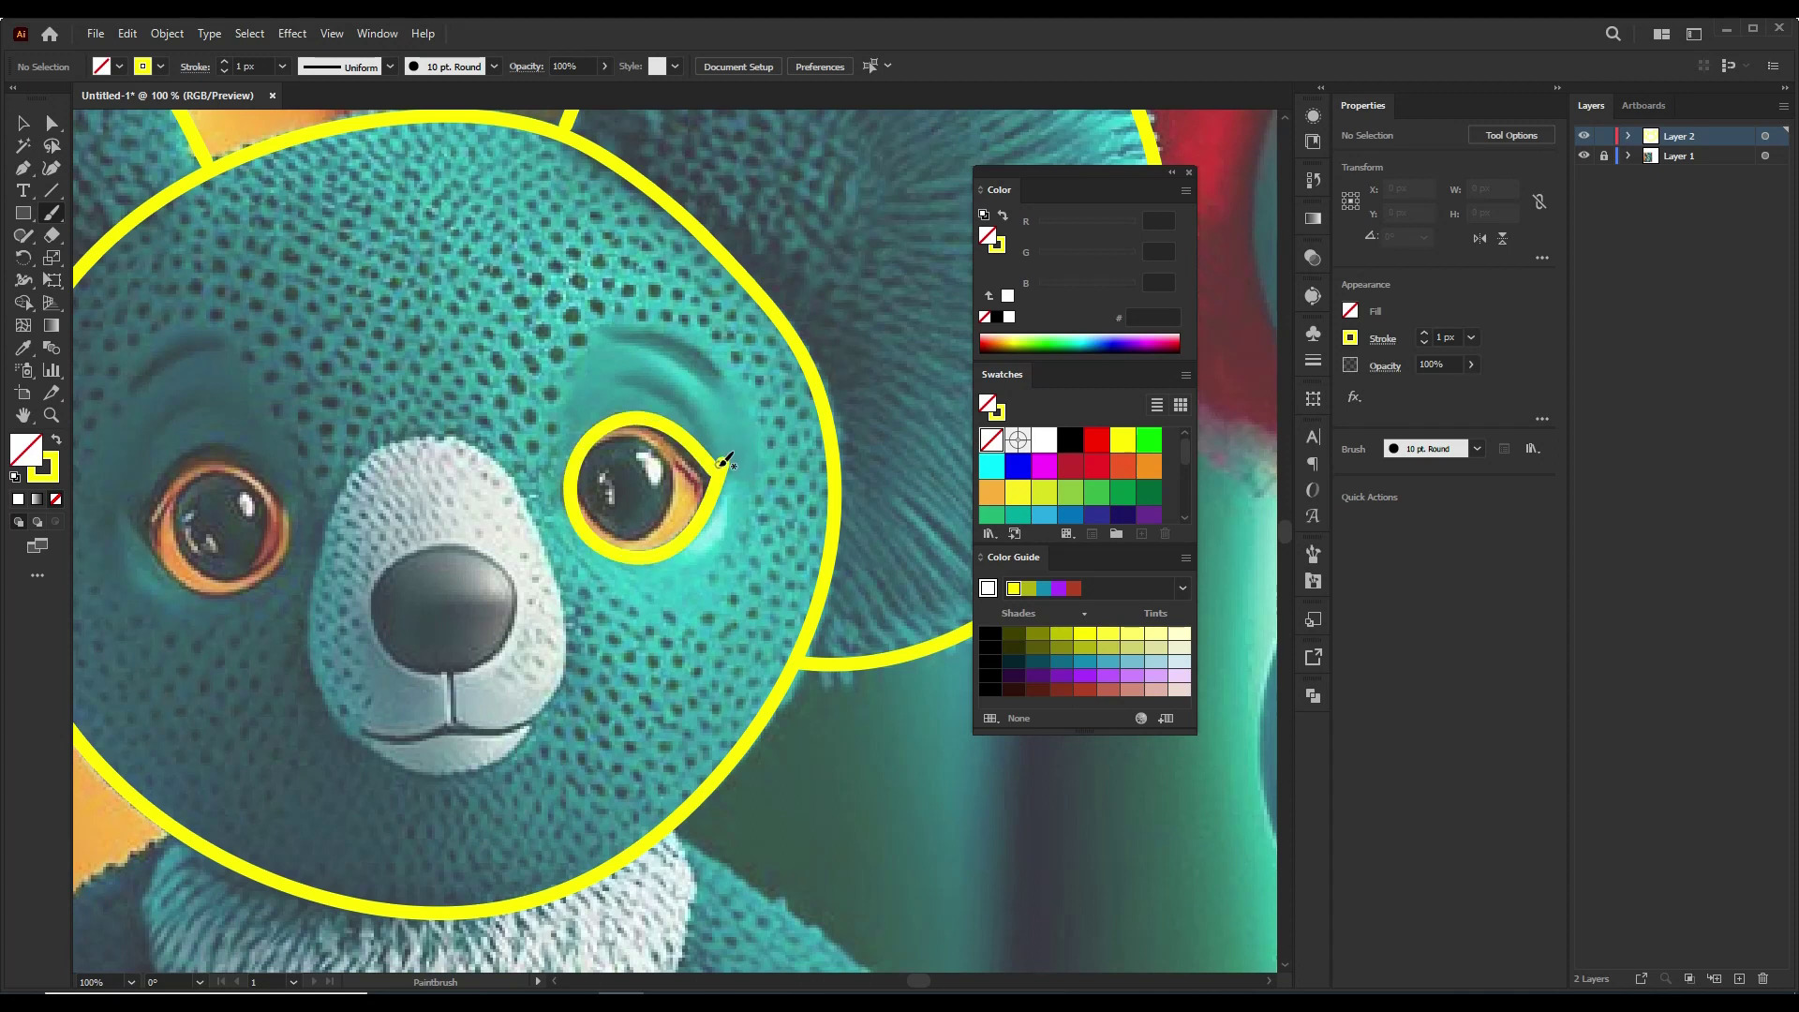
ctrl+click(780, 437)
drag(278, 494, 171, 482)
drag(288, 540, 284, 511)
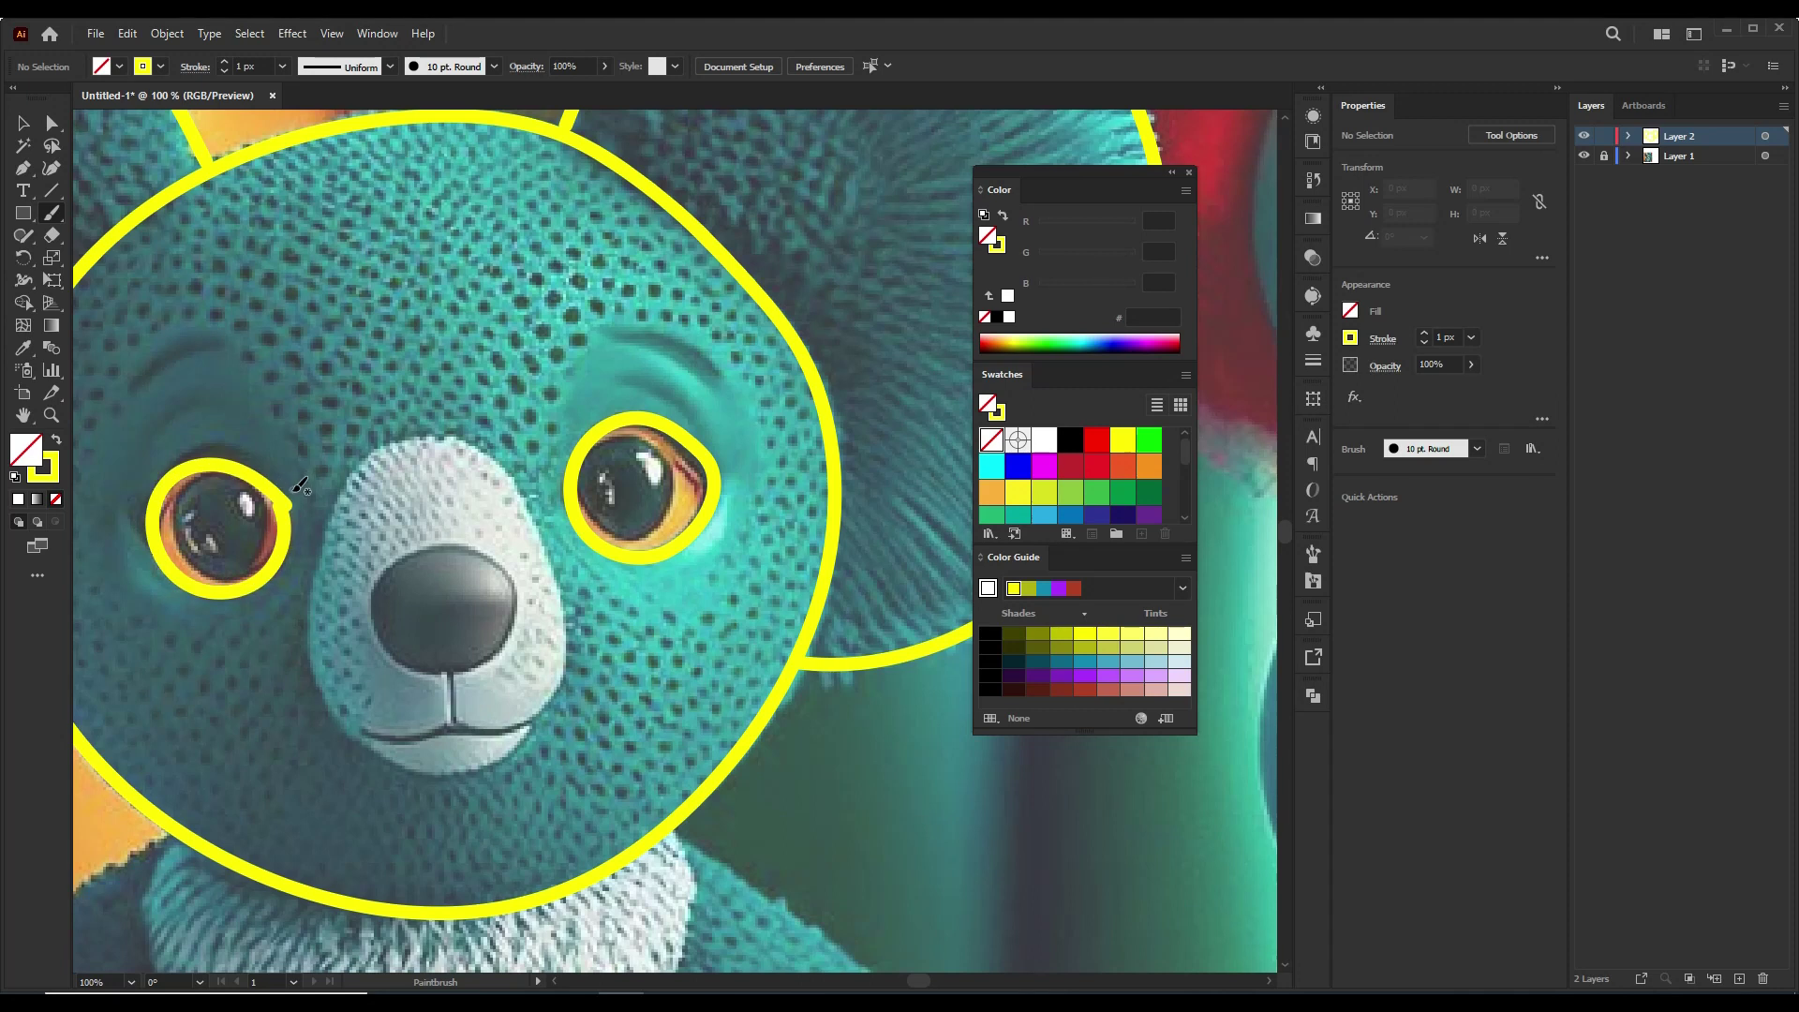
ctrl+click(656, 515)
- Outline the snout and nose, and draw the mouth line beneath the nose
mouse_move(473, 440)
mouse_down()
mouse_move(366, 469)
mouse_move(318, 630)
mouse_up()
drag(553, 693, 465, 436)
ctrl+click(612, 639)
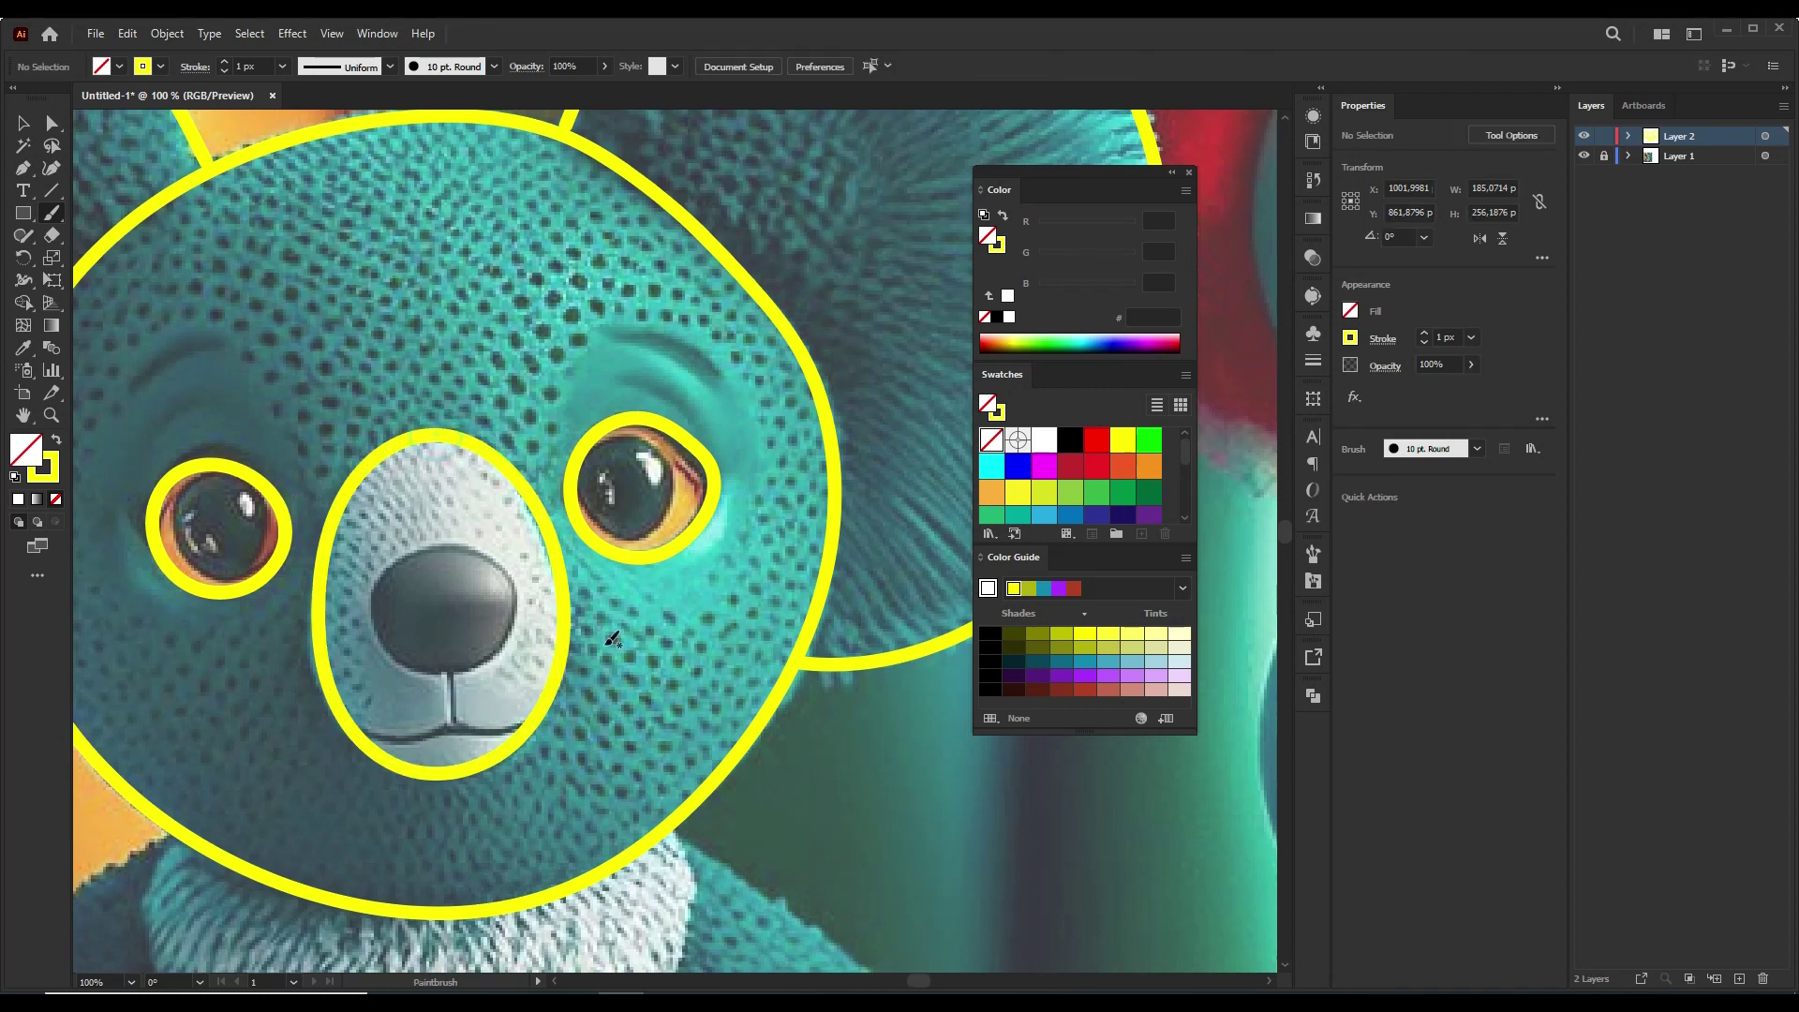
drag(484, 555, 412, 660)
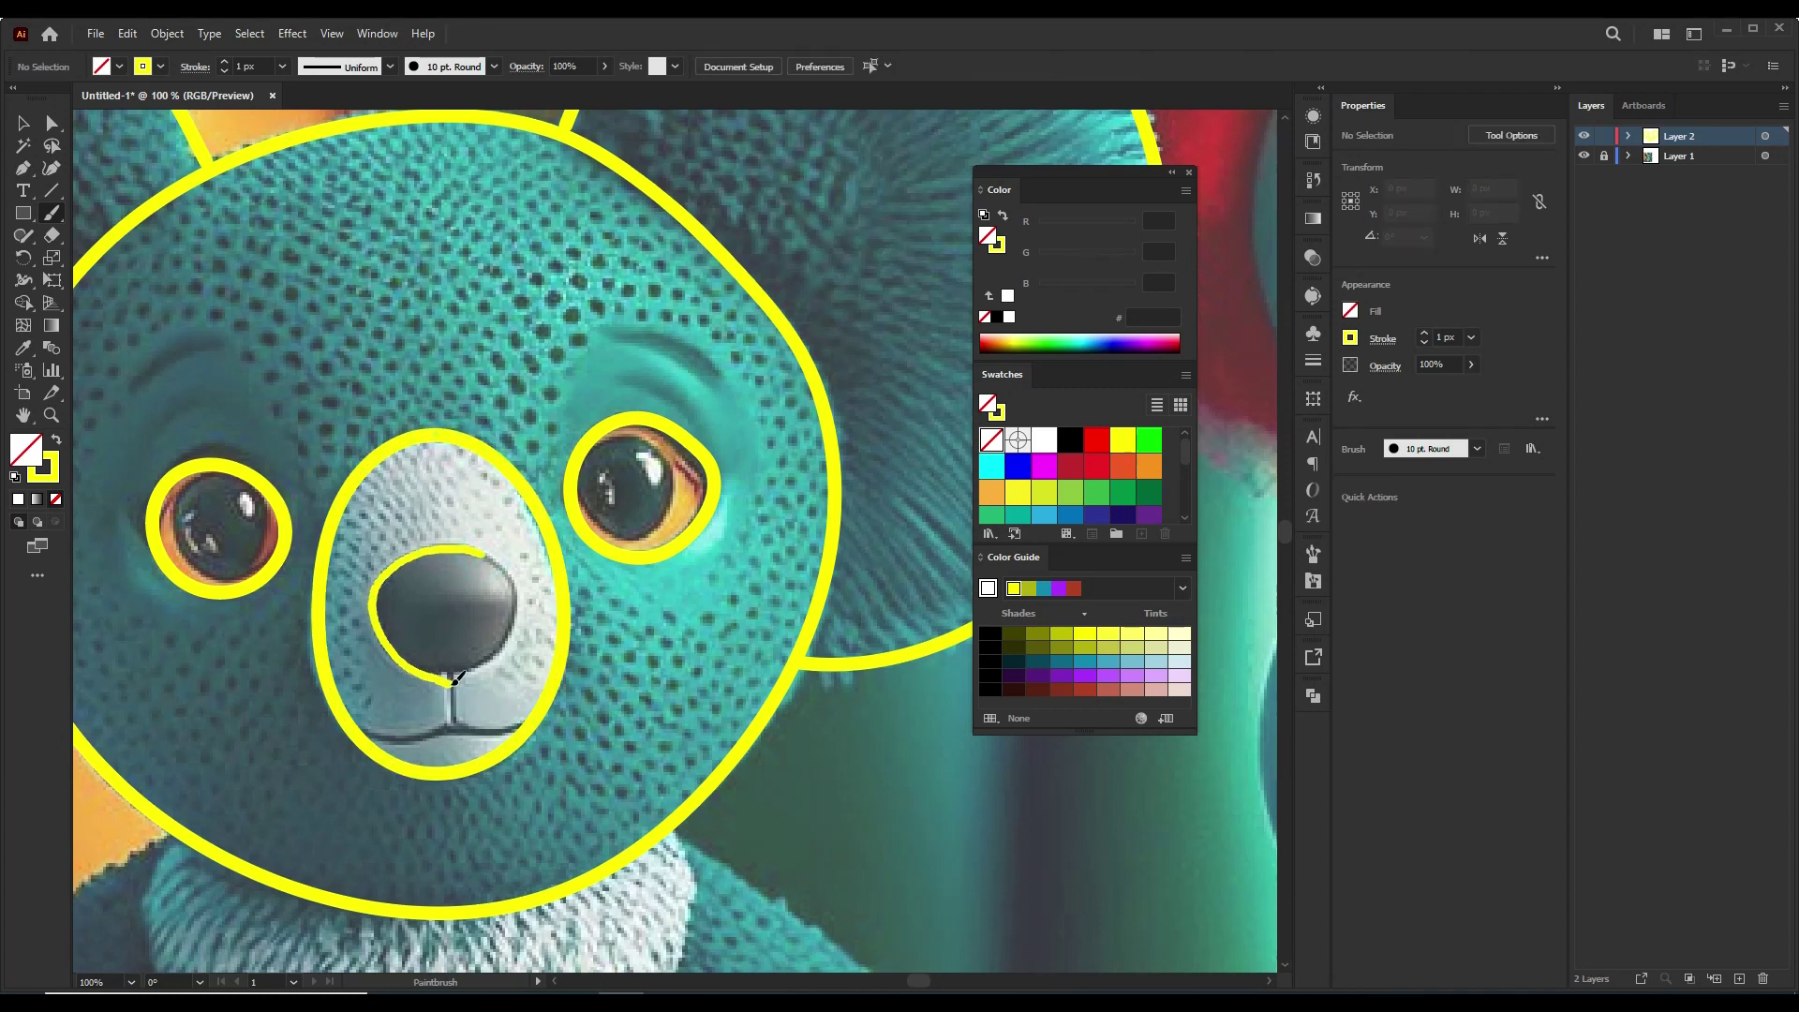
drag(517, 598, 489, 551)
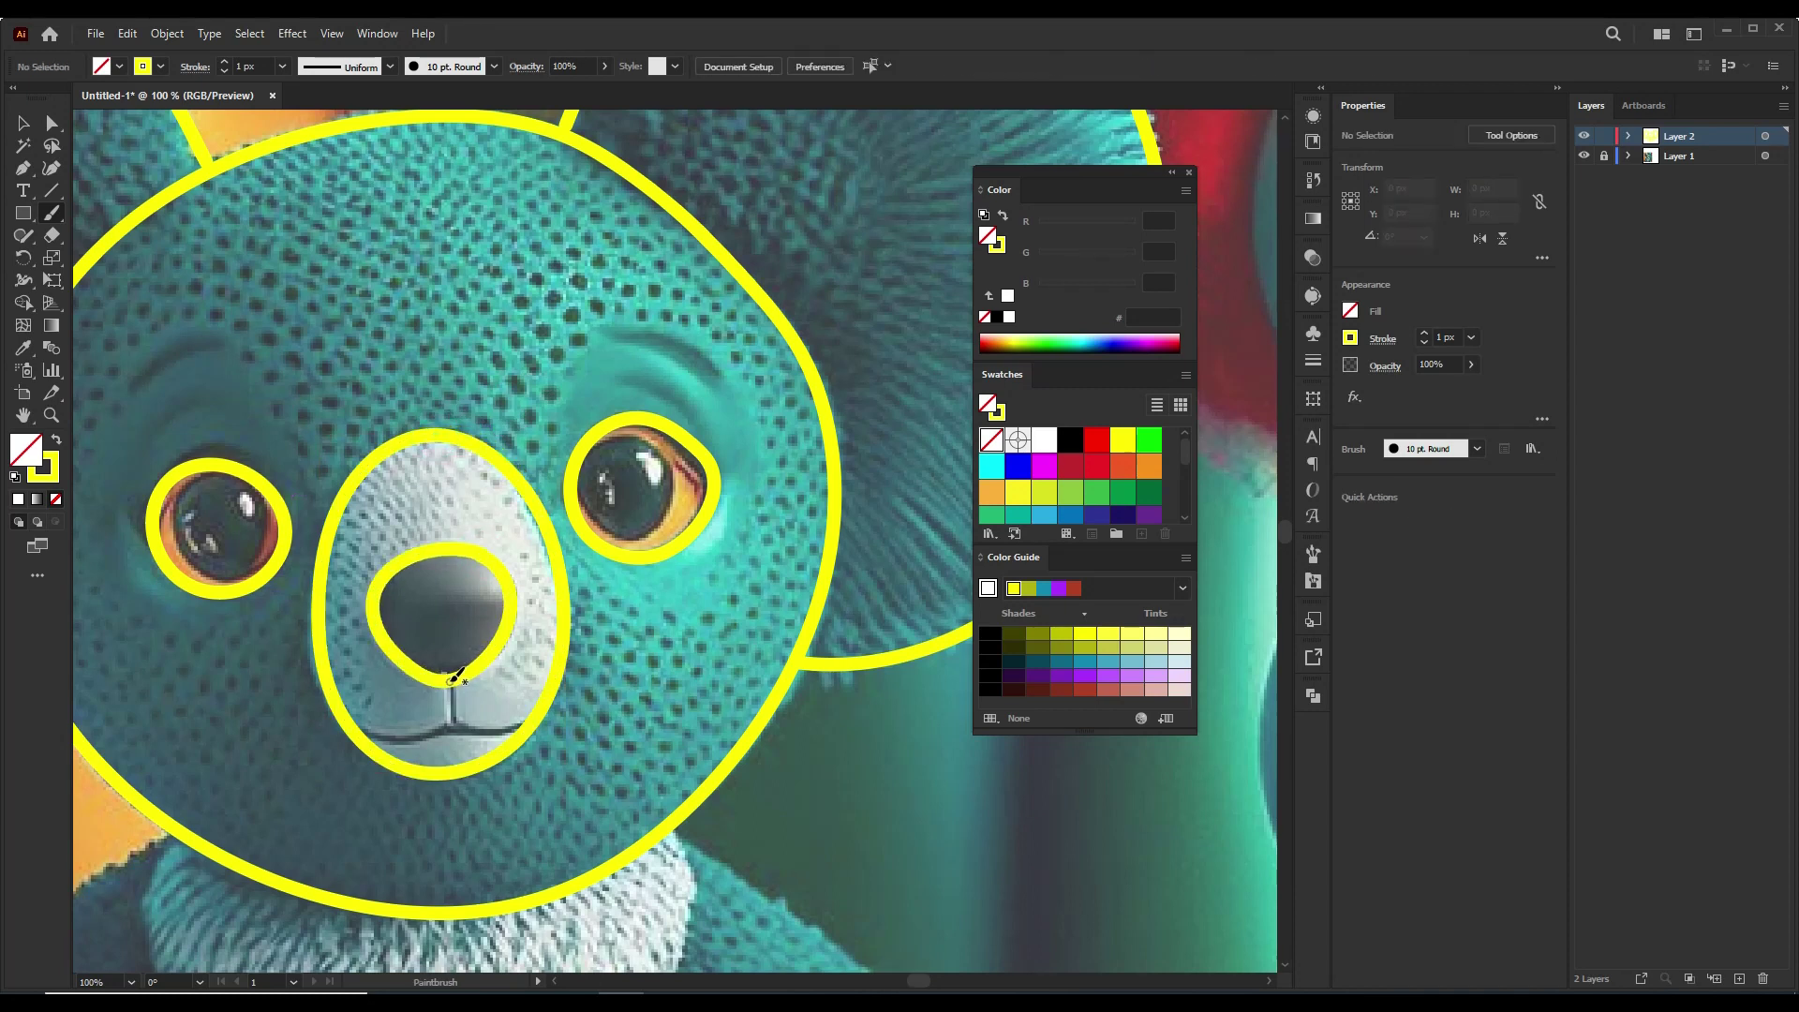
drag(403, 731, 366, 738)
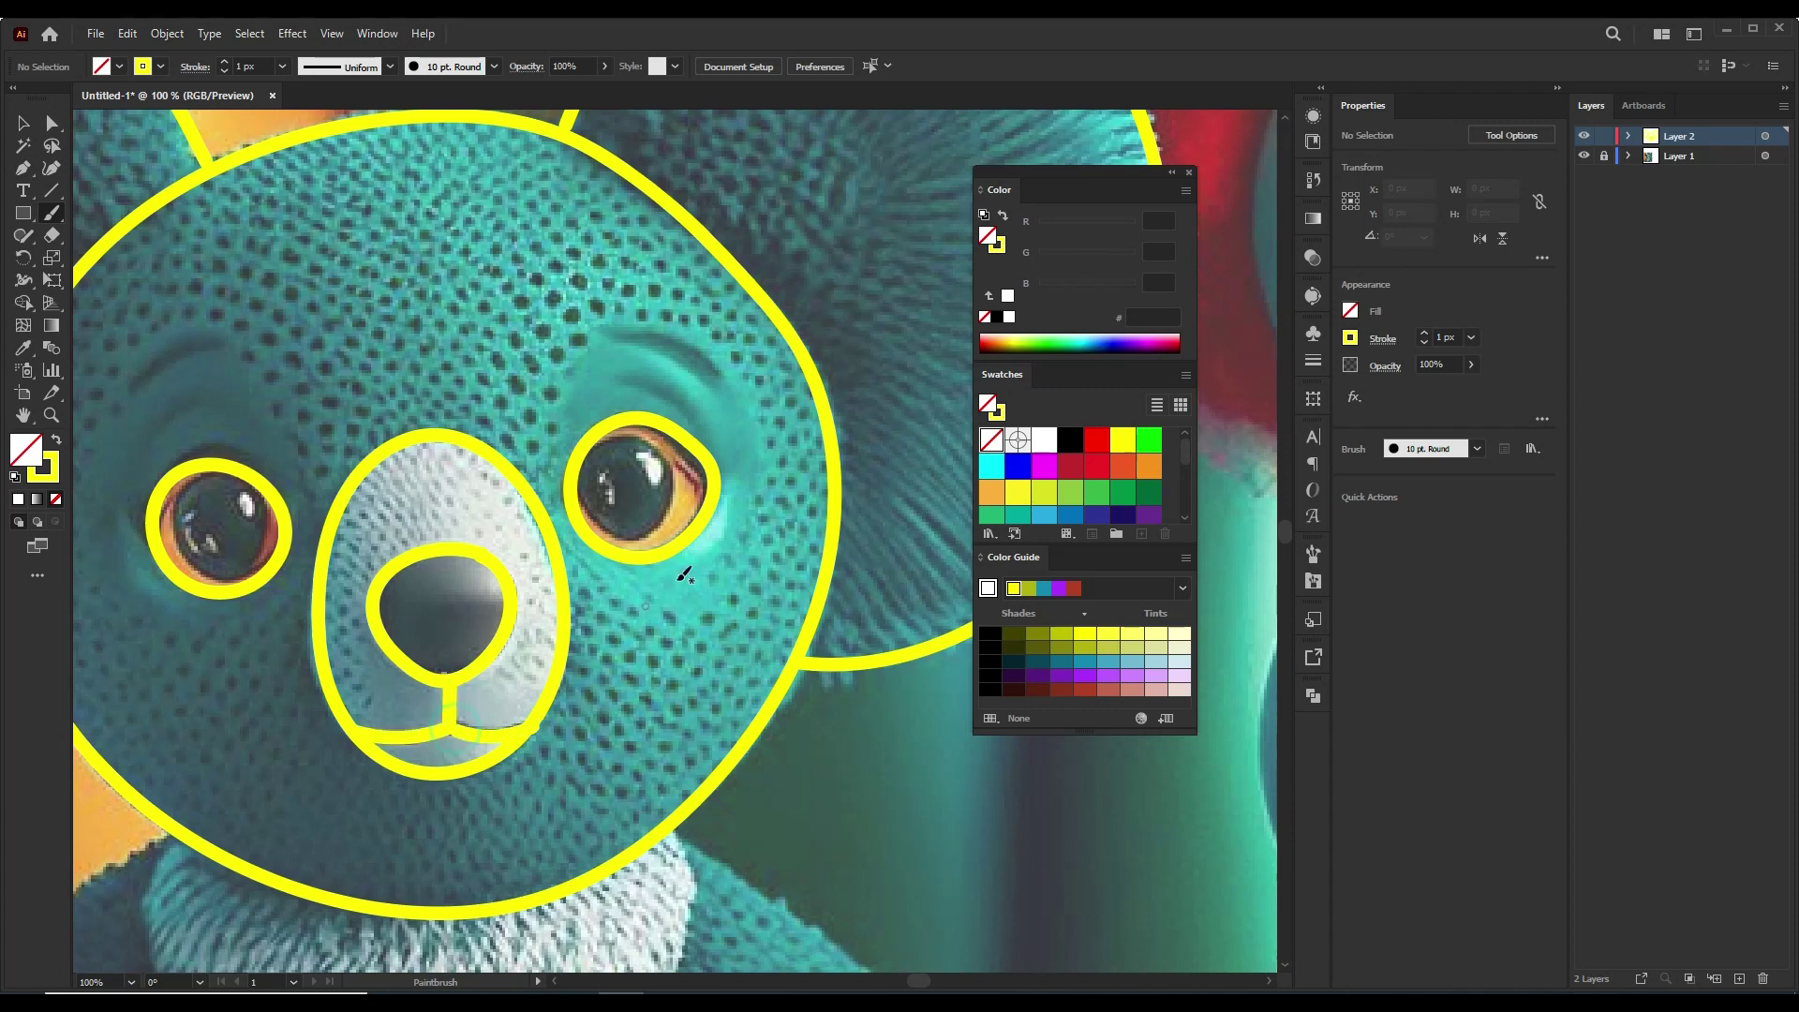
scroll(684, 575, down, 2)
scroll(746, 579, down, 1)
scroll(745, 579, up, 2)
- Outline the koala's left and right arms in yellow
drag(683, 590, 768, 538)
drag(437, 433, 177, 573)
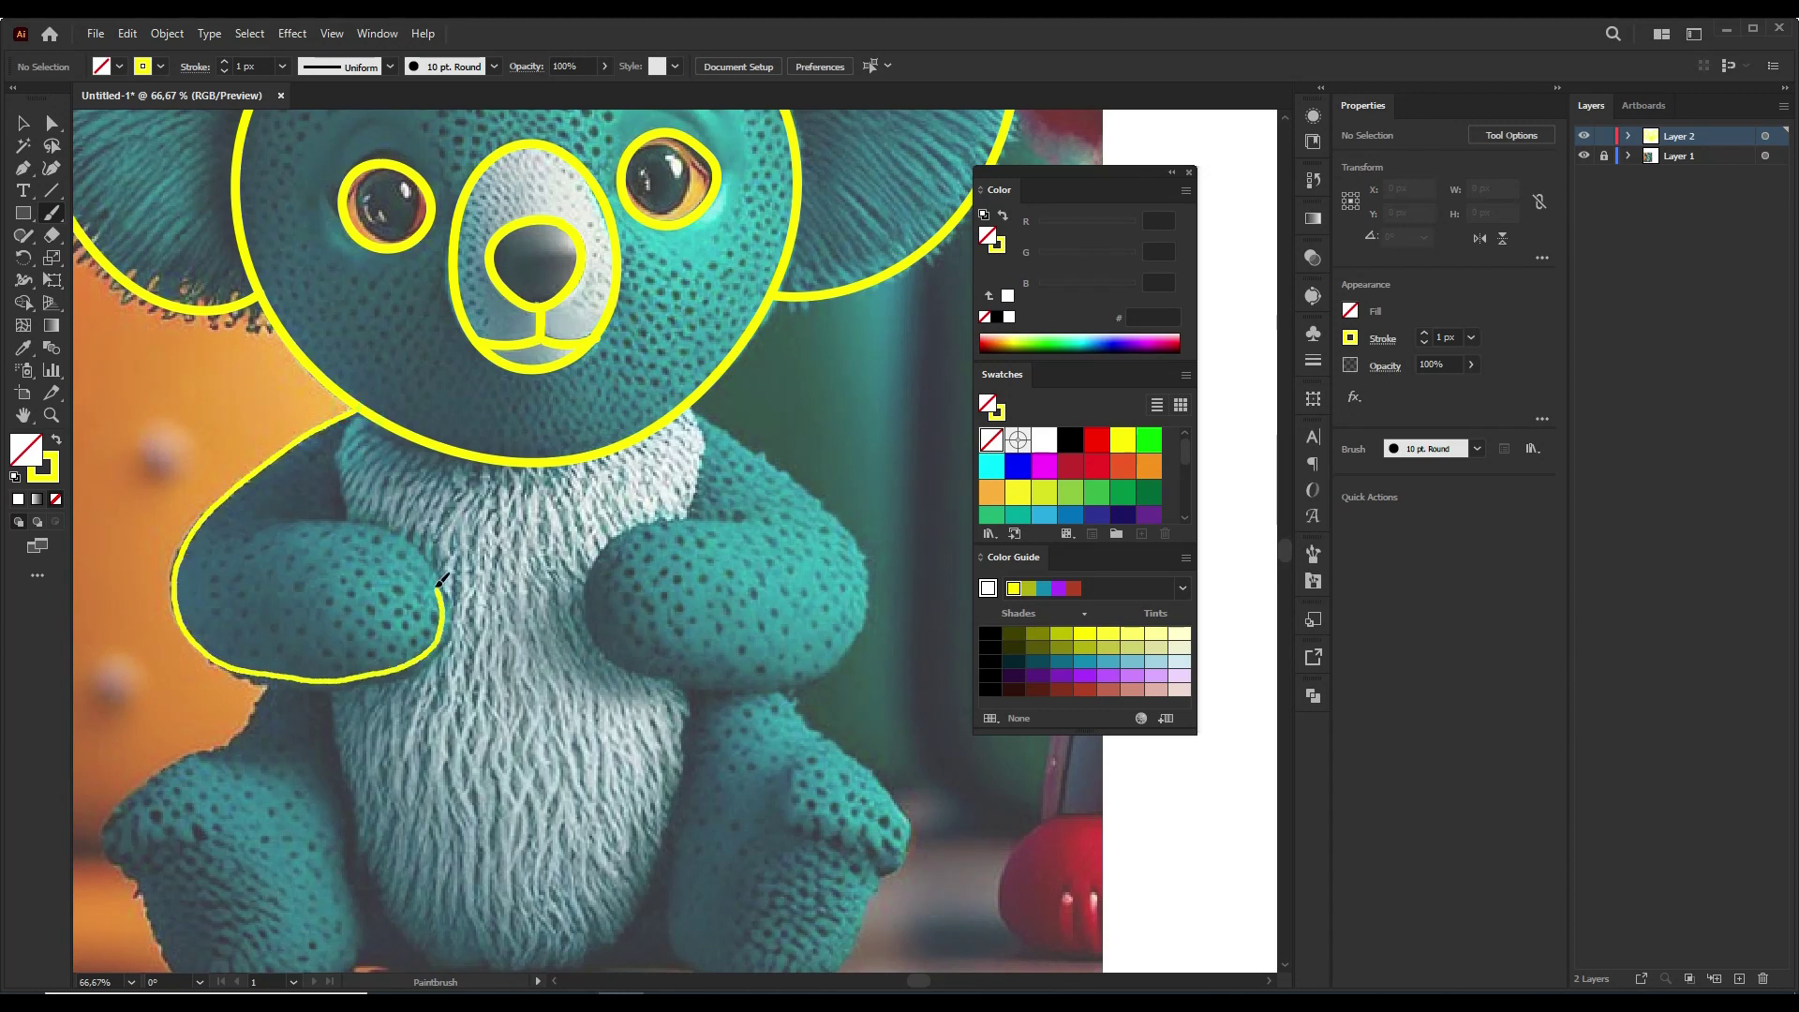
drag(373, 523, 281, 521)
drag(707, 403, 869, 581)
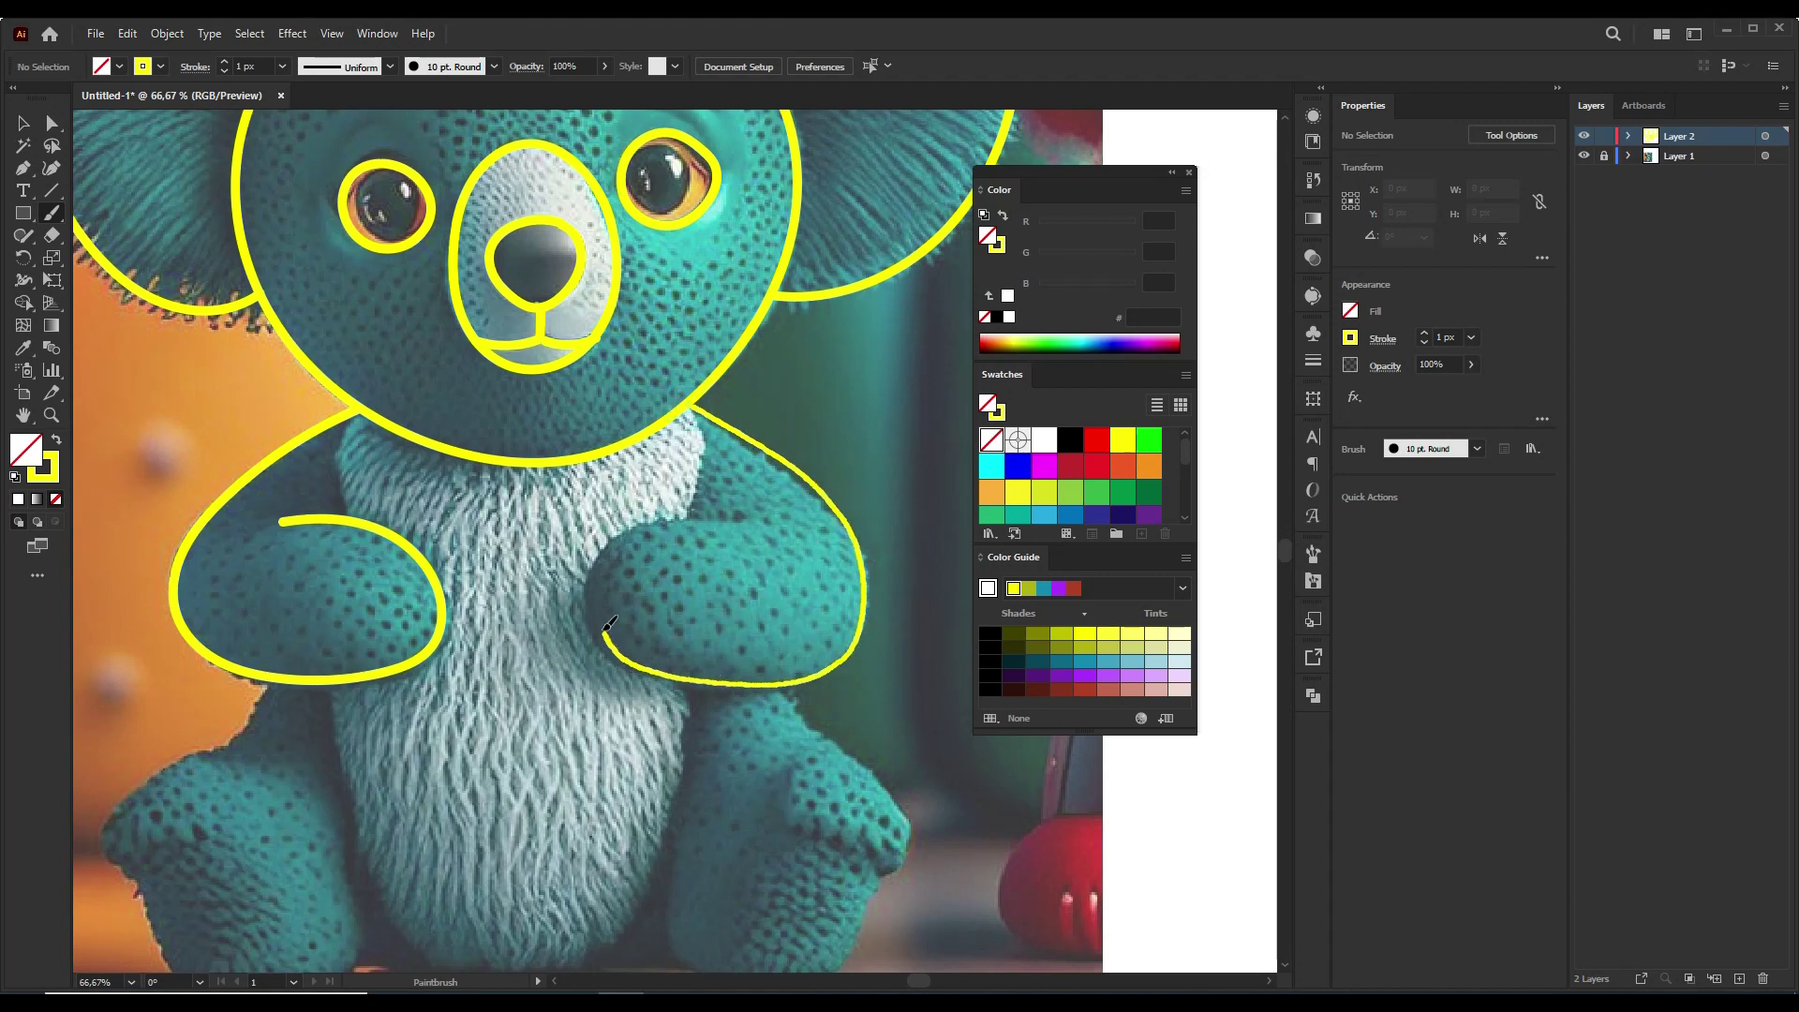
drag(704, 522, 738, 524)
- Draw neck lines from the head down to each arm, redoing the right one
drag(700, 401, 710, 479)
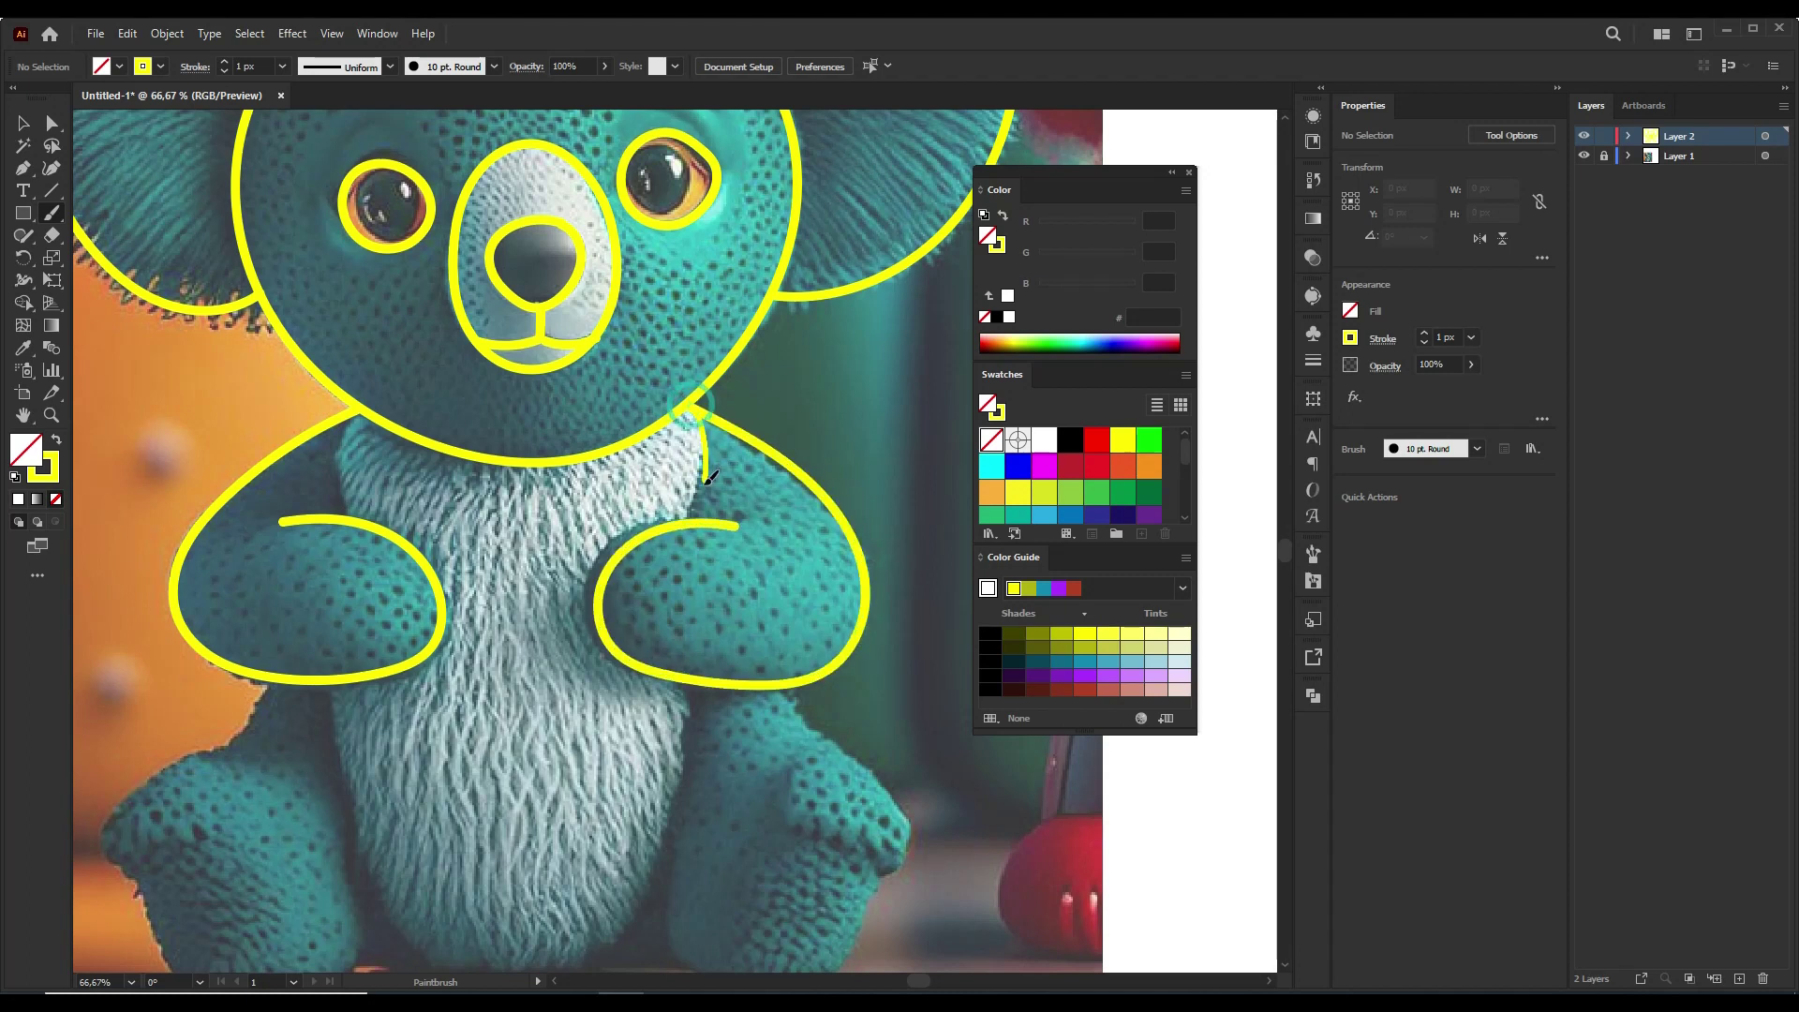
key(ctrl+z)
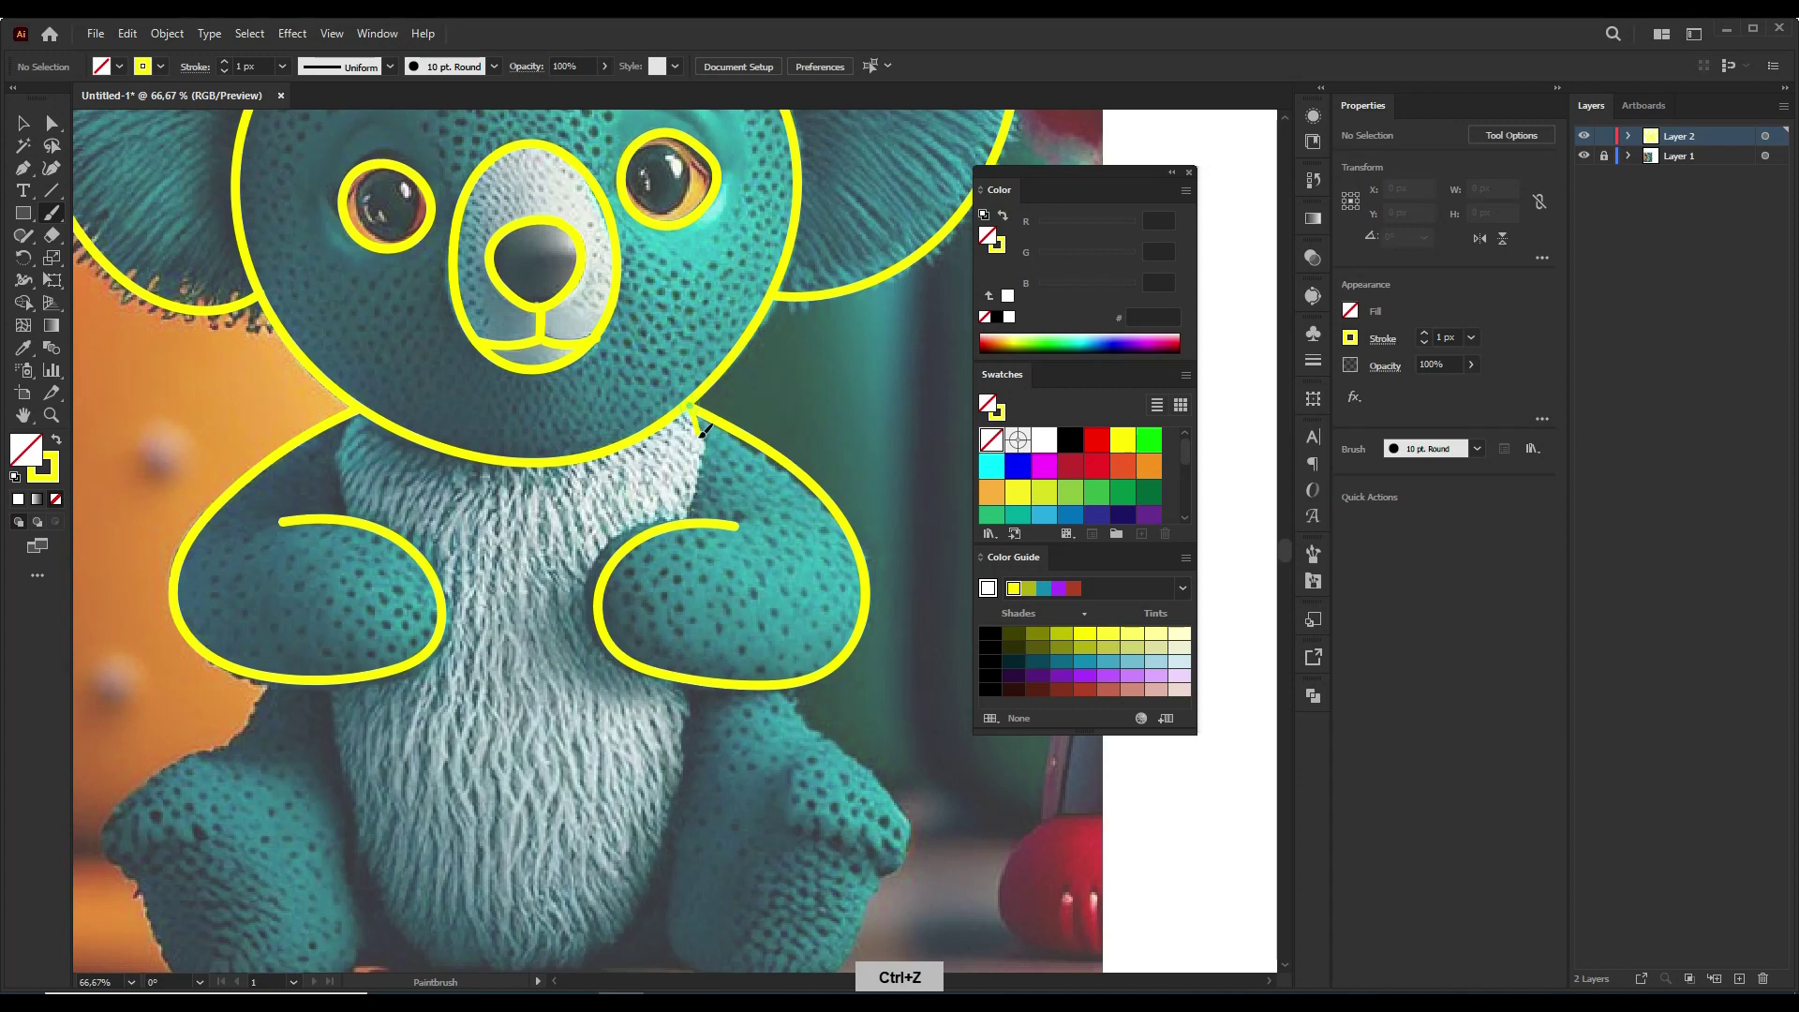
drag(694, 408, 683, 521)
key(ctrl+z)
drag(692, 405, 710, 457)
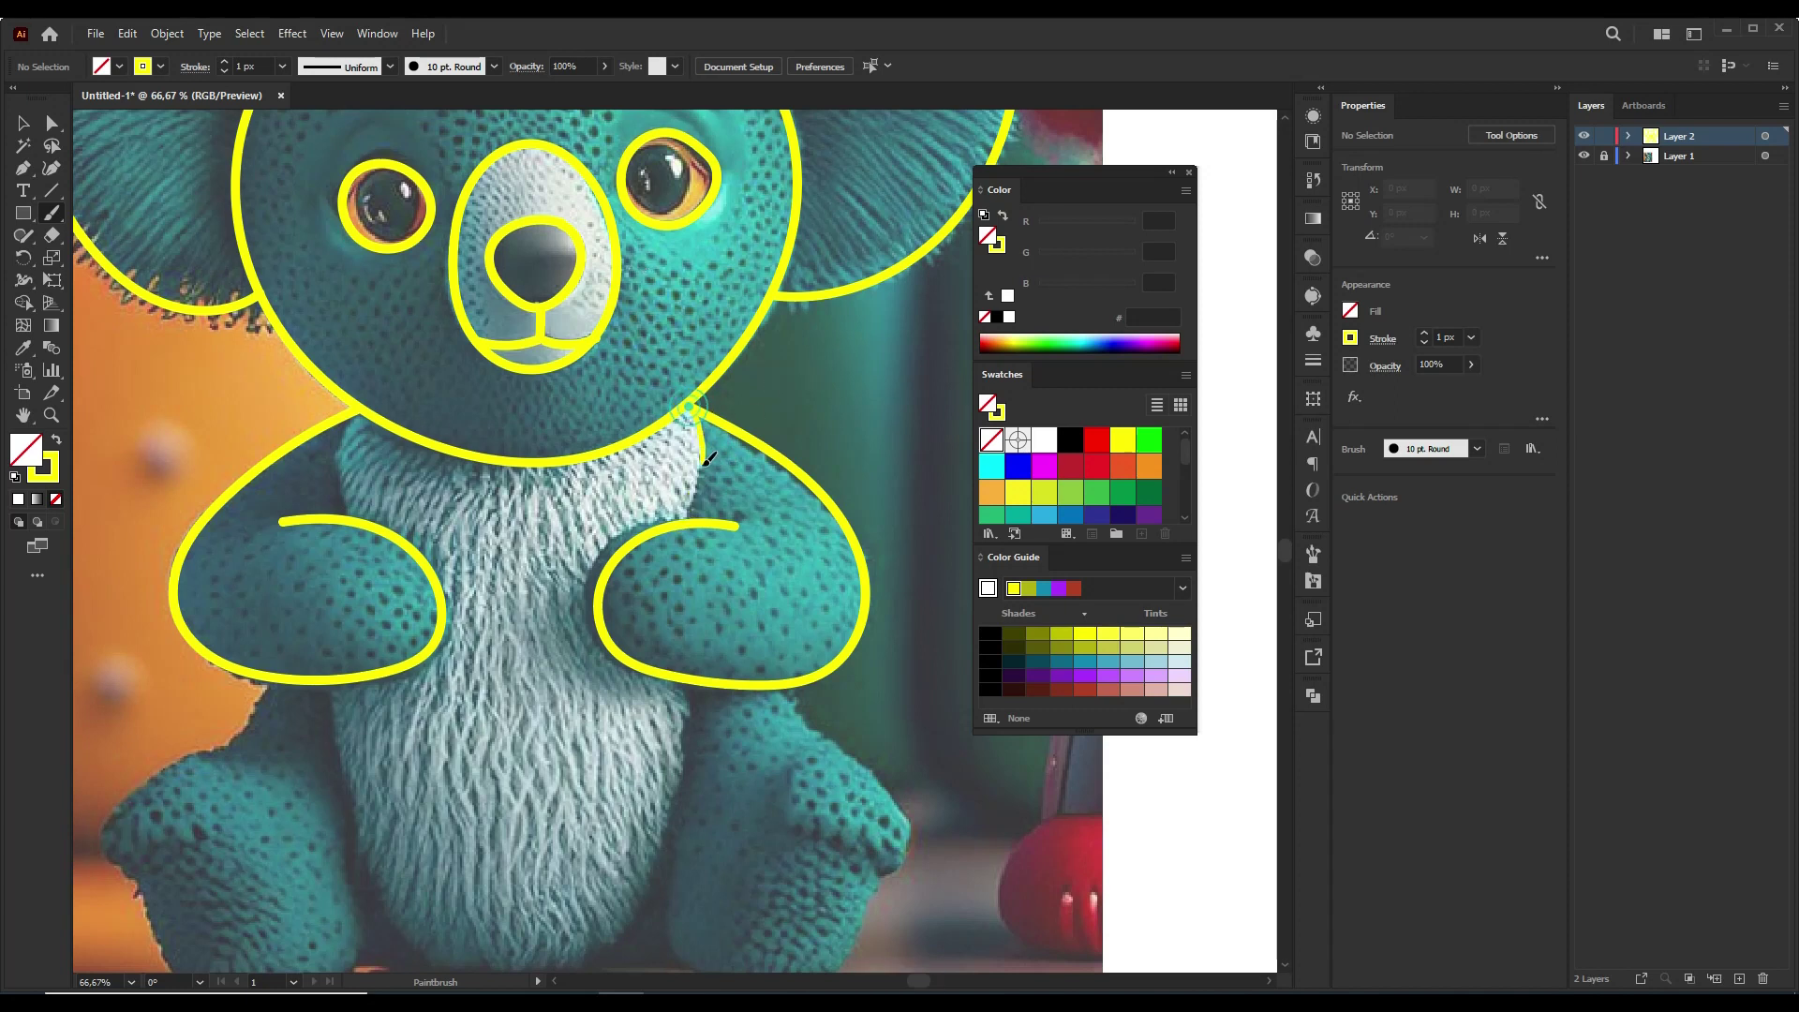
drag(369, 403, 344, 501)
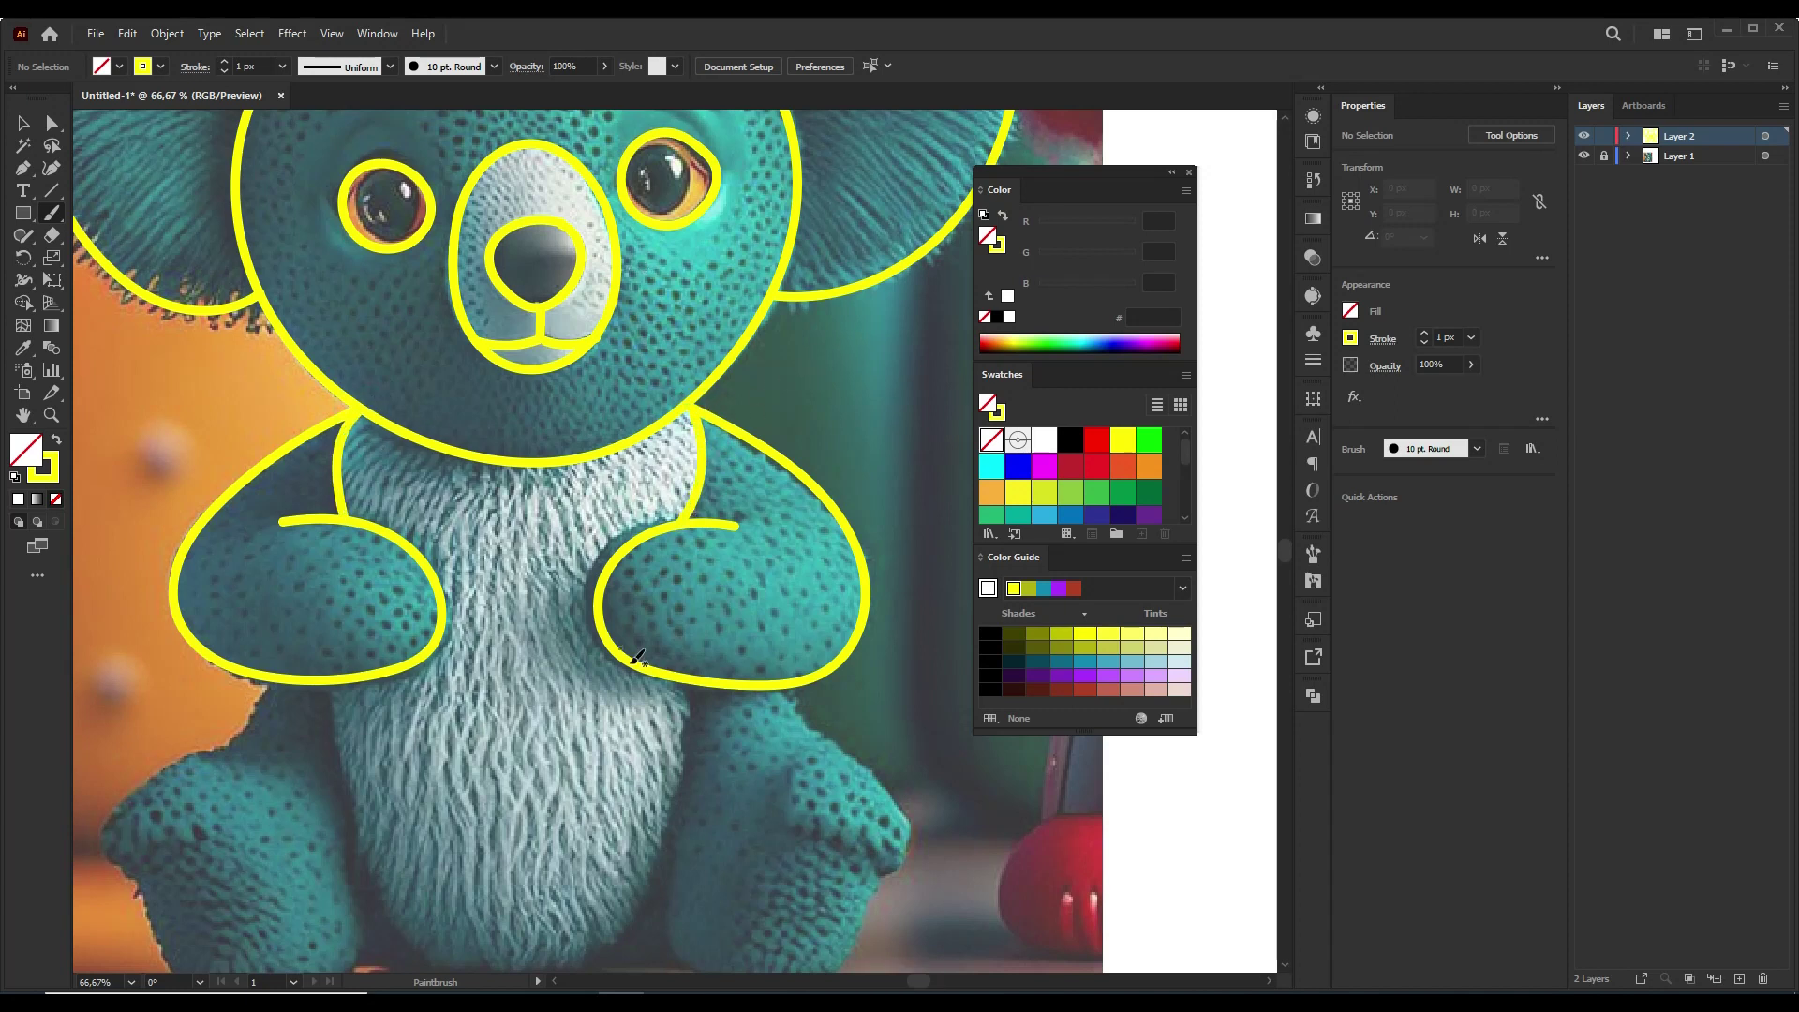
- Outline the belly and trace the koala's left leg
drag(717, 901, 715, 702)
drag(680, 474, 637, 684)
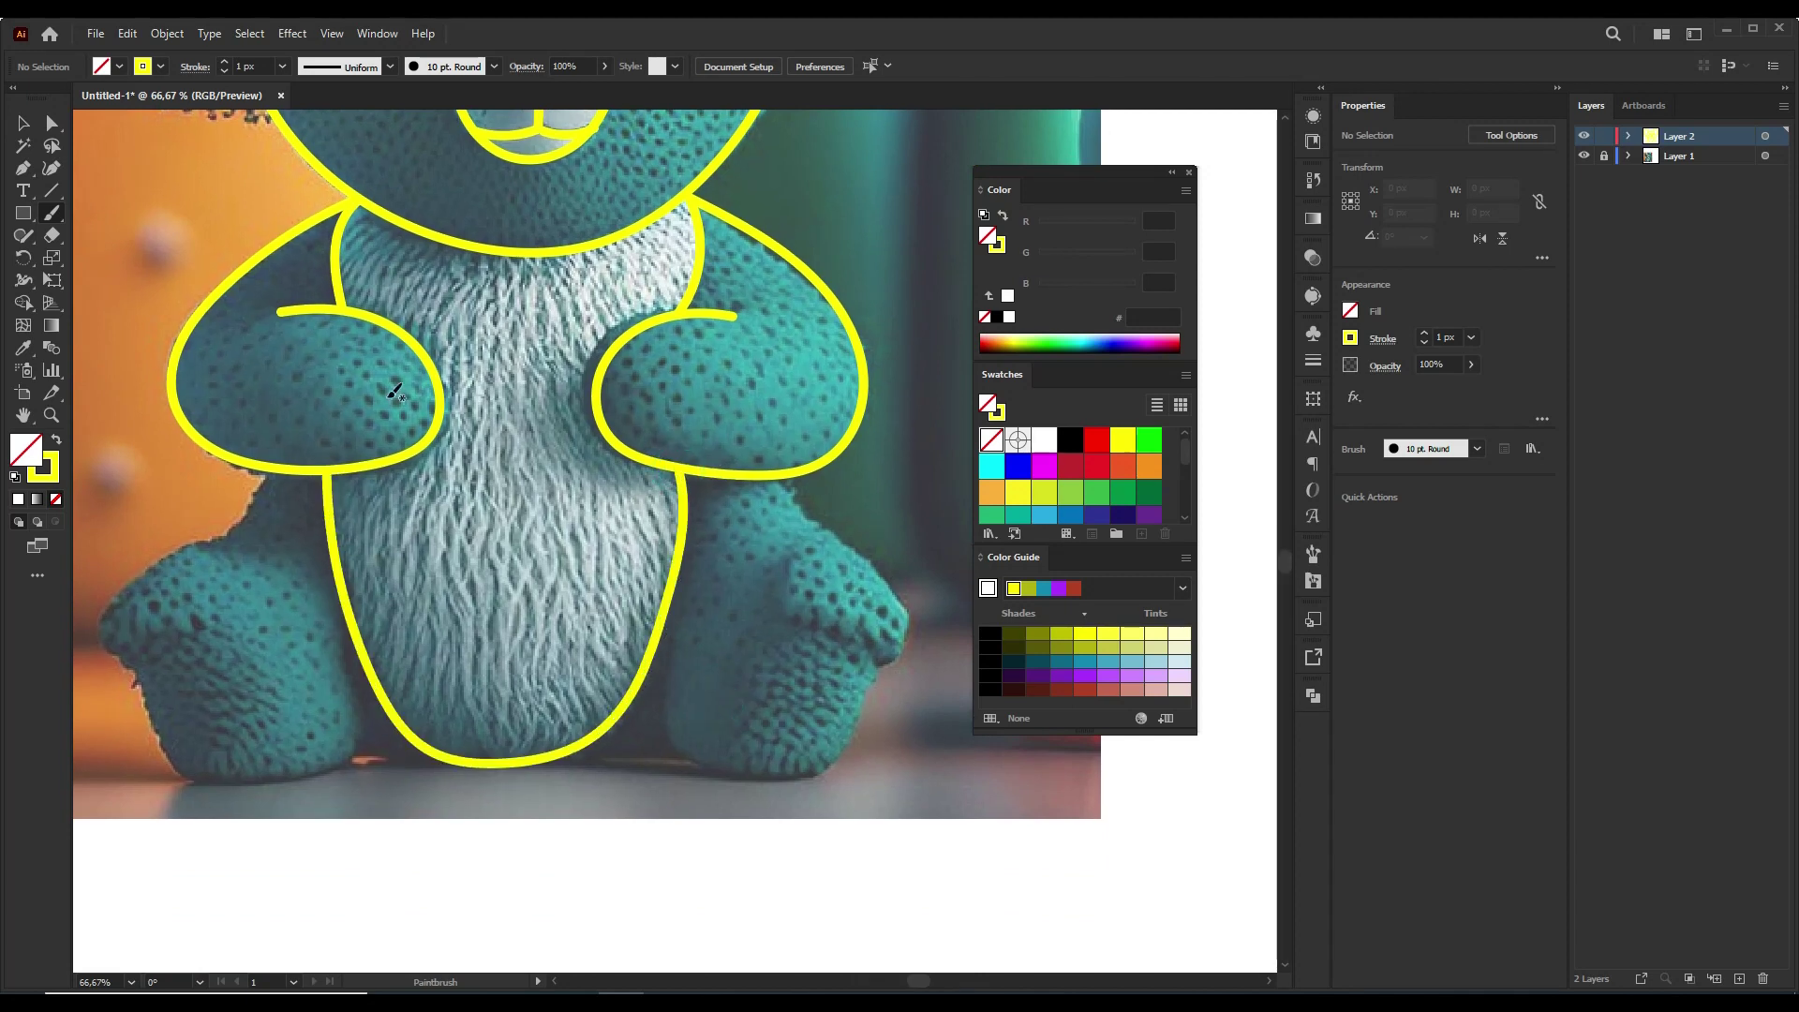
mouse_move(265, 481)
mouse_down()
mouse_move(379, 431)
mouse_move(298, 494)
mouse_up()
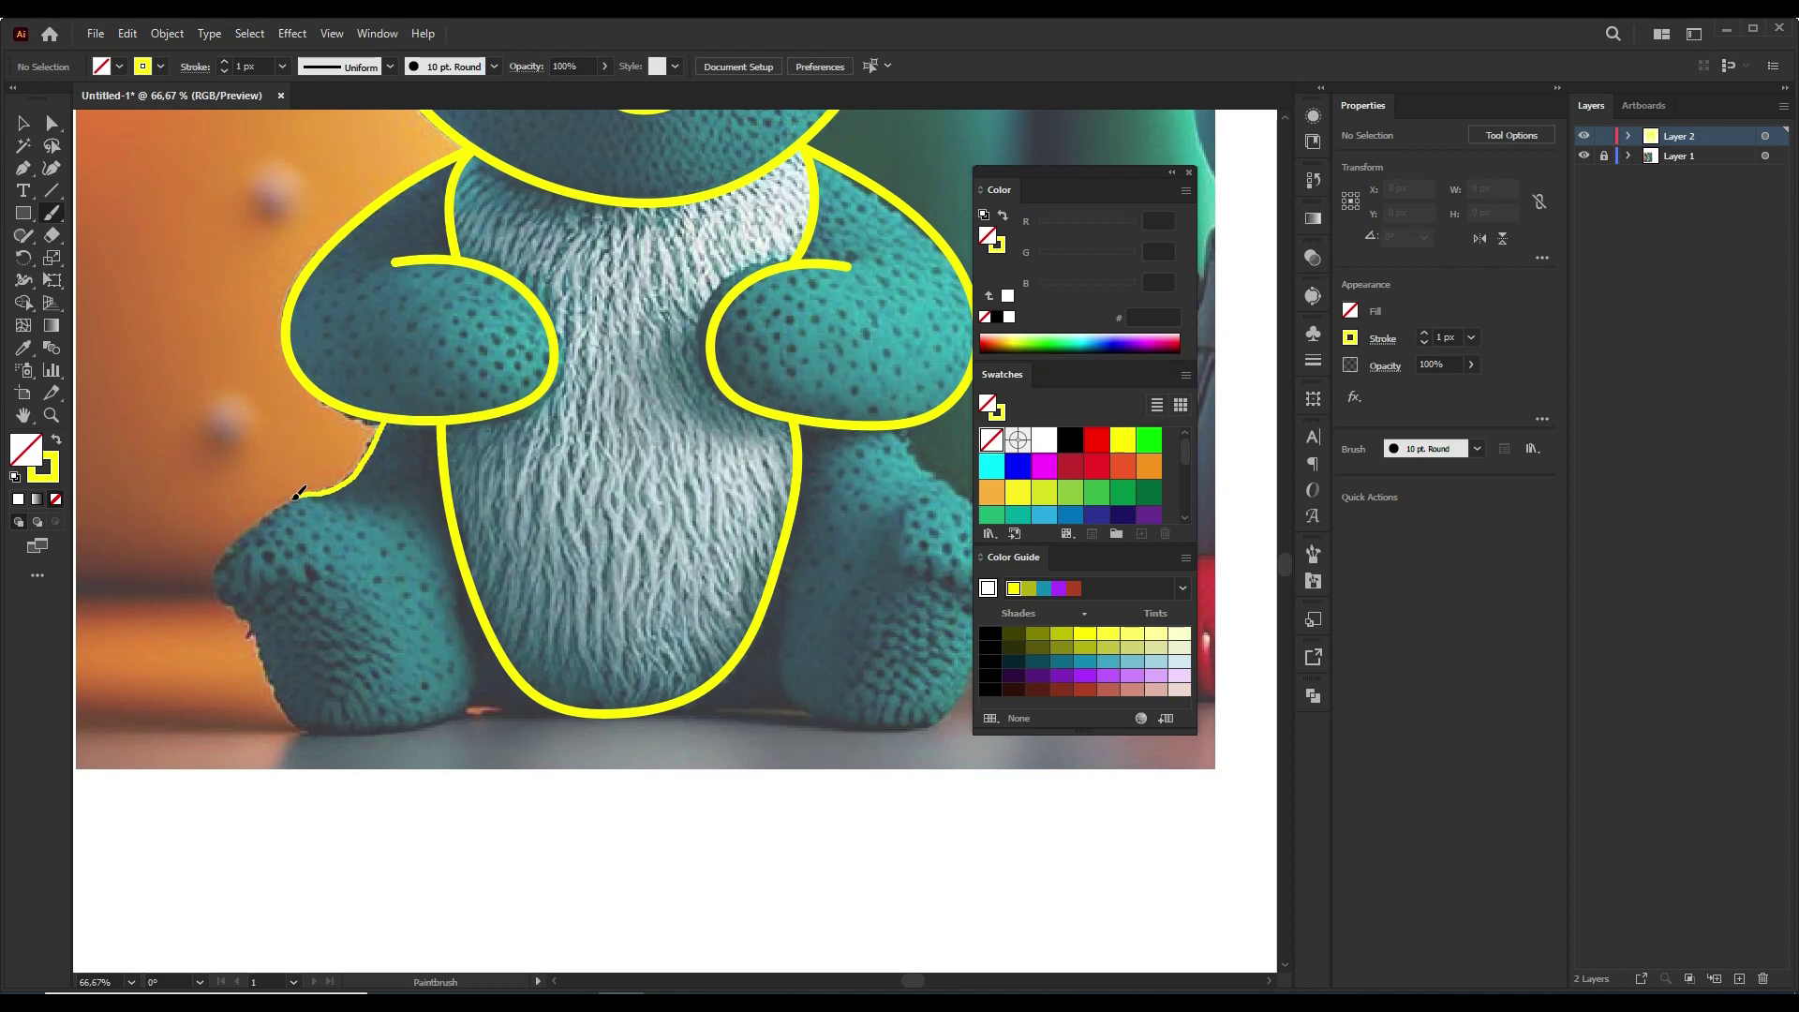
key(ctrl+z)
drag(384, 423, 223, 568)
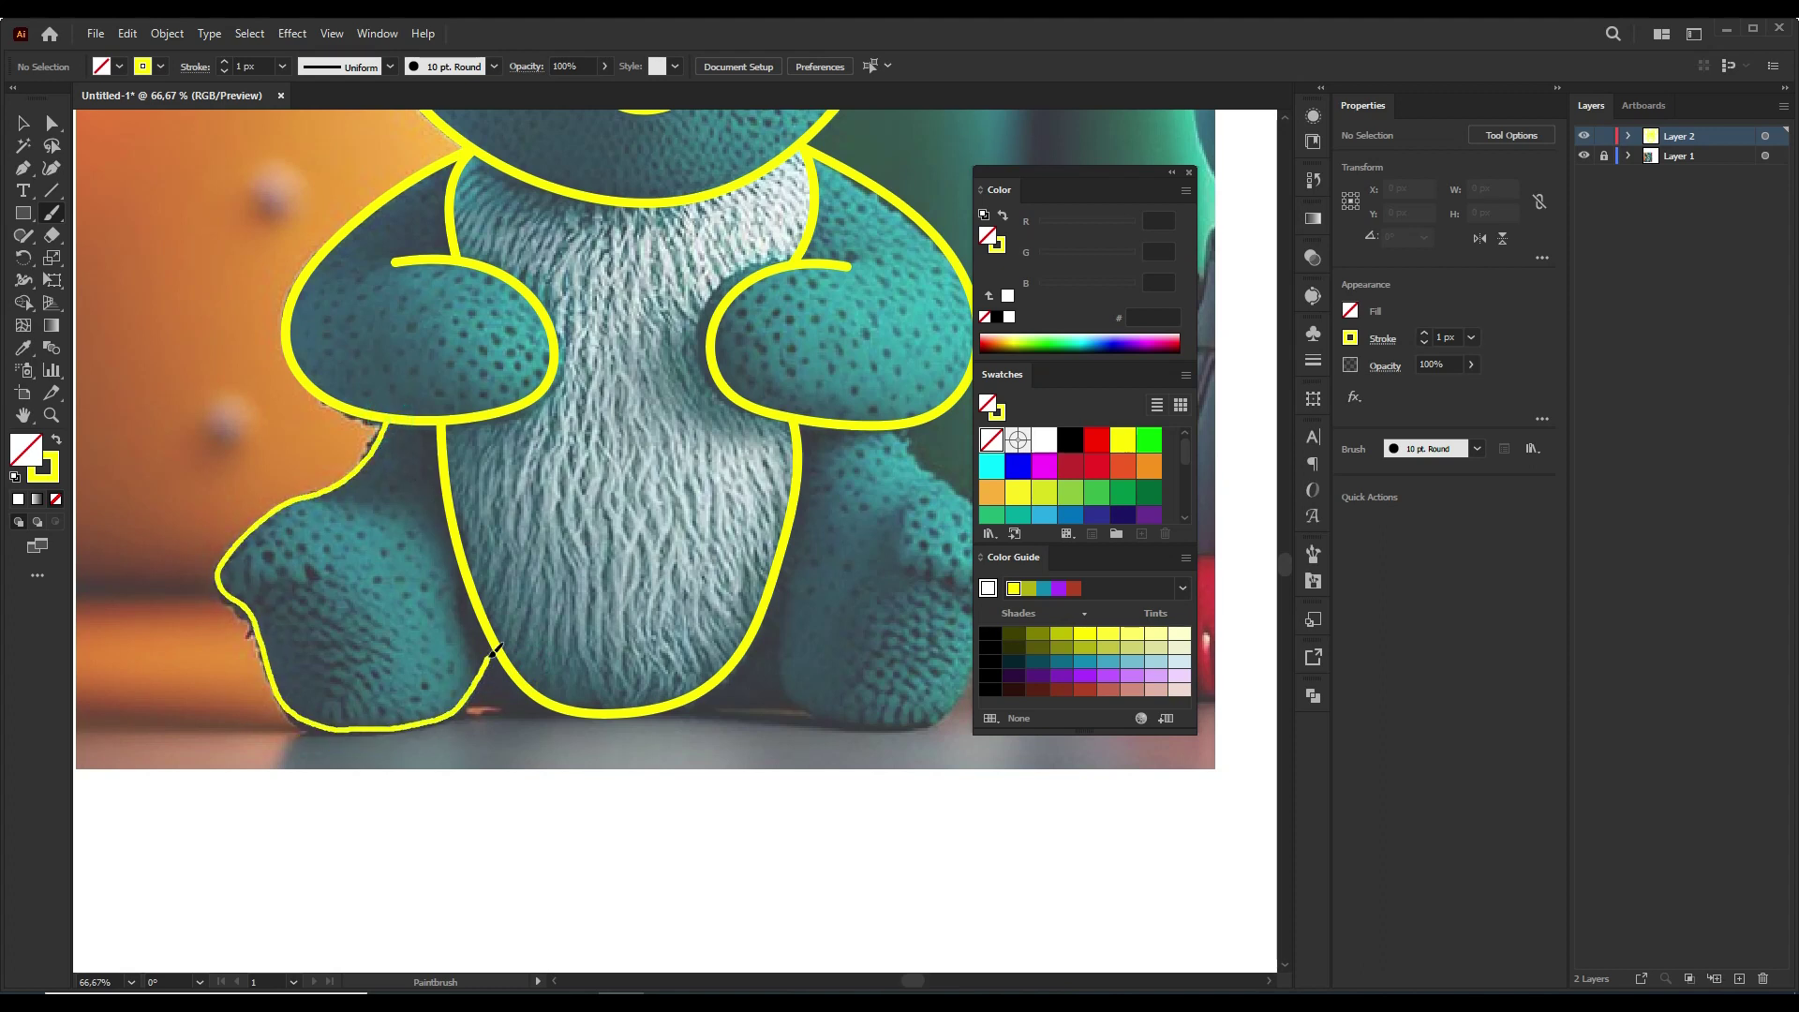
drag(494, 650, 496, 646)
- Trace the right leg outline, redrawing it once
drag(828, 631, 543, 604)
mouse_move(611, 403)
mouse_down()
mouse_move(663, 457)
mouse_move(709, 626)
mouse_up()
drag(512, 566, 511, 568)
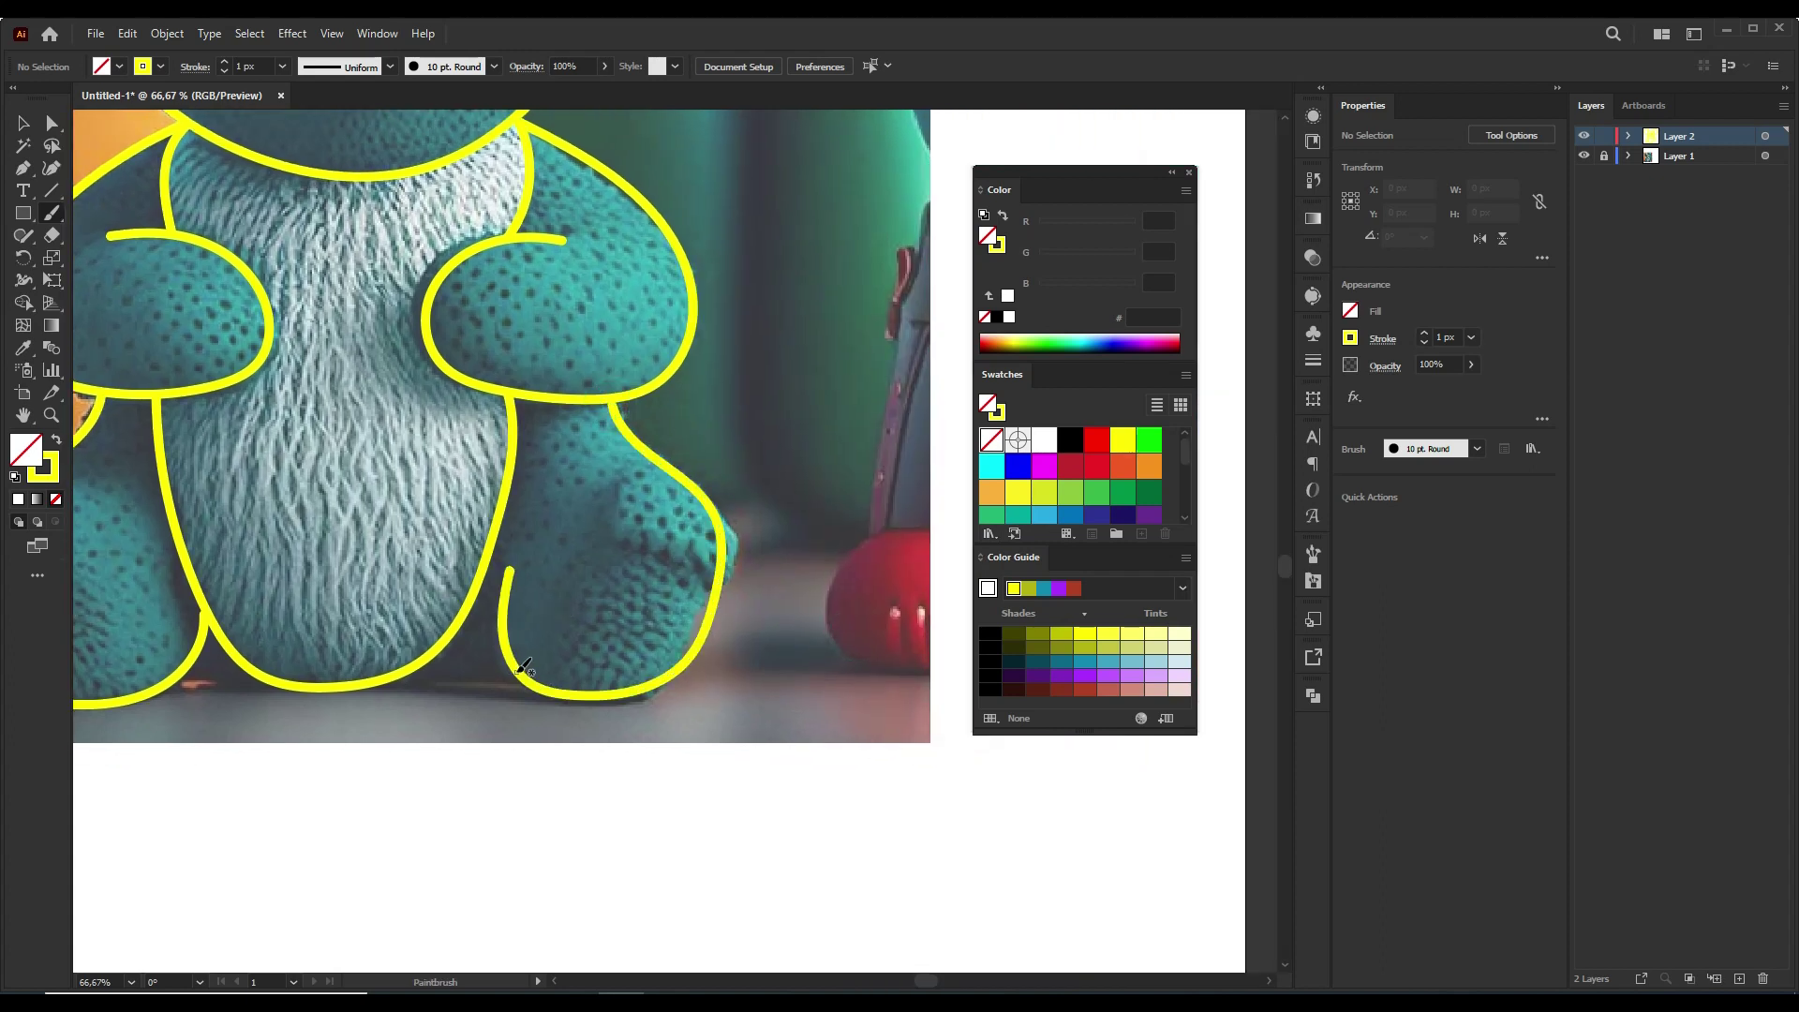
key(ctrl+z)
mouse_move(611, 403)
mouse_down()
mouse_move(695, 482)
mouse_move(636, 689)
mouse_up()
drag(480, 587, 478, 592)
- Trace the bottom edge between the legs and along the left leg's base
drag(527, 667, 416, 667)
drag(234, 677, 258, 668)
key(ctrl+z)
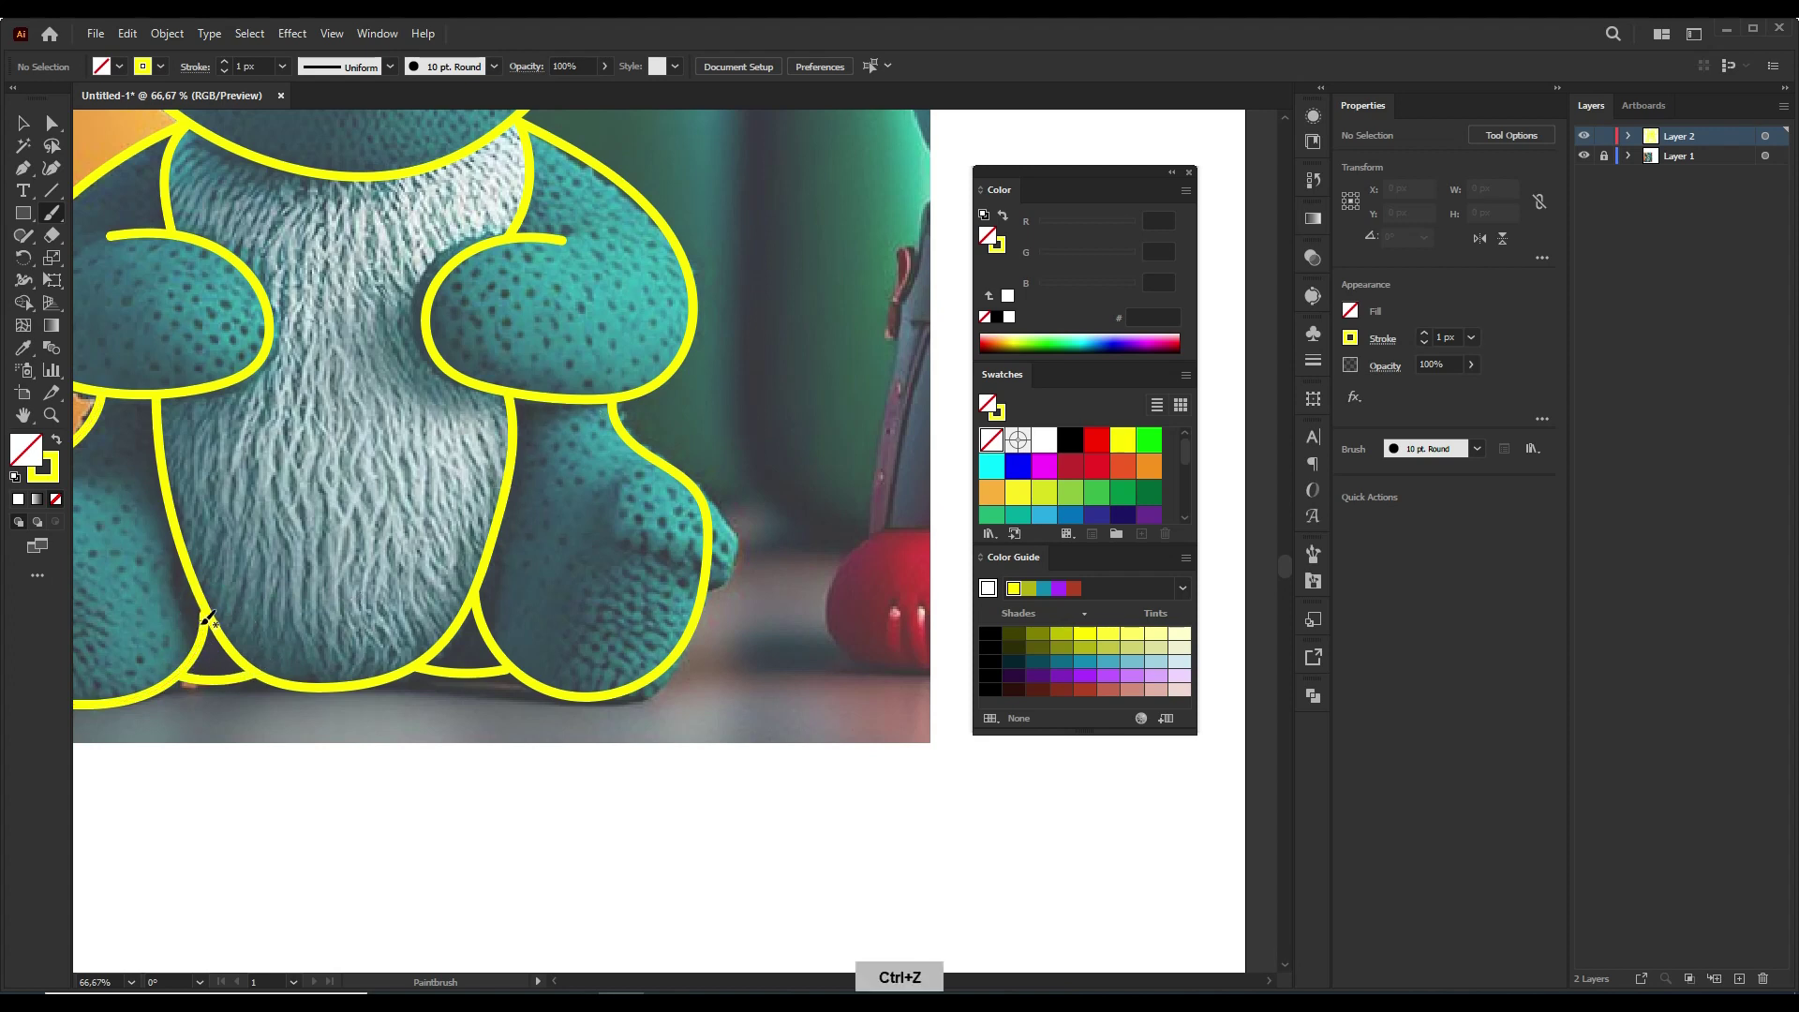
drag(210, 603, 214, 618)
ctrl+click(391, 417)
scroll(392, 417, down, 2)
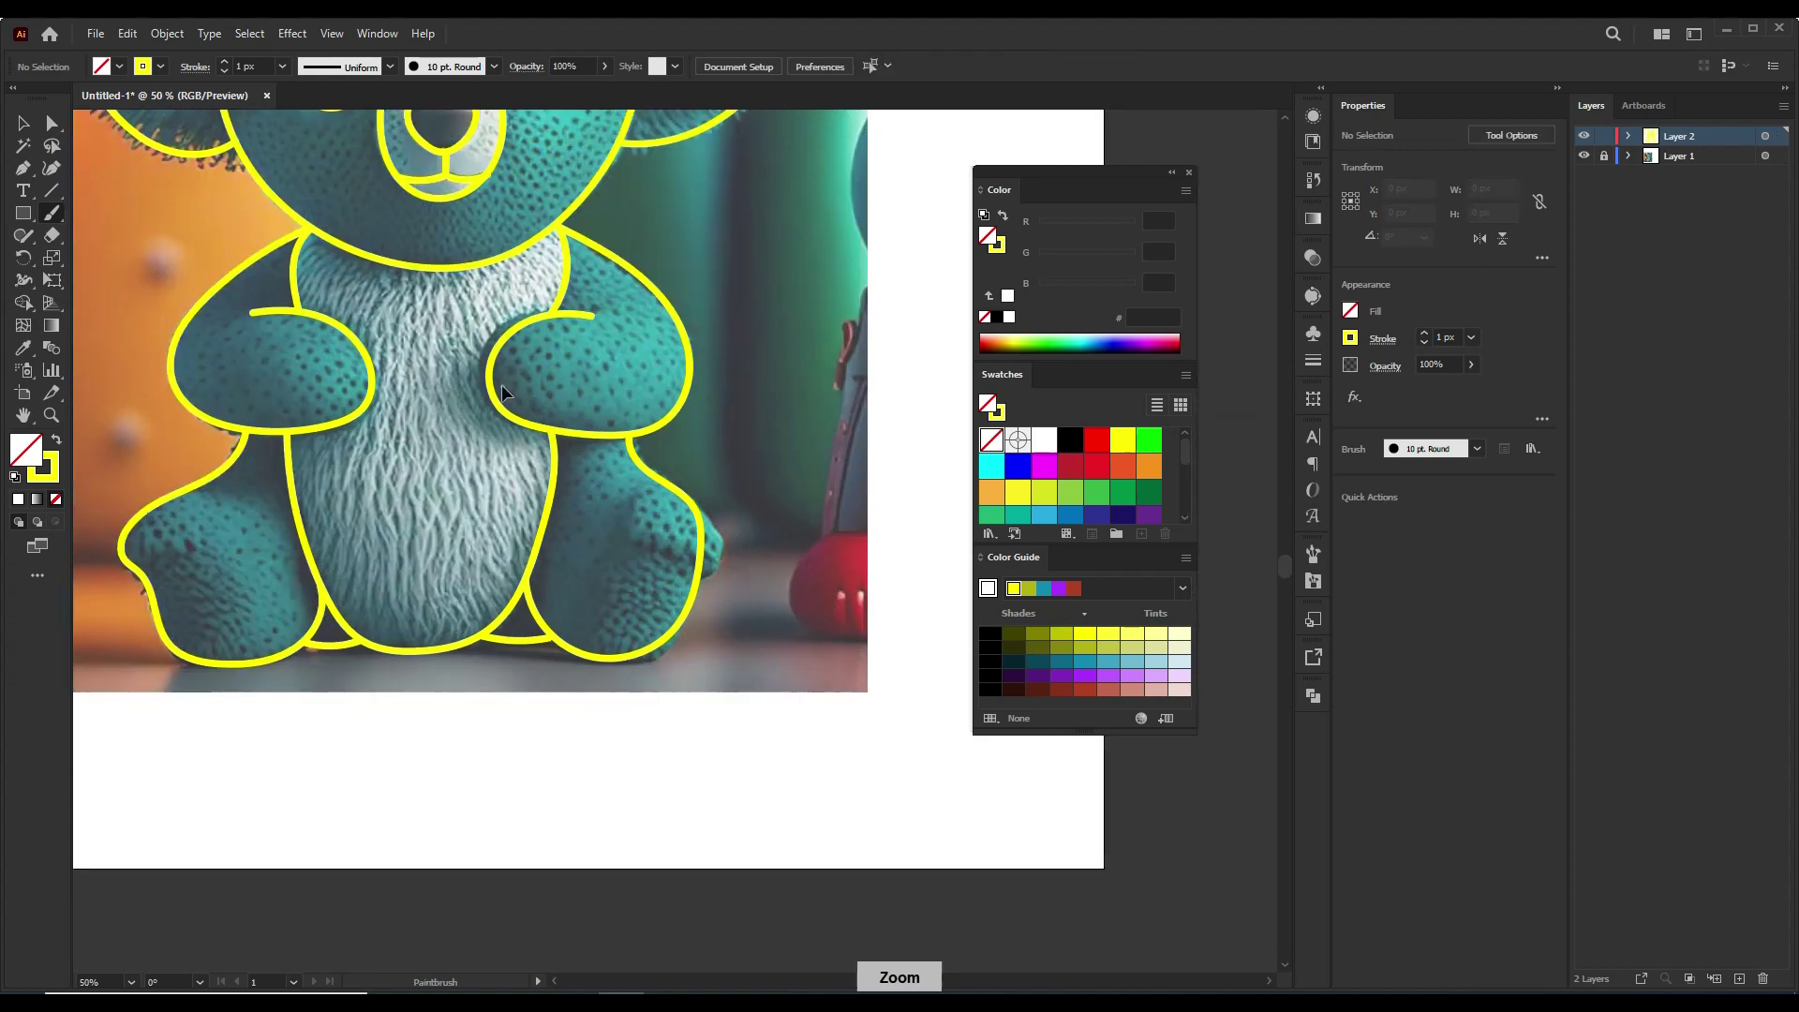
drag(762, 383, 786, 595)
- Zoom in on the head and paint a curved eyebrow arc above the left eye
click(1605, 157)
key(v)
key(ctrl+minus)
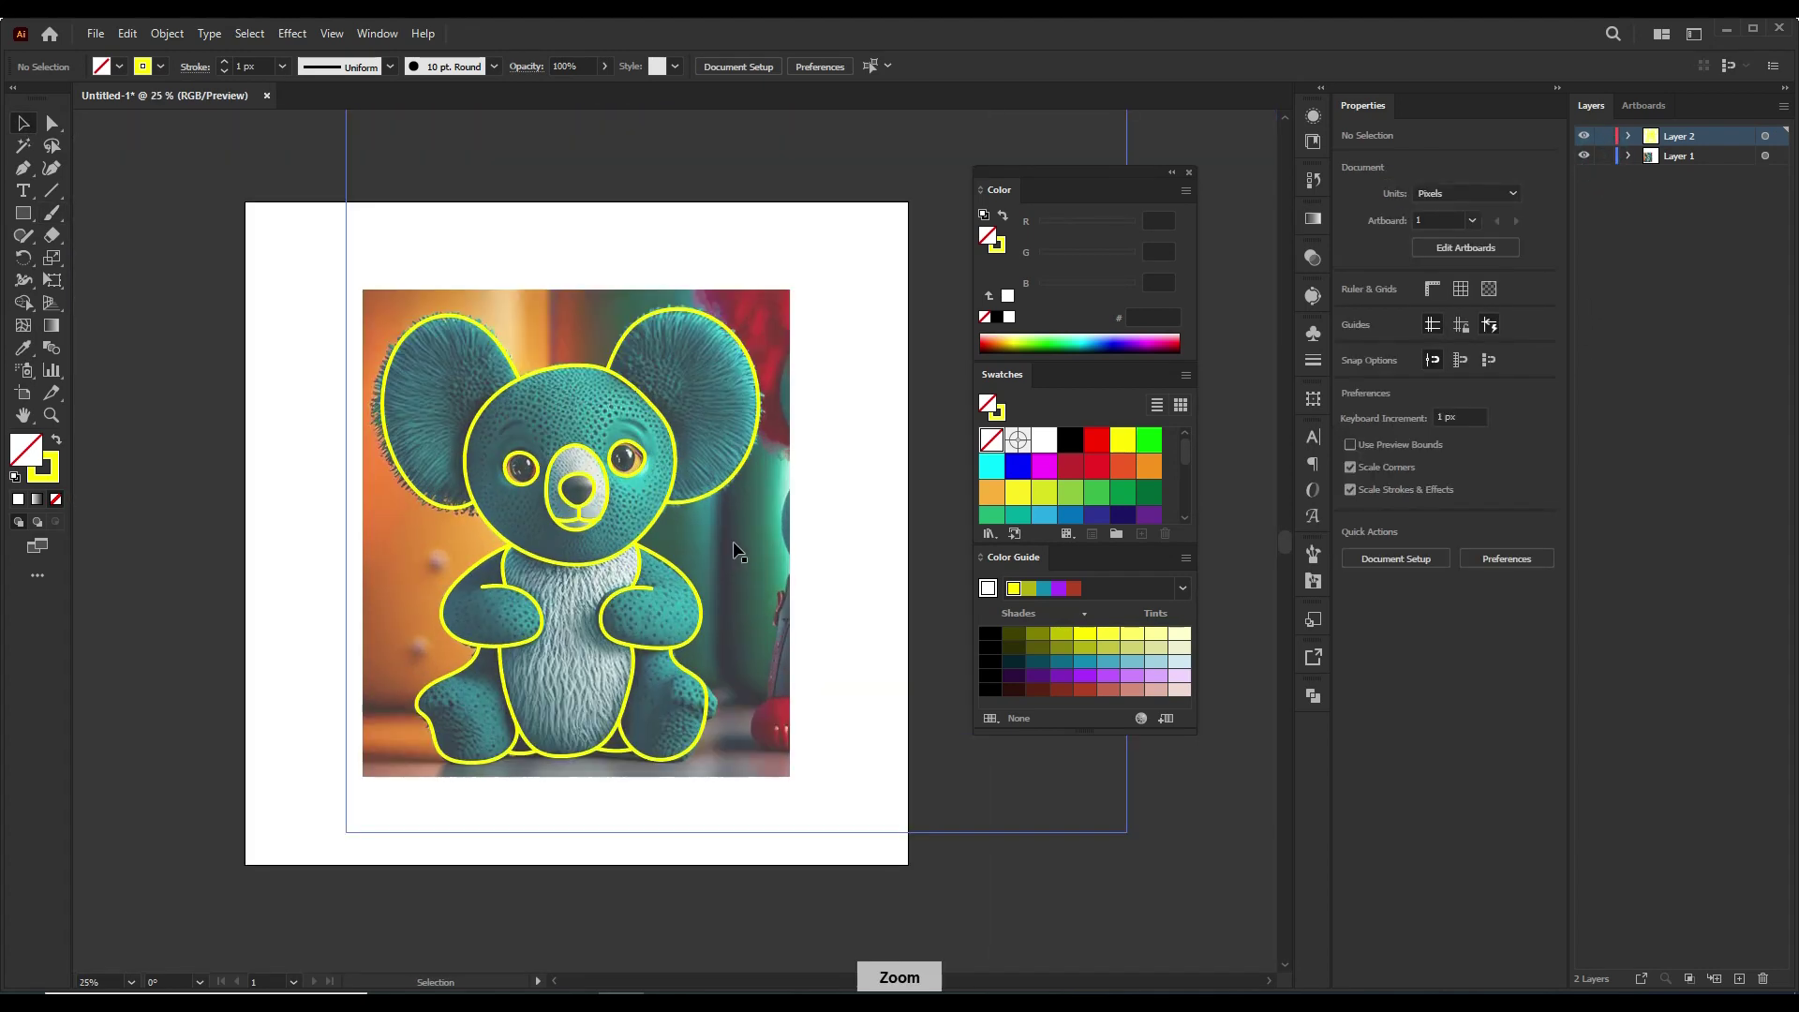
key(ctrl+plus)
key(b)
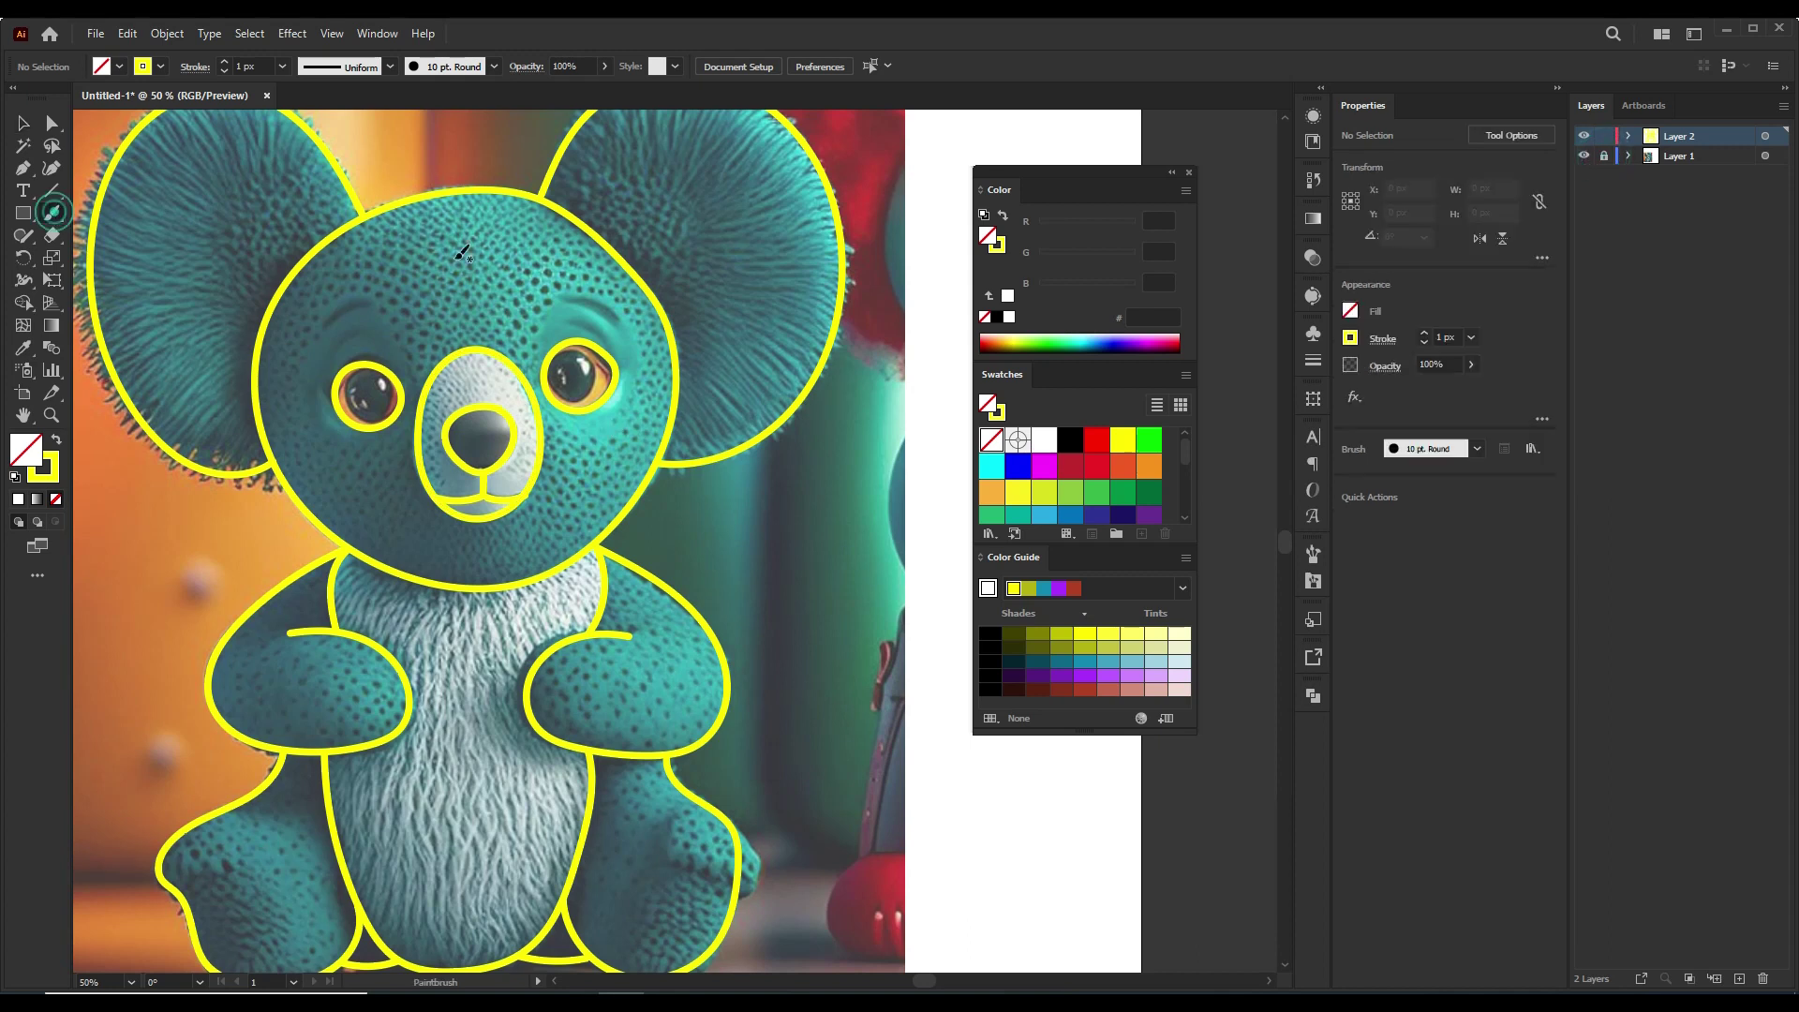
drag(401, 321, 309, 344)
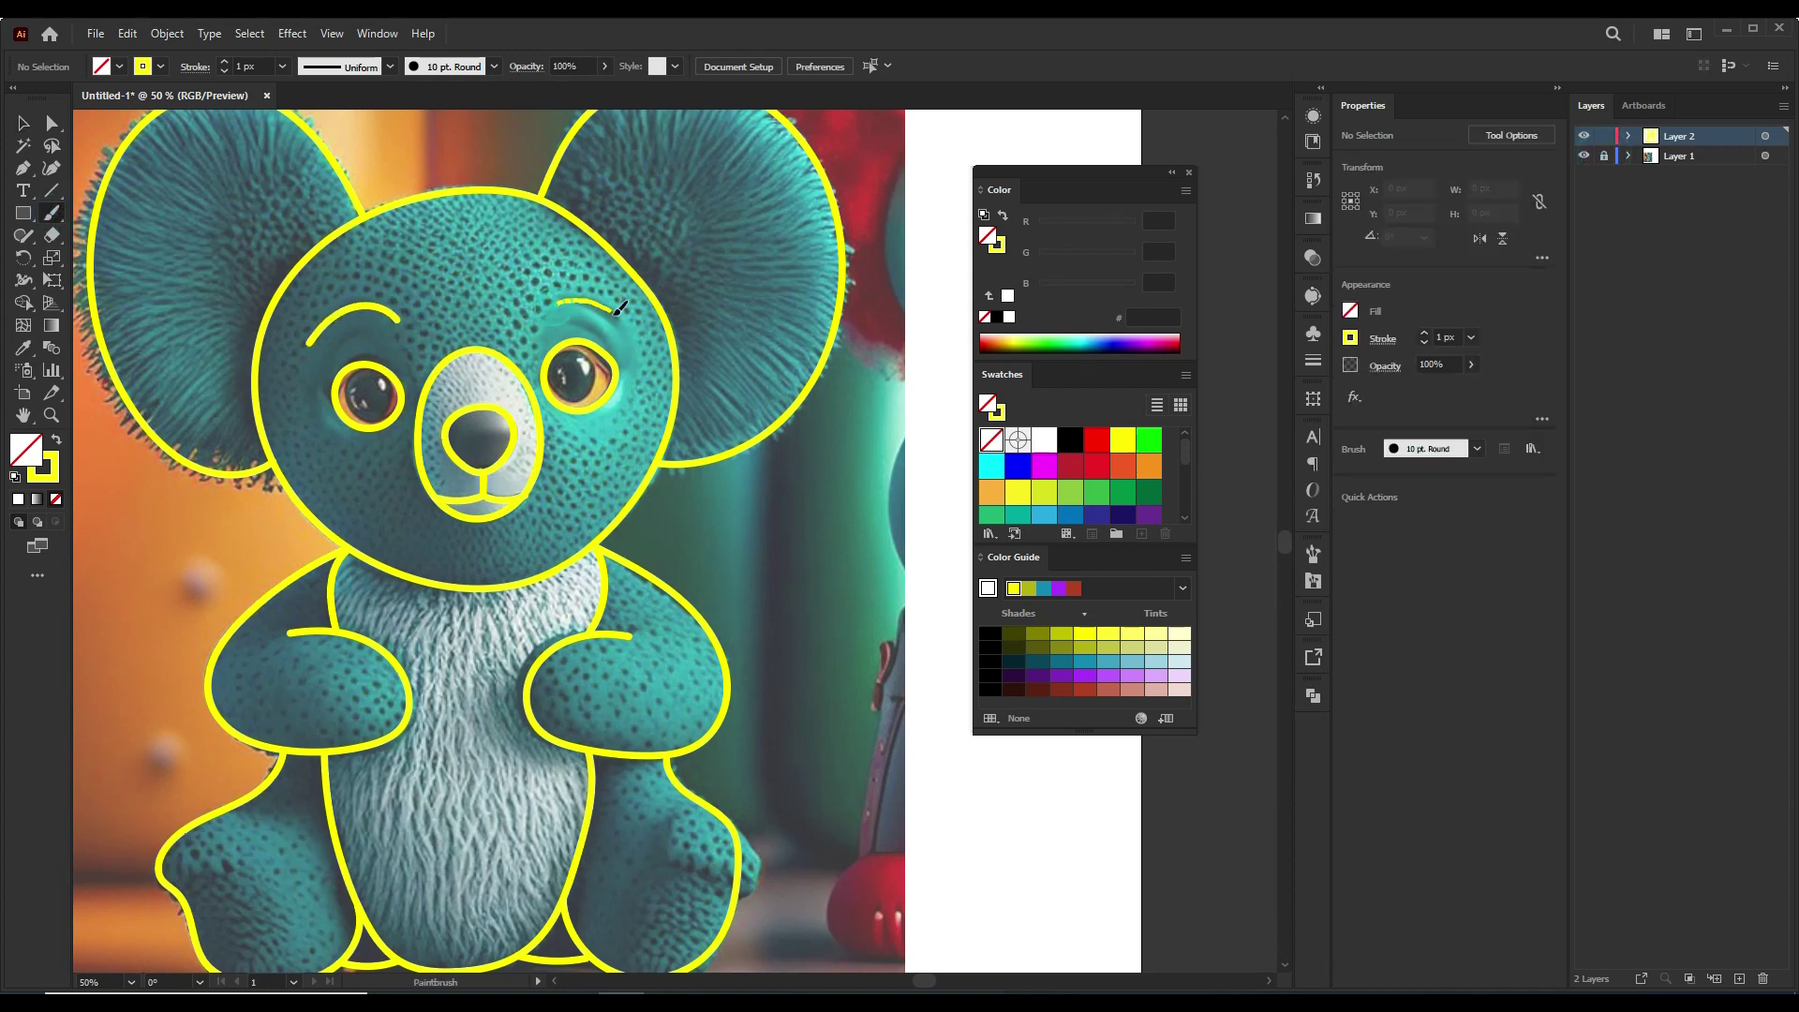
- Redo the brows as a shorter left arc and a matching arc above the right eye
key(ctrl+z)
drag(562, 302, 628, 334)
key(ctrl+z)
key(ctrl+z)
key(ctrl+z)
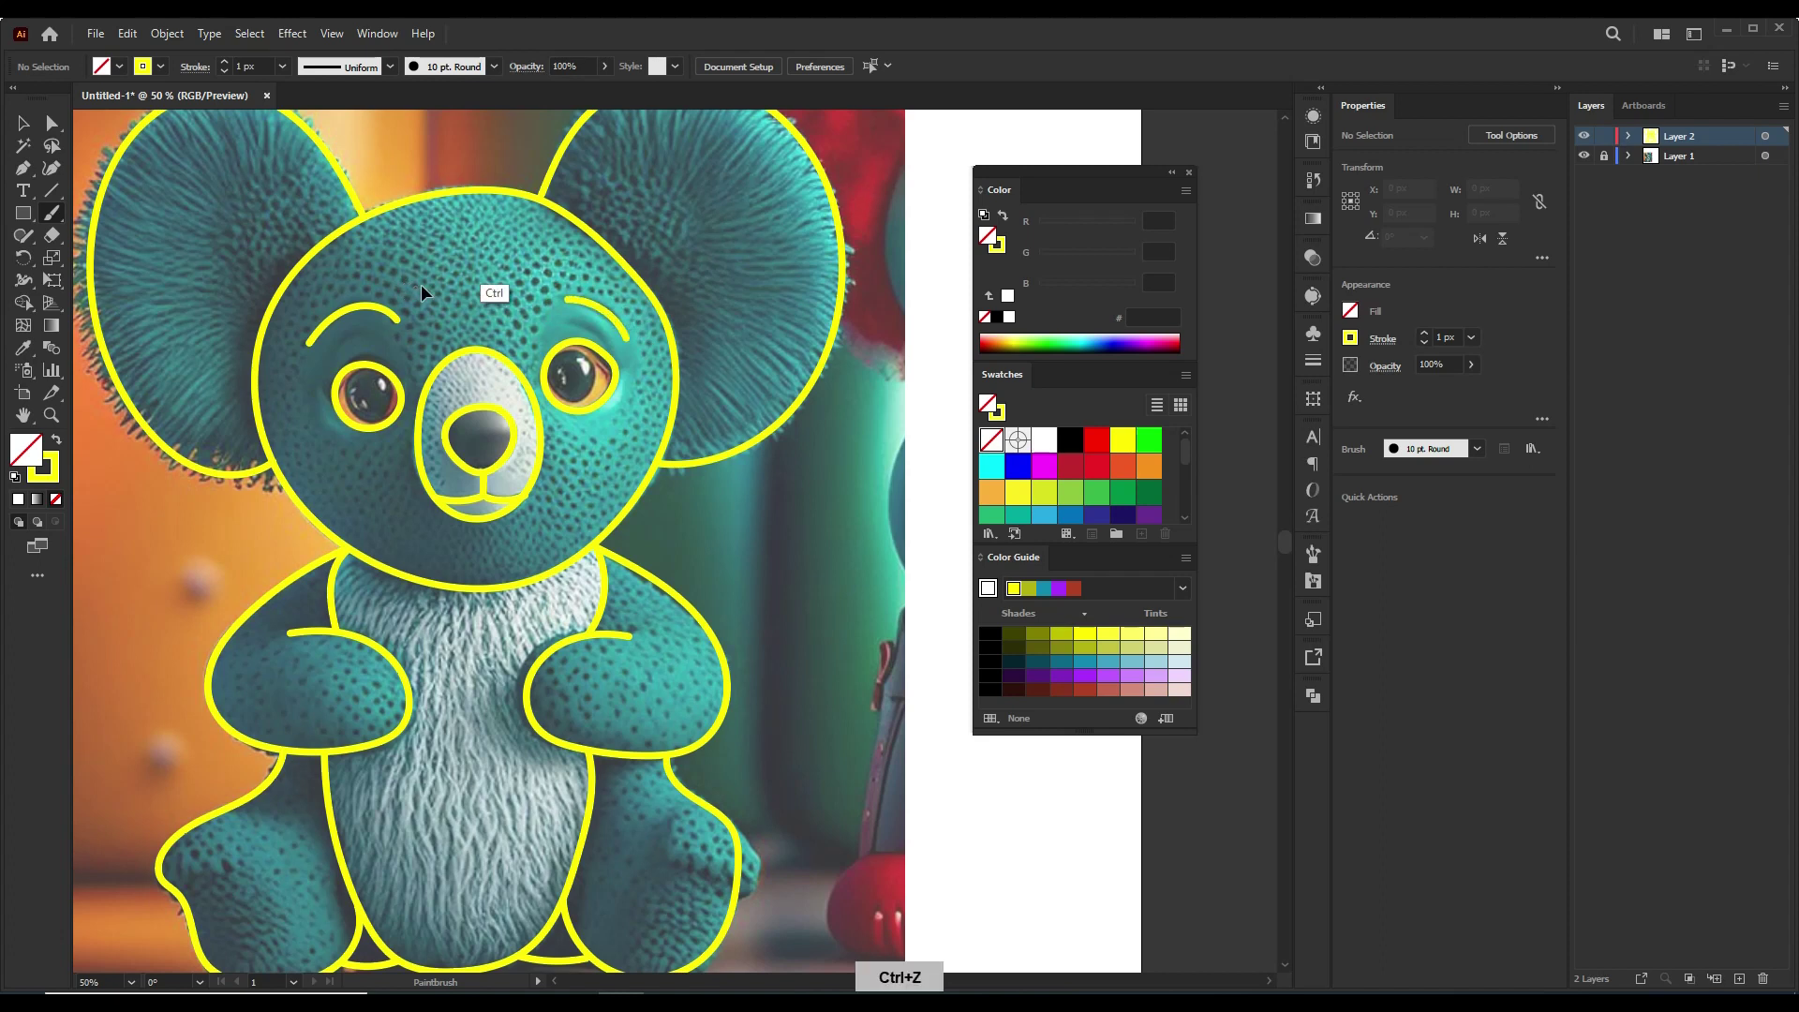
drag(388, 308, 318, 335)
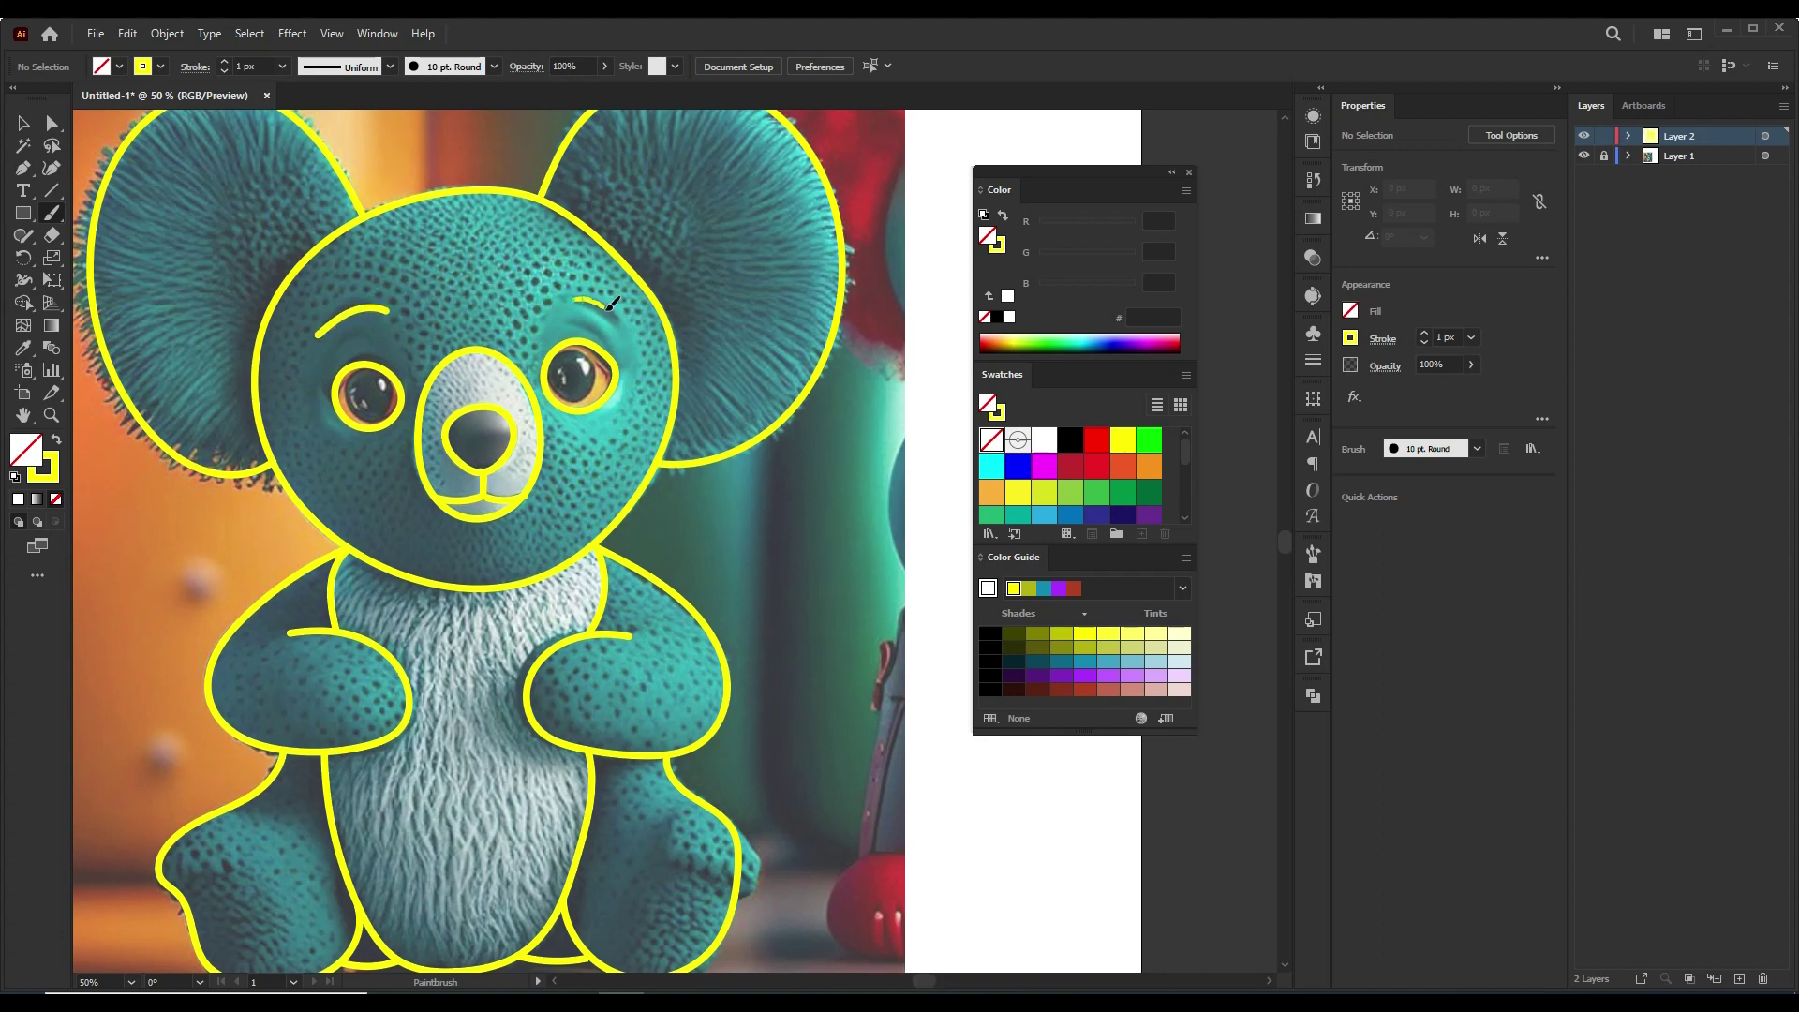
key(ctrl+z)
drag(567, 300, 628, 336)
key(ctrl+minus)
- Unlock the photo's layer and drag the reference photo off the artboard to the left
click(1604, 158)
key(v)
key(ctrl+minus)
click(764, 555)
drag(763, 552, 300, 549)
- Select the whole koala outline and apply the black swatch to its stroke
drag(793, 247, 623, 464)
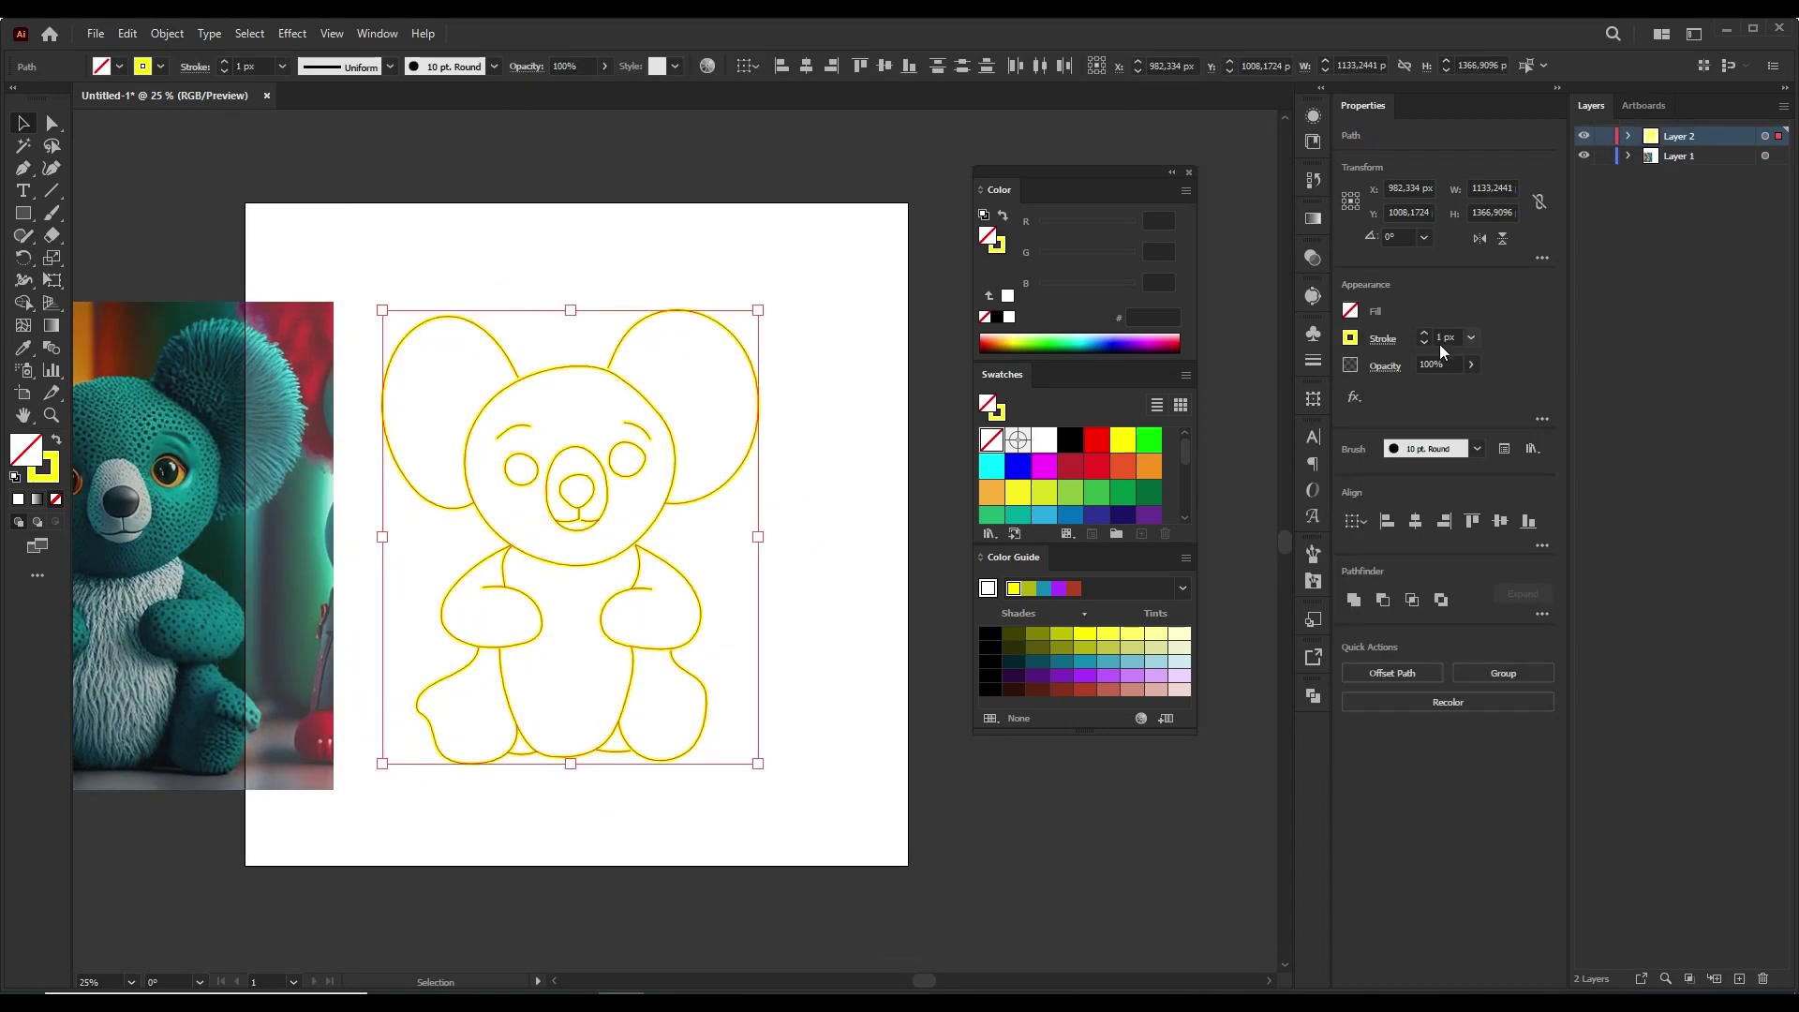
click(1070, 440)
click(825, 377)
drag(827, 285, 407, 803)
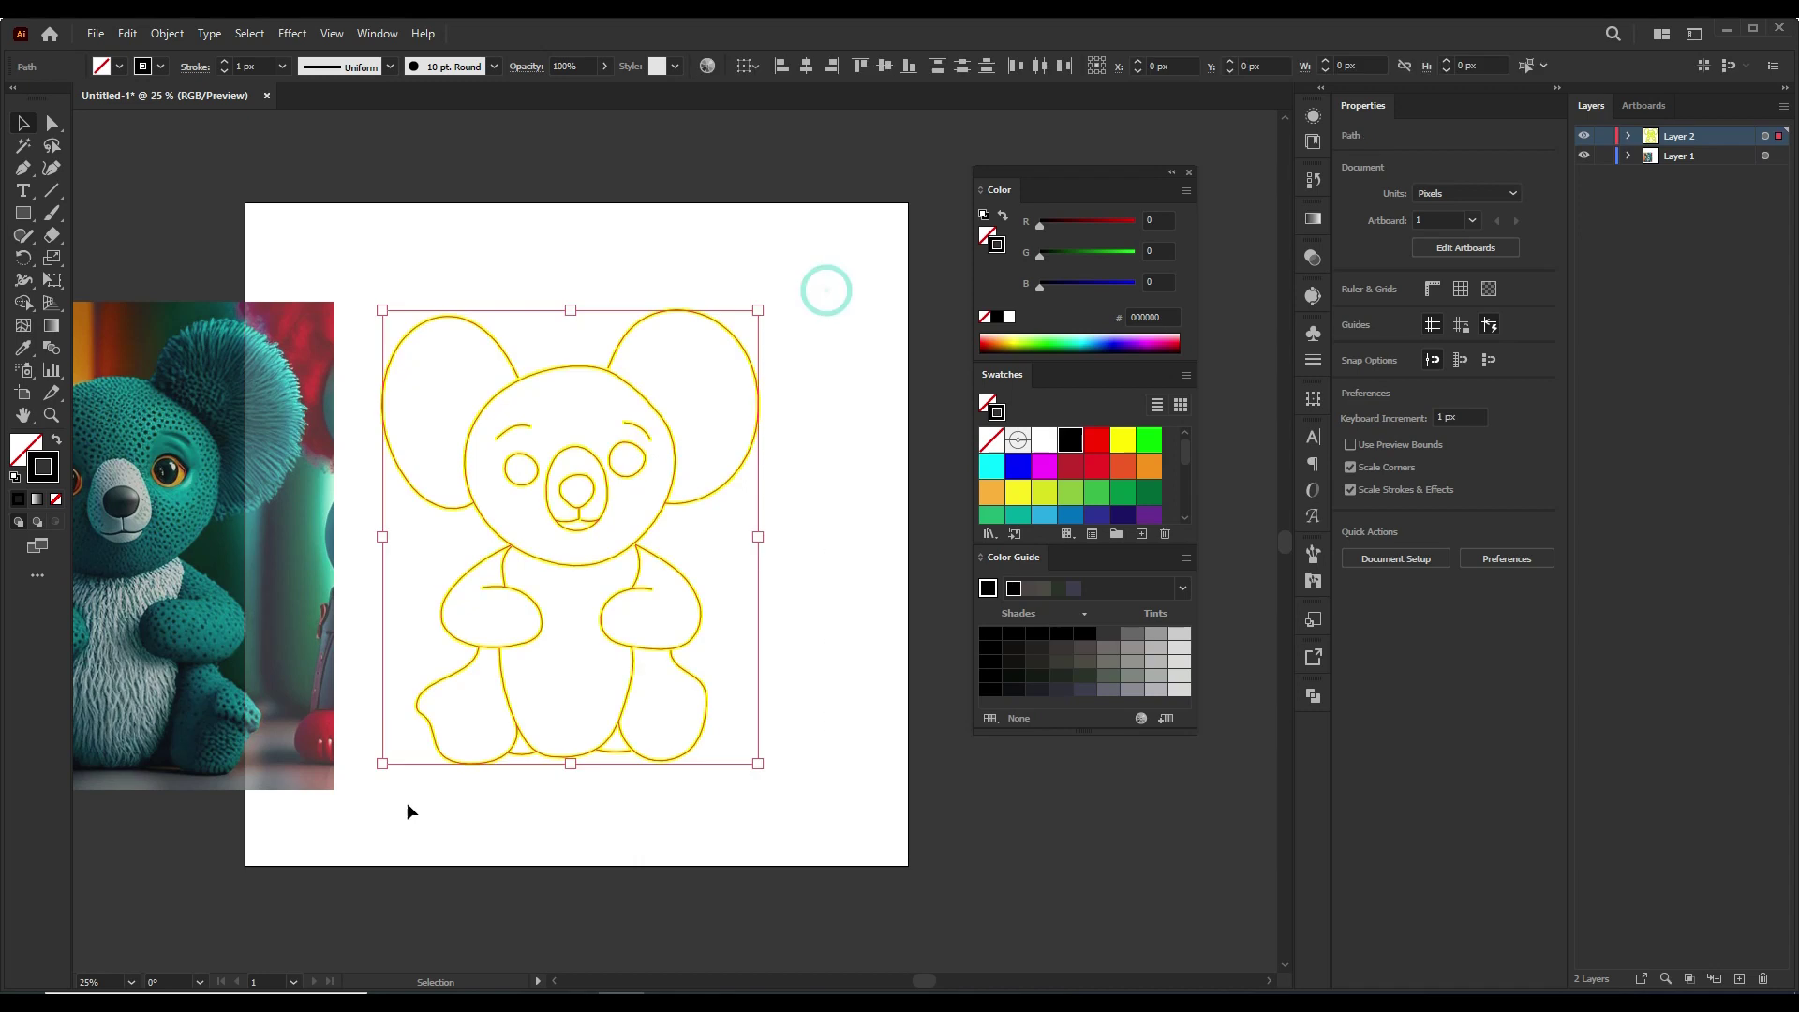
click(860, 566)
click(660, 415)
drag(768, 304, 388, 795)
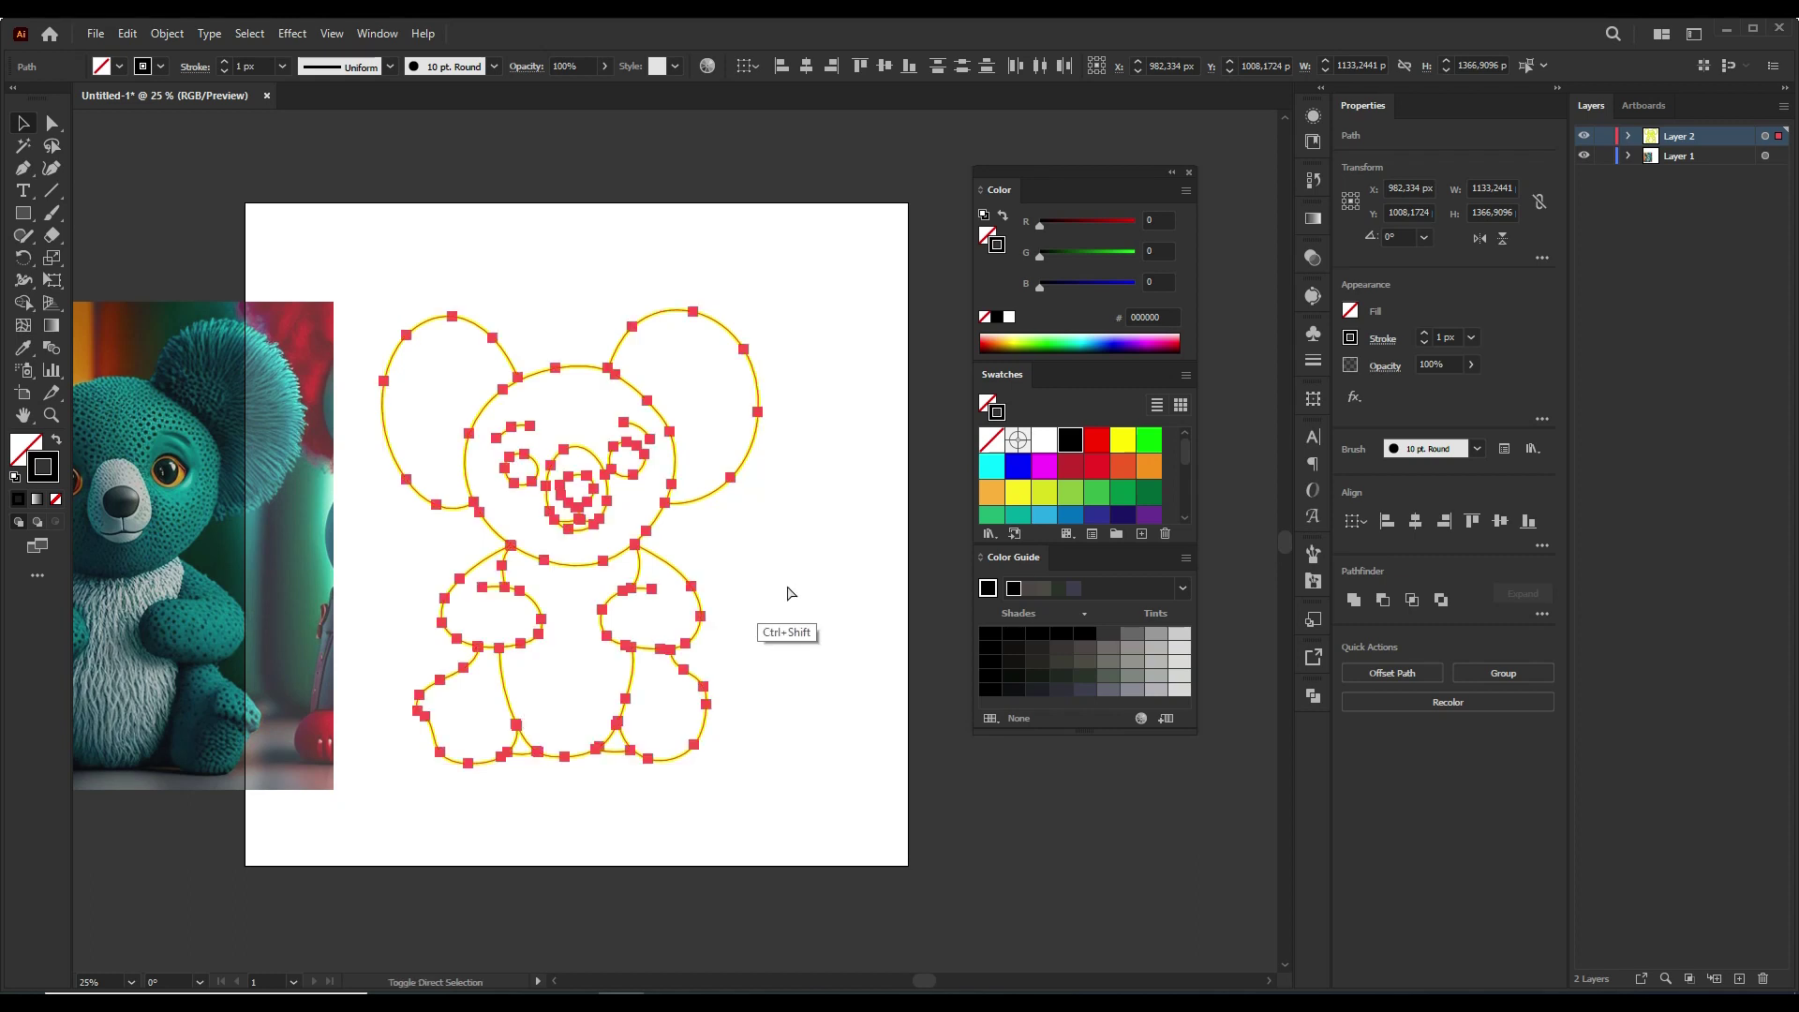
mouse_move(785, 255)
mouse_down()
mouse_move(468, 731)
mouse_move(412, 773)
mouse_up()
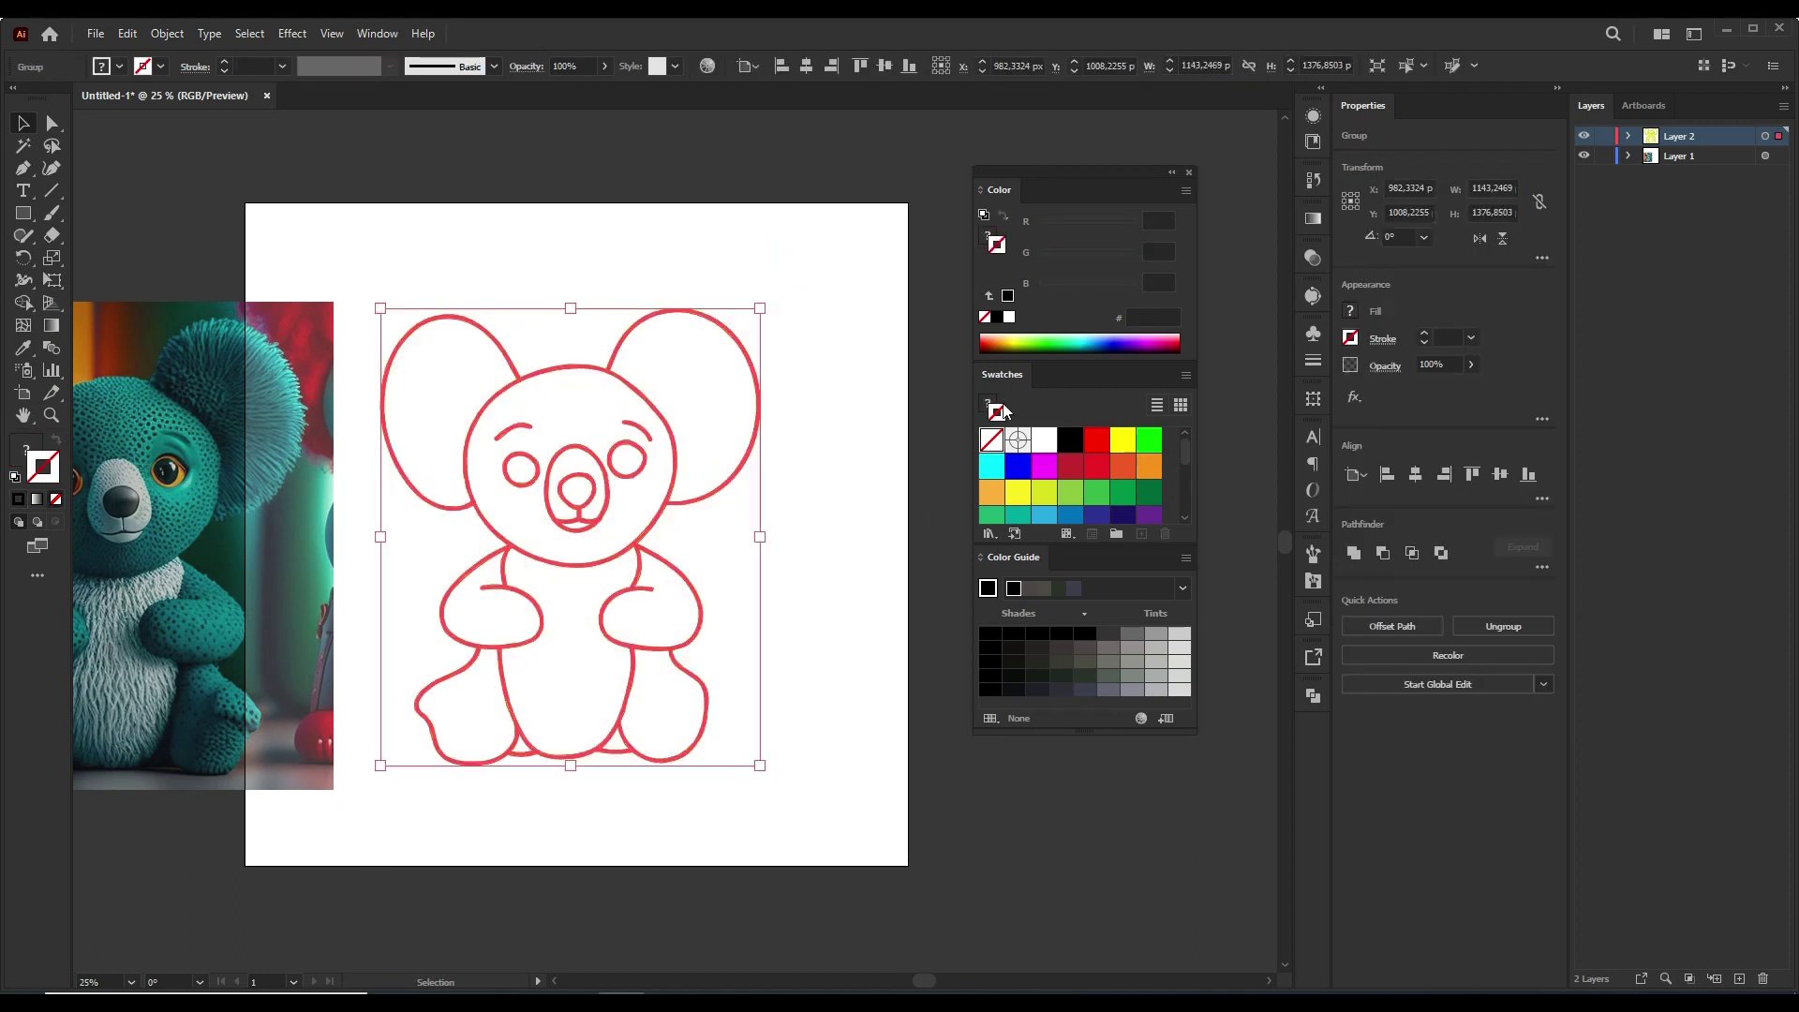
click(1070, 440)
click(801, 581)
- Merge the outline paths with Pathfinder and add a new Layer 3 above the photo layer
drag(789, 259, 414, 785)
click(1354, 553)
click(831, 531)
drag(807, 294, 739, 549)
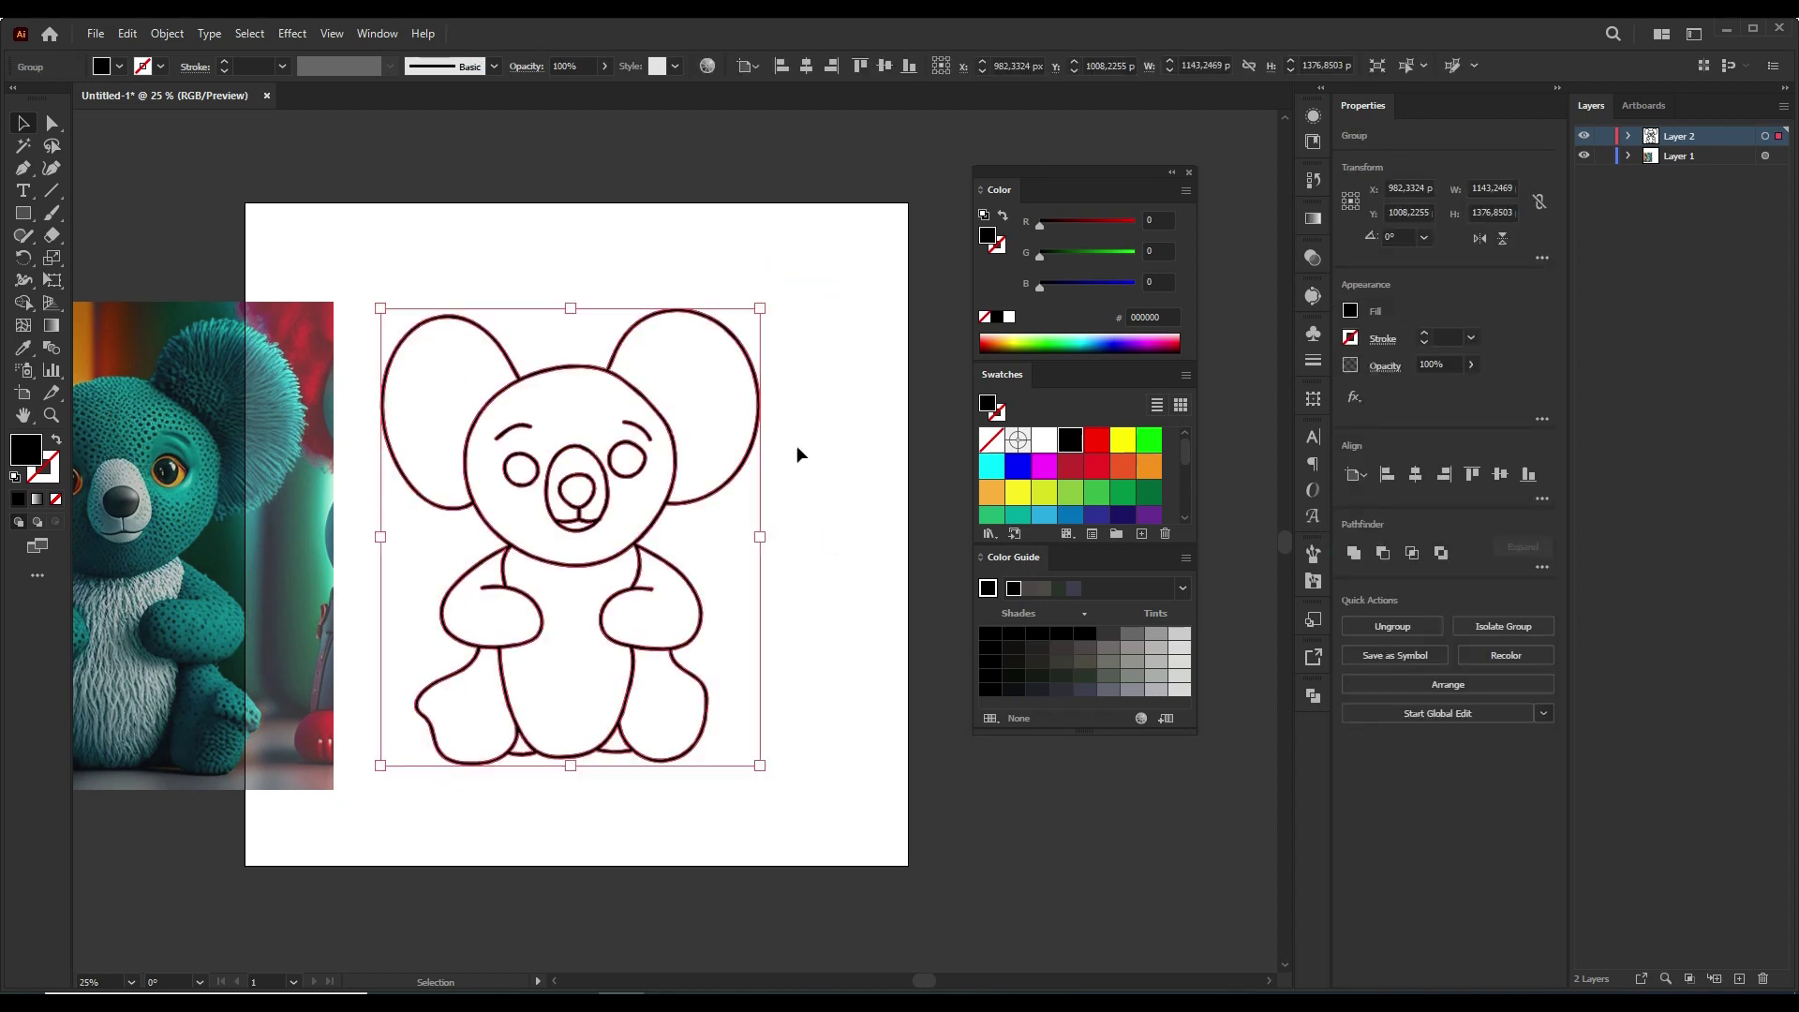
click(1696, 157)
click(1740, 979)
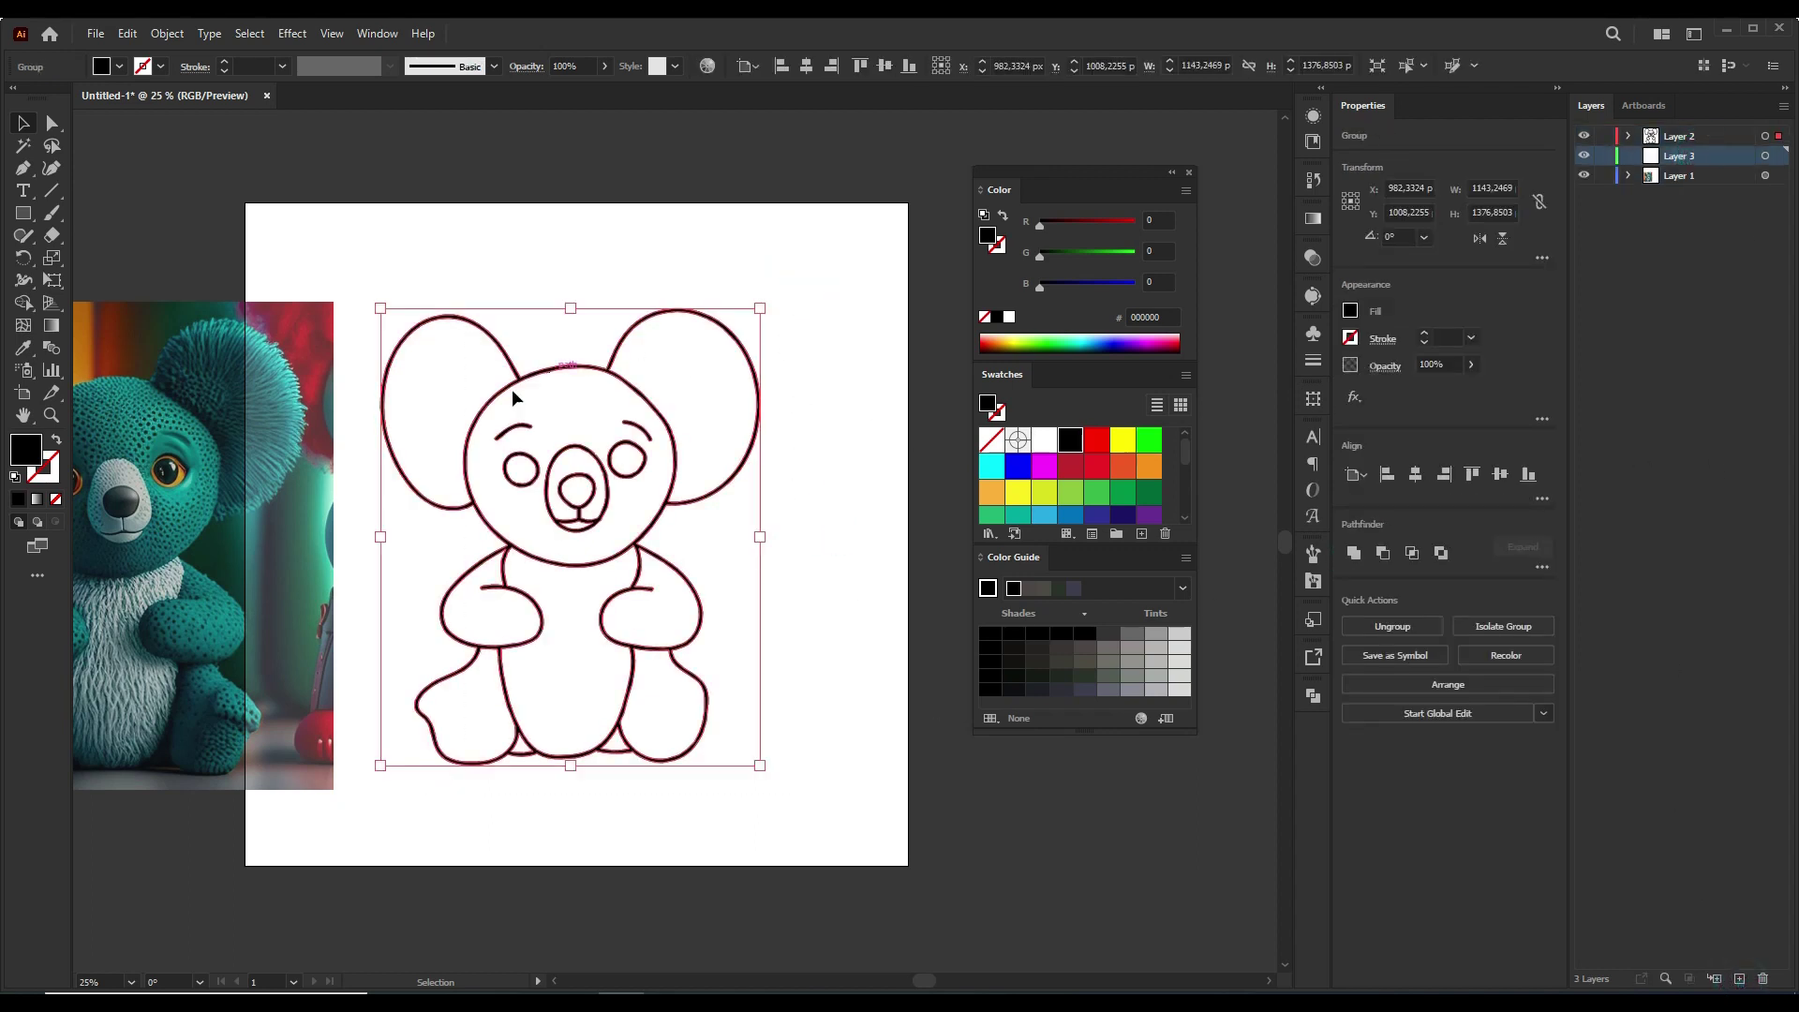
- Draw a teal-filled rectangle covering the whole koala outline
click(292, 480)
key(m)
drag(367, 288, 784, 790)
click(1022, 515)
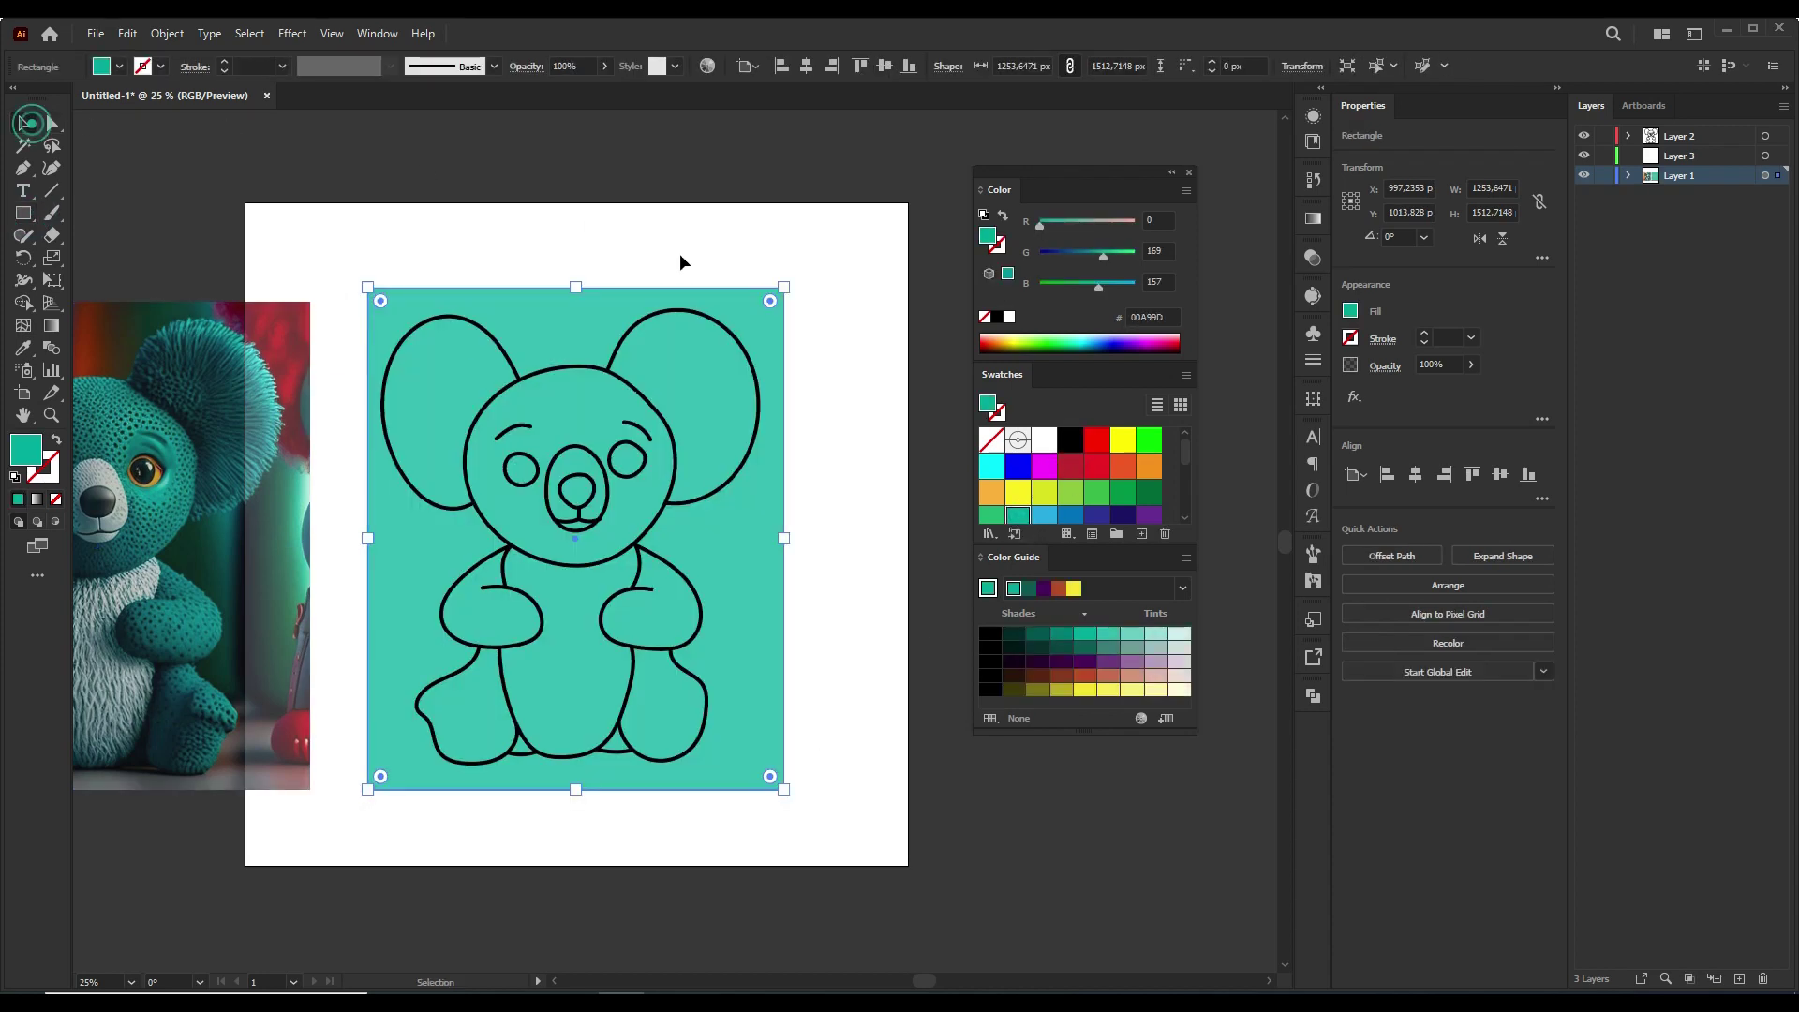
key(v)
- Combine the teal rectangle with the outline into one shape
drag(718, 248, 656, 375)
click(1542, 568)
click(1359, 669)
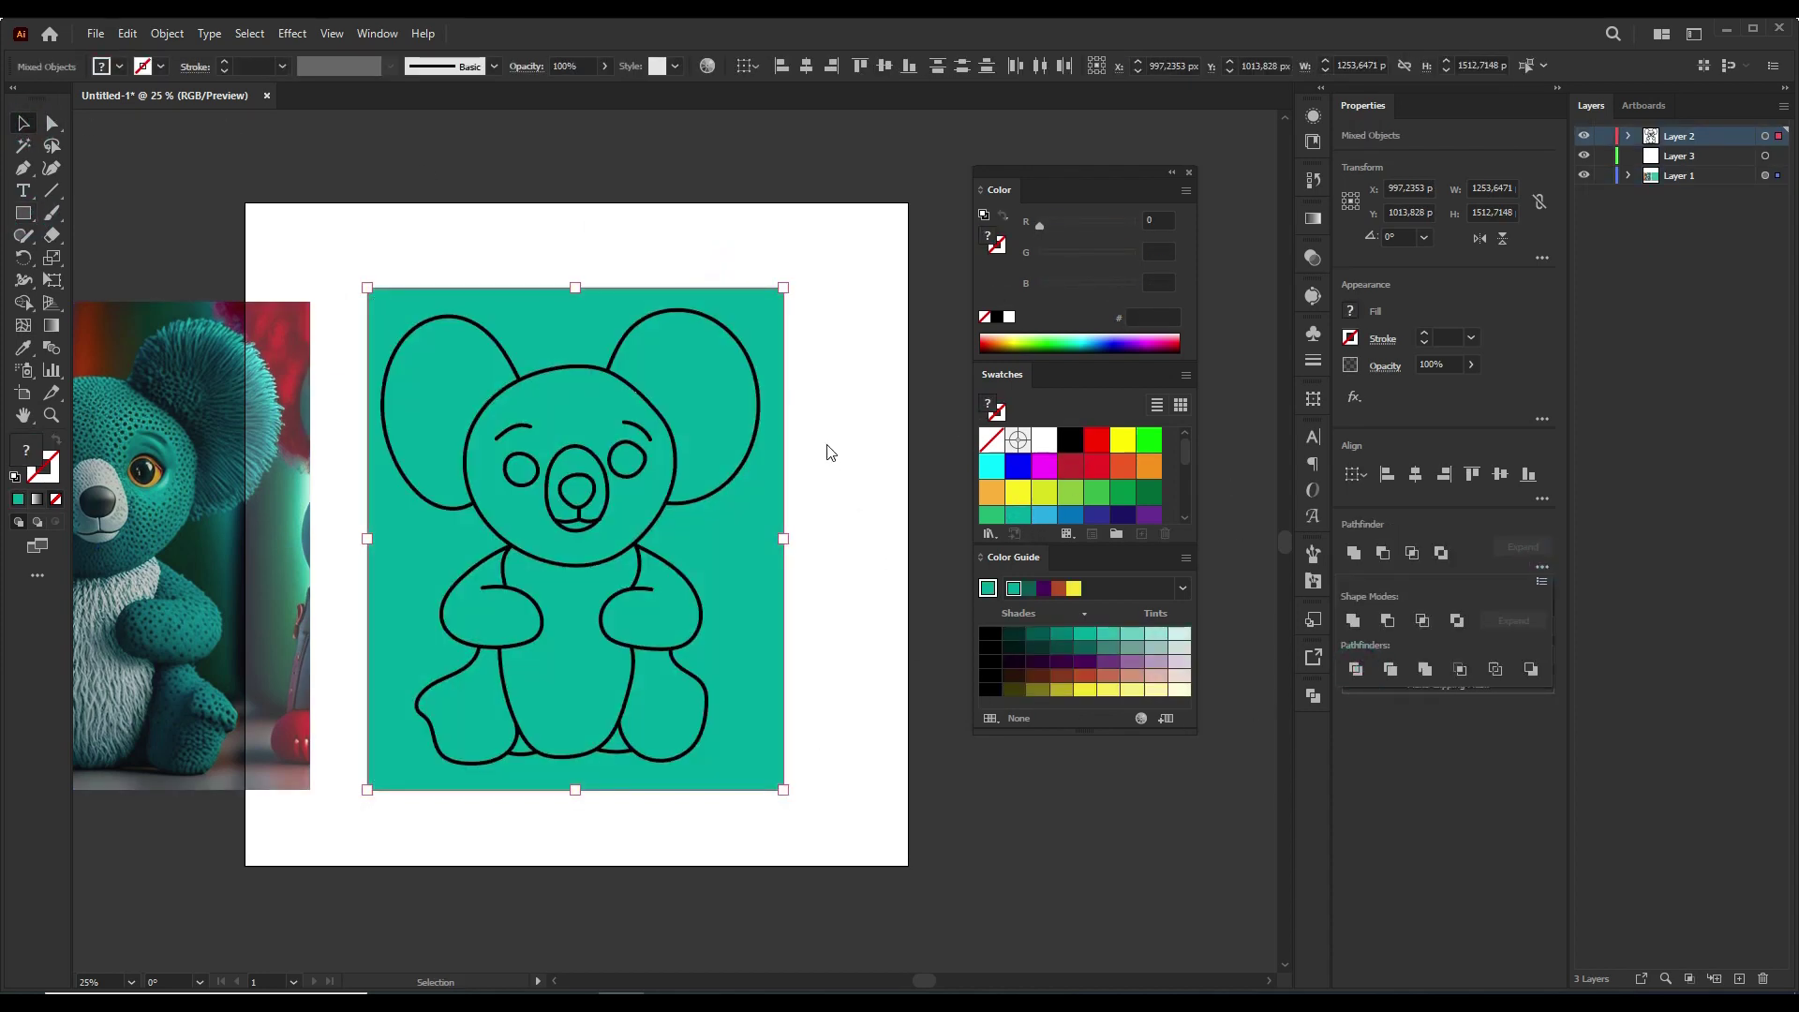
double_click(740, 519)
double_click(784, 478)
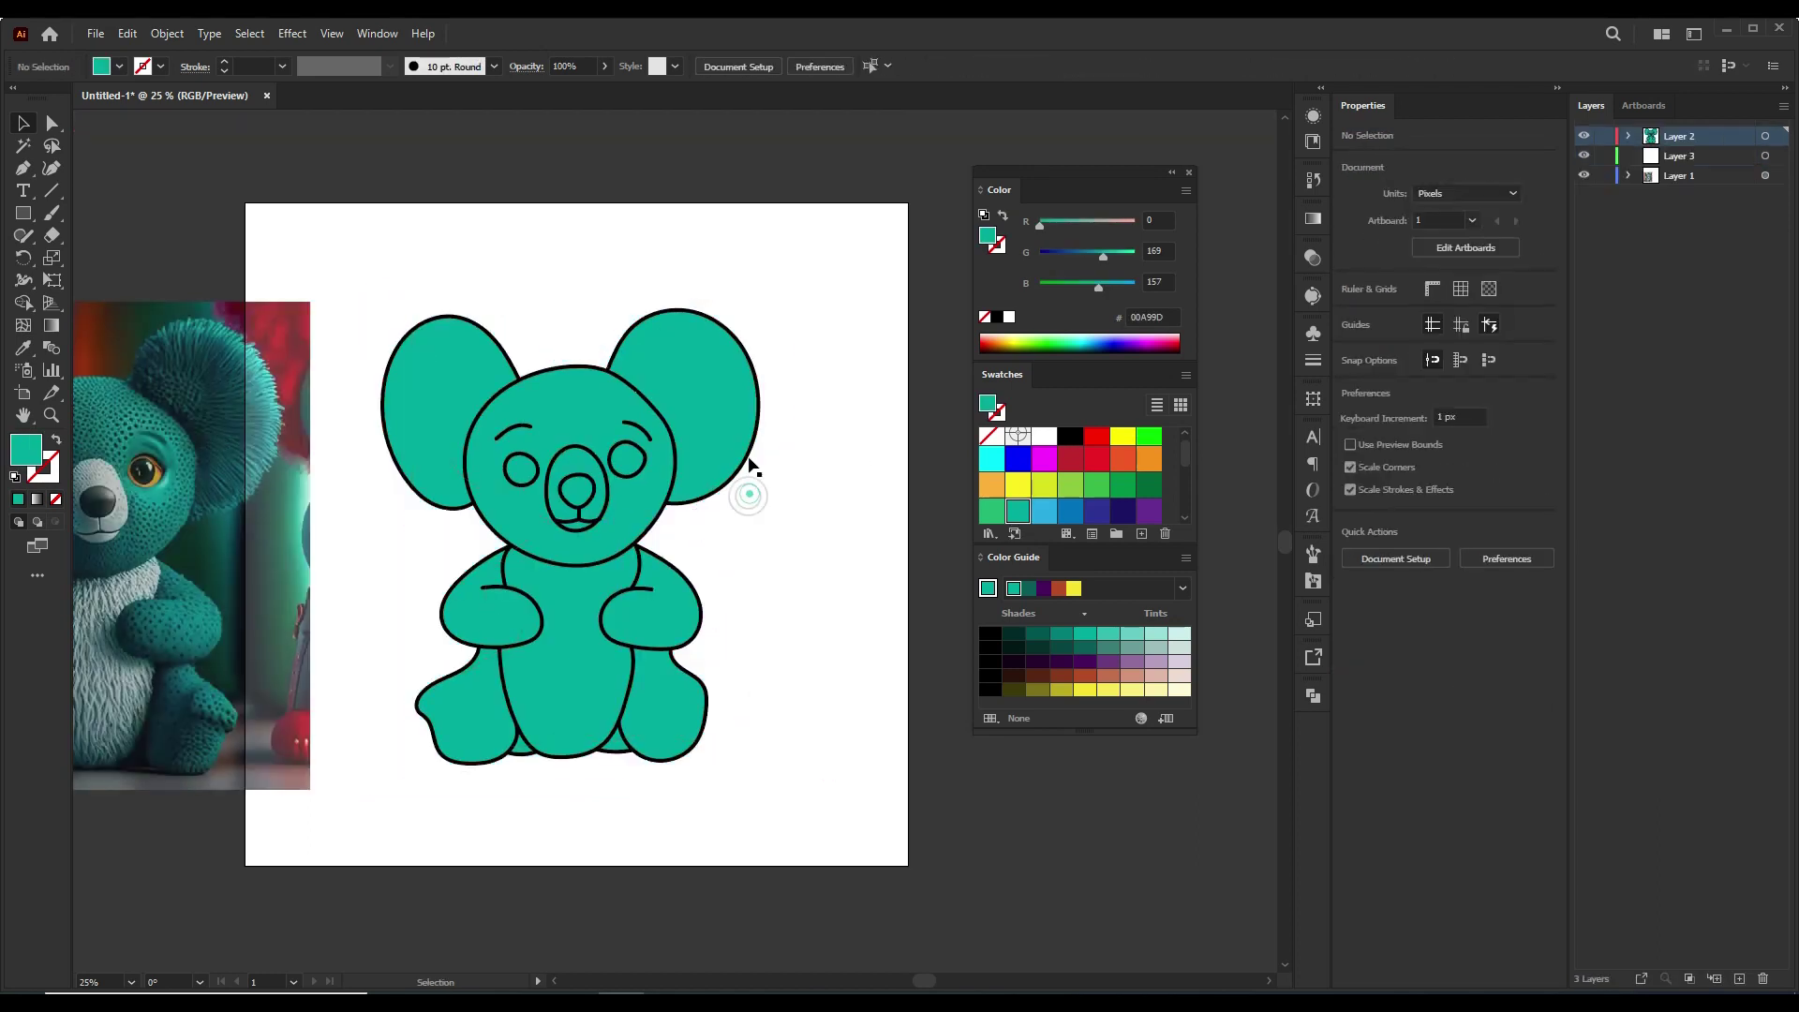
- Remove the teal 00A99D fill from the group and paste it in place on Layer 3
click(709, 389)
double_click(709, 389)
click(710, 389)
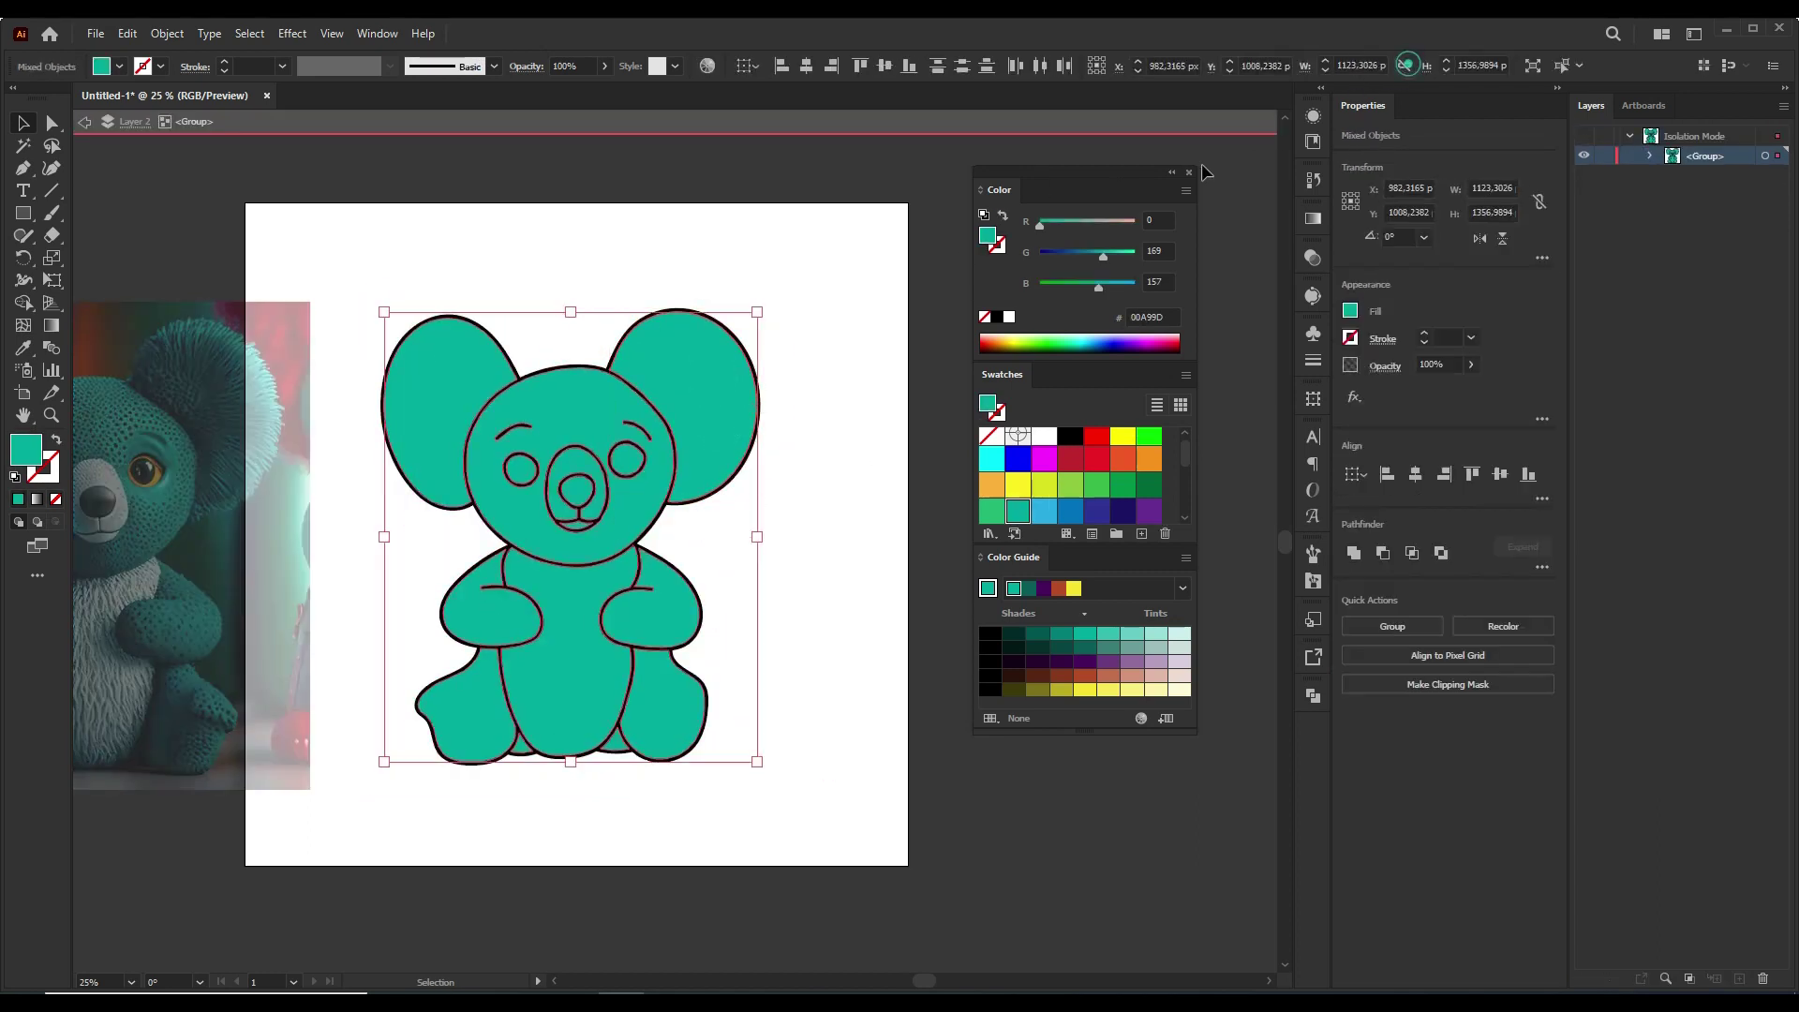
key(Delete)
double_click(803, 514)
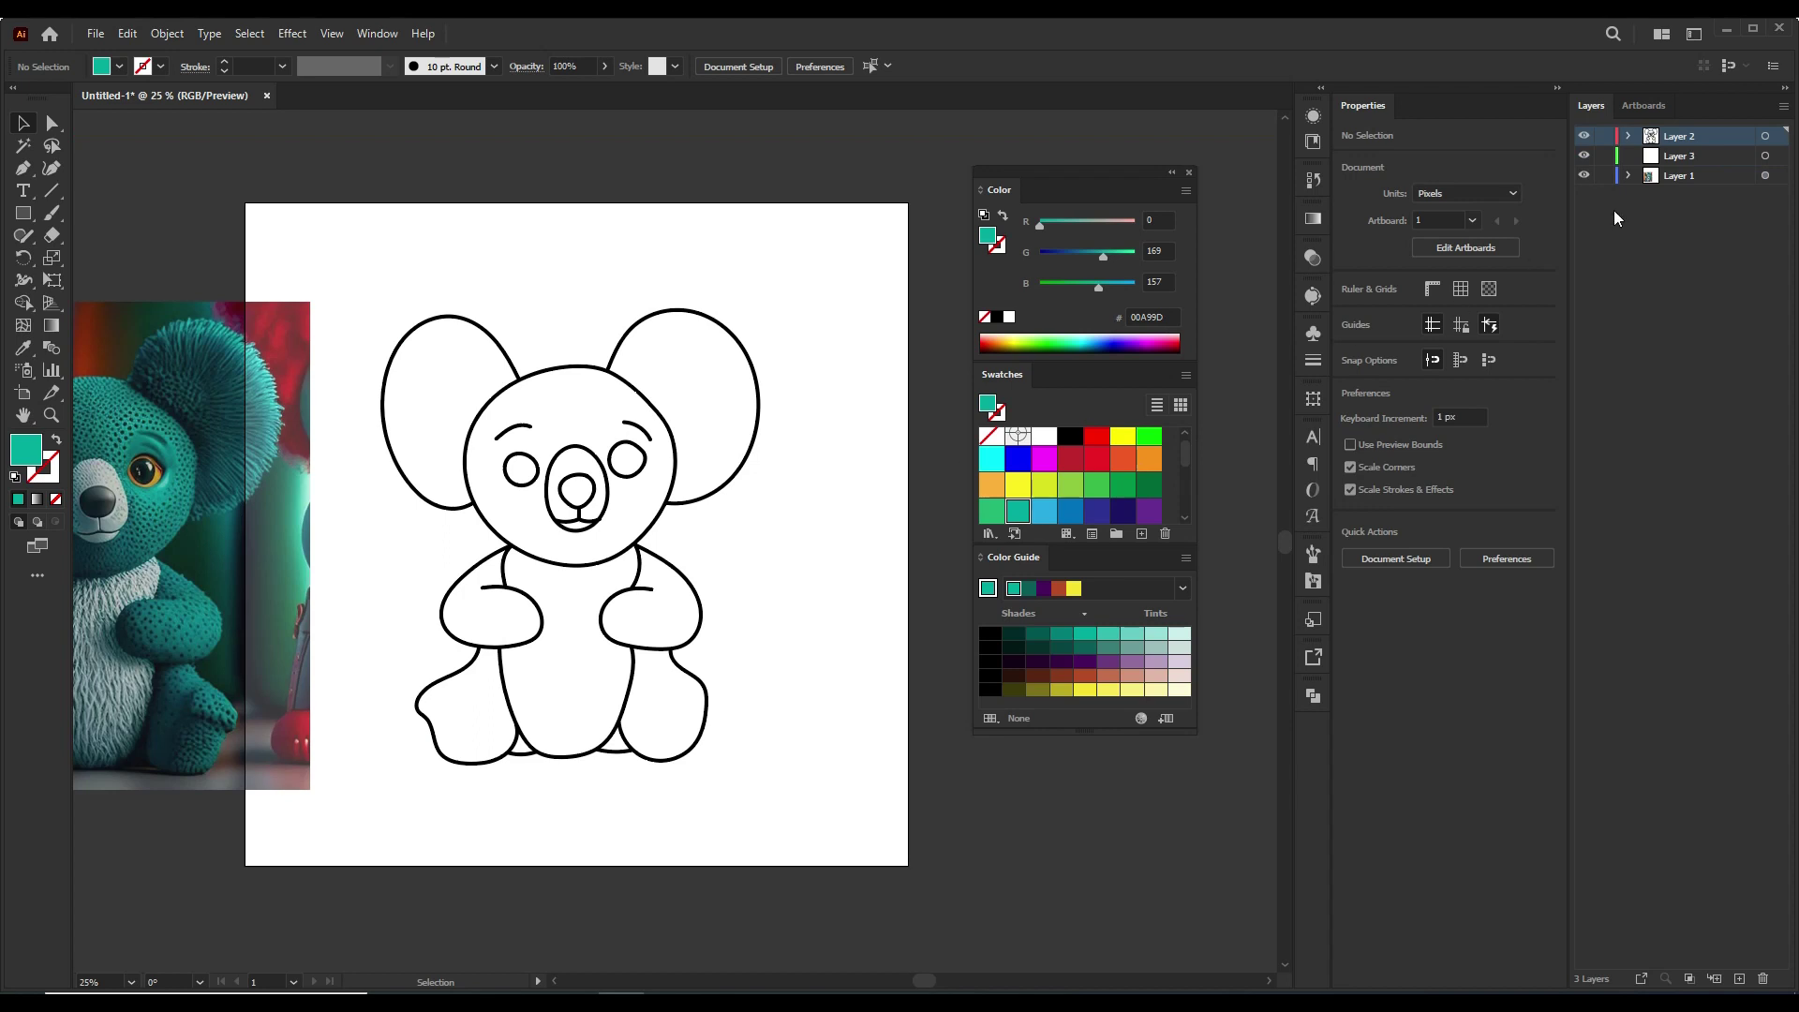
click(1679, 155)
key(ctrl+f)
click(789, 486)
click(627, 459)
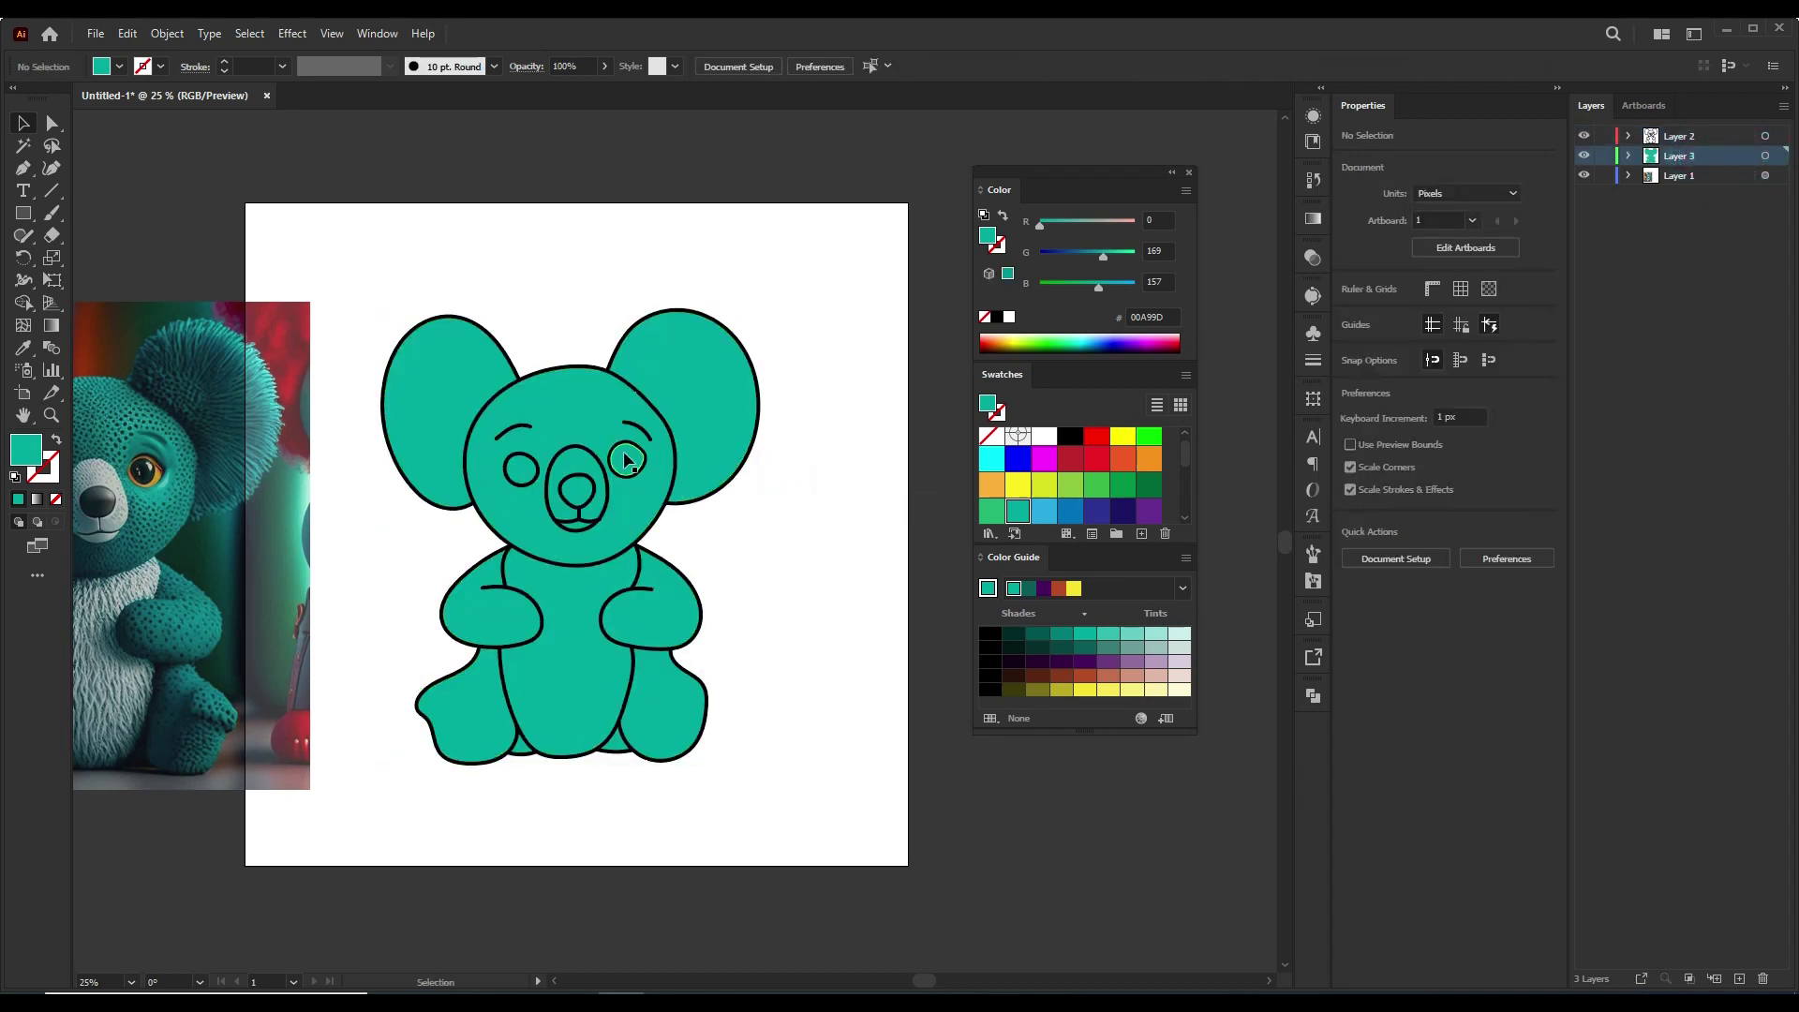
- Fill both eyes with the yellow F7BD1E sampled from the reference photo's eye
shift+click(524, 467)
key(i)
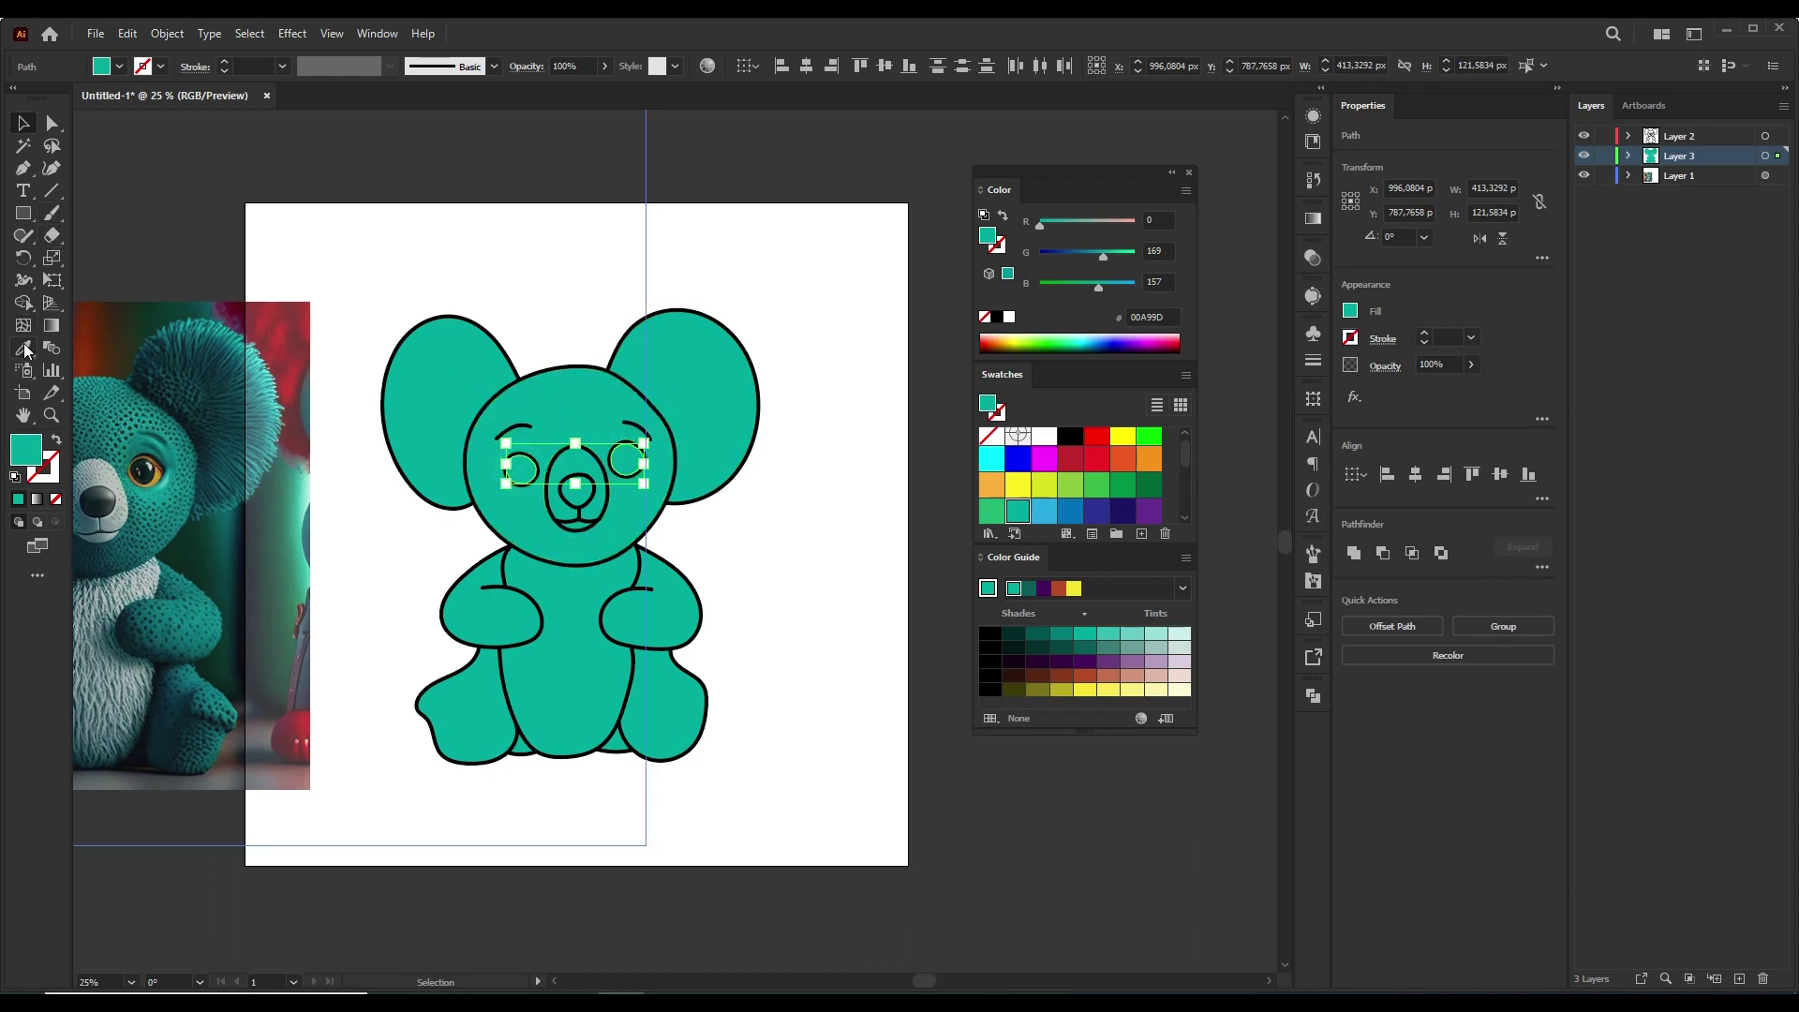
scroll(517, 412, up, 3)
key(ctrl+minus)
key(ctrl+minus)
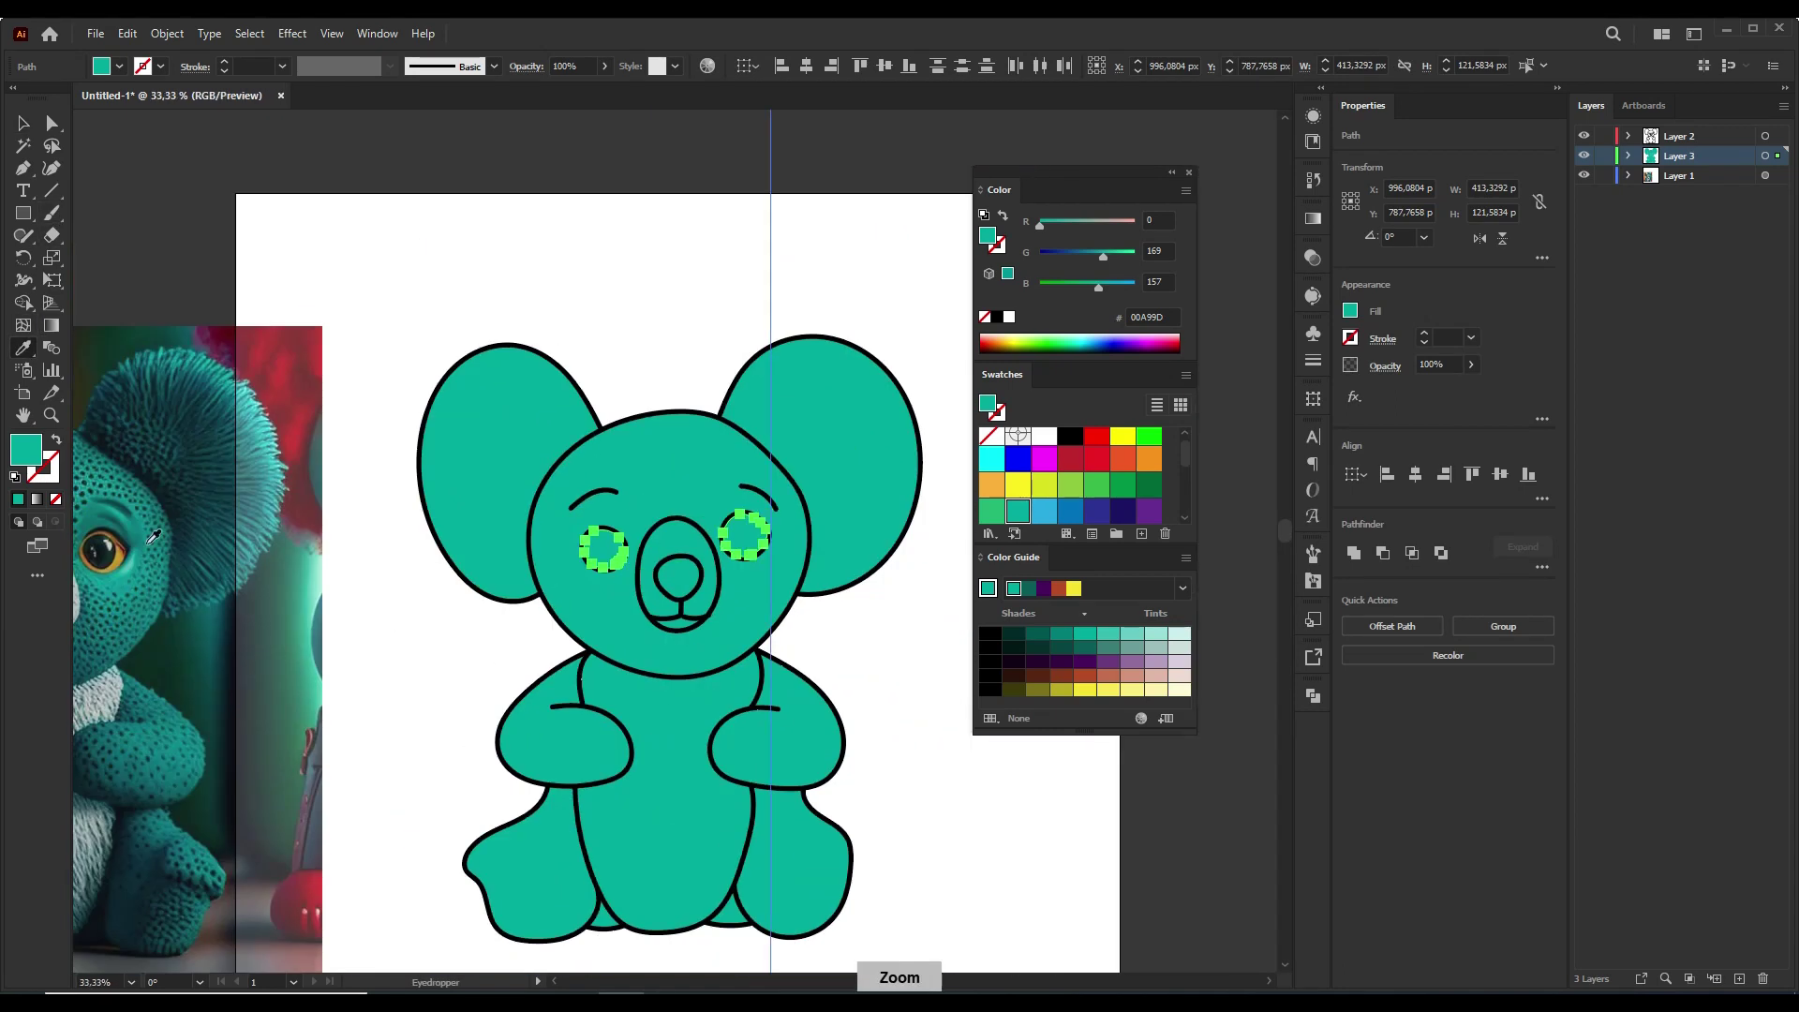
click(105, 551)
- Select the left eye alone and zoom in to inspect its yellow fill
key(v)
click(478, 271)
key(ctrl+minus)
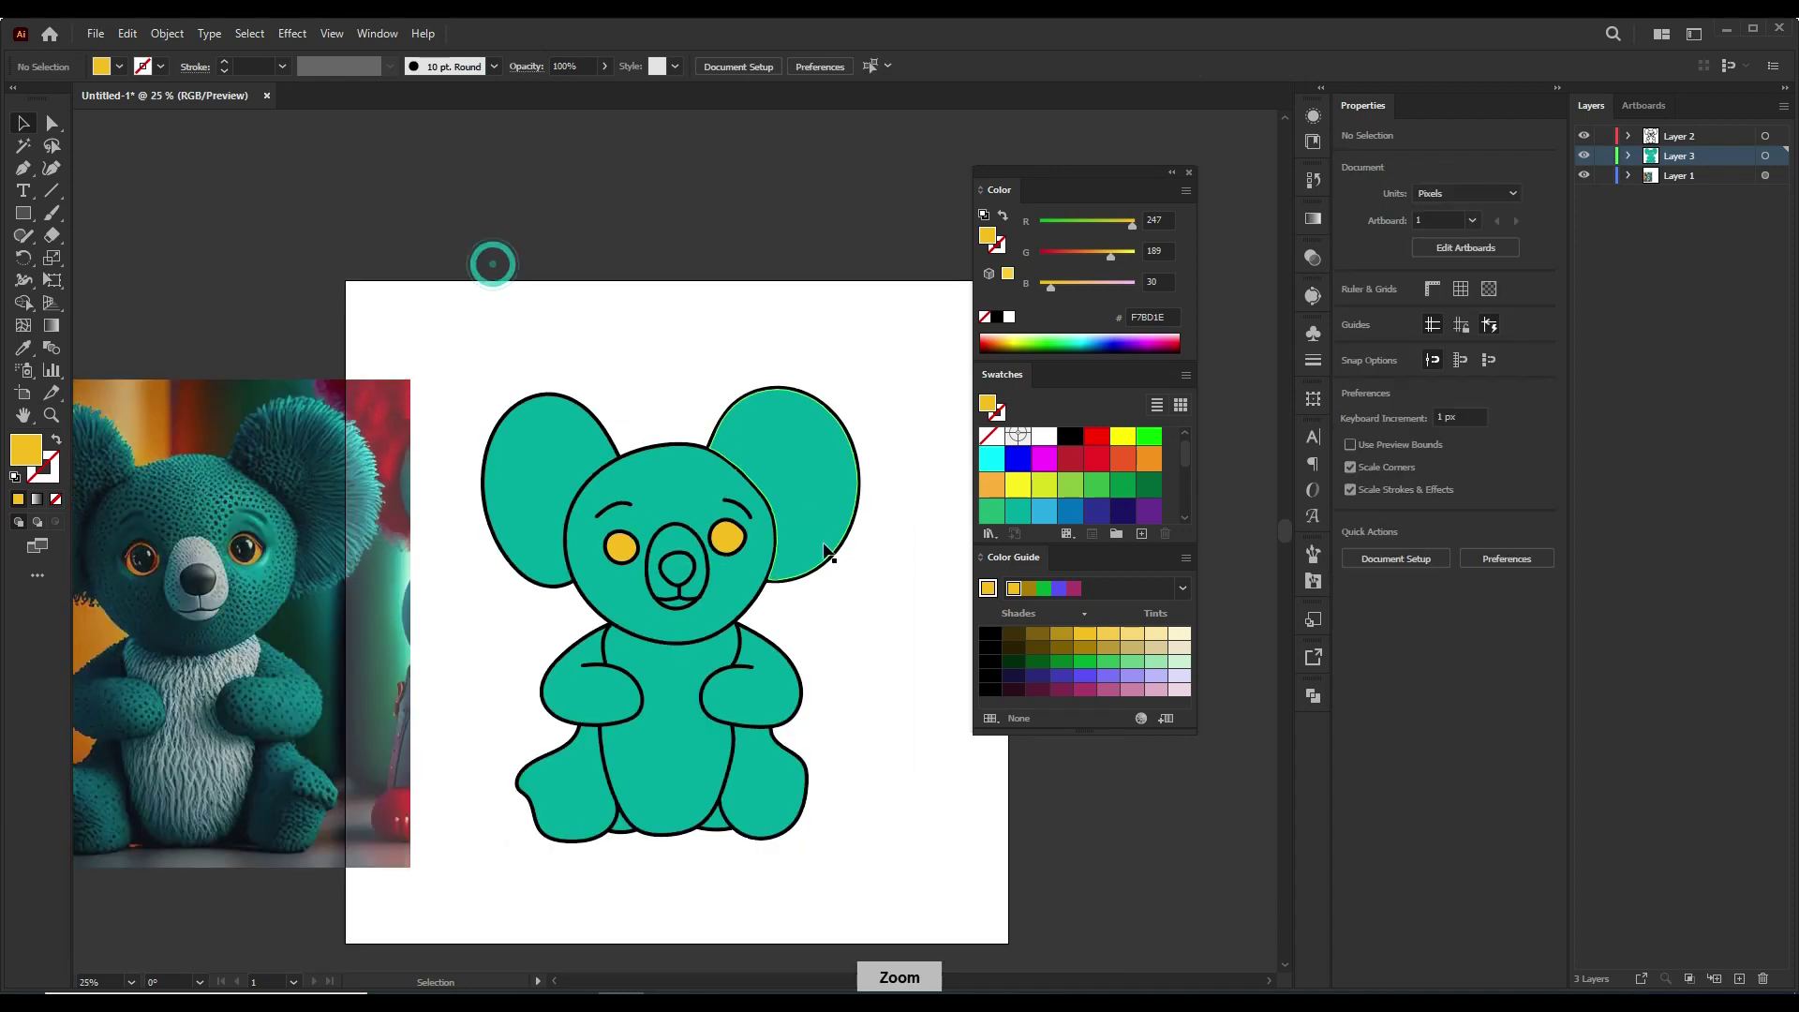
key(ctrl+plus)
key(ctrl+plus)
key(ctrl+plus)
key(ctrl+plus)
click(473, 569)
key(ctrl+plus)
key(ctrl+minus)
key(ctrl+minus)
key(ctrl+minus)
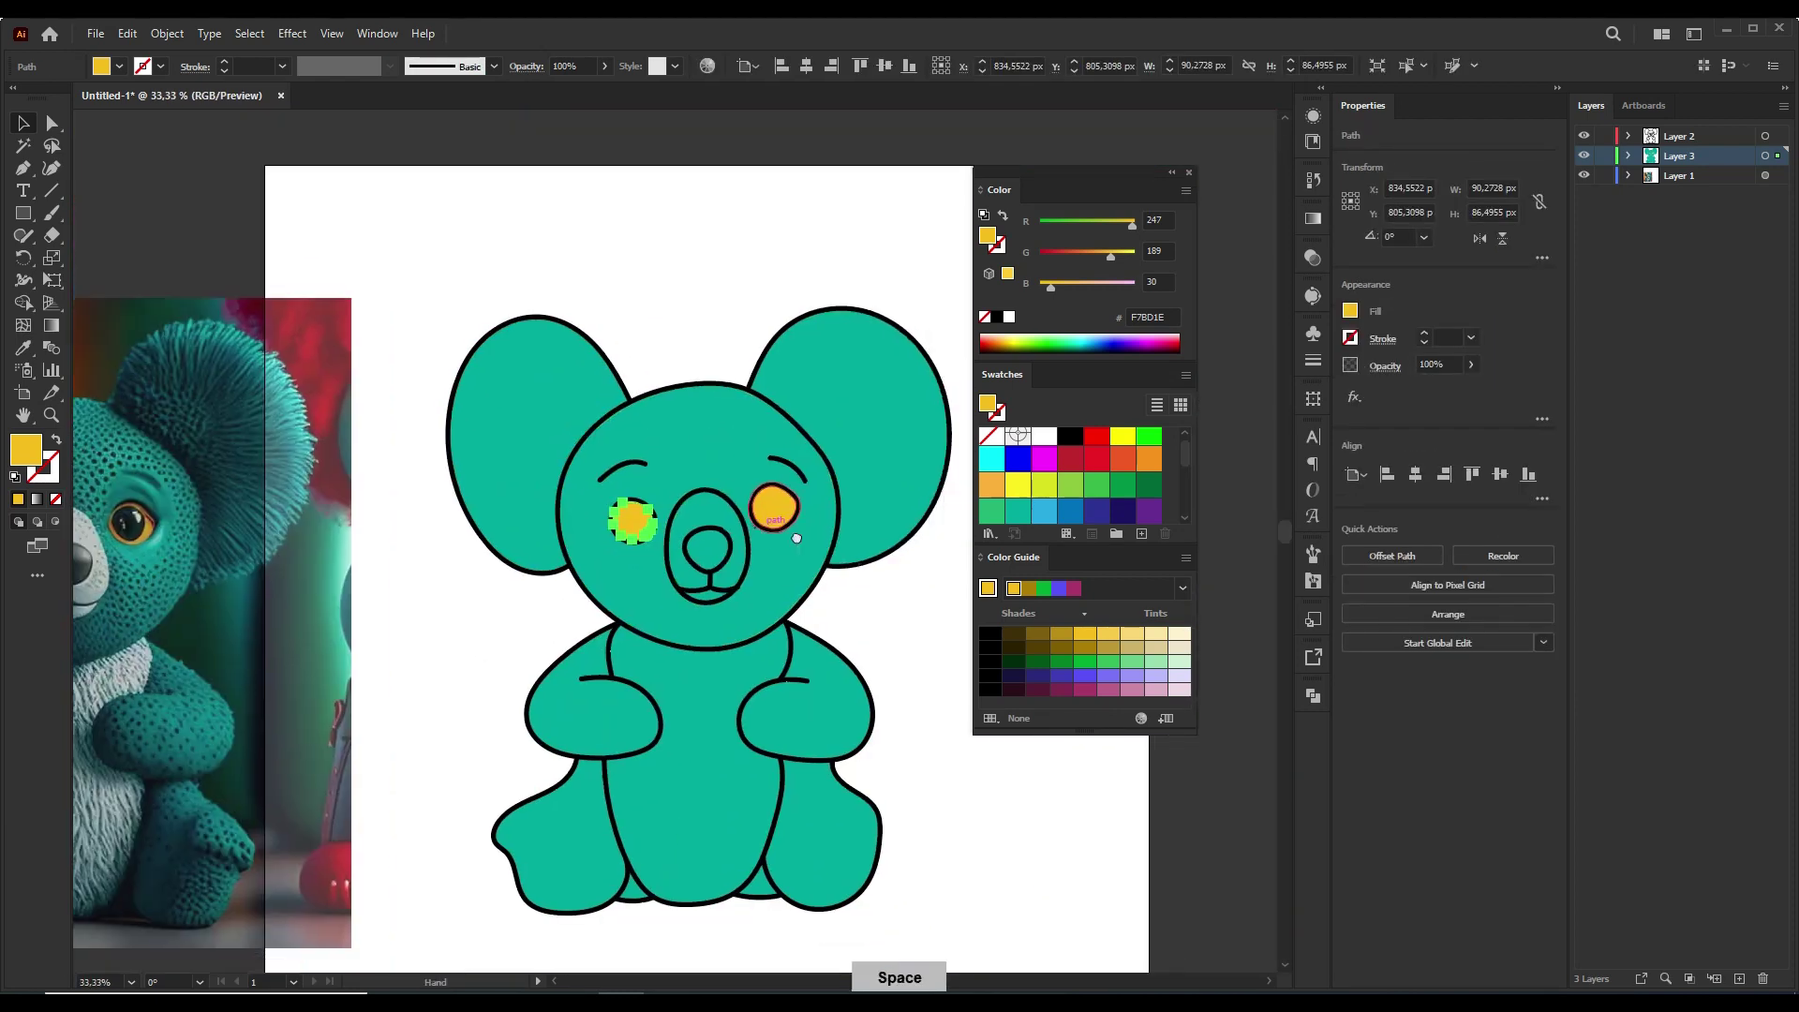
key(ctrl+minus)
- Check the head and ear selections, then lock the outline layer, Layer 2
click(772, 553)
drag(735, 586, 814, 587)
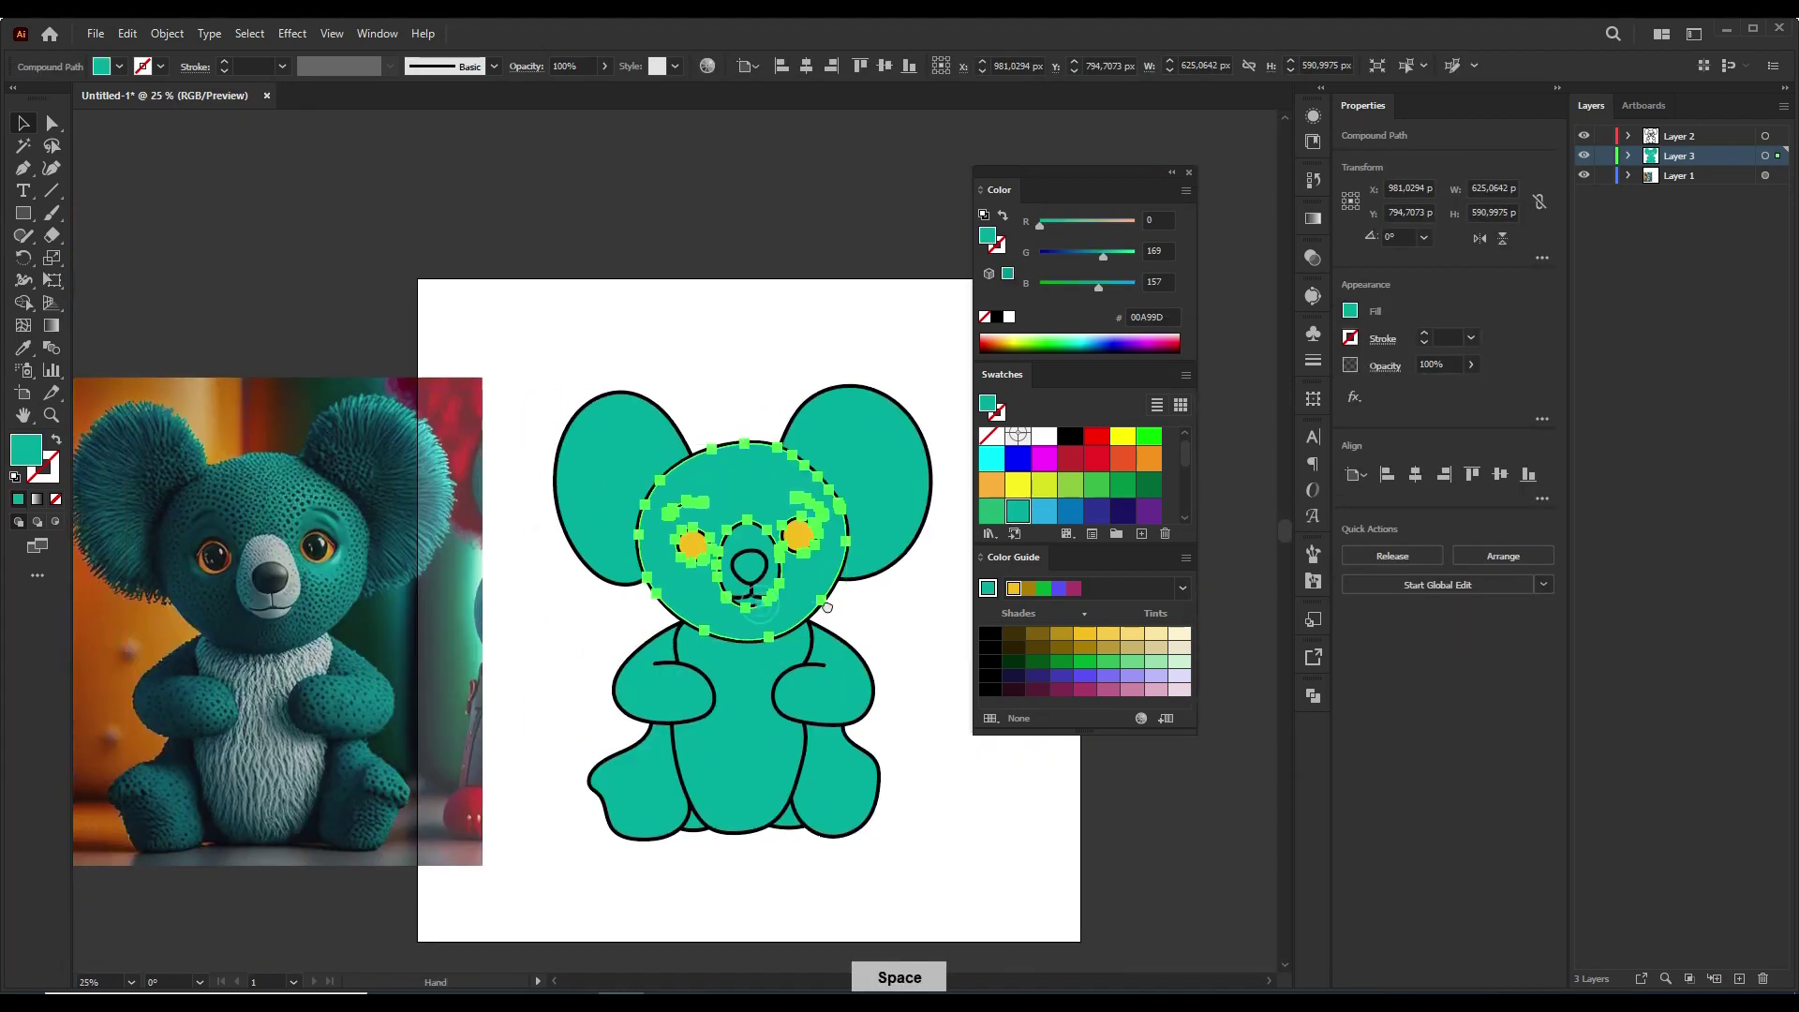
click(776, 390)
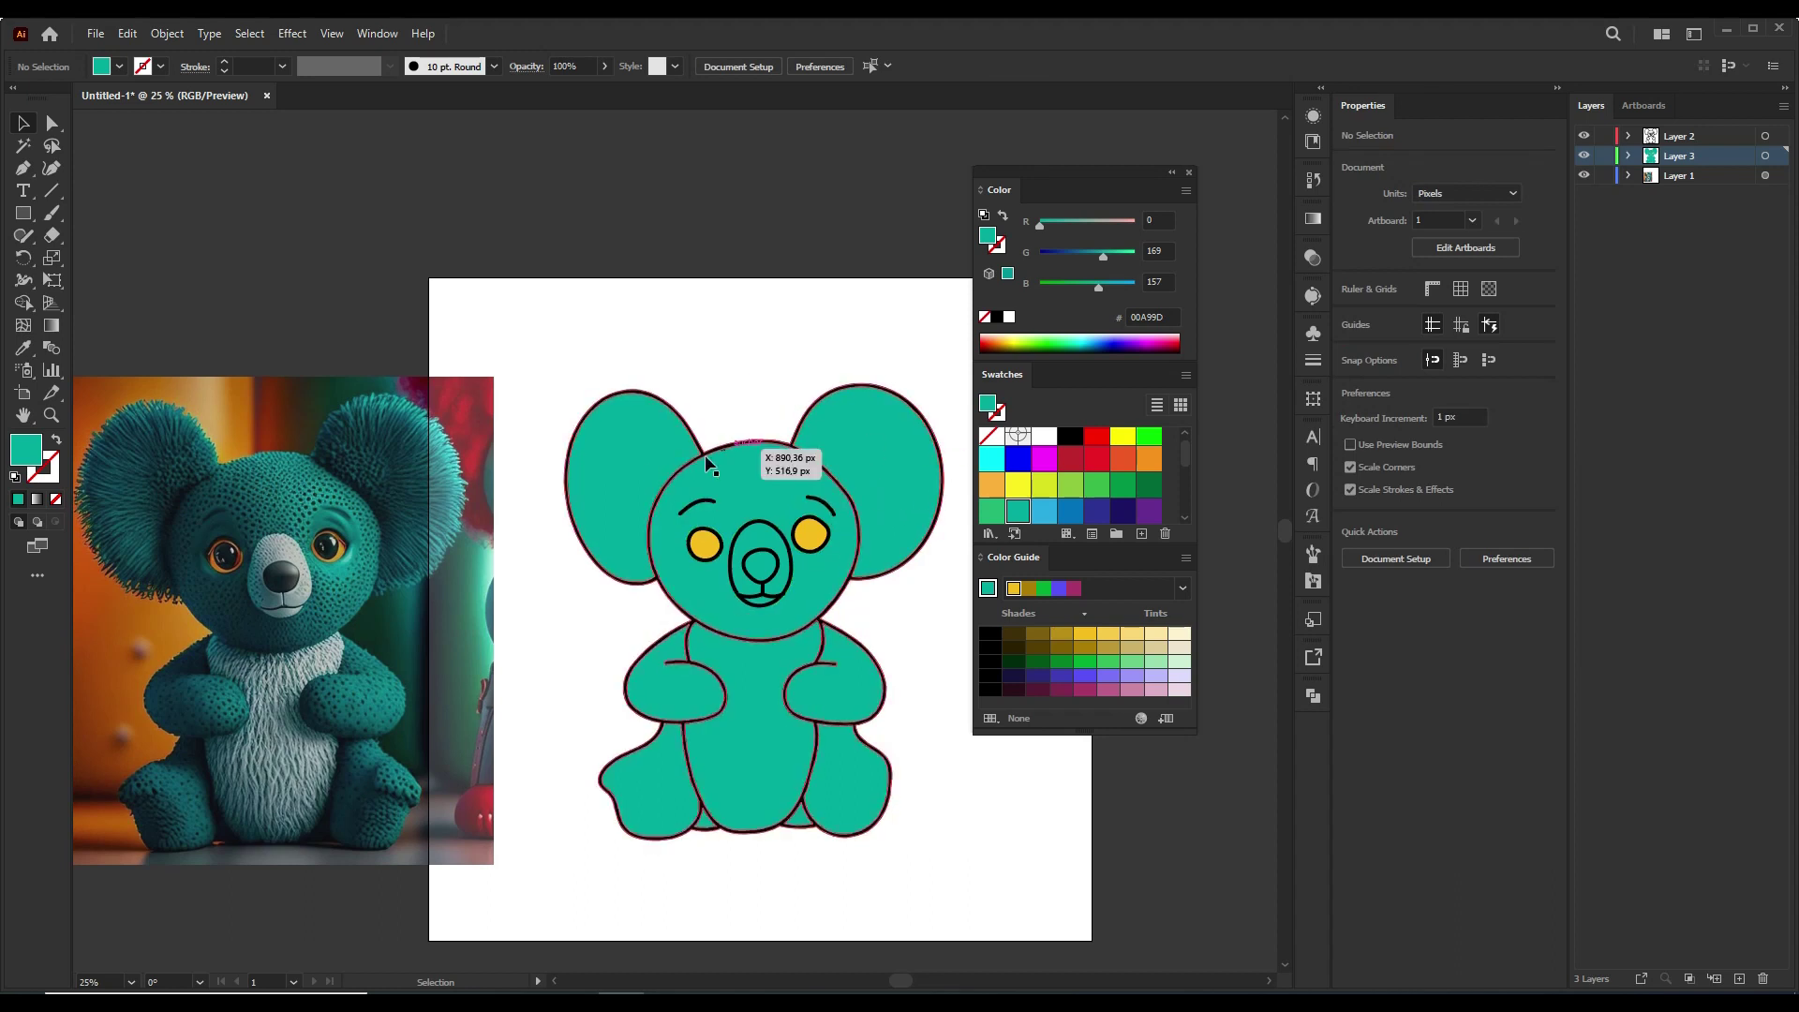
click(637, 469)
click(1604, 136)
click(869, 328)
key(ctrl+plus)
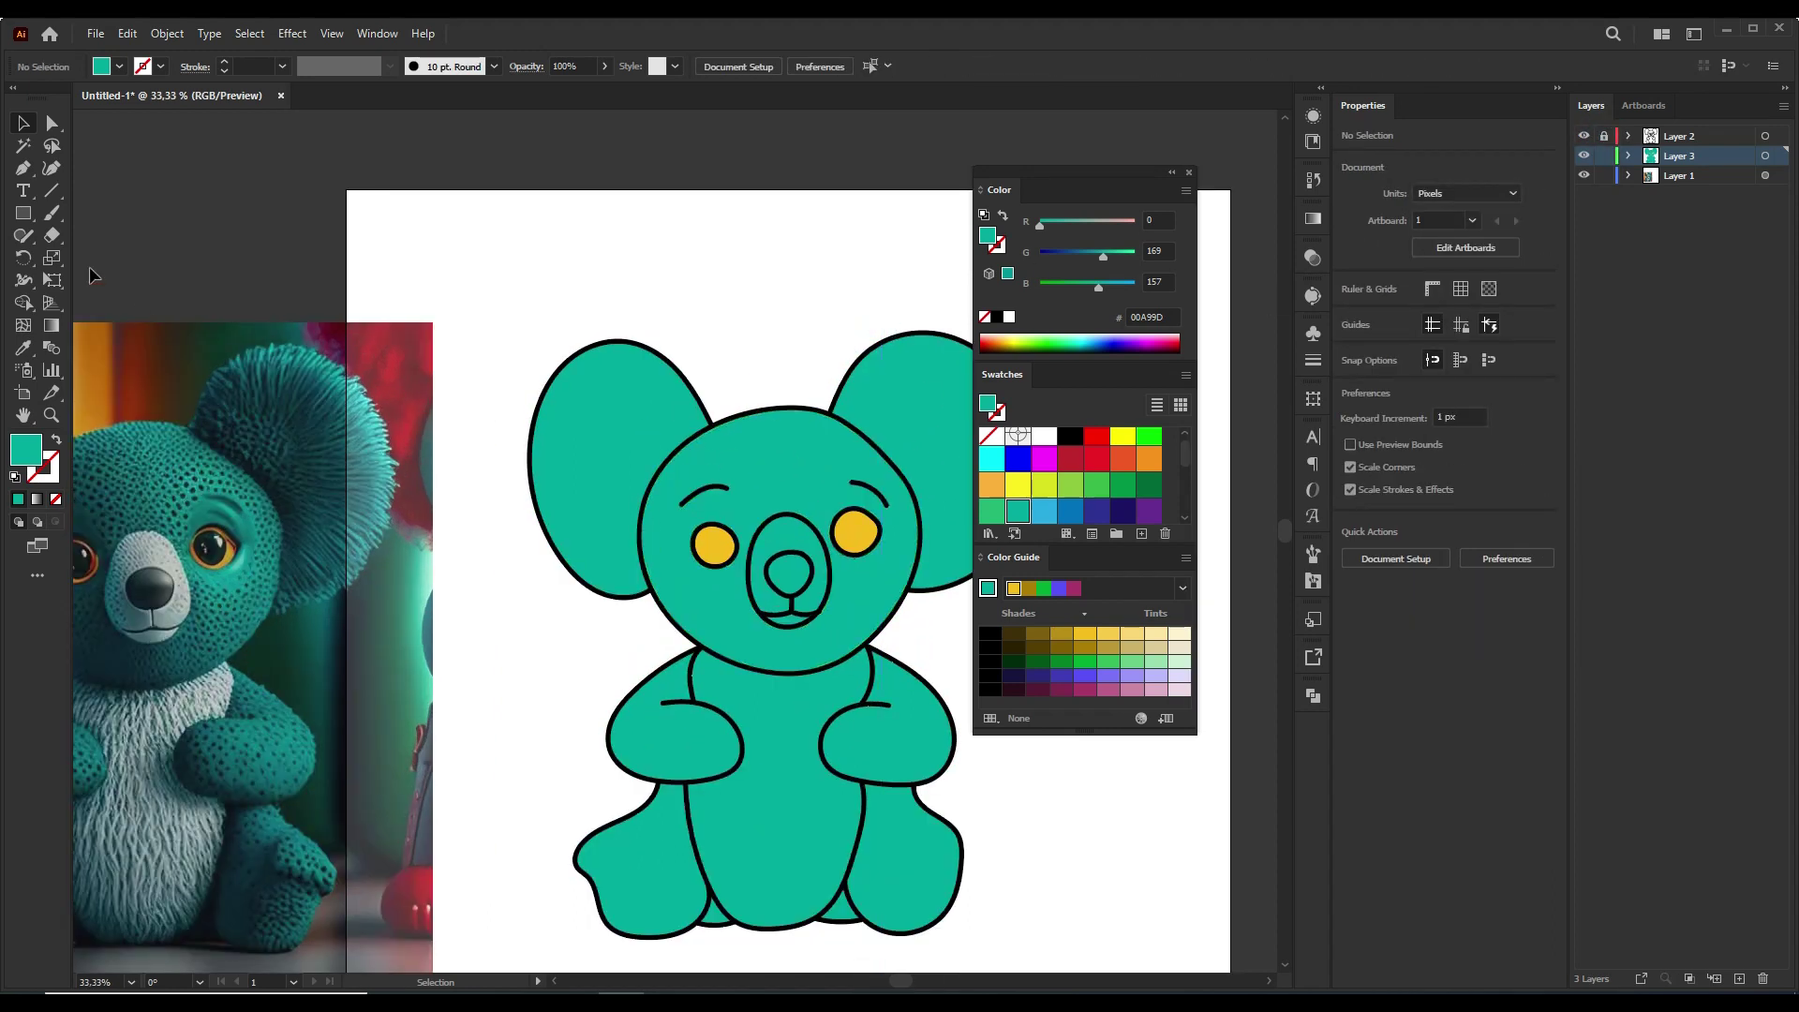
- Set up the Pencil tool with a darker teal fill colour
click(24, 236)
key(ctrl+plus)
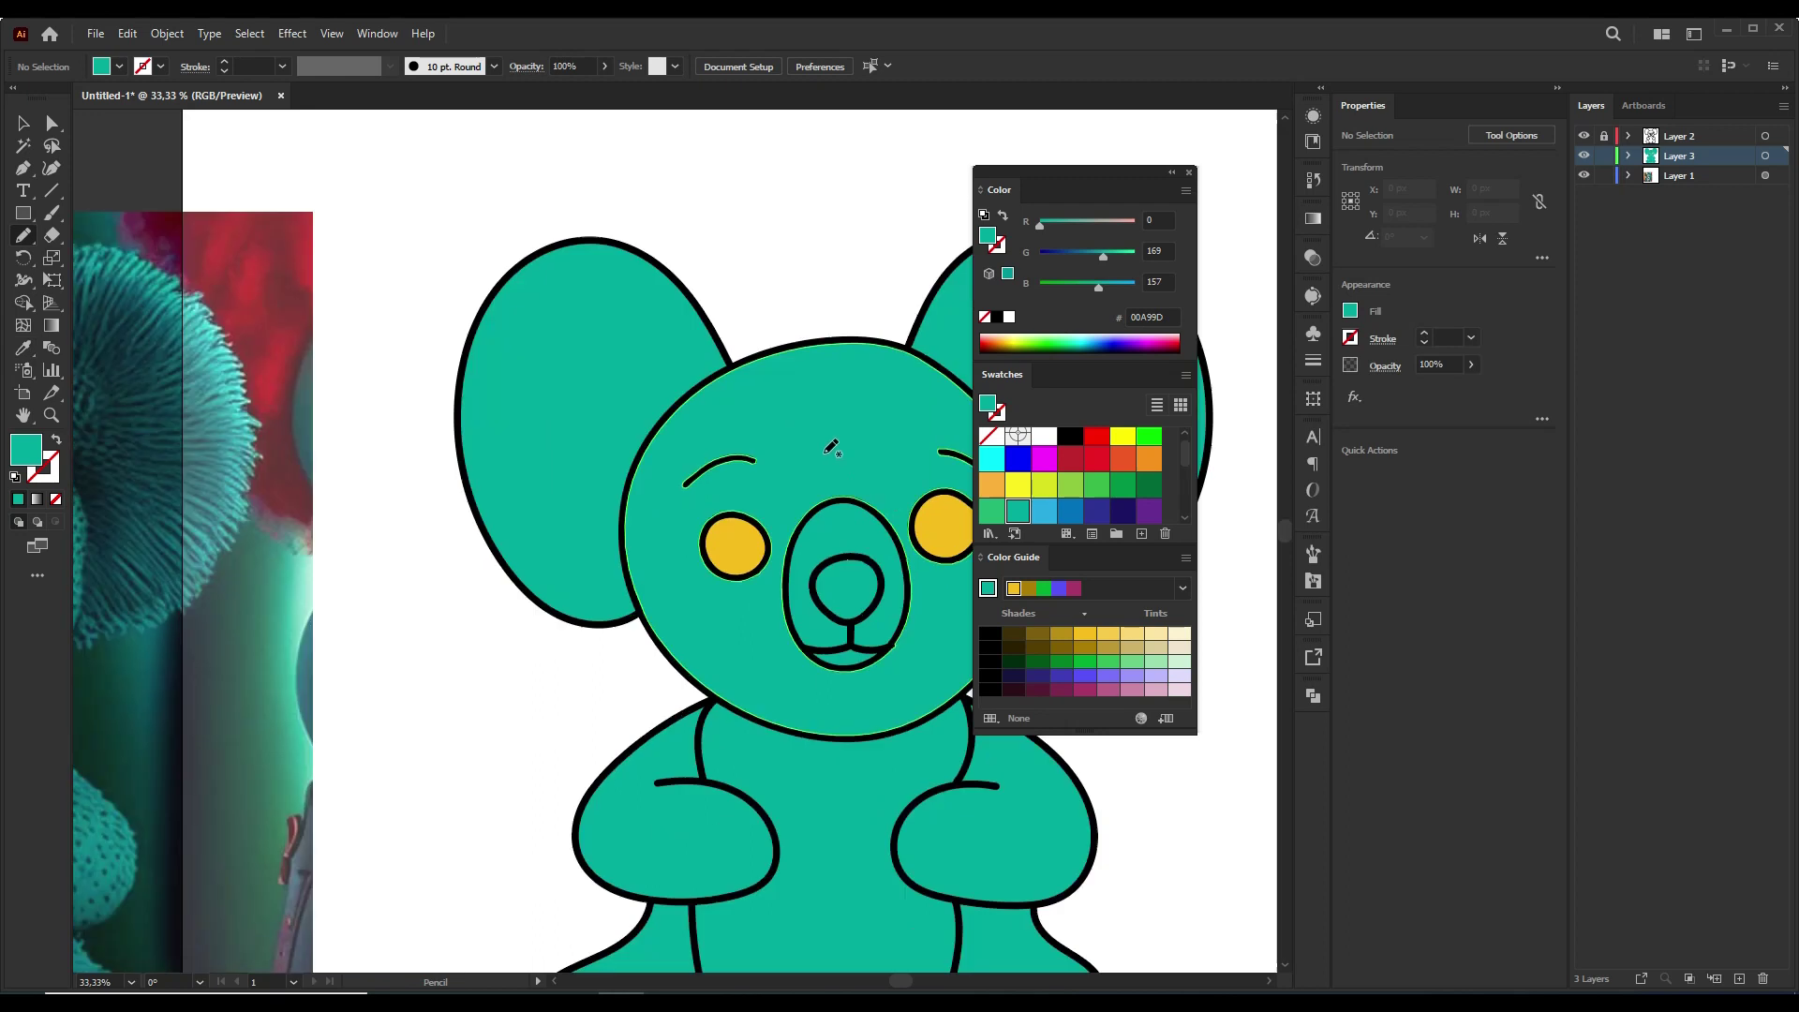
double_click(987, 403)
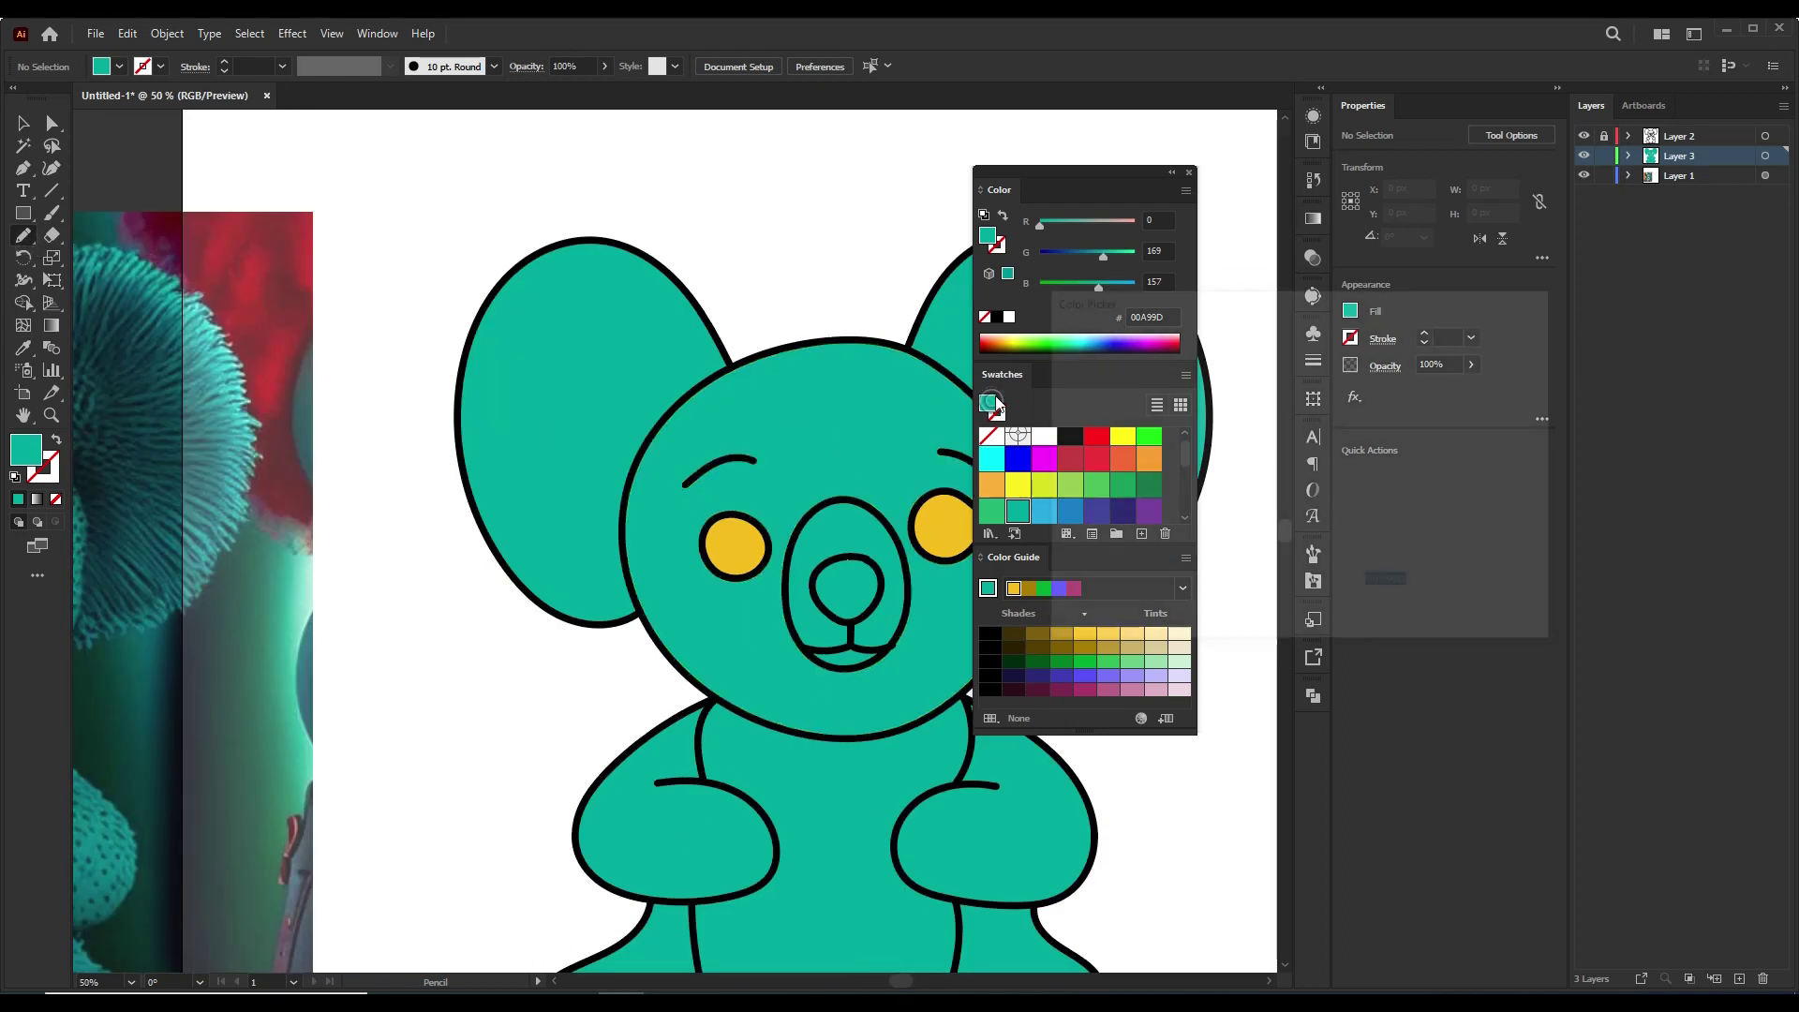
drag(1292, 435, 1290, 456)
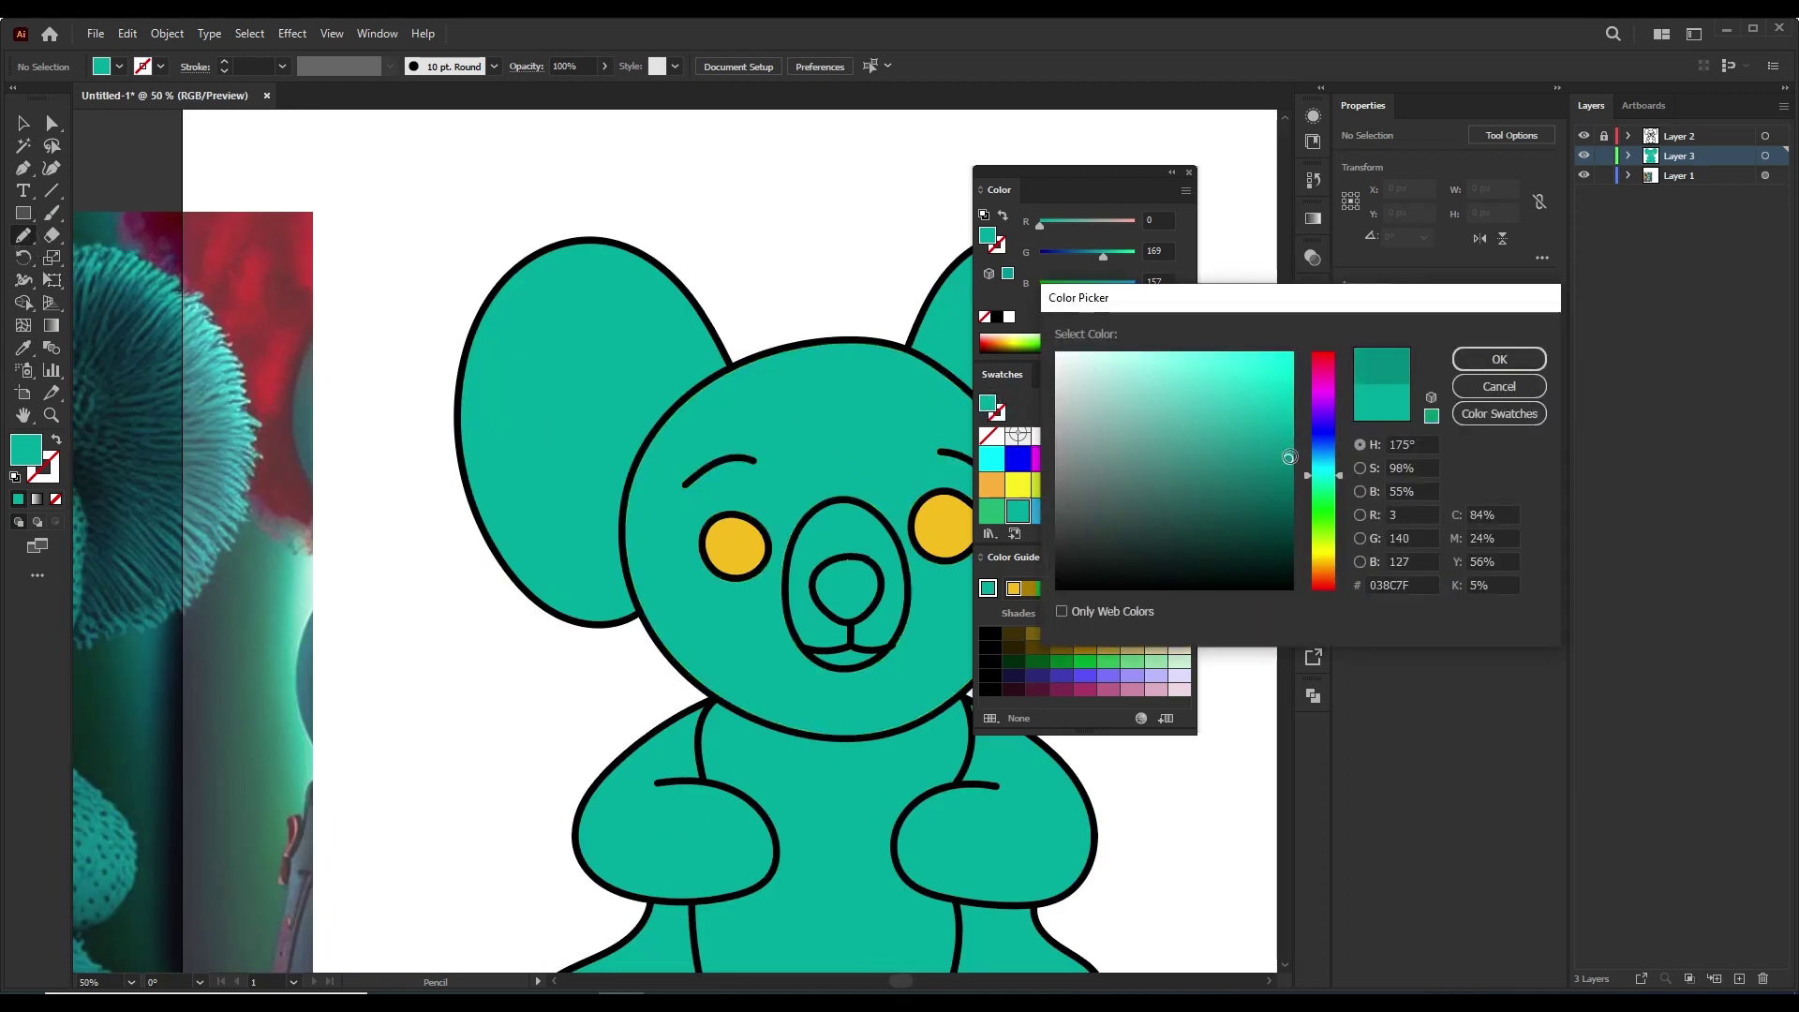
click(1499, 358)
key(ctrl+minus)
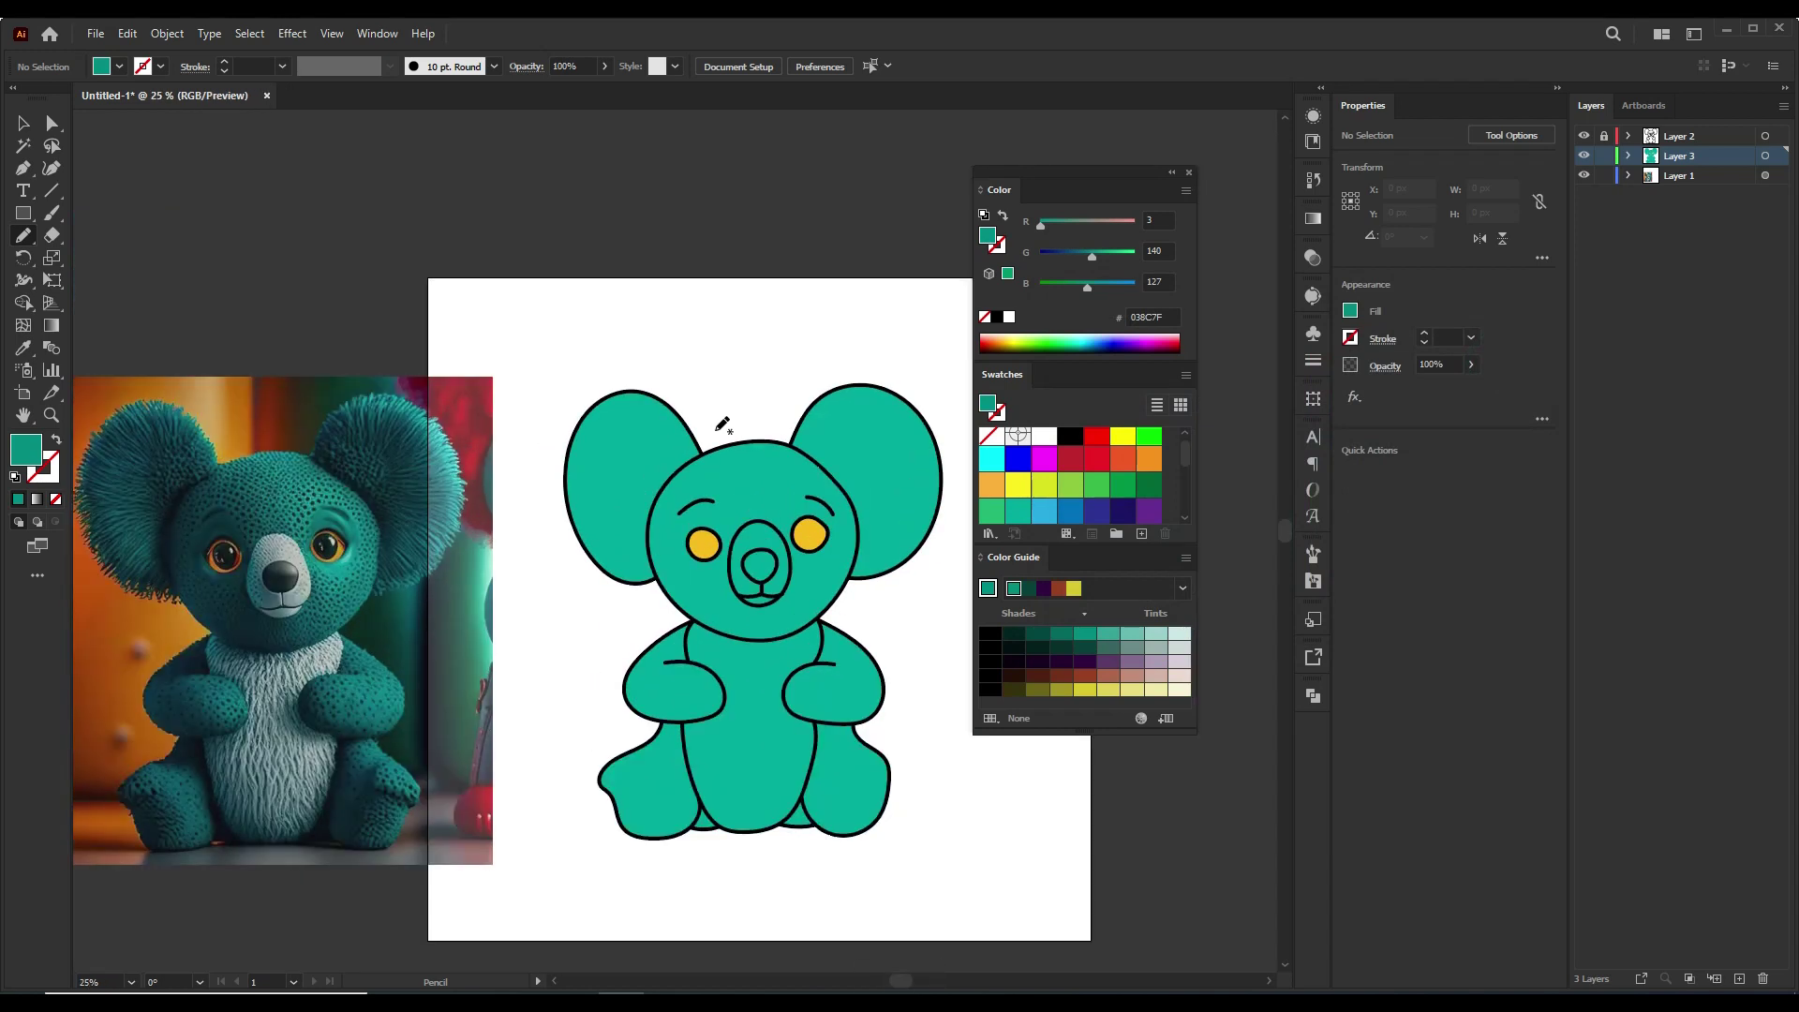
key(ctrl+equal)
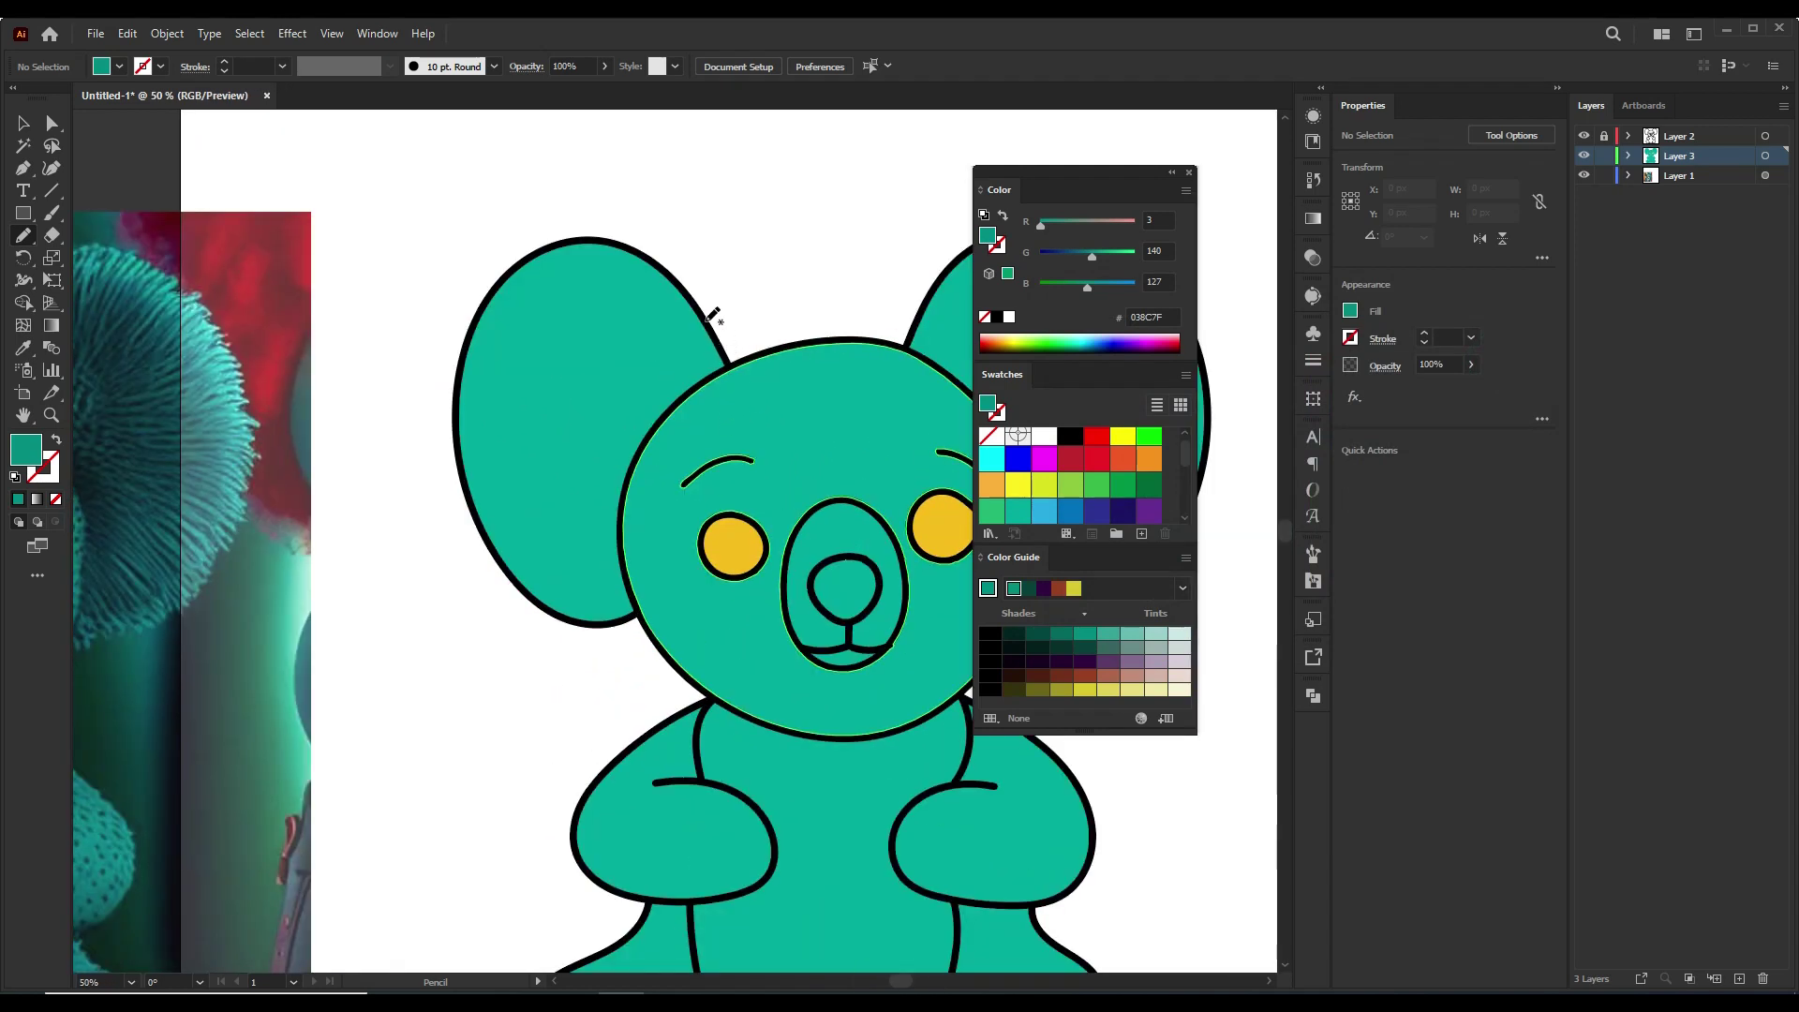
- Draw darker teal shading along the inner edges of both ears
drag(677, 281, 691, 358)
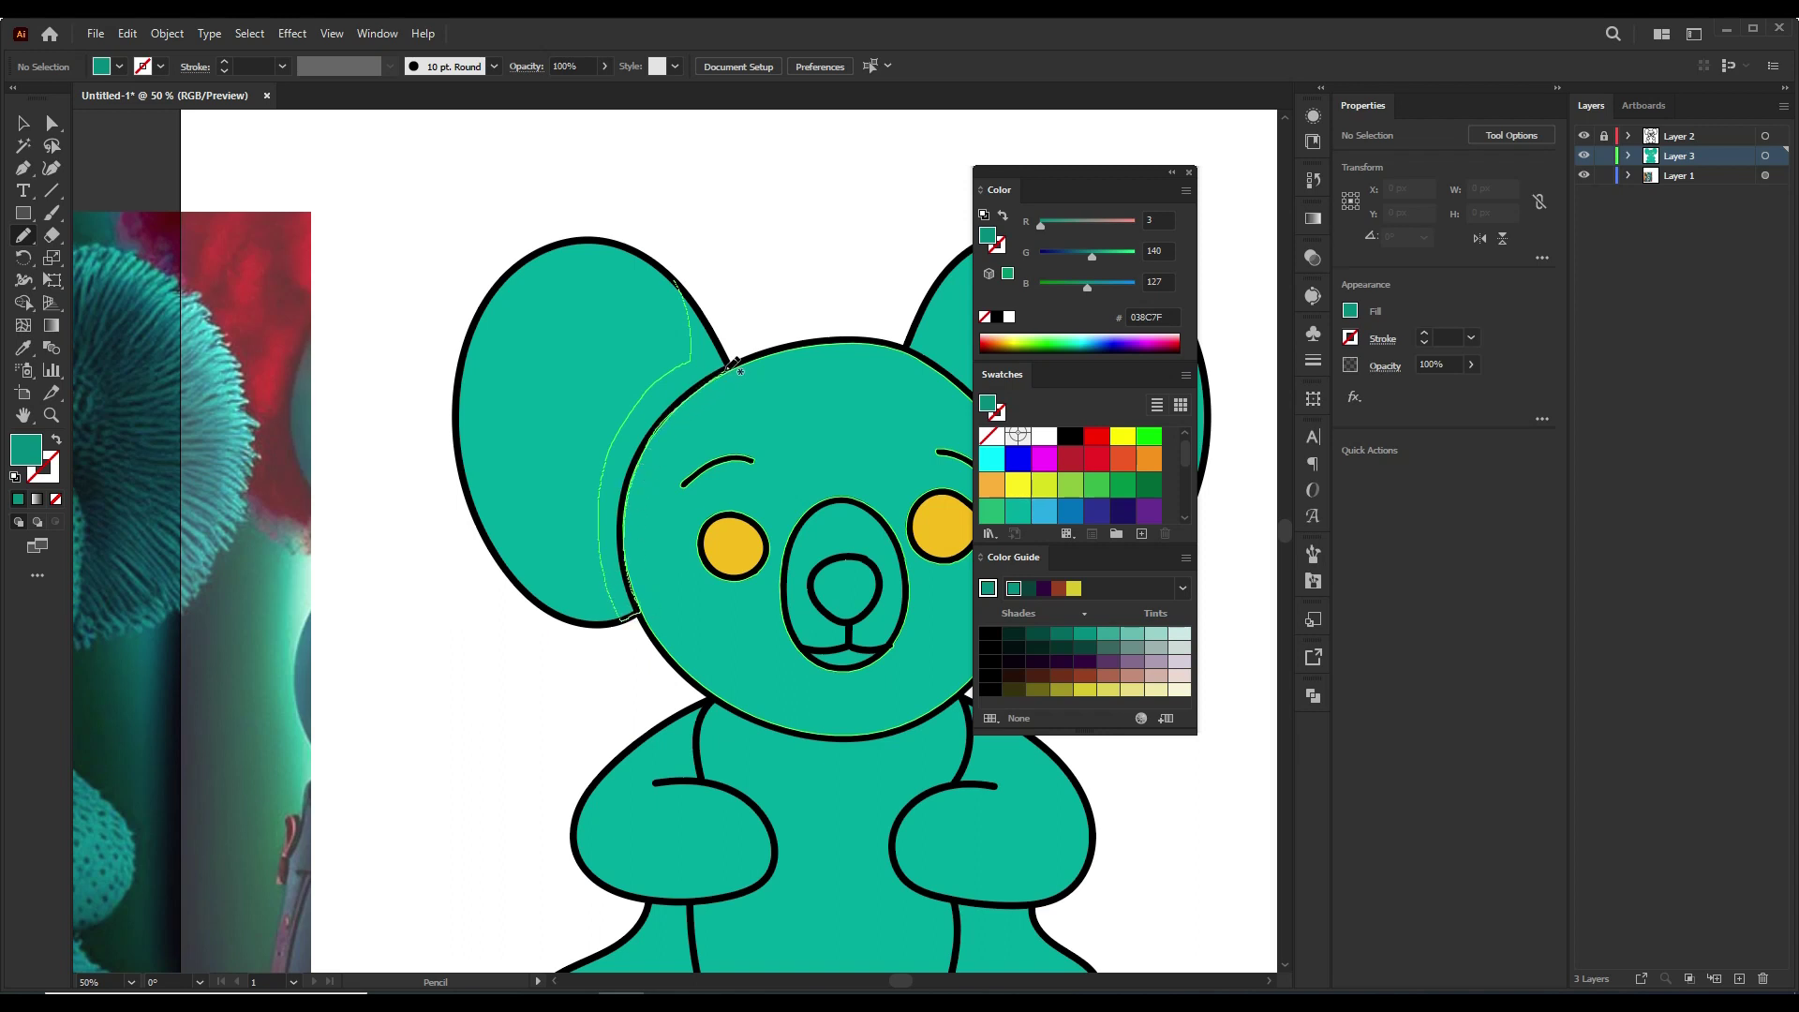
key(ctrl+minus)
drag(808, 560, 756, 601)
key(ctrl+plus)
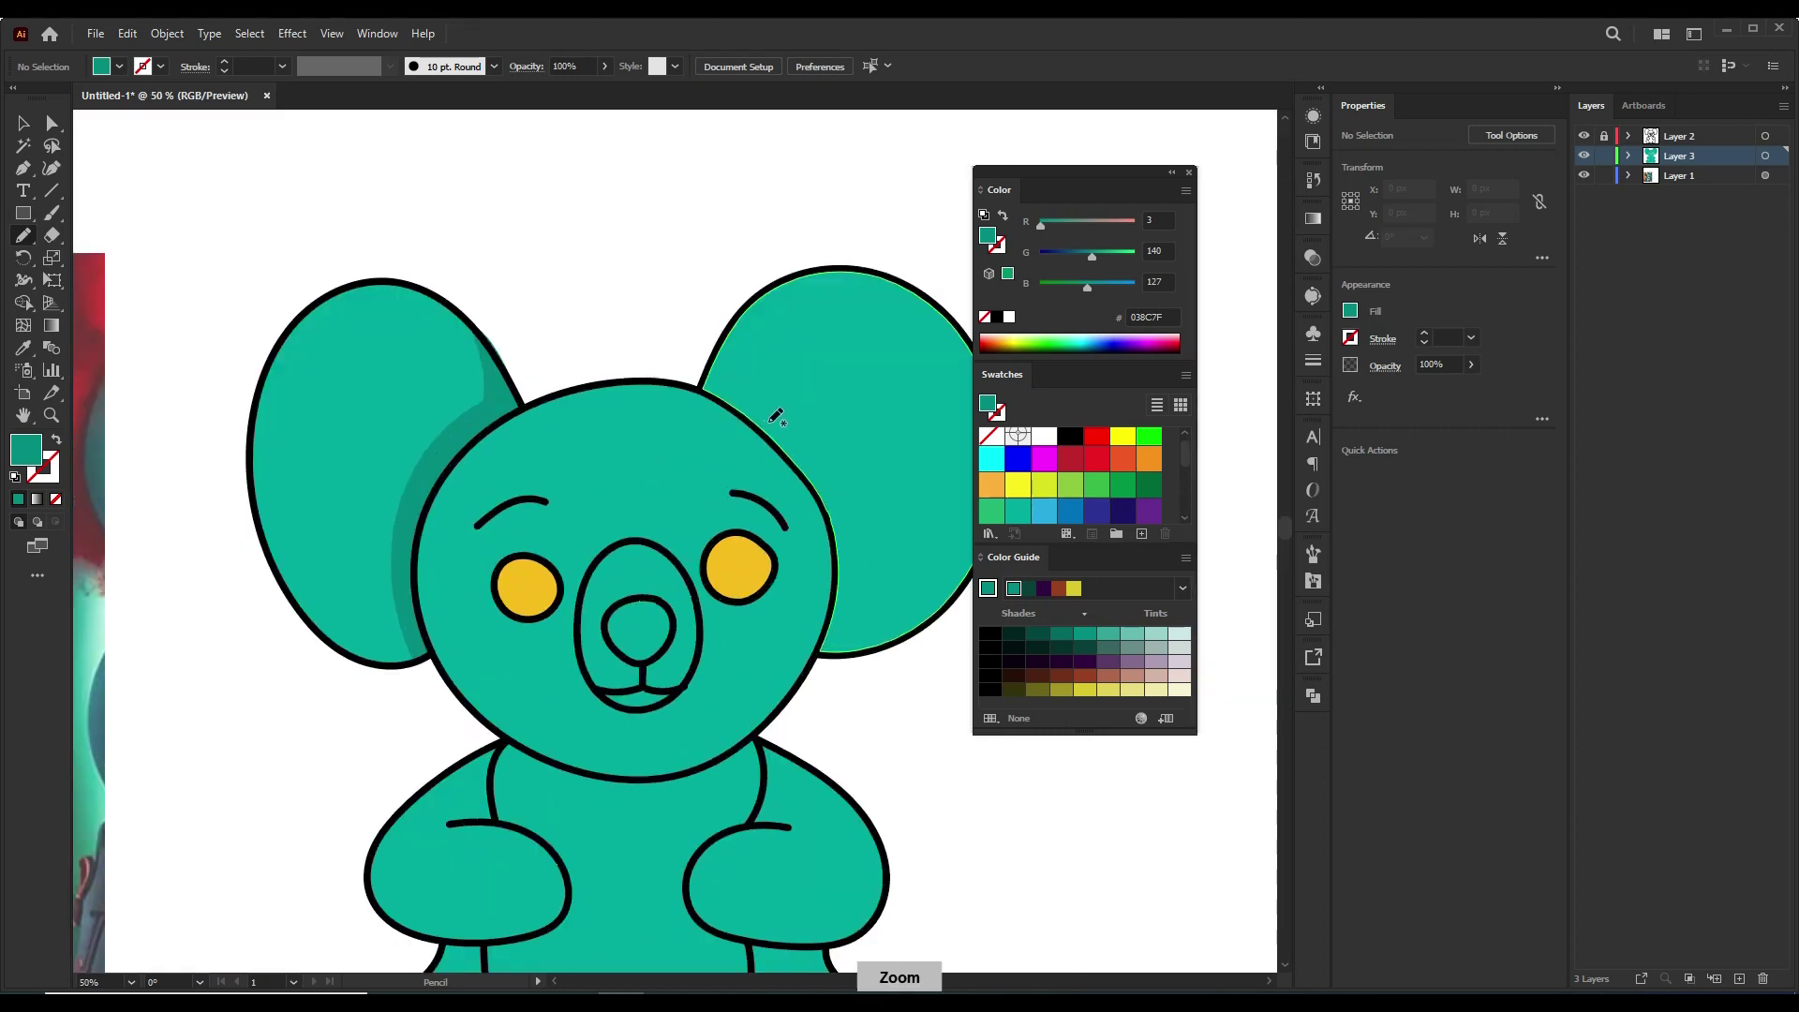
drag(738, 327, 754, 396)
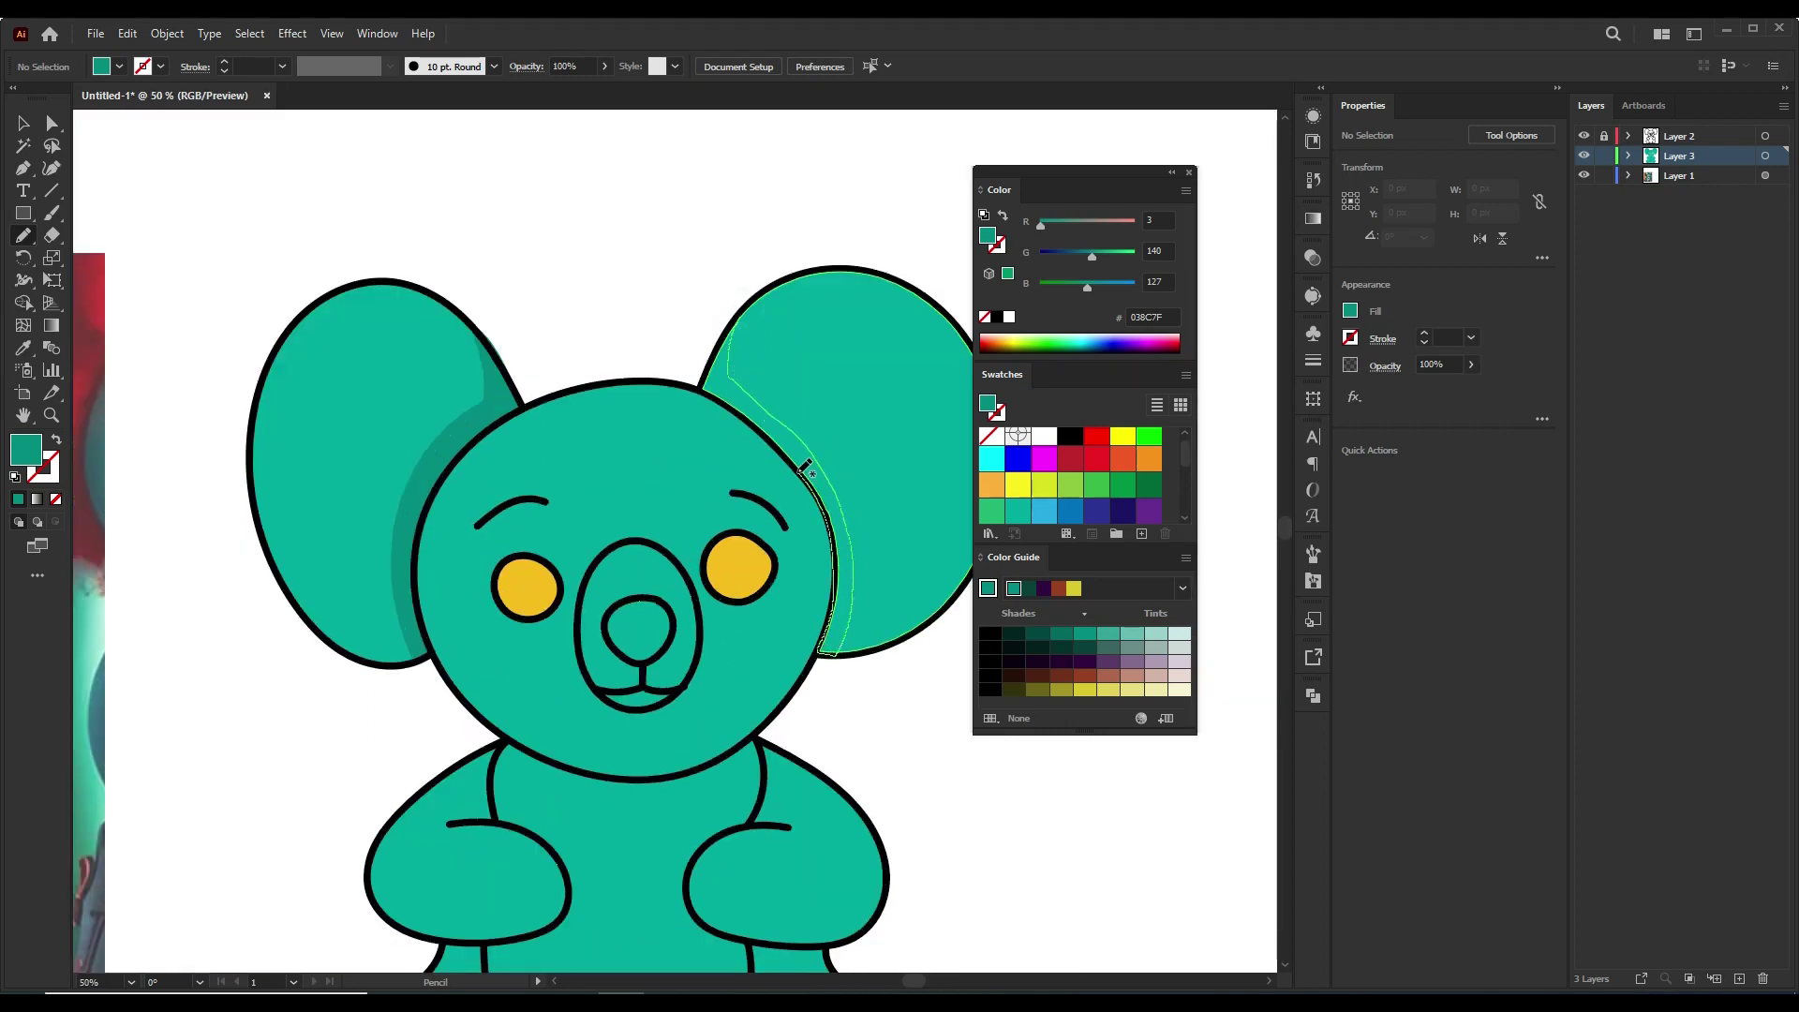
drag(730, 333, 729, 330)
key(ctrl+minus)
key(ctrl+minus)
key(ctrl+minus)
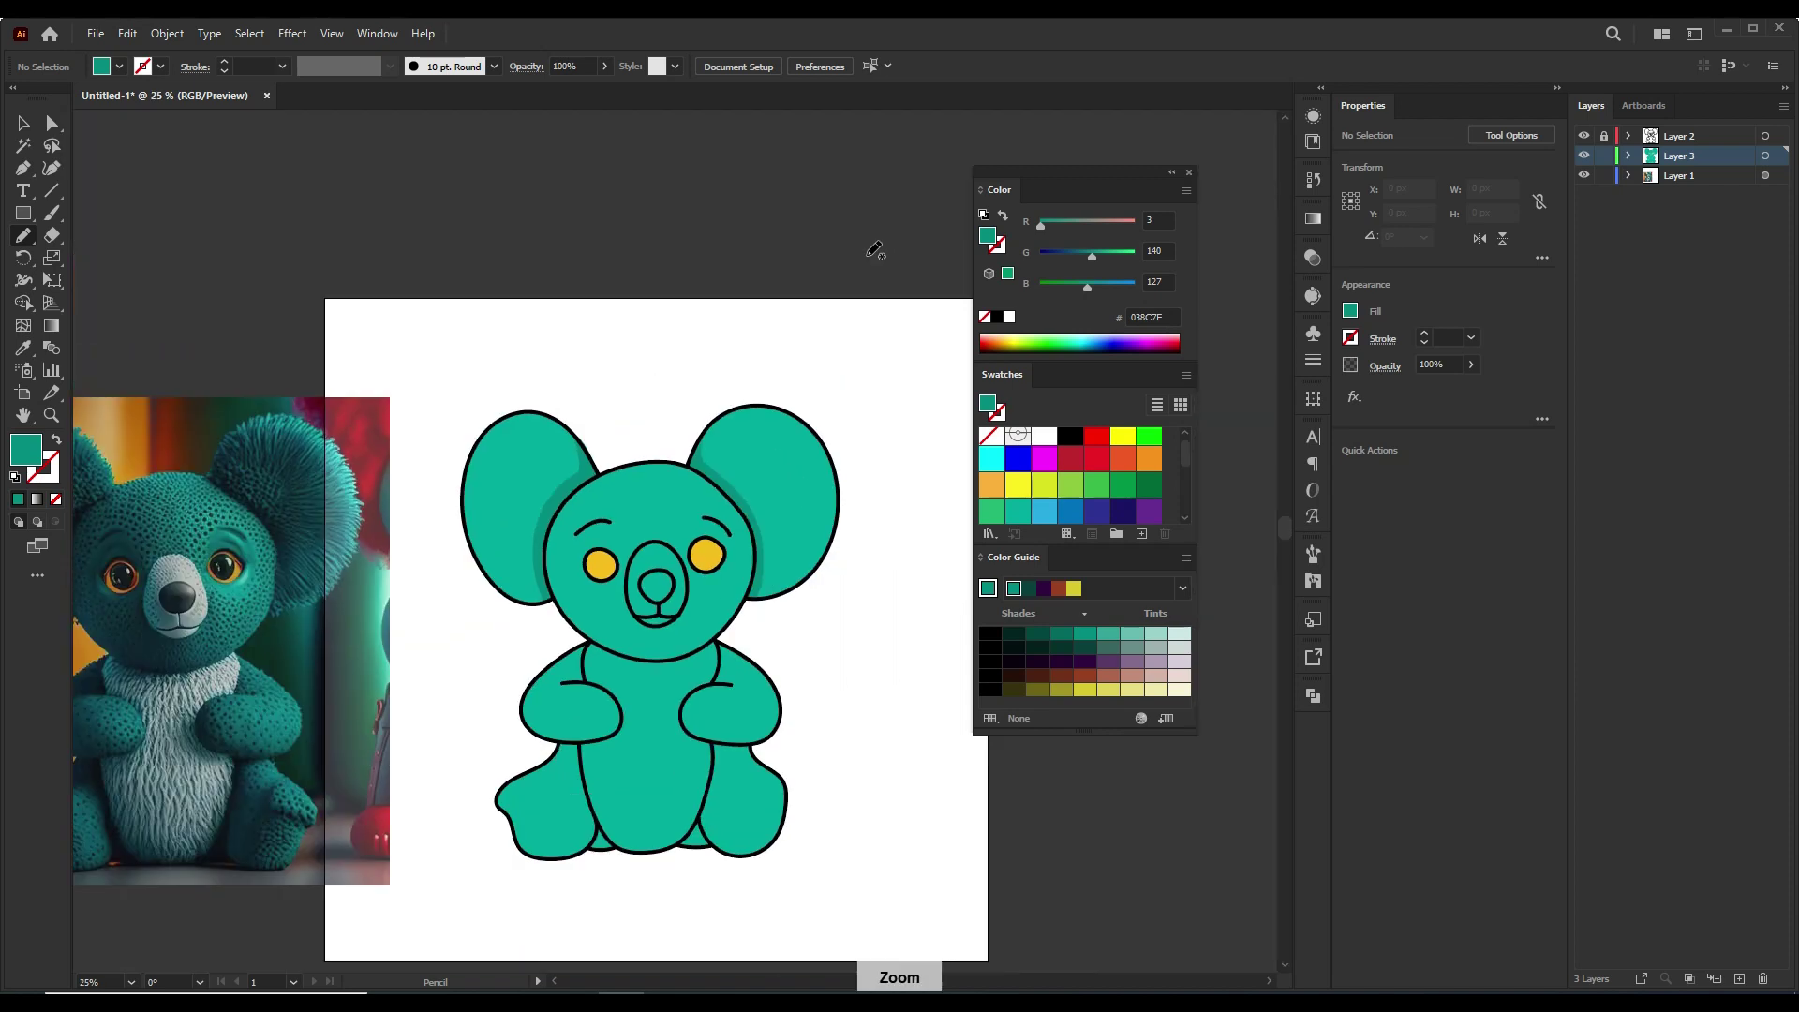
key(ctrl+plus)
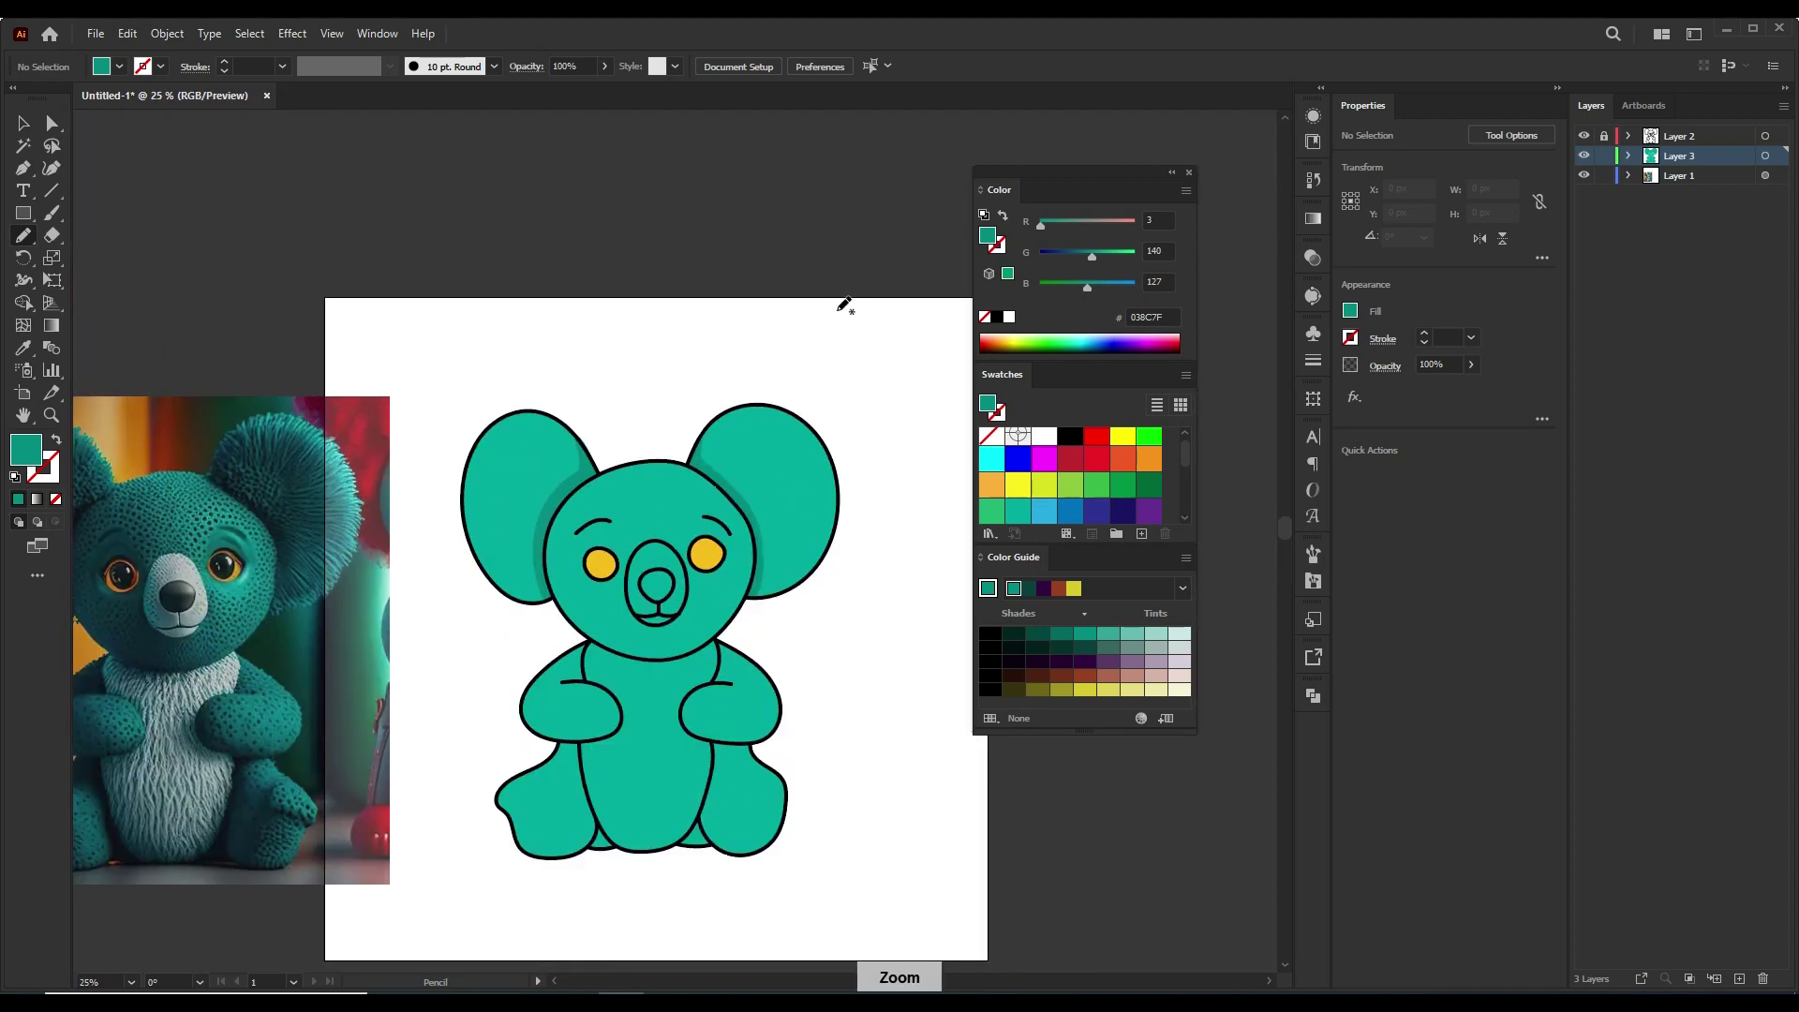
- Draw a dark teal shaded crescent down the left side of the head
drag(780, 534, 858, 517)
scroll(857, 518, up, 3)
scroll(858, 518, up, 3)
scroll(863, 514, down, 5)
scroll(773, 446, up, 3)
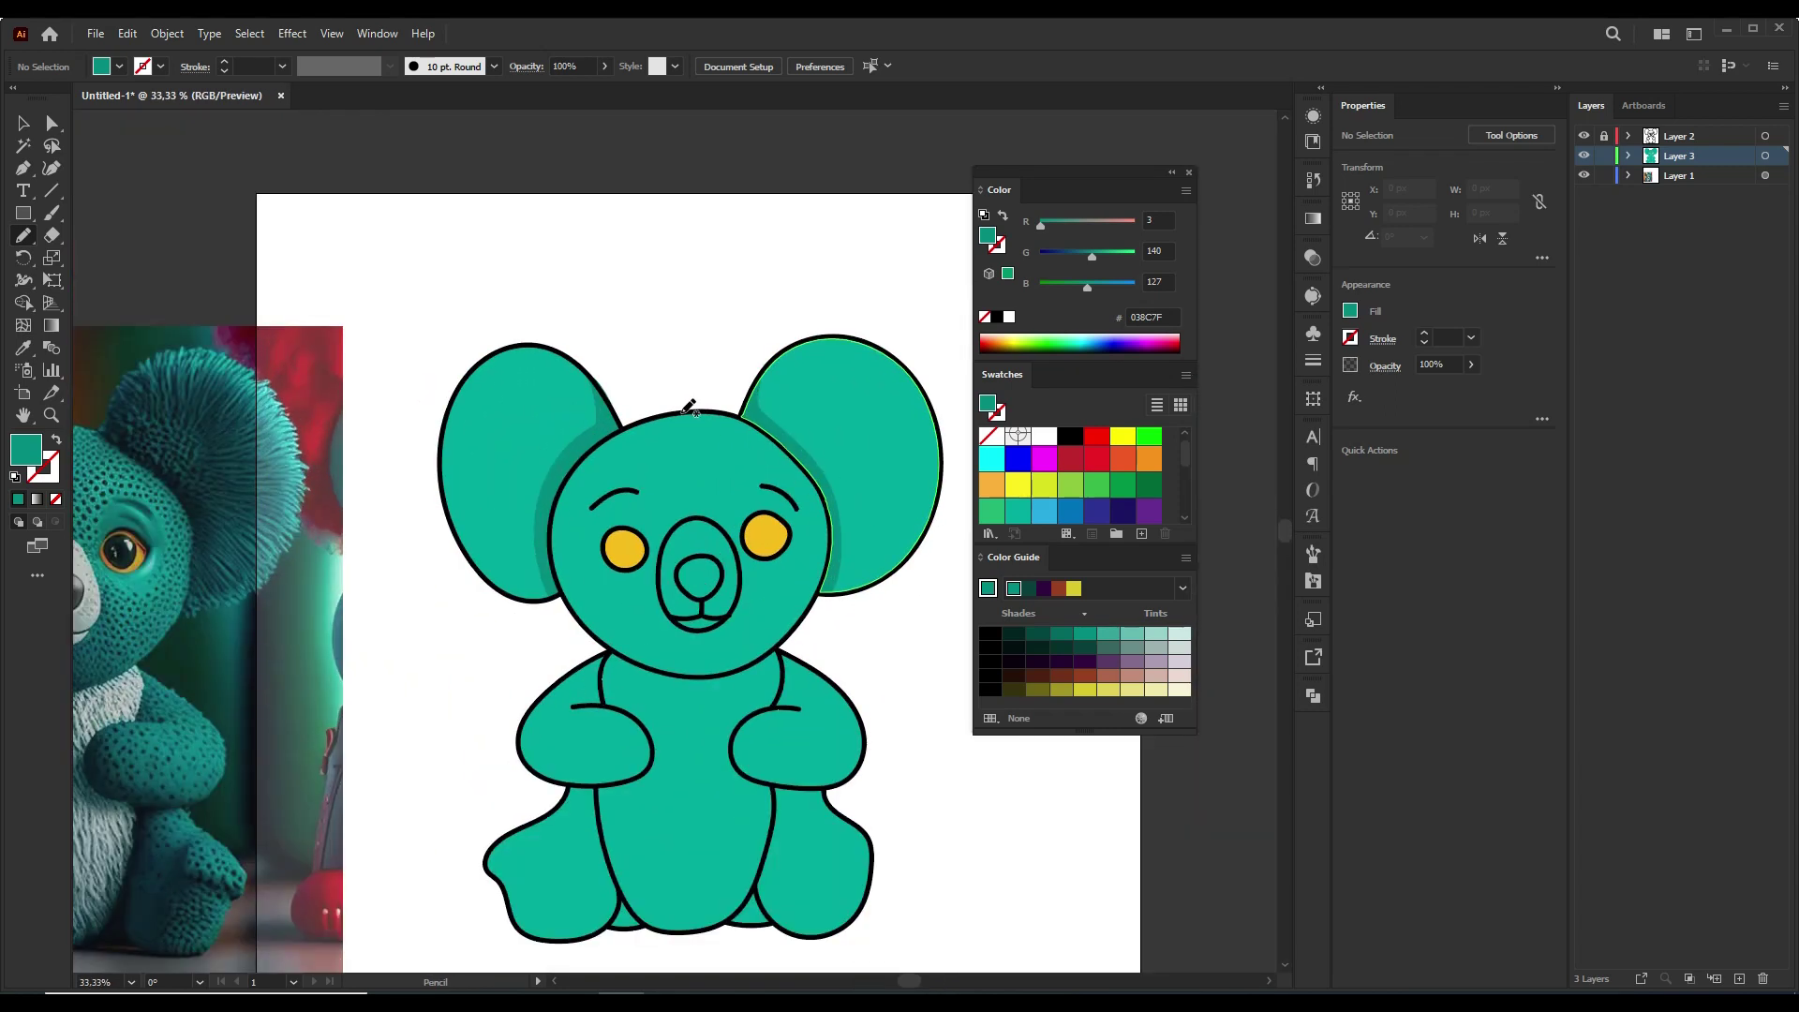
drag(676, 413, 602, 498)
drag(656, 416, 675, 414)
- Fill the muzzle shape around the nose with white
scroll(905, 394, down, 2)
scroll(914, 487, up, 2)
scroll(858, 525, down, 2)
scroll(852, 536, up, 2)
scroll(779, 509, down, 1)
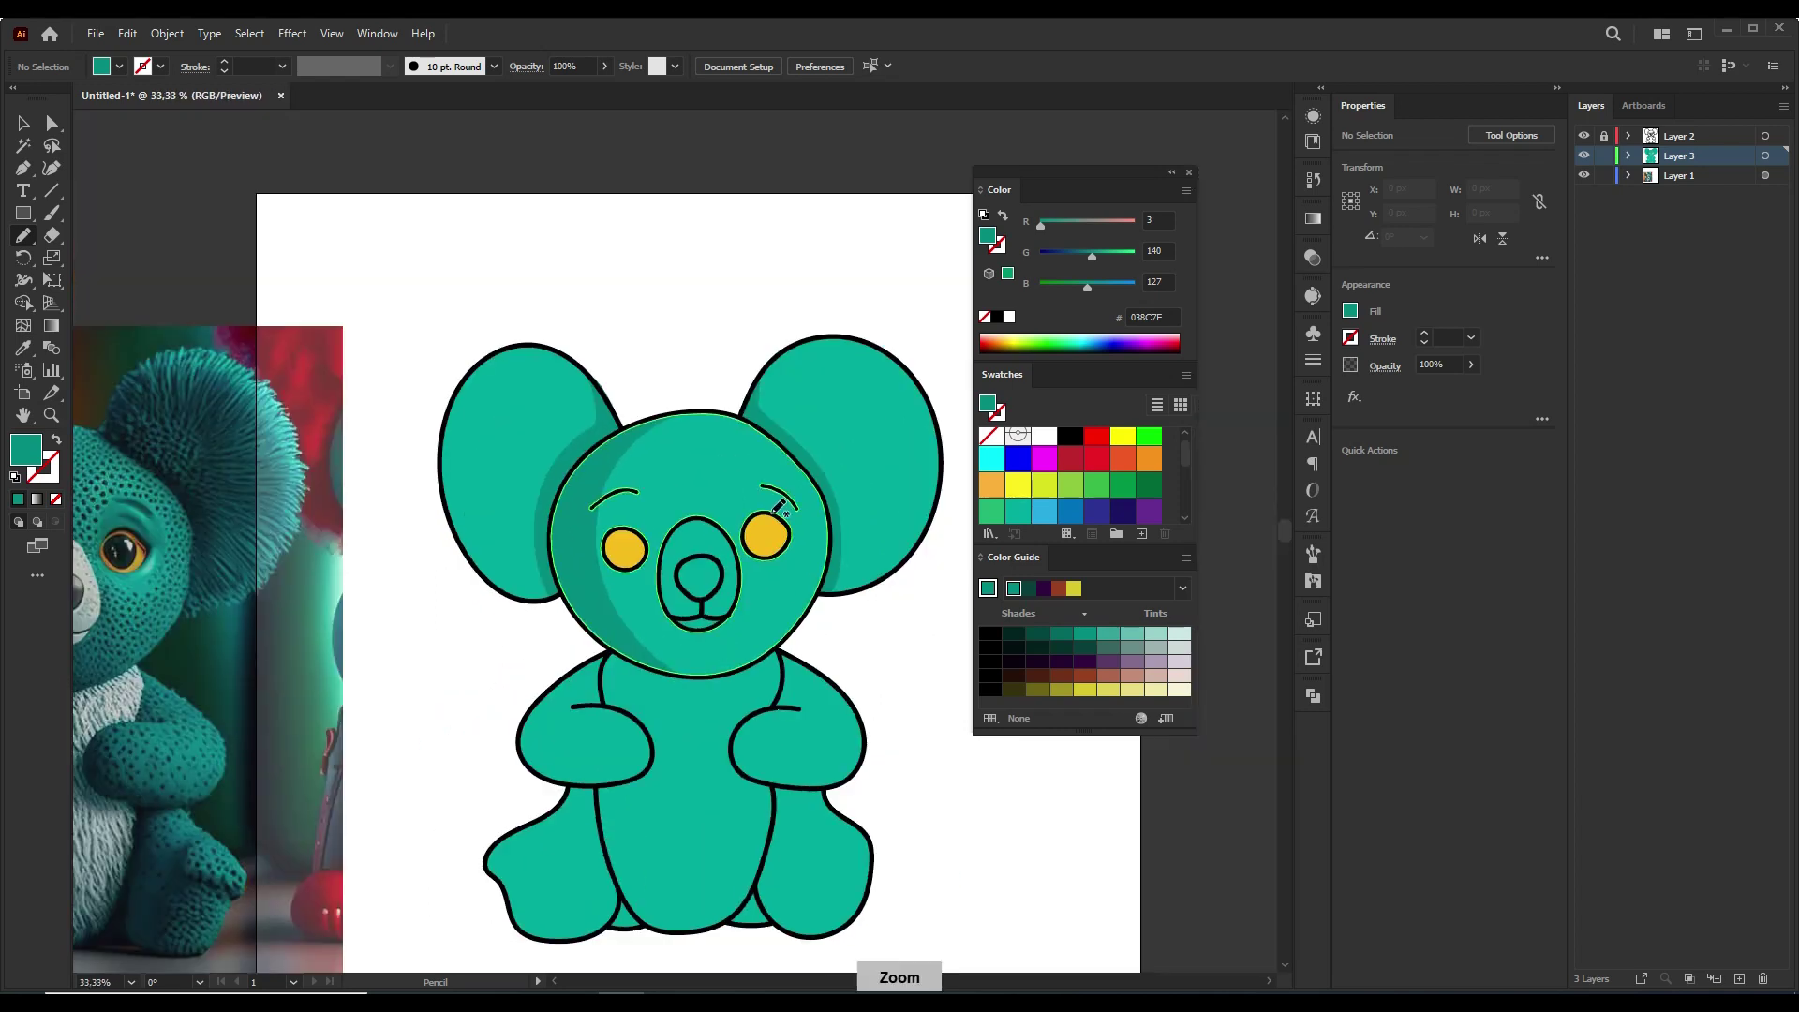
ctrl+click(698, 567)
click(1045, 436)
scroll(723, 585, up, 2)
- Fill the mouth area below the nose with white
ctrl+click(677, 645)
click(1045, 436)
scroll(876, 530, down, 2)
scroll(862, 563, down, 1)
scroll(698, 520, up, 2)
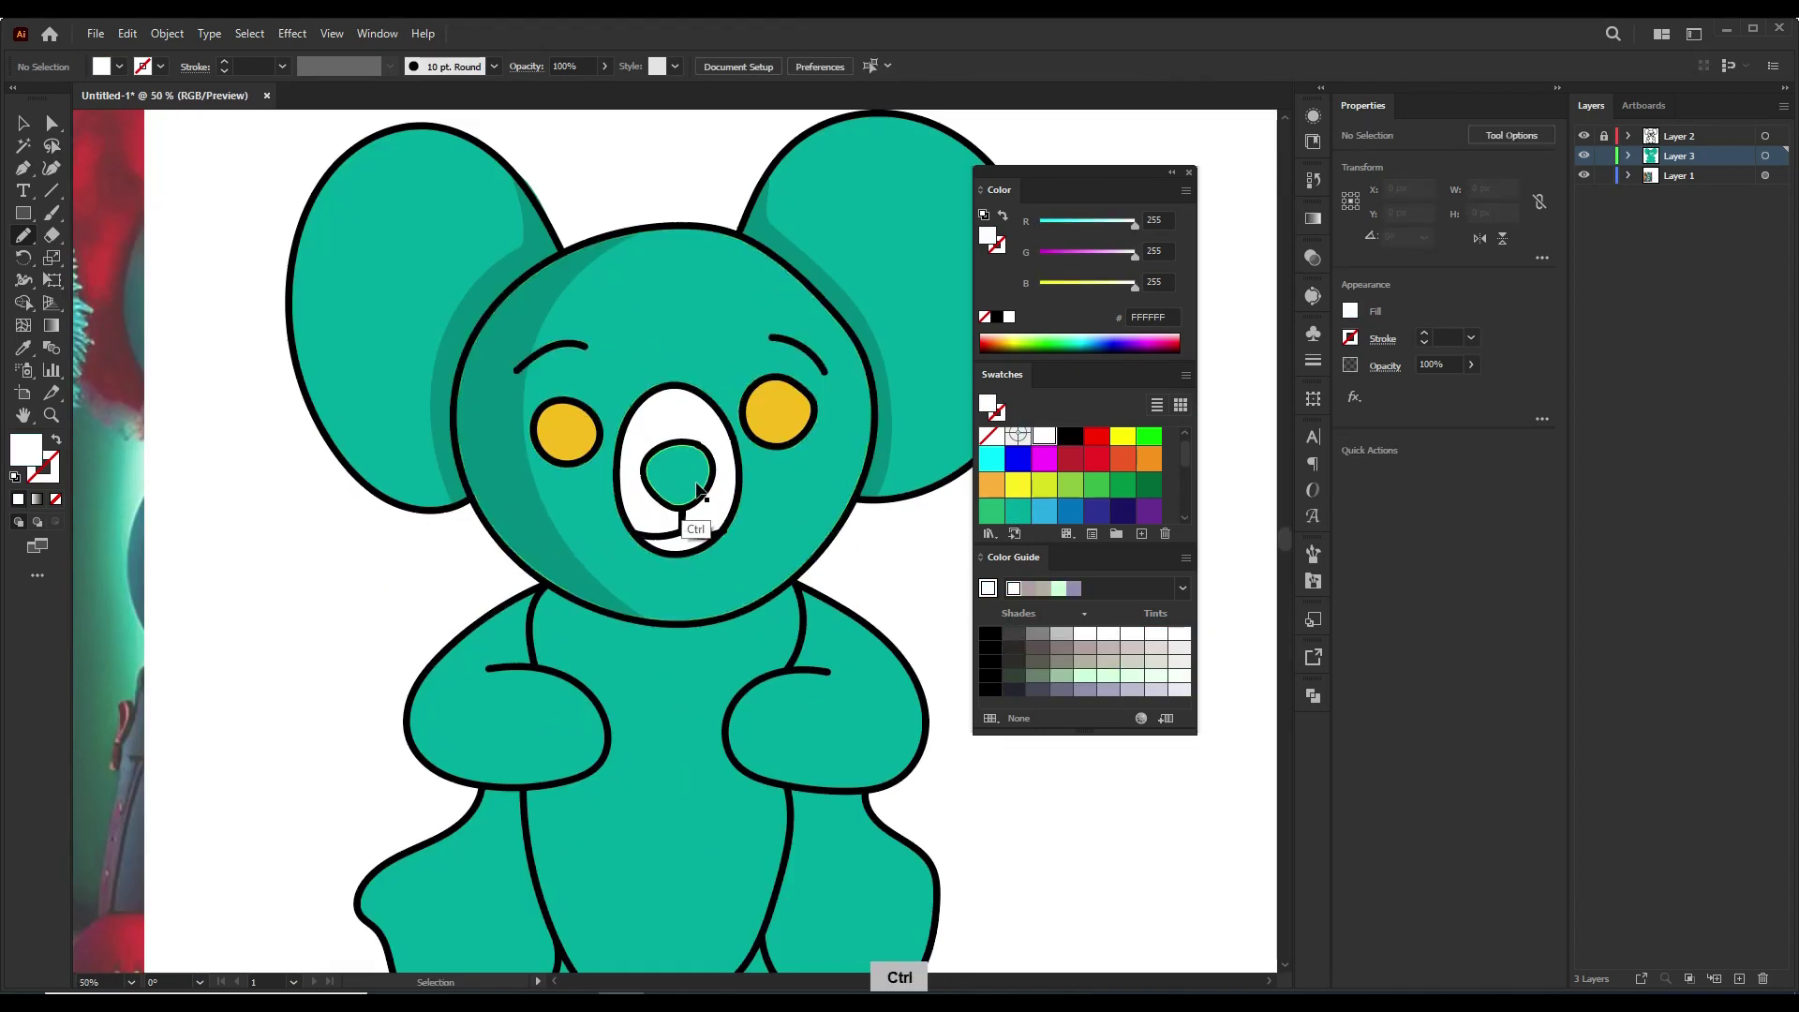
- Give the nose a dark charcoal 333333 fill
ctrl+click(680, 473)
click(1012, 633)
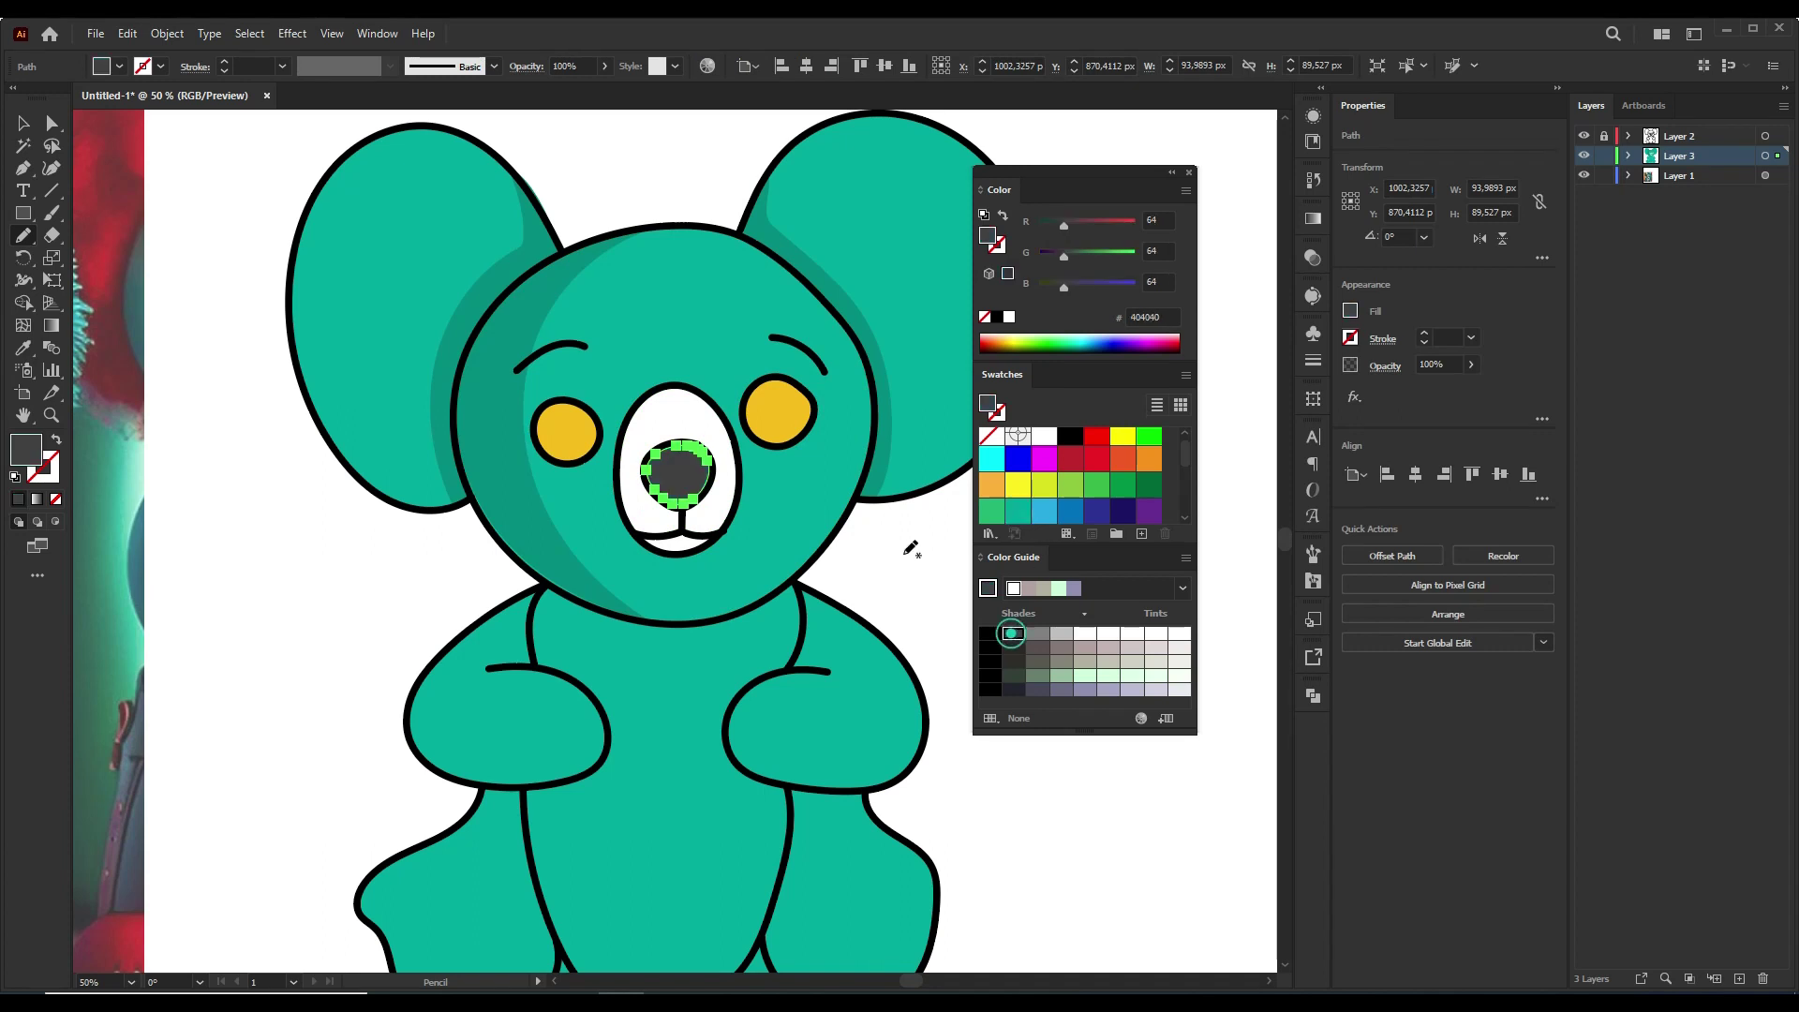
click(1070, 435)
click(1108, 635)
ctrl+click(903, 553)
key(ctrl+minus)
key(ctrl+minus)
key(ctrl+plus)
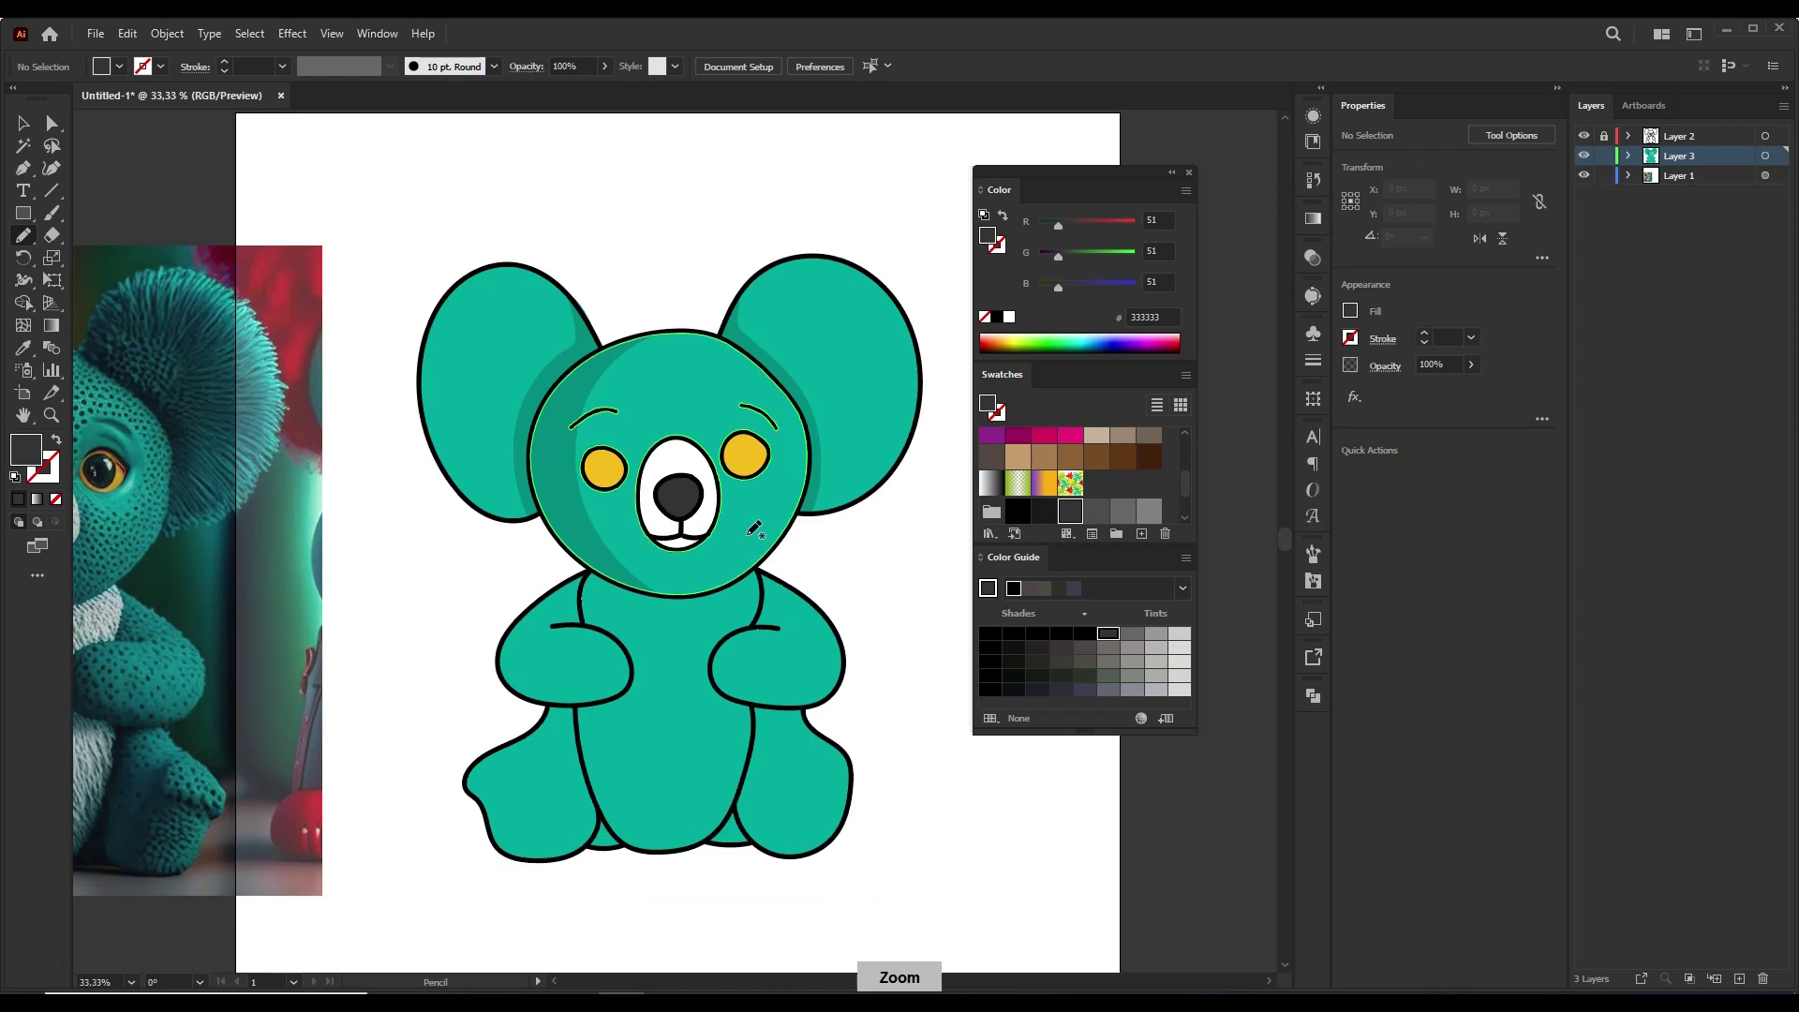
key(ctrl+plus)
key(ctrl+plus)
- Set the fill colour to light grey DBDBDB for the next shading
ctrl+click(676, 370)
ctrl+click(401, 578)
double_click(1044, 440)
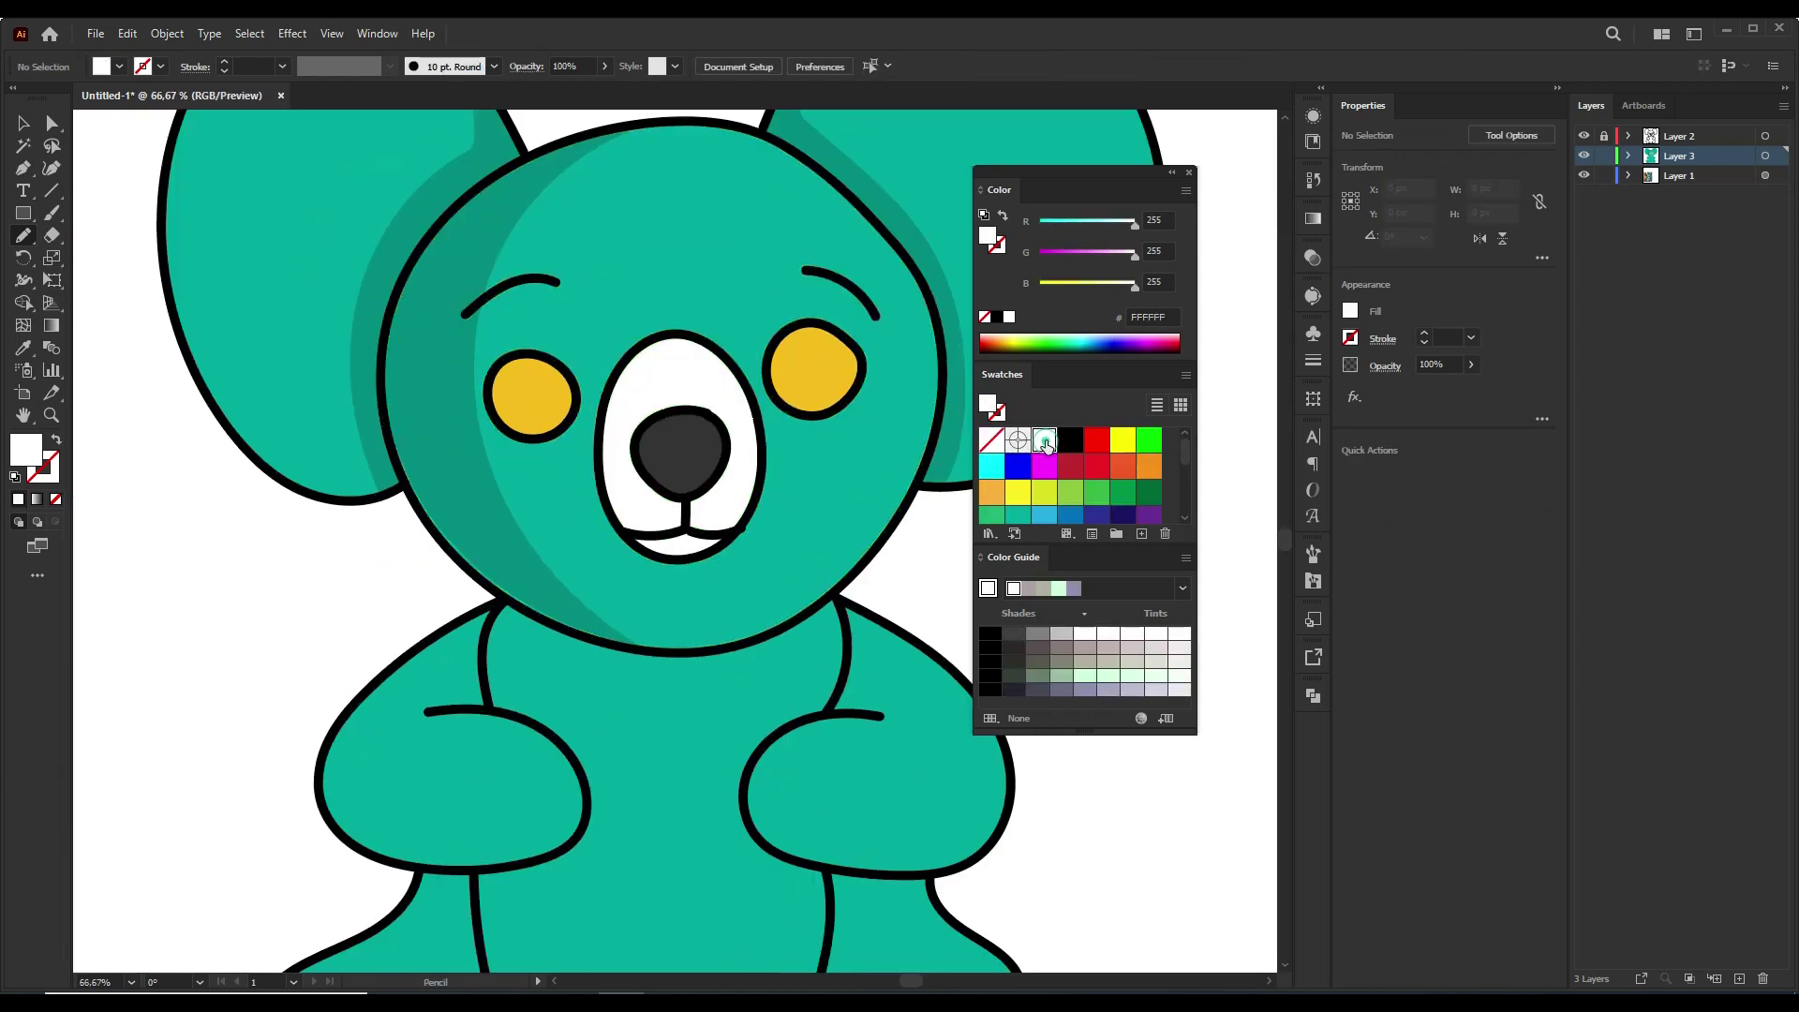
click(975, 658)
double_click(995, 410)
click(1058, 381)
key(Return)
key(ctrl+minus)
key(ctrl+minus)
key(ctrl+minus)
- Pencil a light grey shading shape on the muzzle's left side
key(ctrl+plus)
key(ctrl+plus)
key(ctrl+plus)
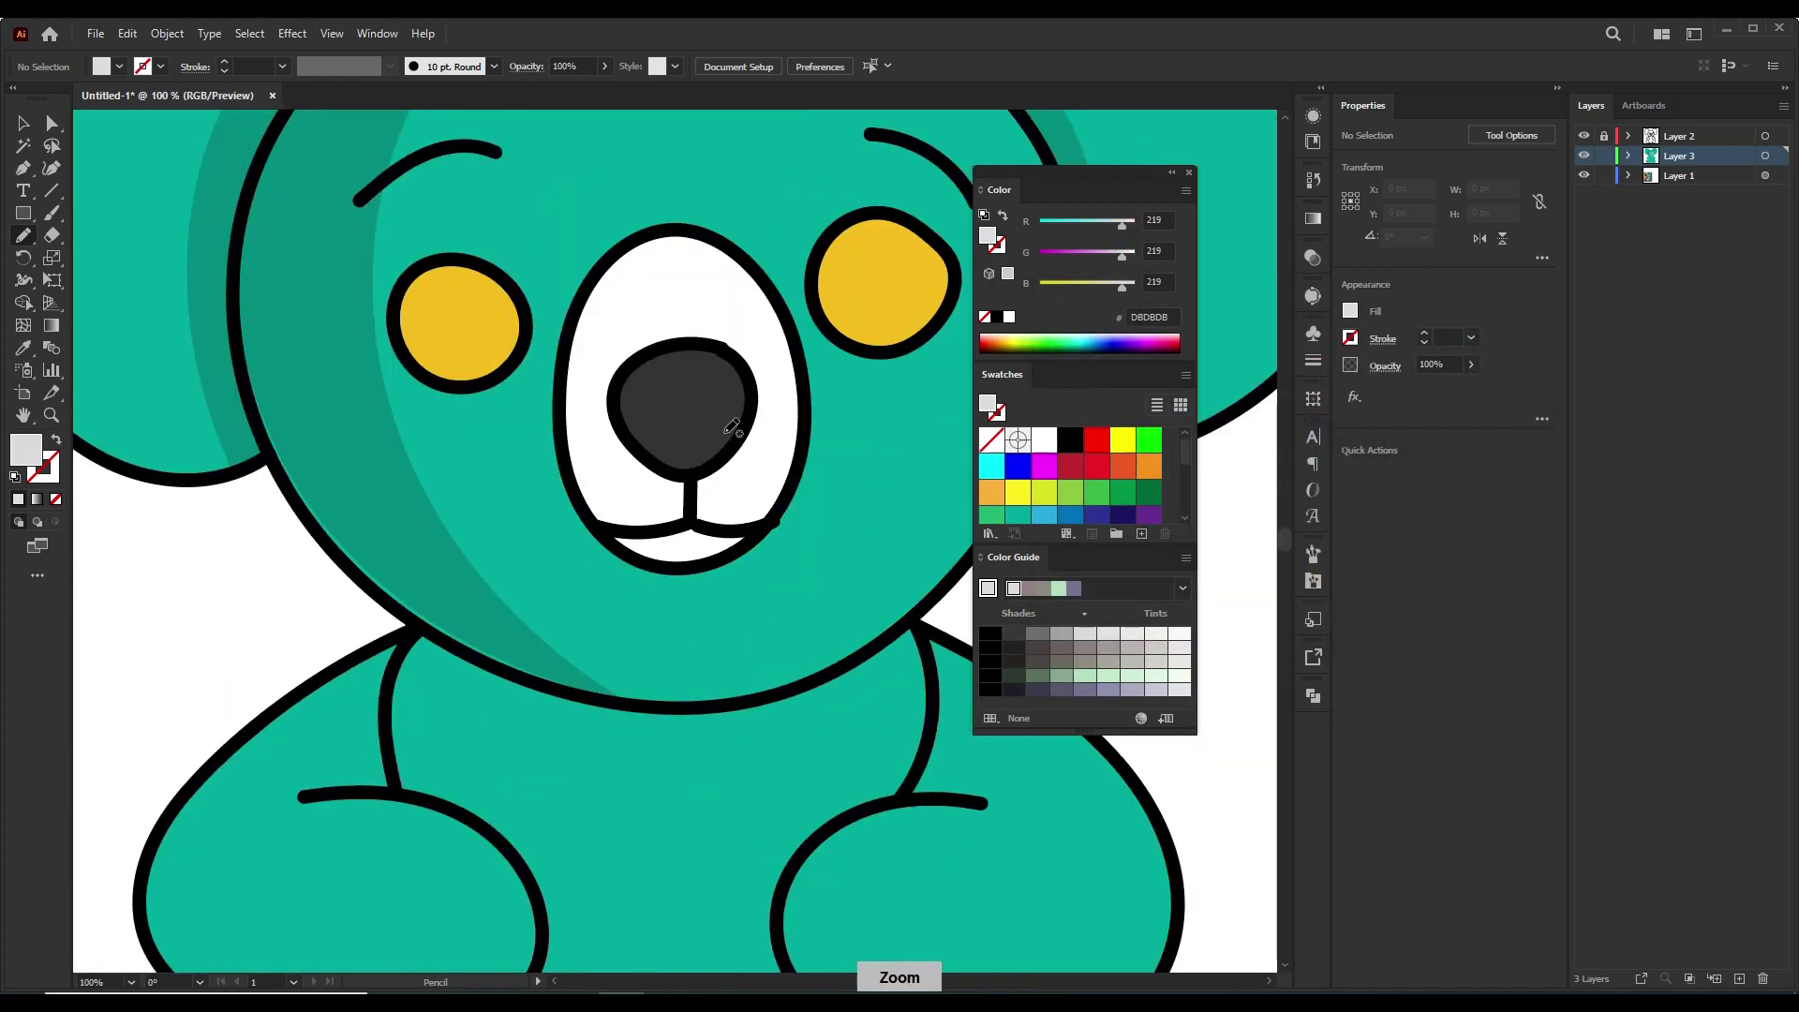
drag(684, 231, 646, 258)
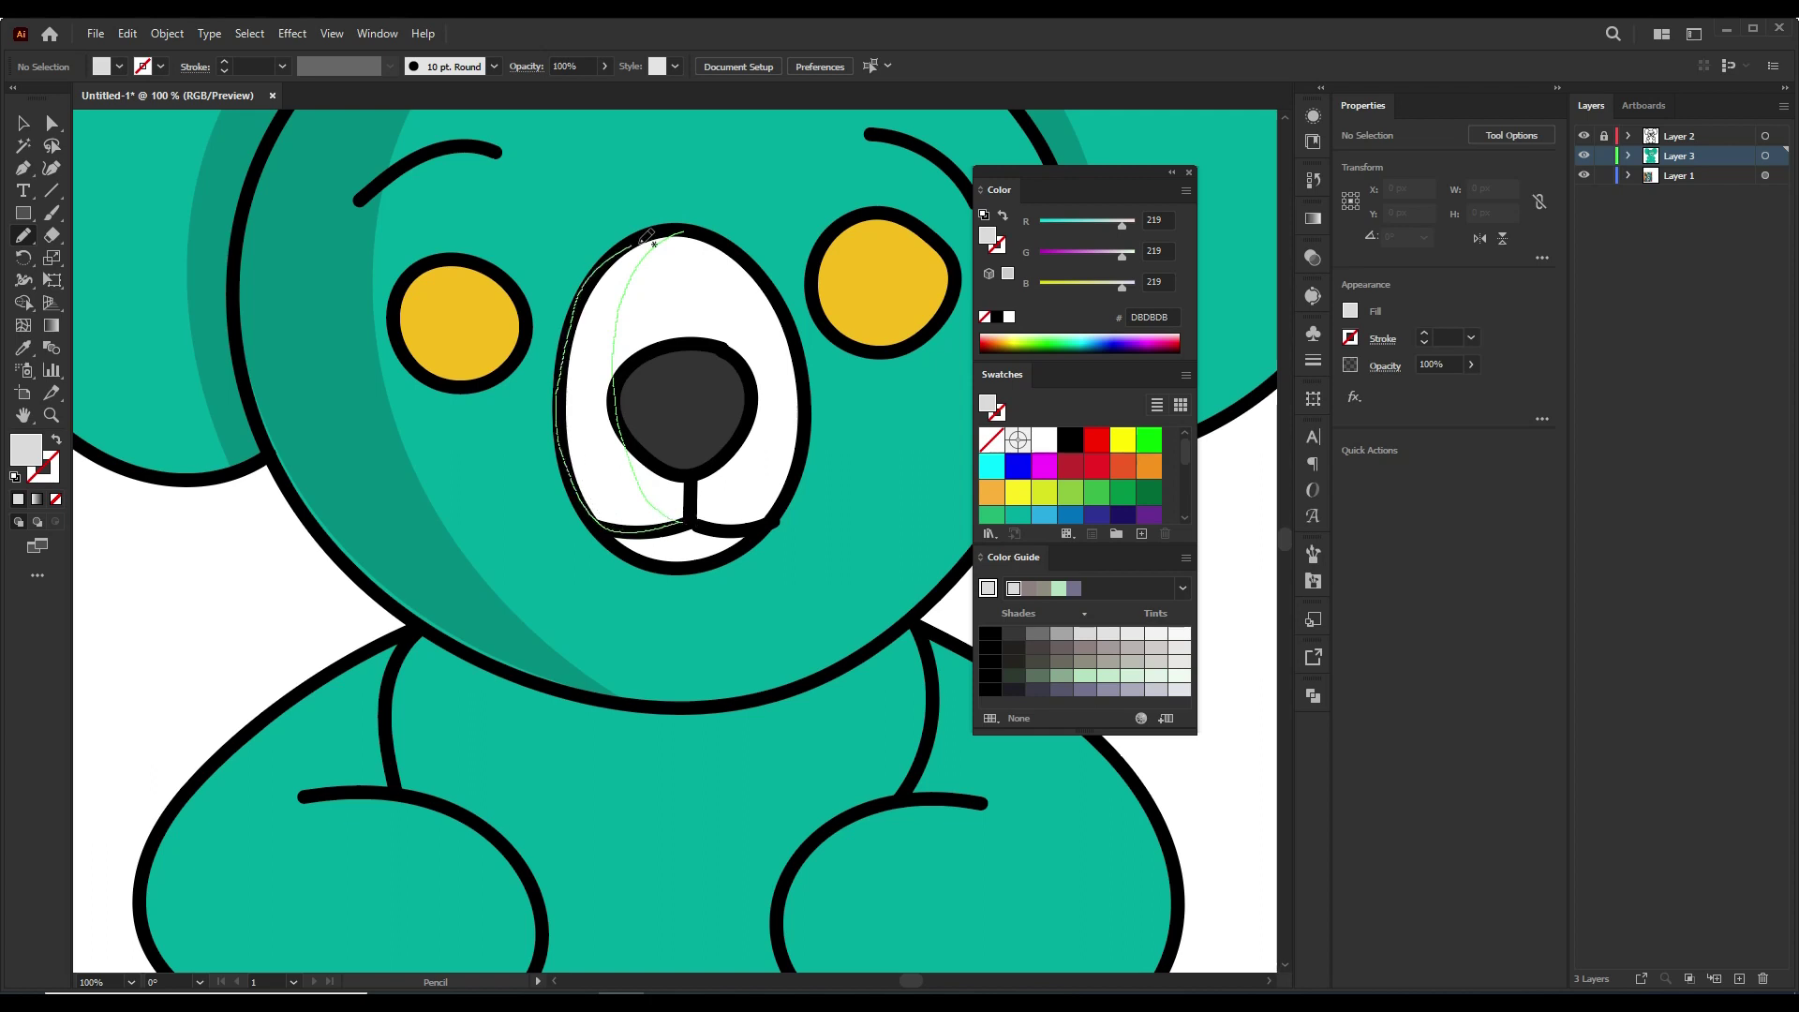
drag(647, 236, 683, 232)
scroll(801, 210, down, 3)
scroll(801, 210, down, 2)
scroll(682, 409, up, 5)
- Recolour the nose to a slightly lighter 3F3F3F grey
ctrl+click(712, 409)
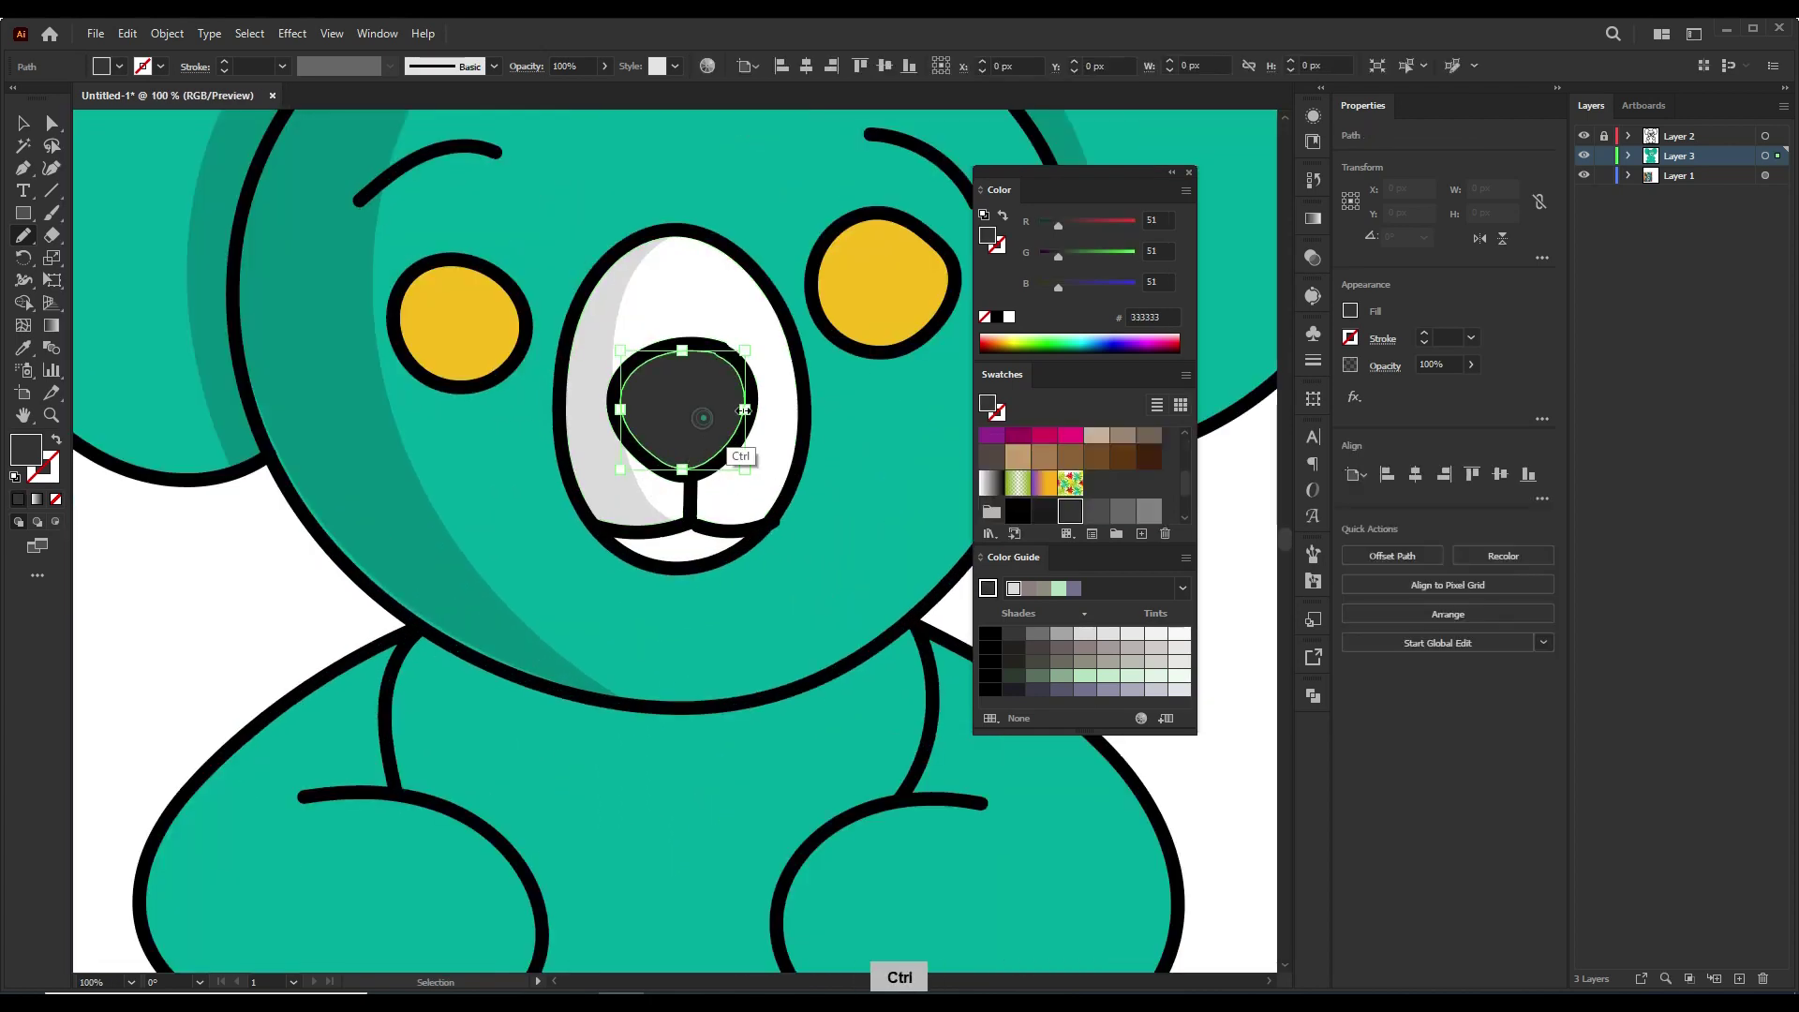
double_click(987, 403)
click(1057, 531)
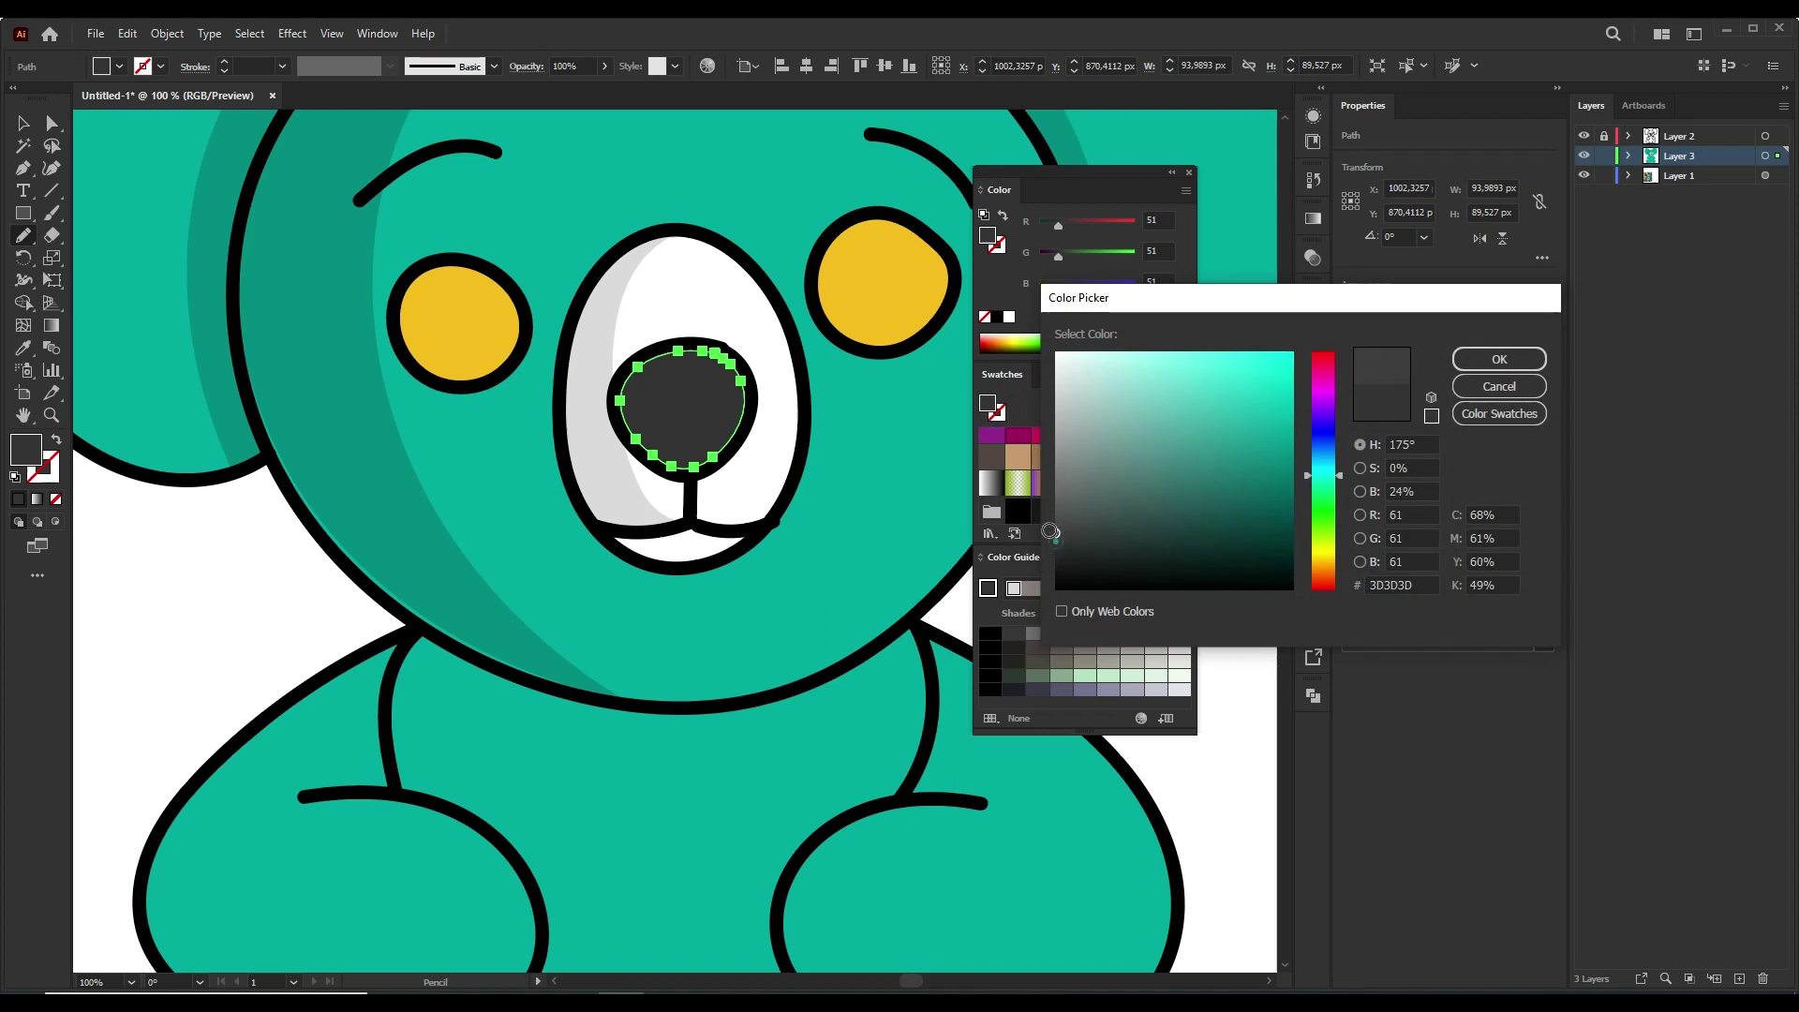
click(1497, 360)
key(ctrl+shift+a)
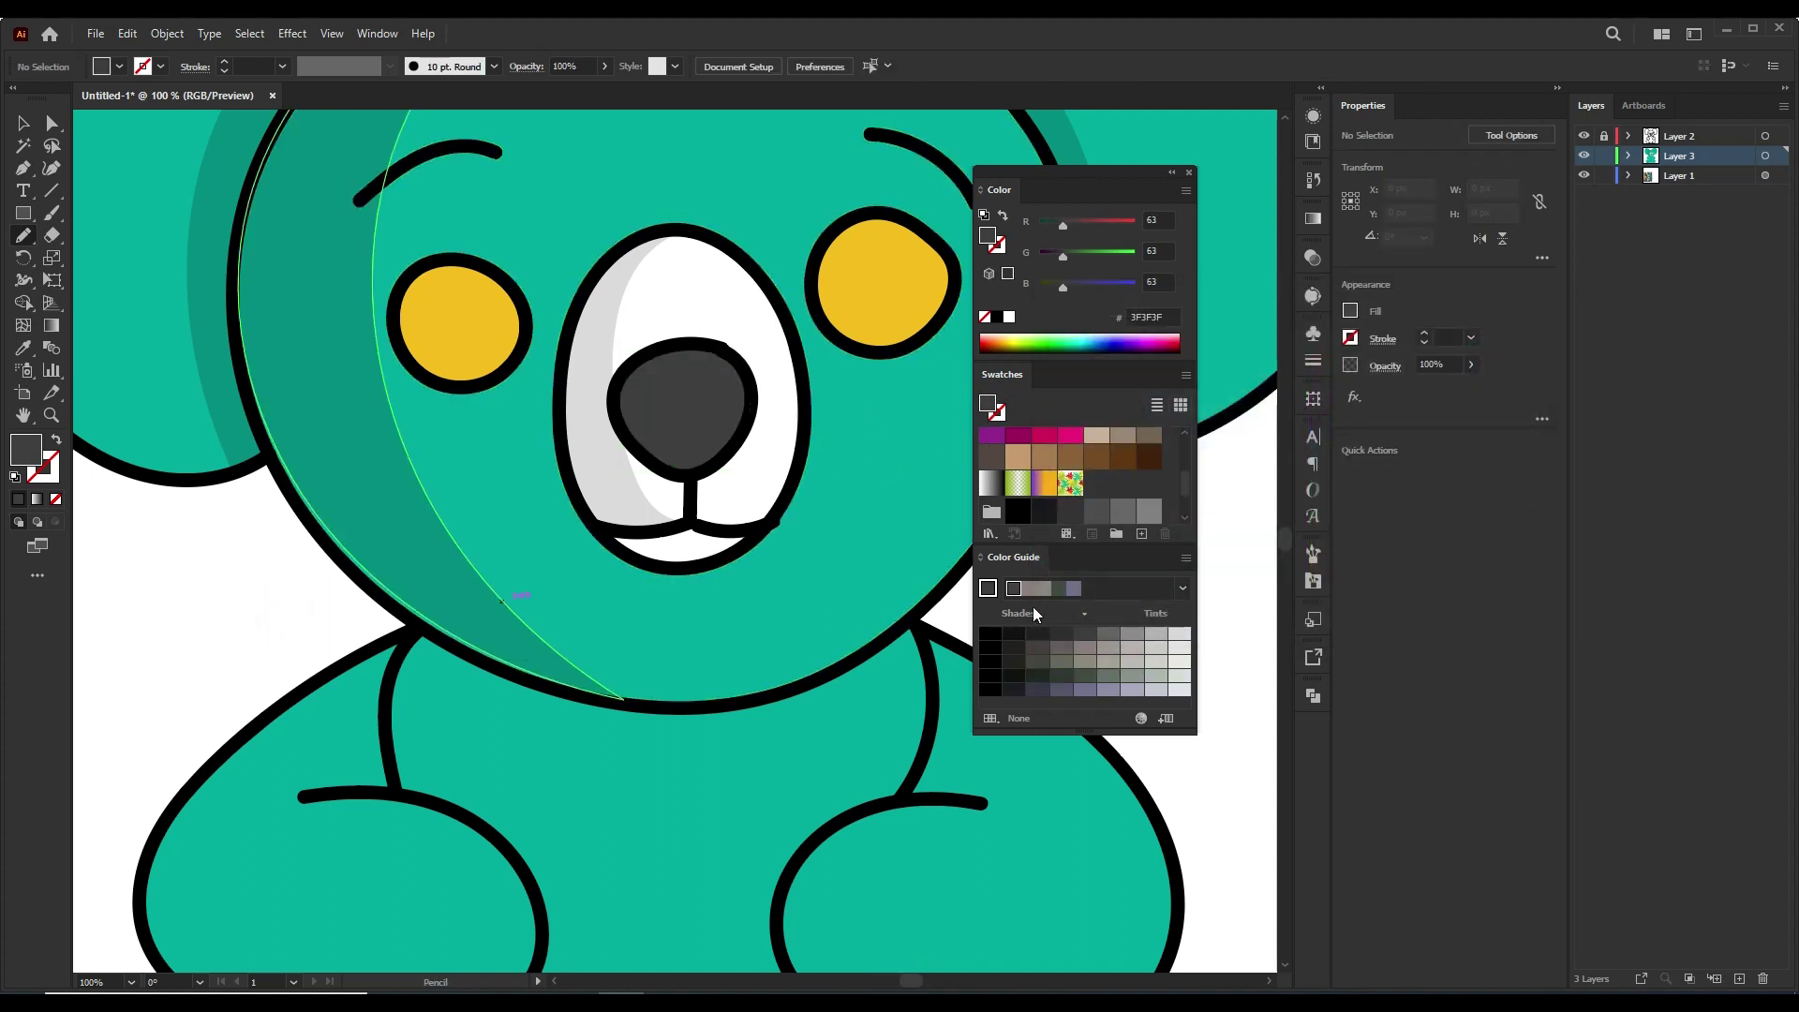
- Draw a near-black 202020 shadow over the nose's left half
click(1037, 633)
drag(678, 371, 695, 463)
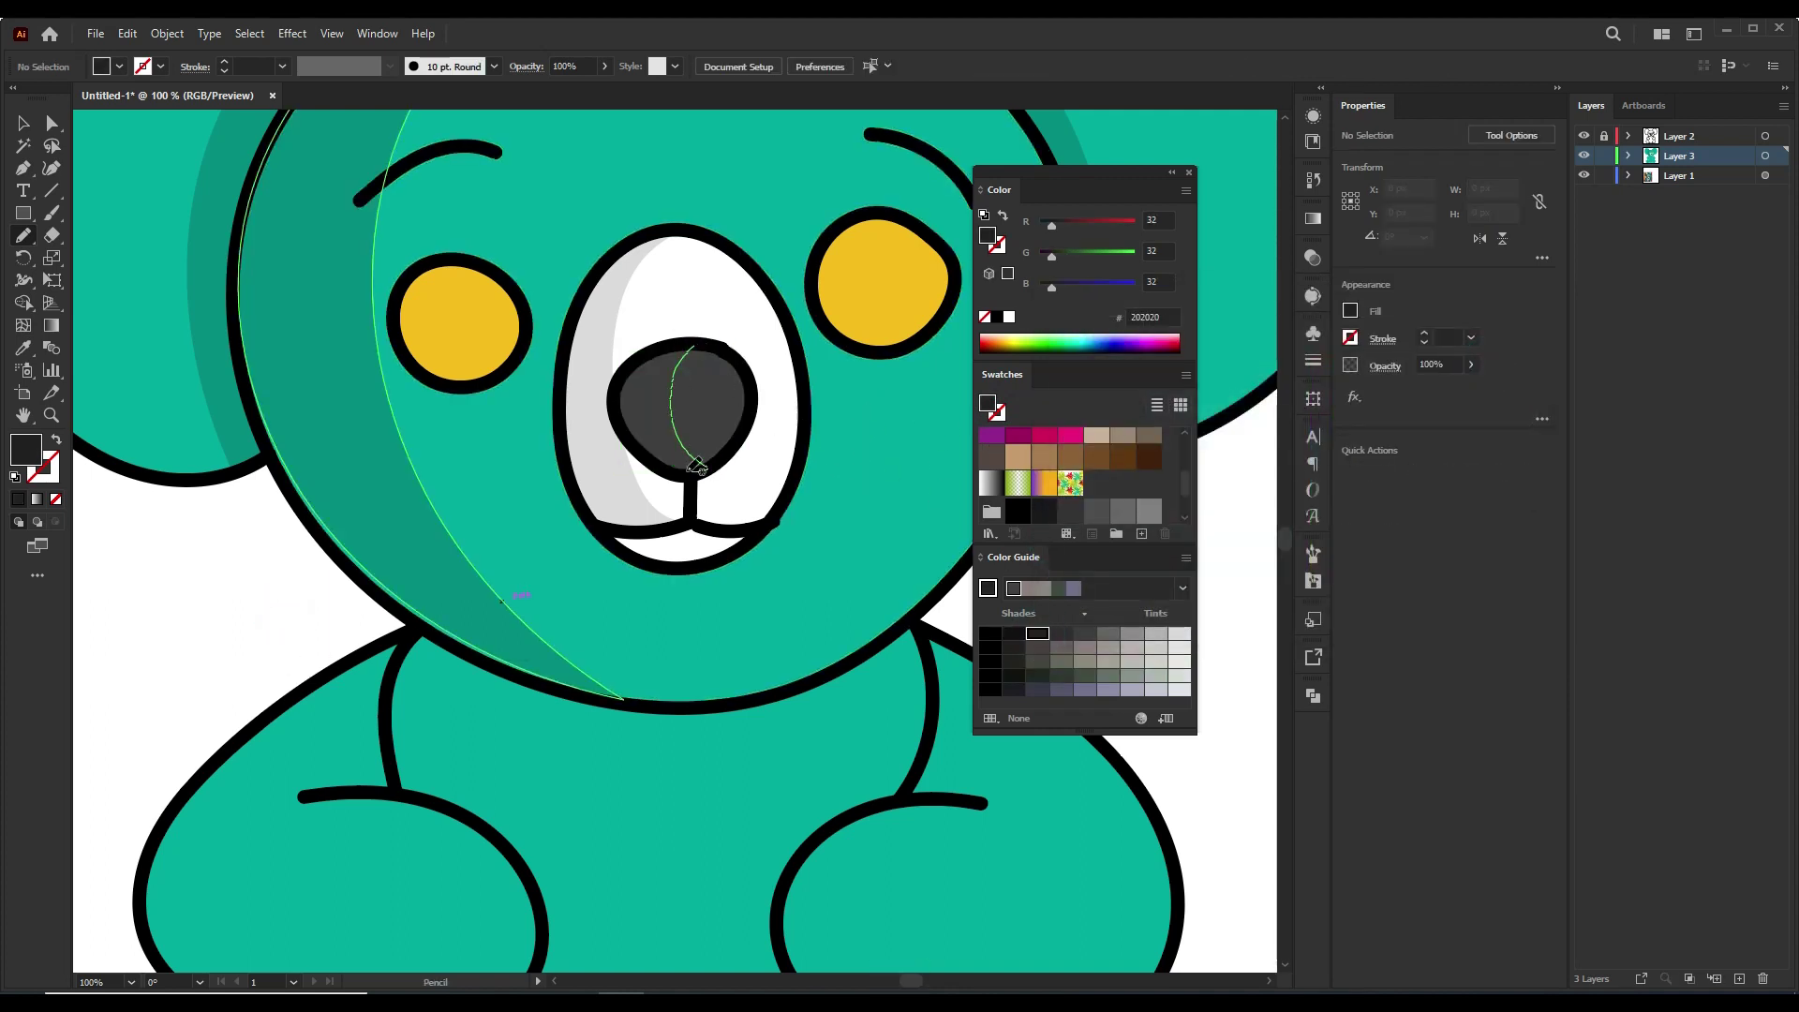
drag(628, 377, 688, 346)
scroll(619, 468, down, 5)
scroll(619, 468, up, 5)
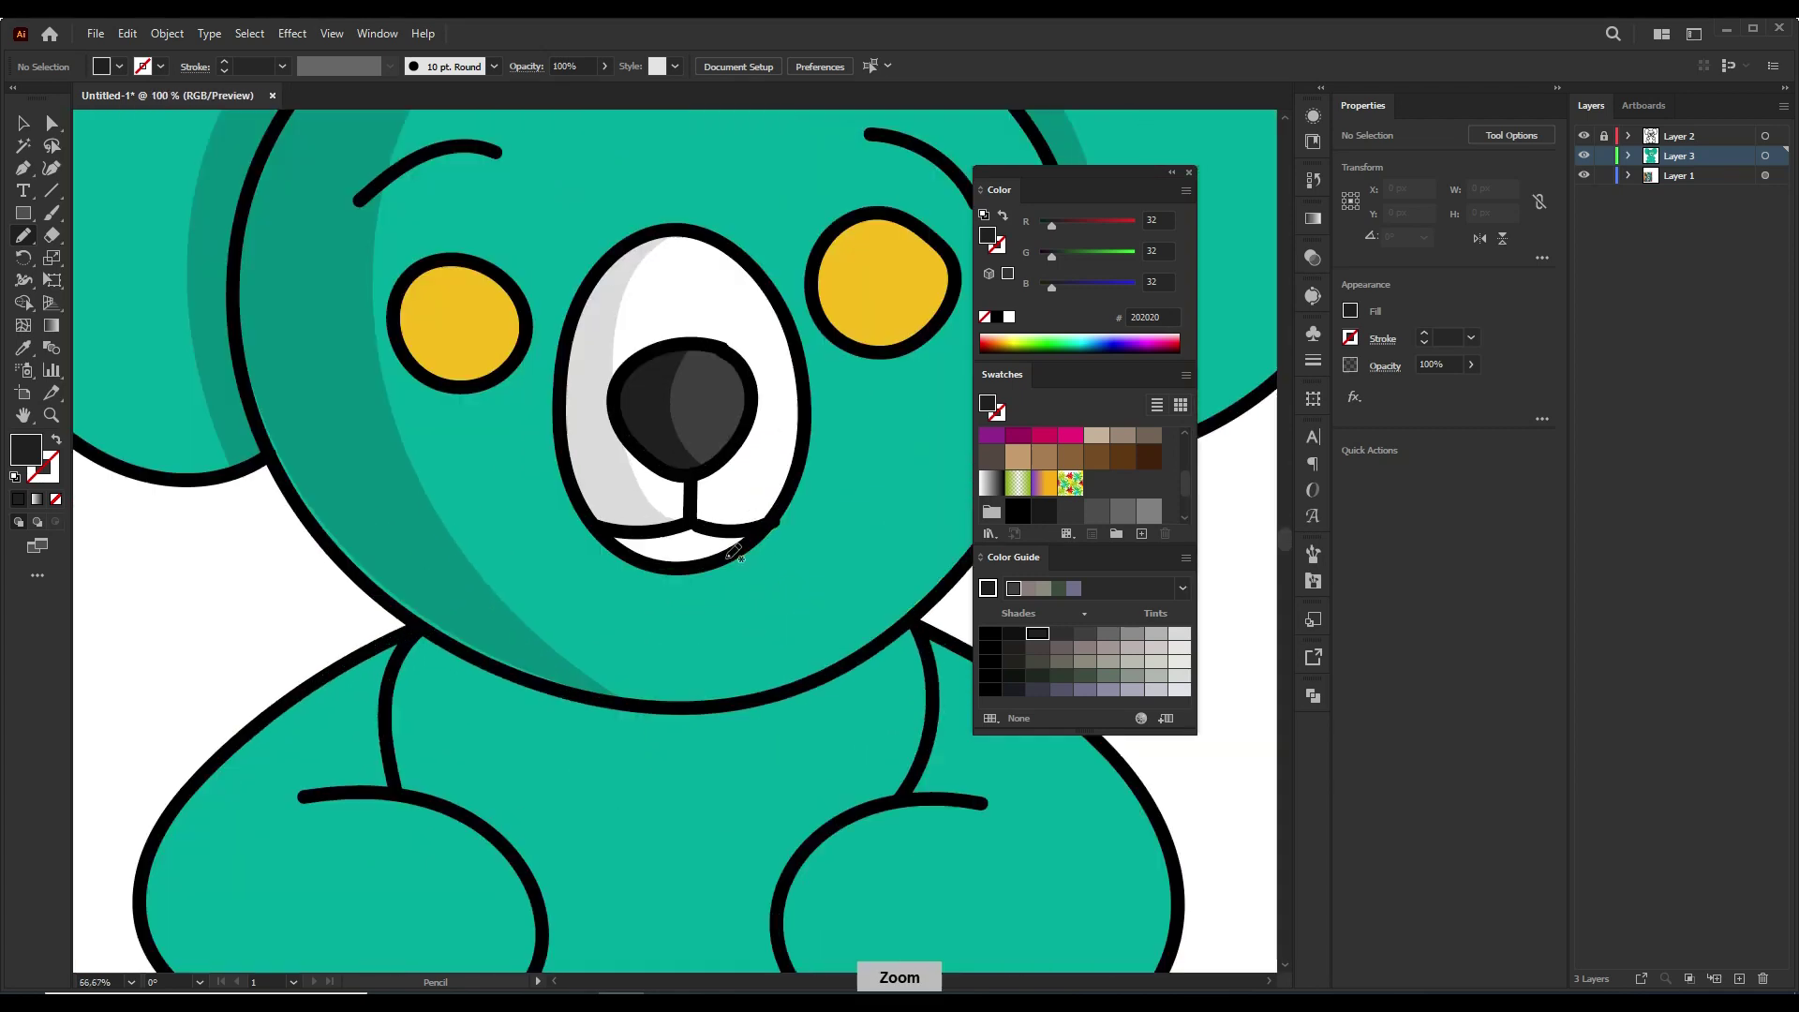
scroll(607, 489, up, 2)
- Extend the light grey muzzle shading along the lower muzzle edge
ctrl+click(607, 489)
drag(688, 514, 577, 520)
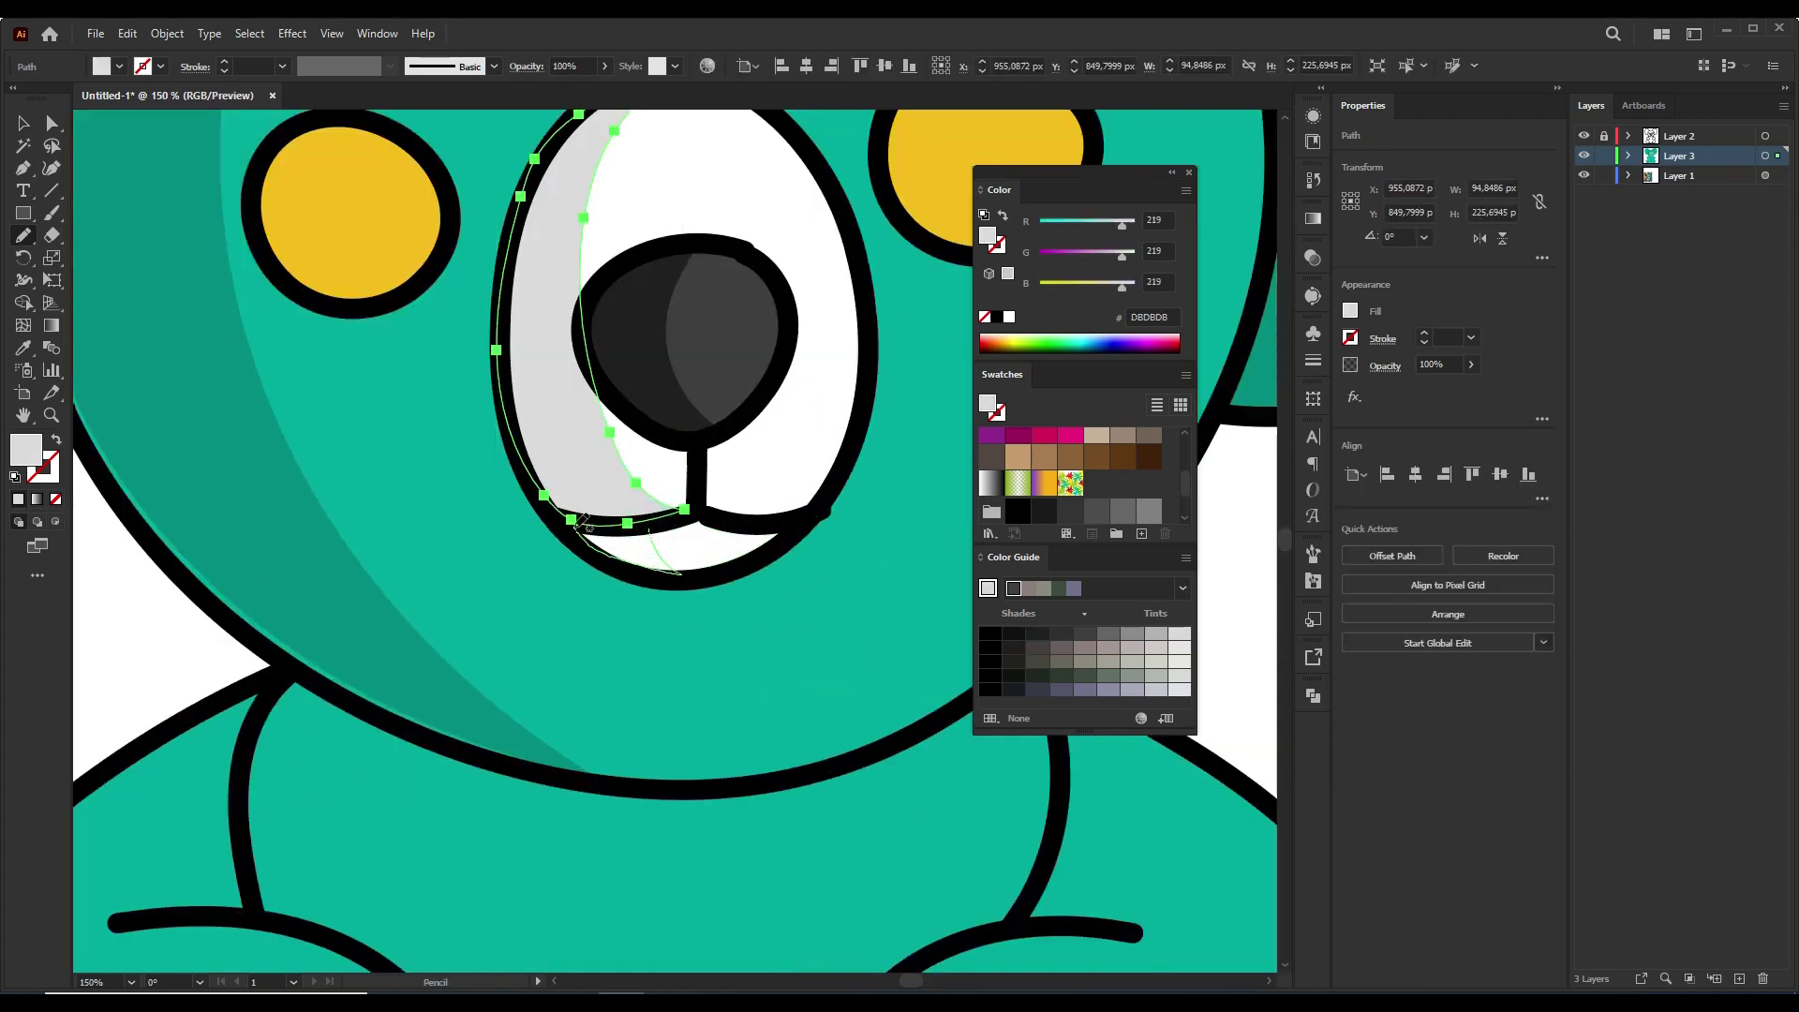
scroll(780, 410, down, 4)
scroll(855, 403, down, 1)
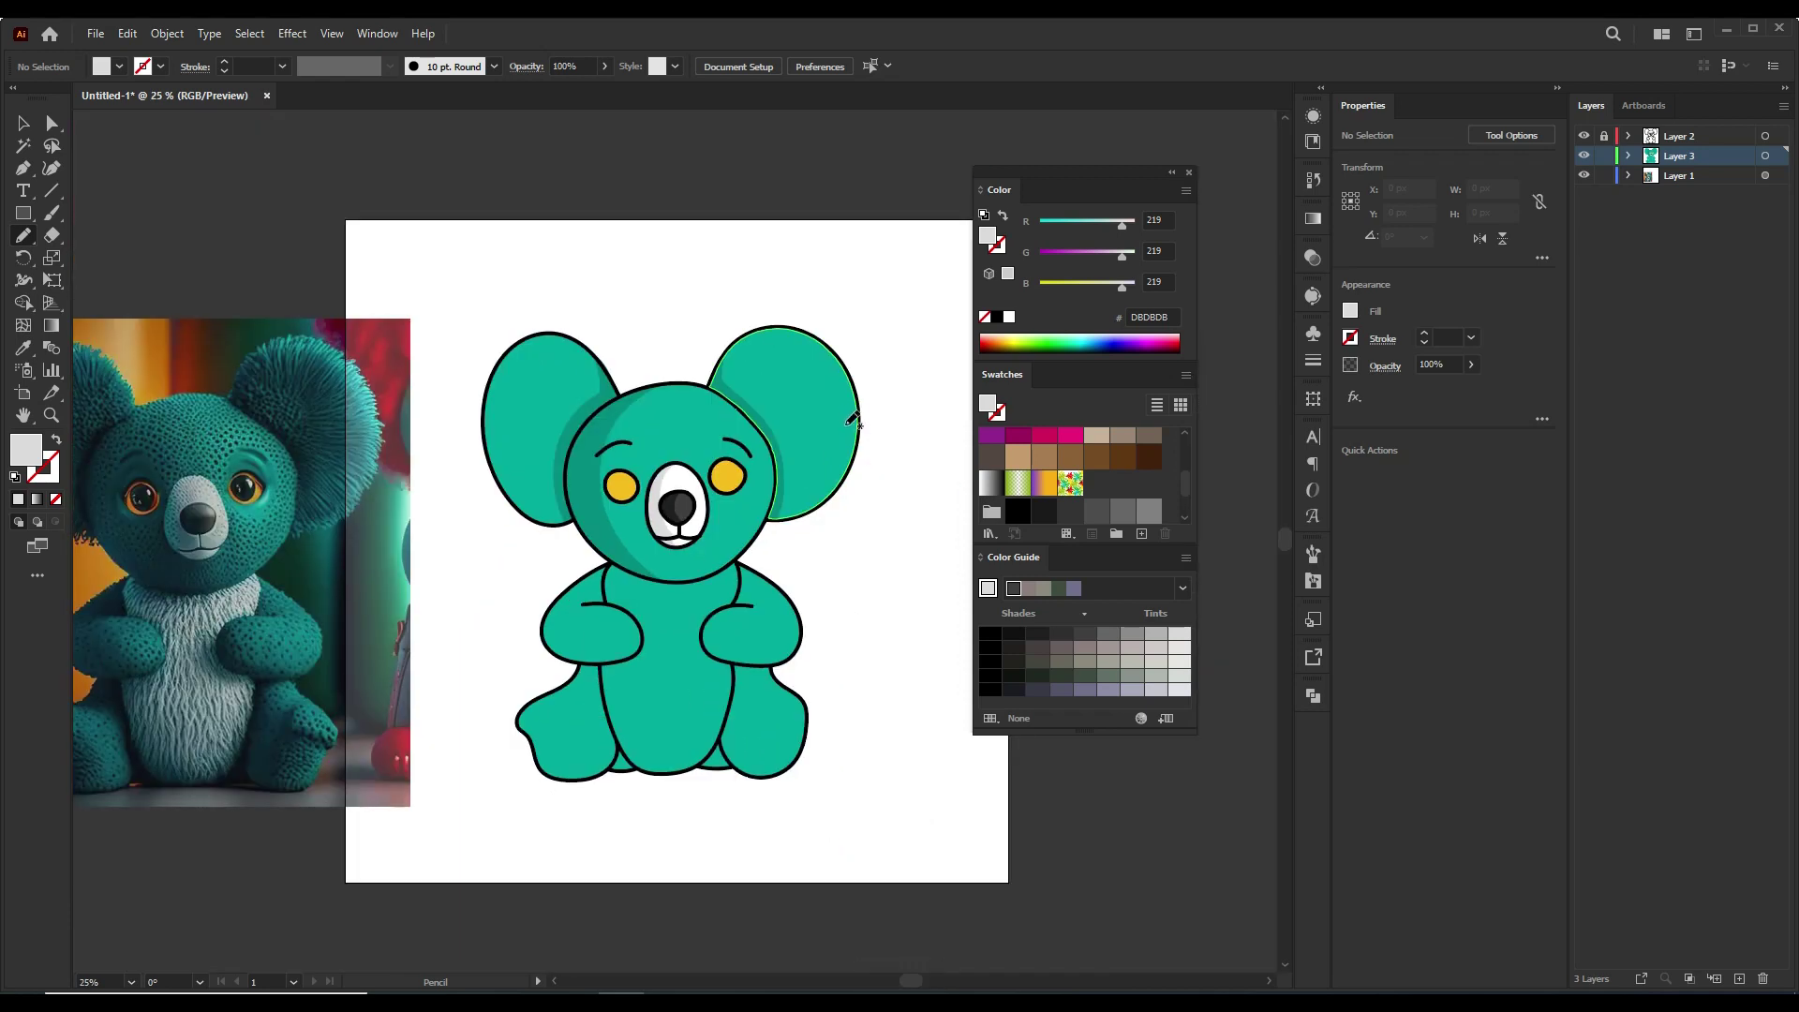
- Sample the dark teal and pencil inner-ear shapes in both ears, redrawing the left one
scroll(853, 420, up, 1)
drag(915, 401, 876, 418)
ctrl+click(753, 423)
scroll(521, 356, up, 2)
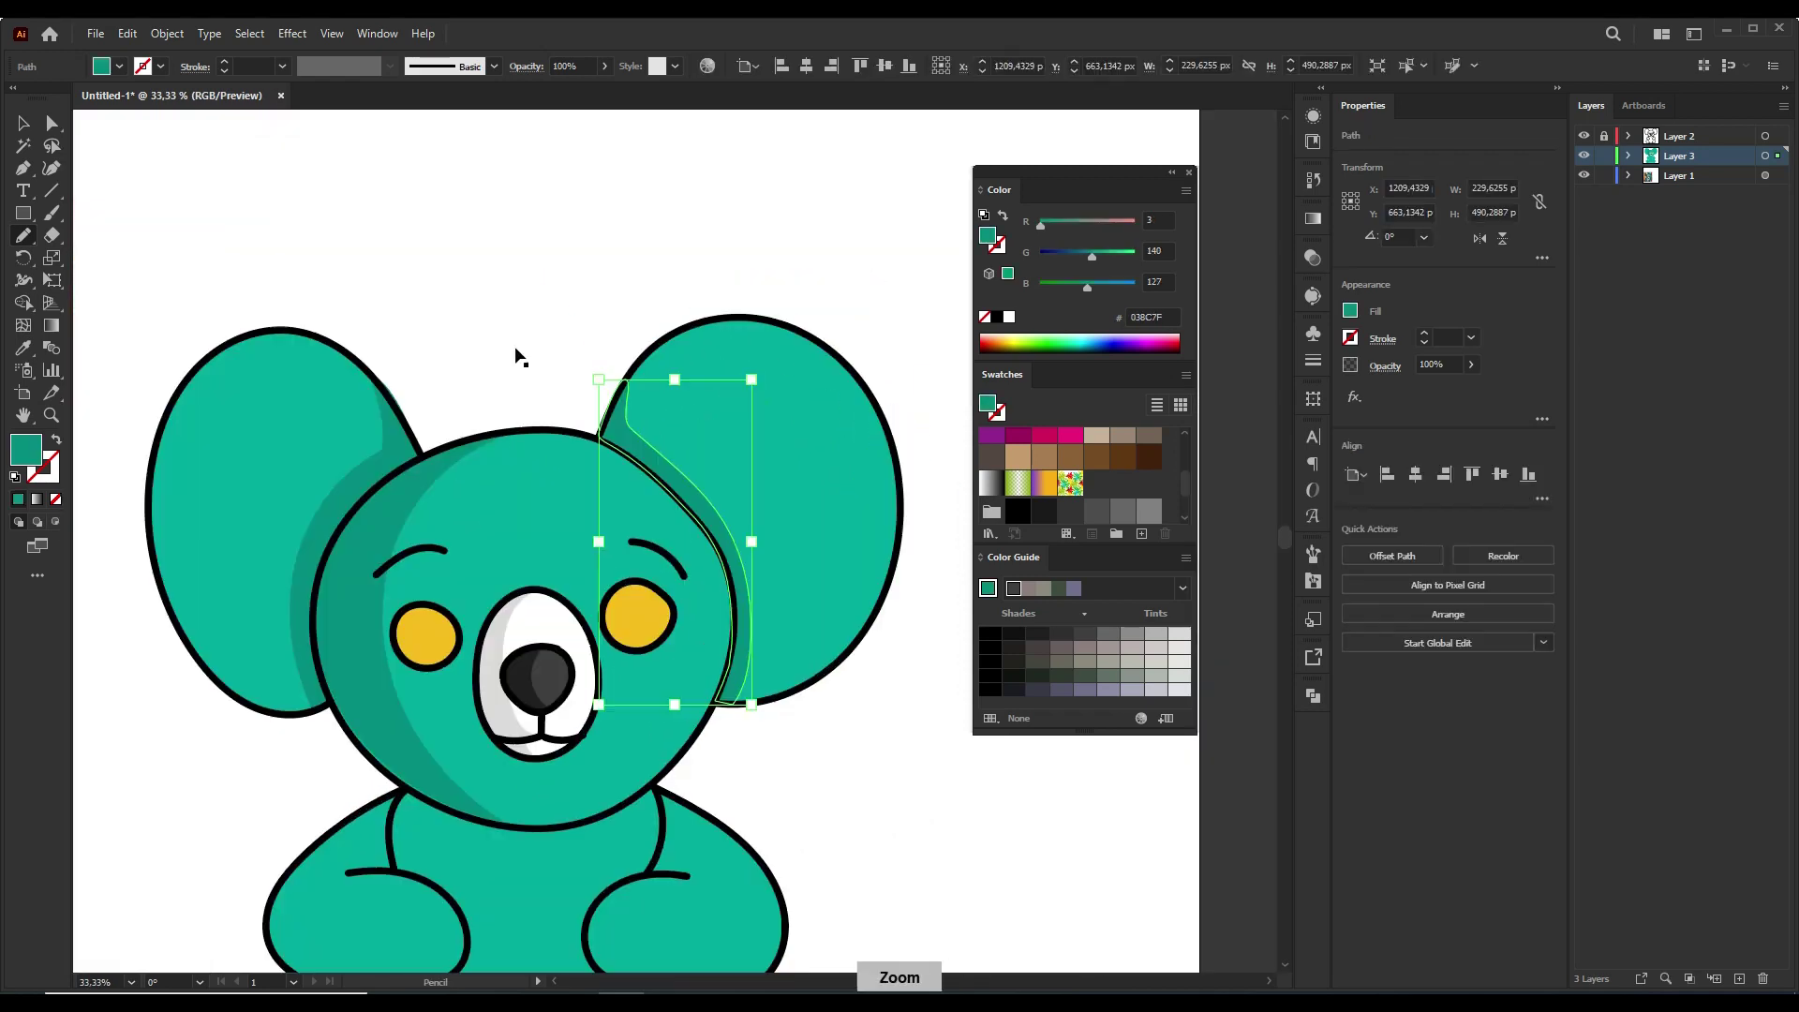
drag(321, 387, 340, 439)
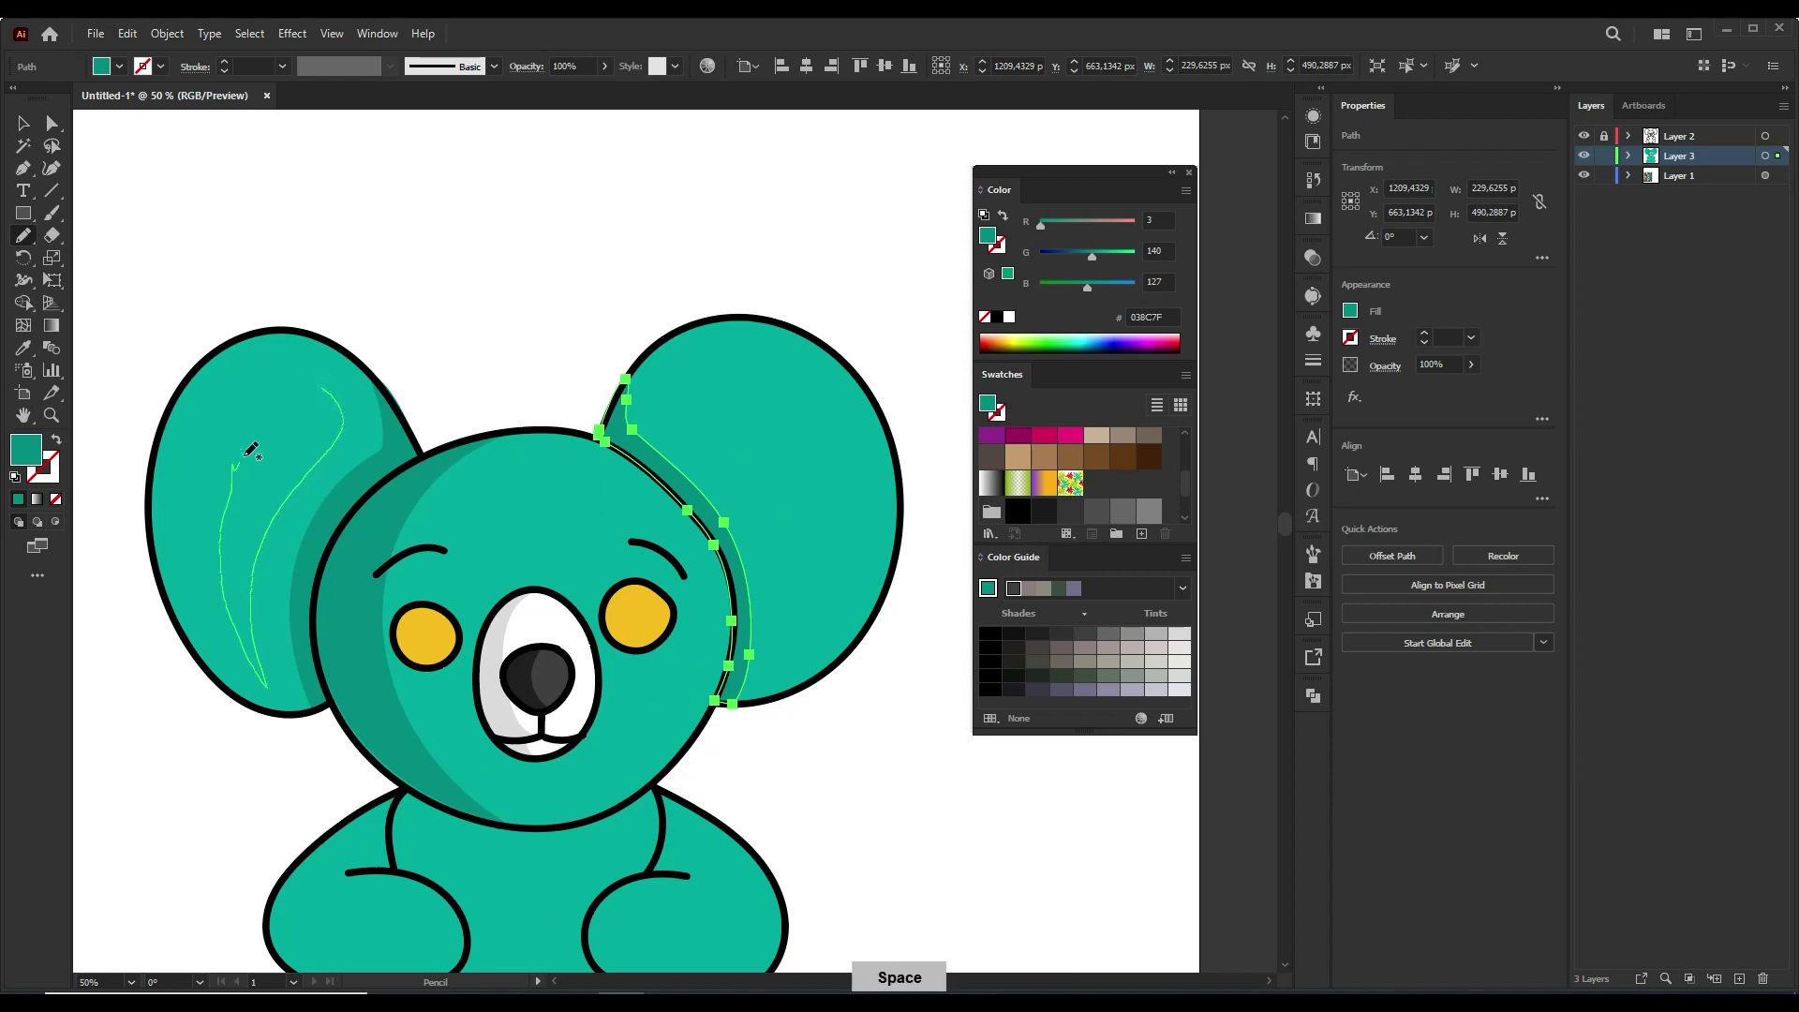
drag(272, 675, 249, 450)
key(ctrl+z)
drag(356, 428, 275, 670)
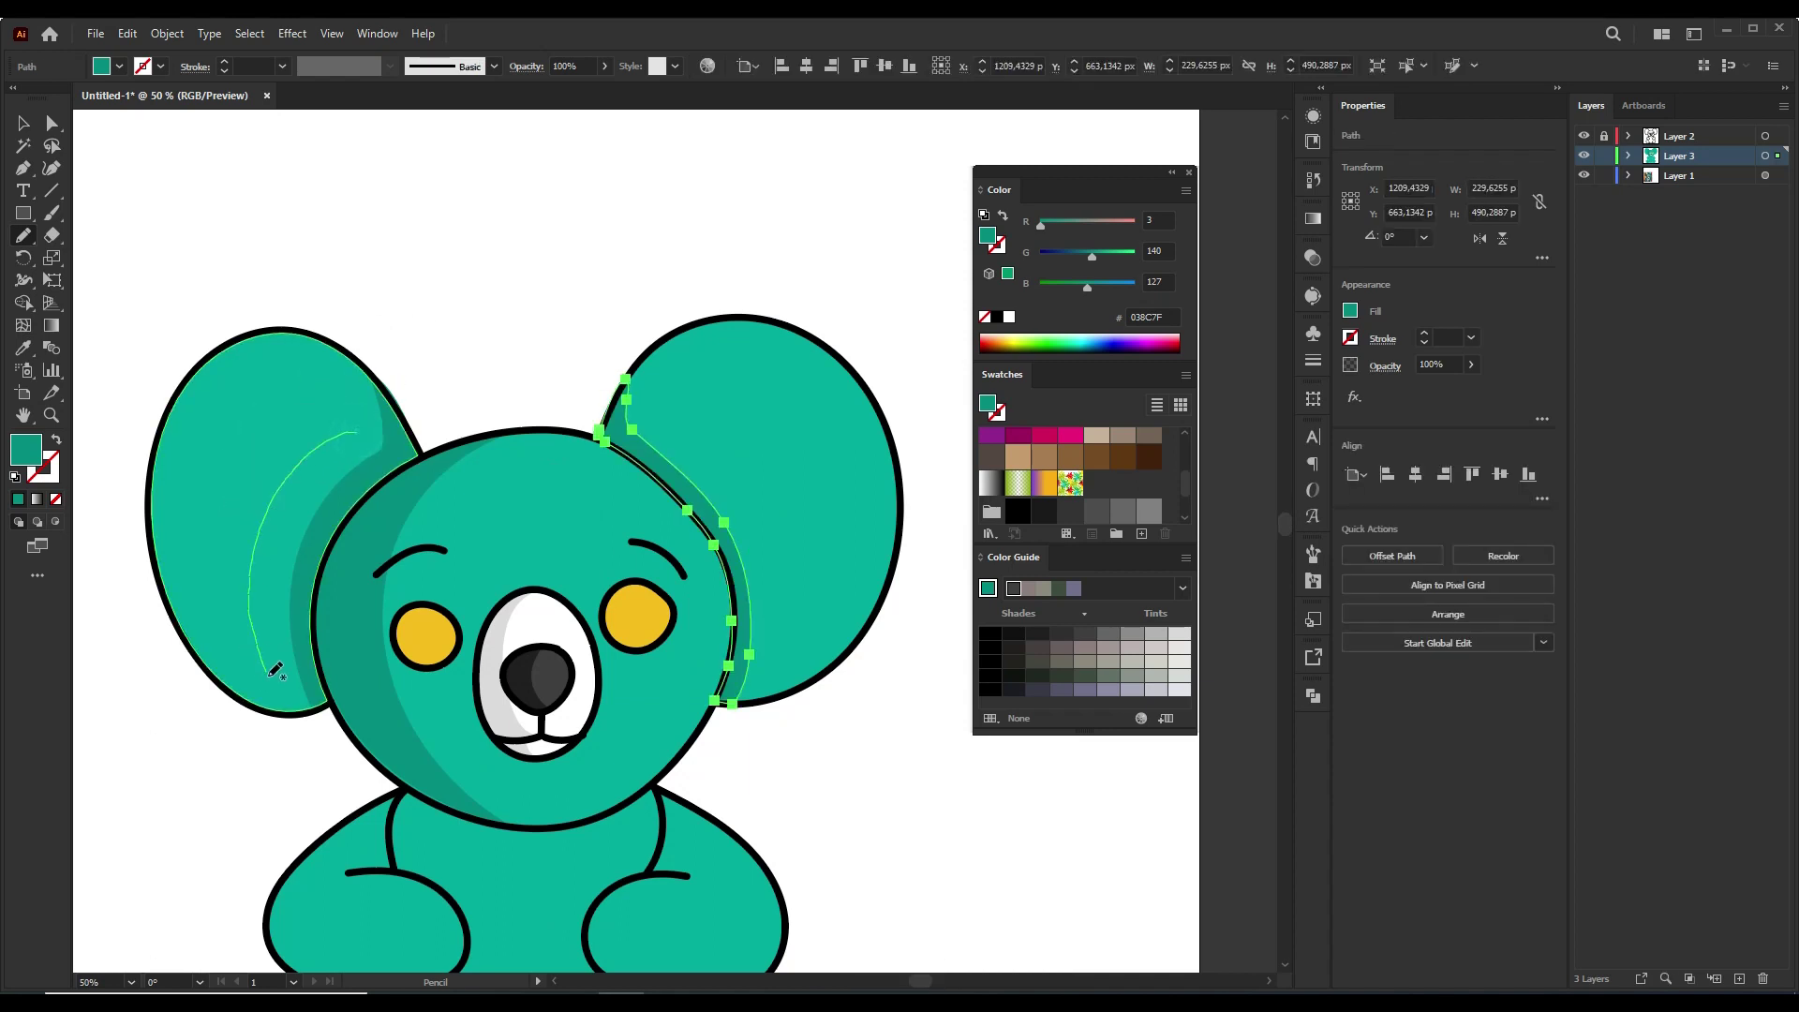
drag(359, 424, 358, 427)
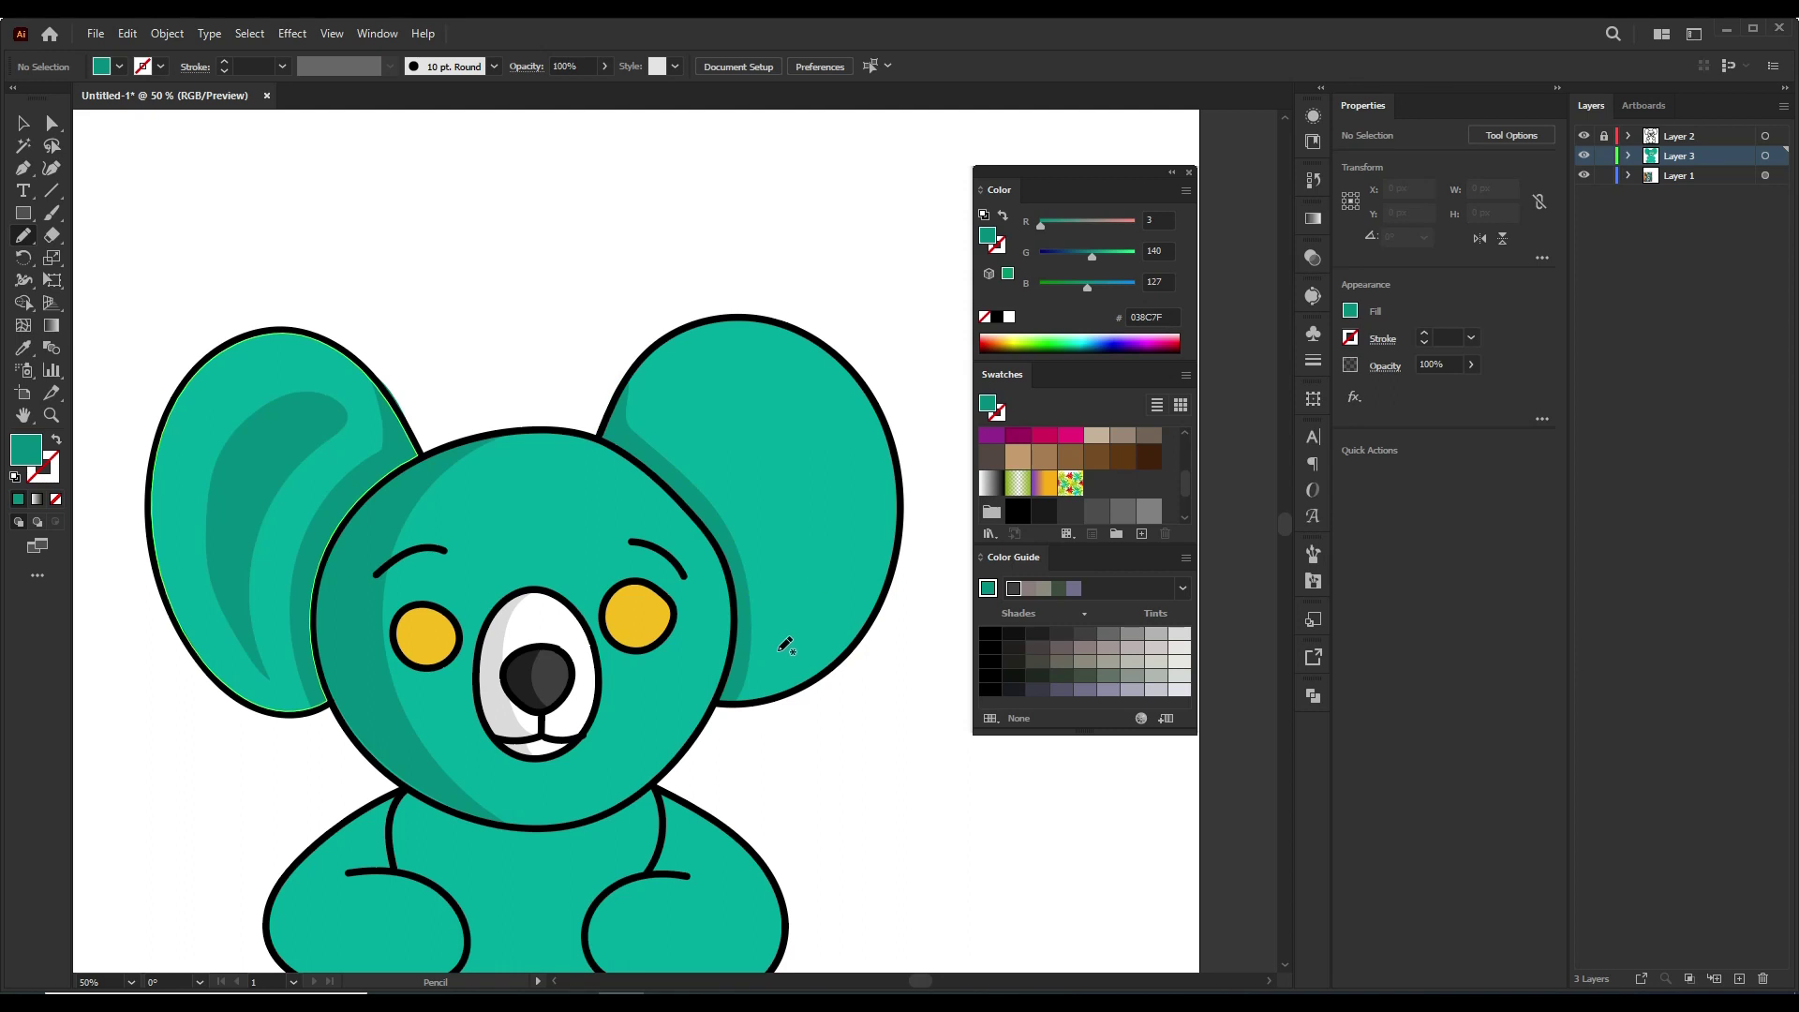
drag(817, 473, 782, 645)
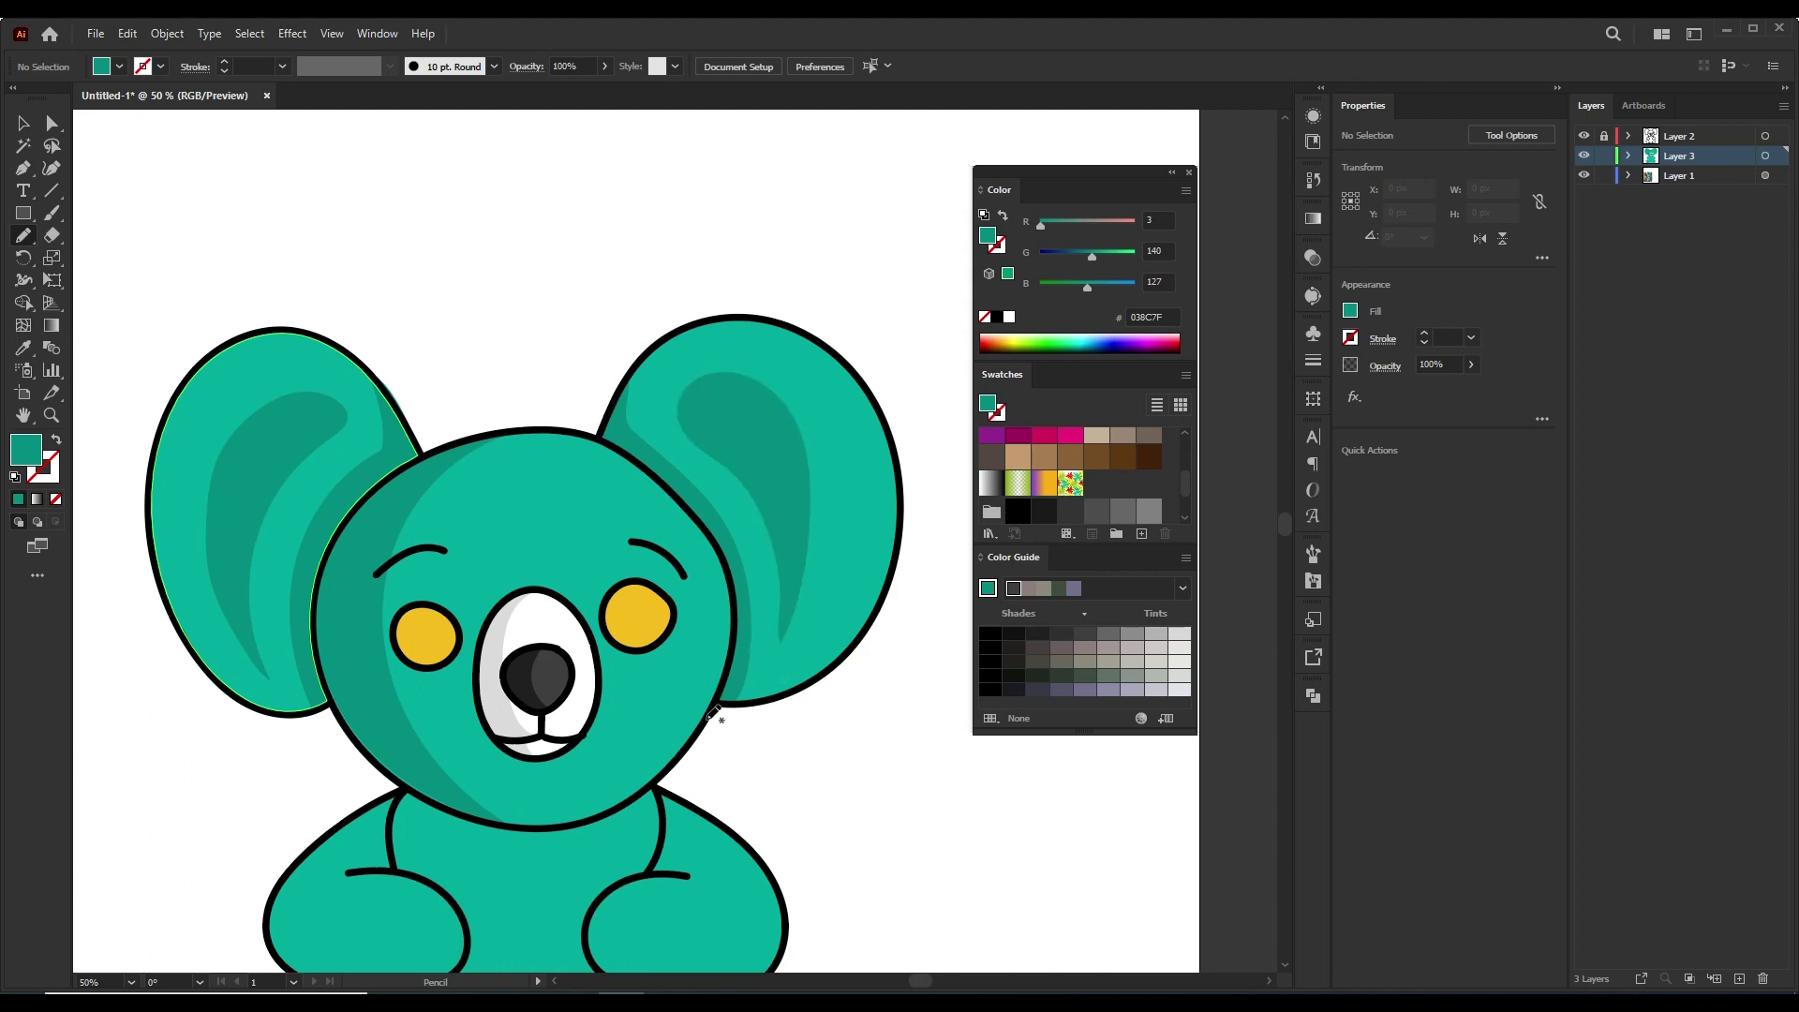
key(ctrl+minus)
drag(880, 554, 849, 541)
- Sample the ear's teal and set a brighter teal highlight fill
ctrl+click(789, 464)
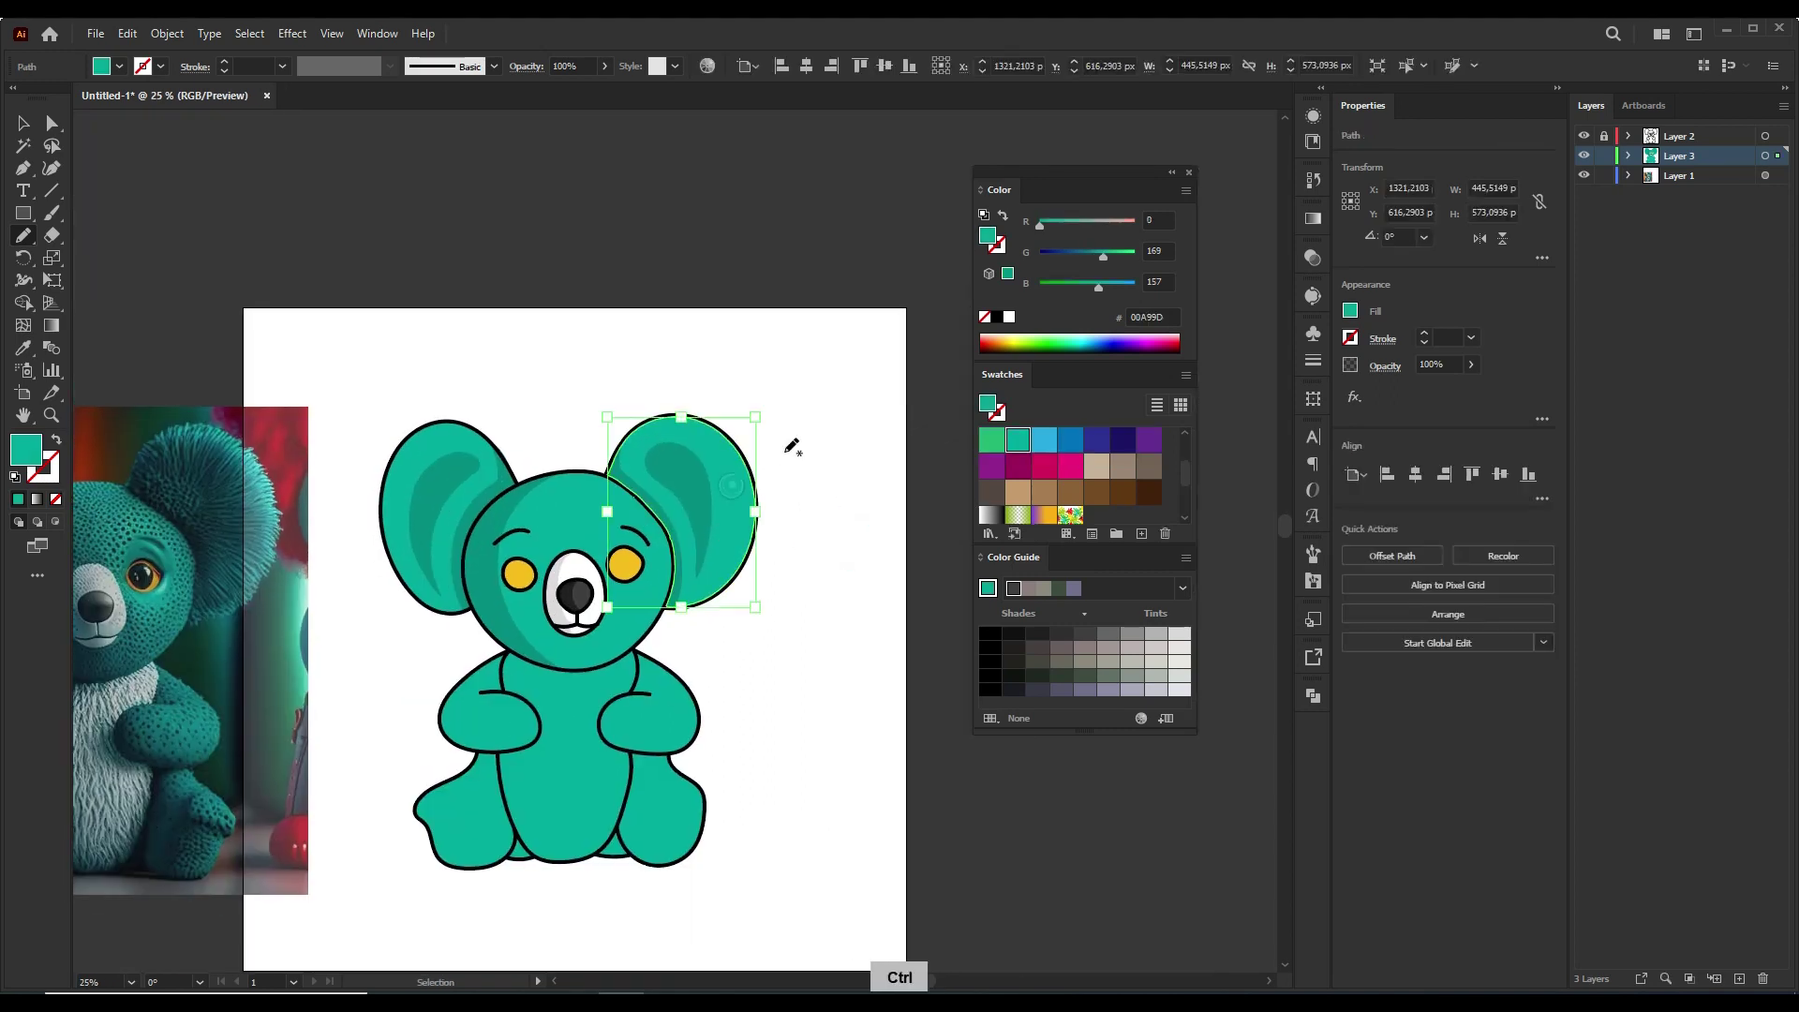
ctrl+click(818, 472)
key(ctrl+plus)
key(ctrl+plus)
key(ctrl+plus)
double_click(987, 403)
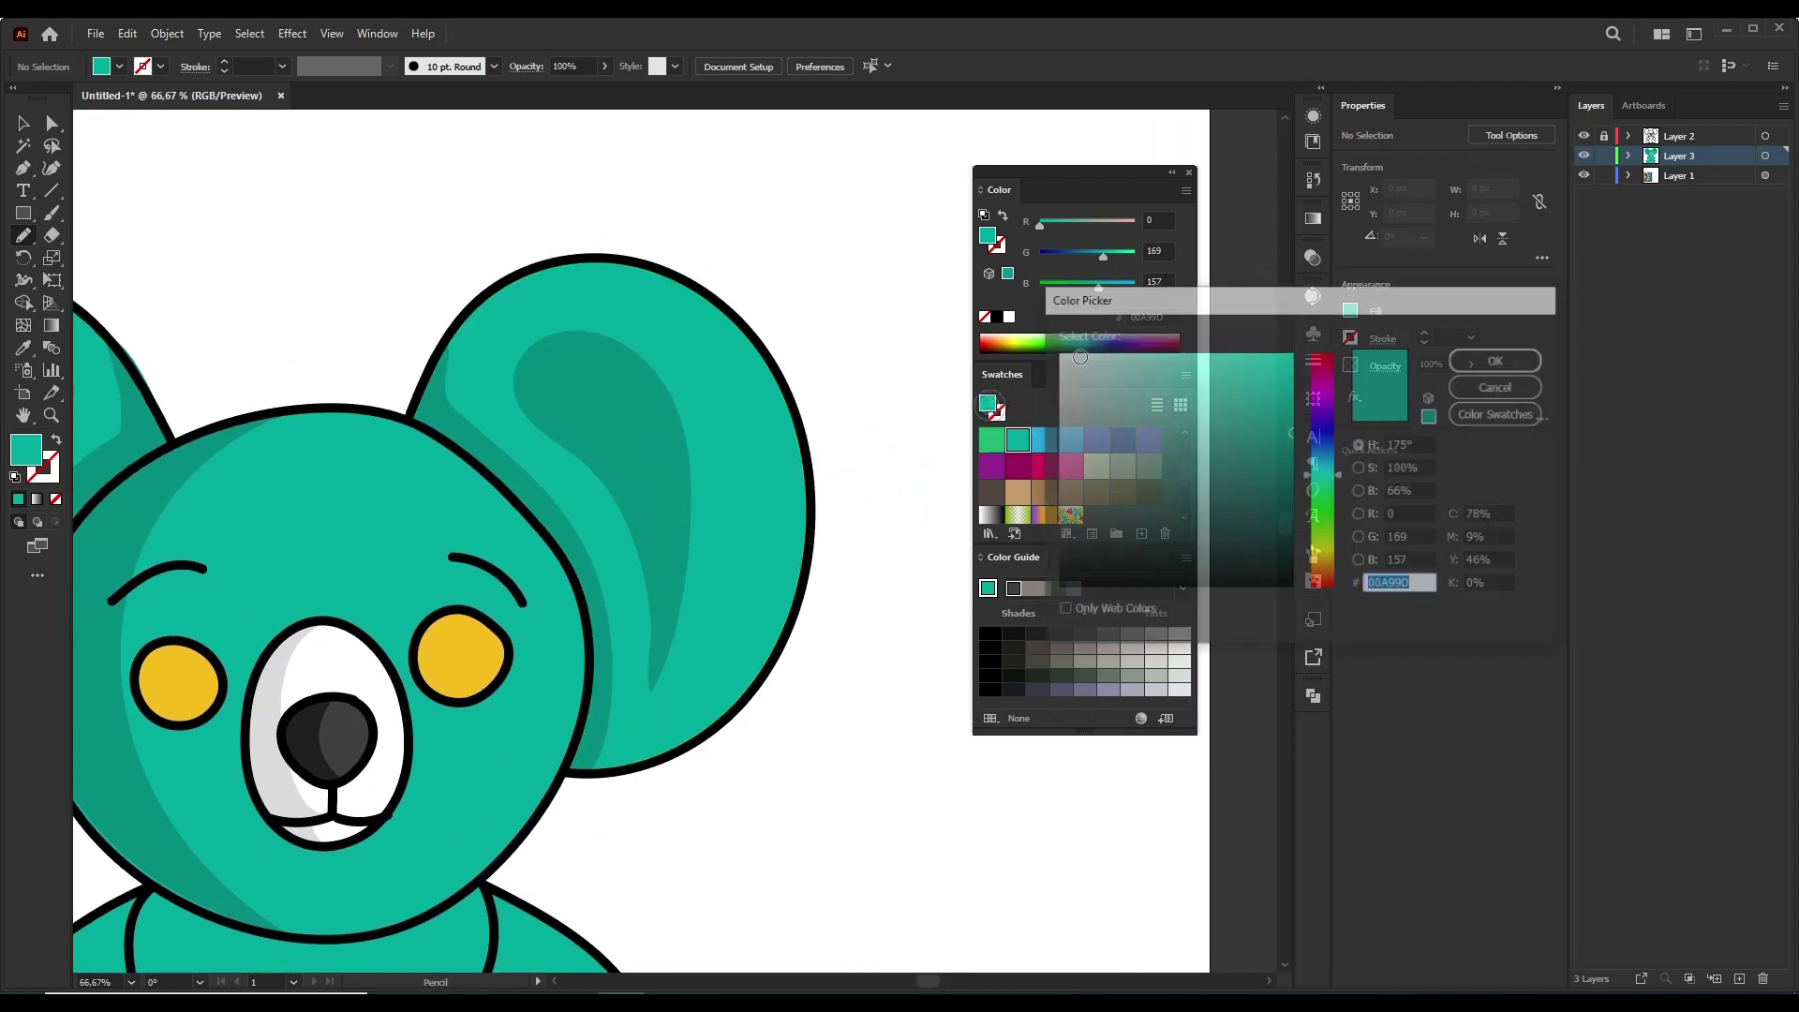
click(1476, 364)
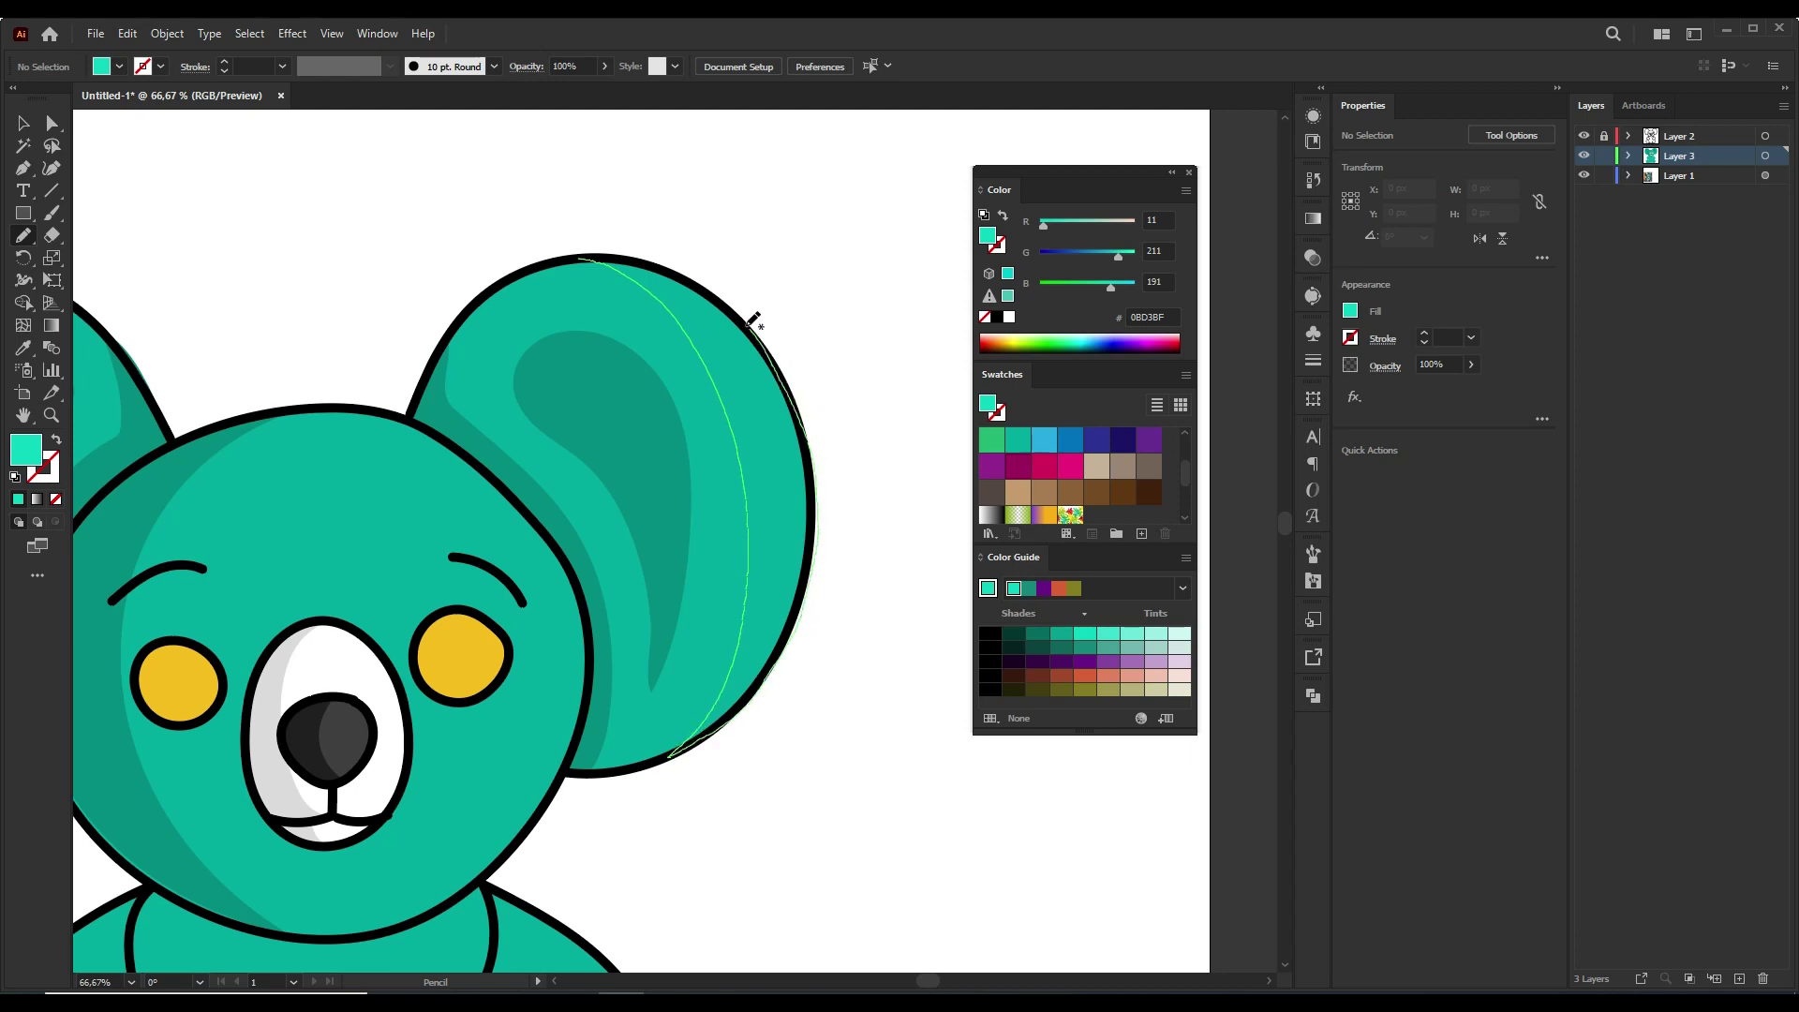
scroll(691, 390, down, 1)
scroll(803, 369, down, 2)
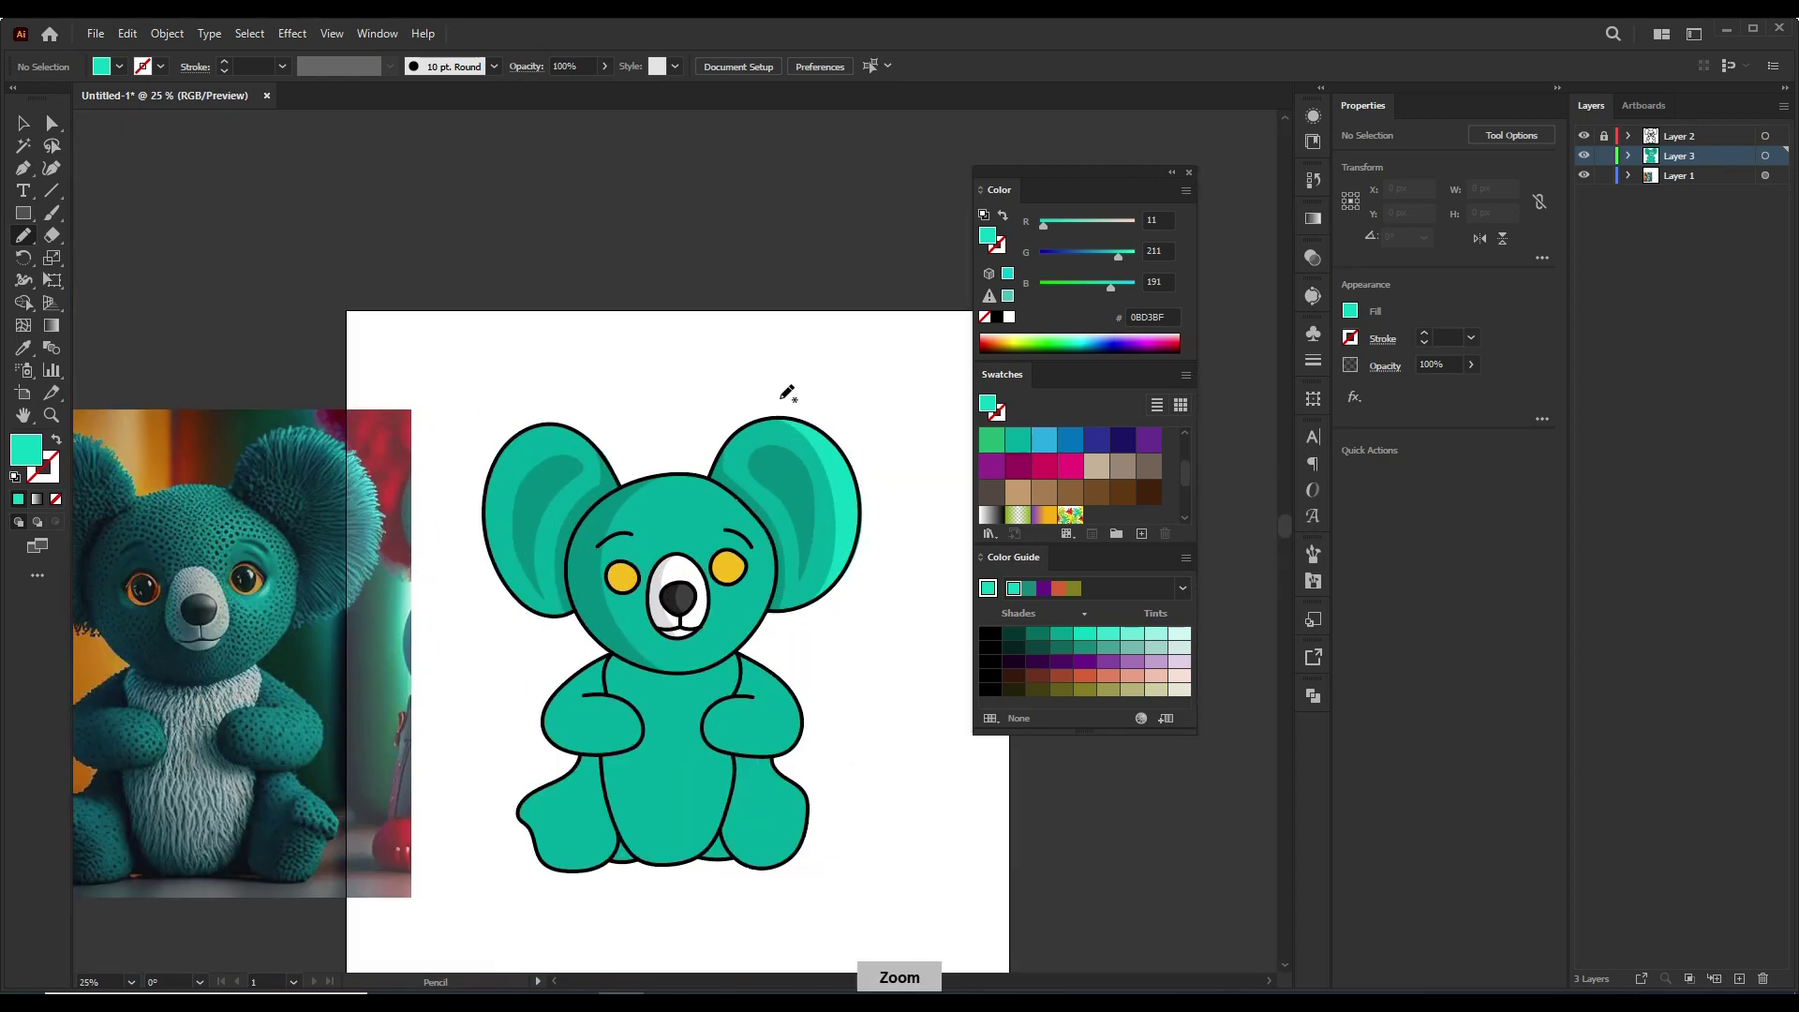
scroll(512, 338, up, 2)
- Draw a light teal highlight along the top of the left ear
drag(513, 337, 312, 405)
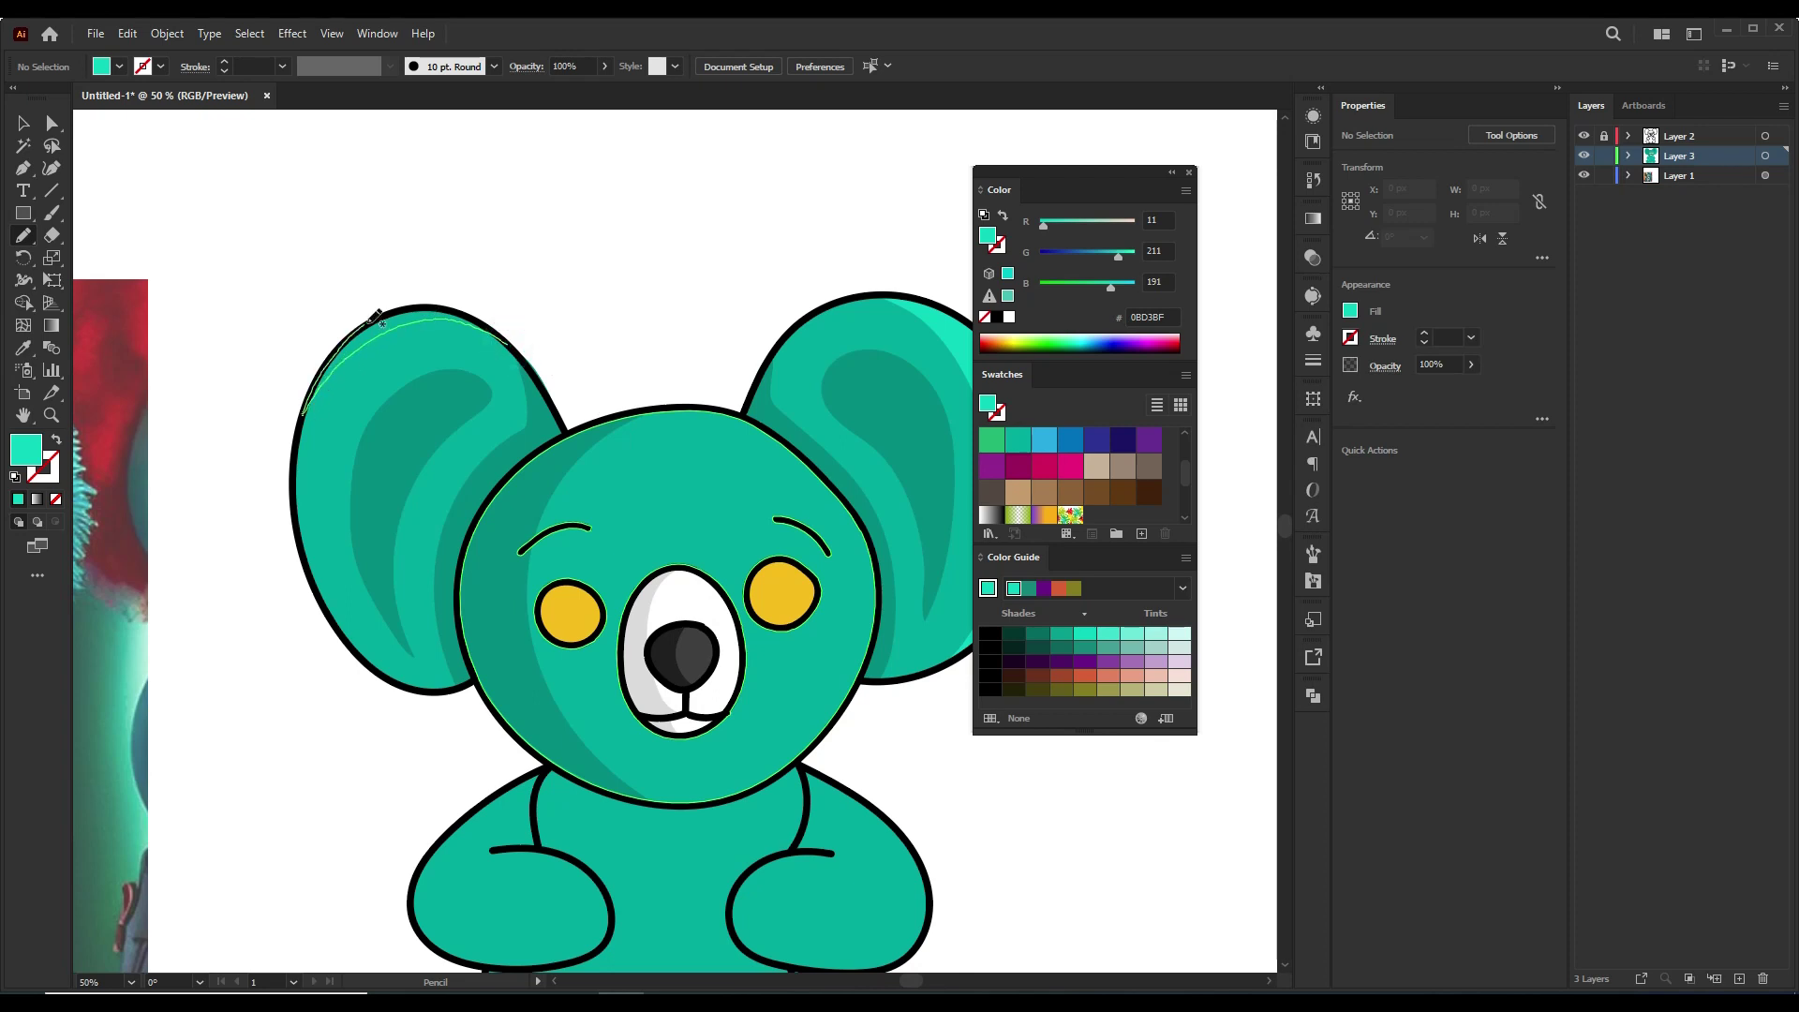
scroll(655, 365, down, 2)
scroll(851, 567, down, 1)
scroll(848, 565, up, 2)
scroll(846, 564, down, 2)
scroll(678, 536, up, 1)
scroll(683, 563, up, 1)
scroll(683, 540, up, 1)
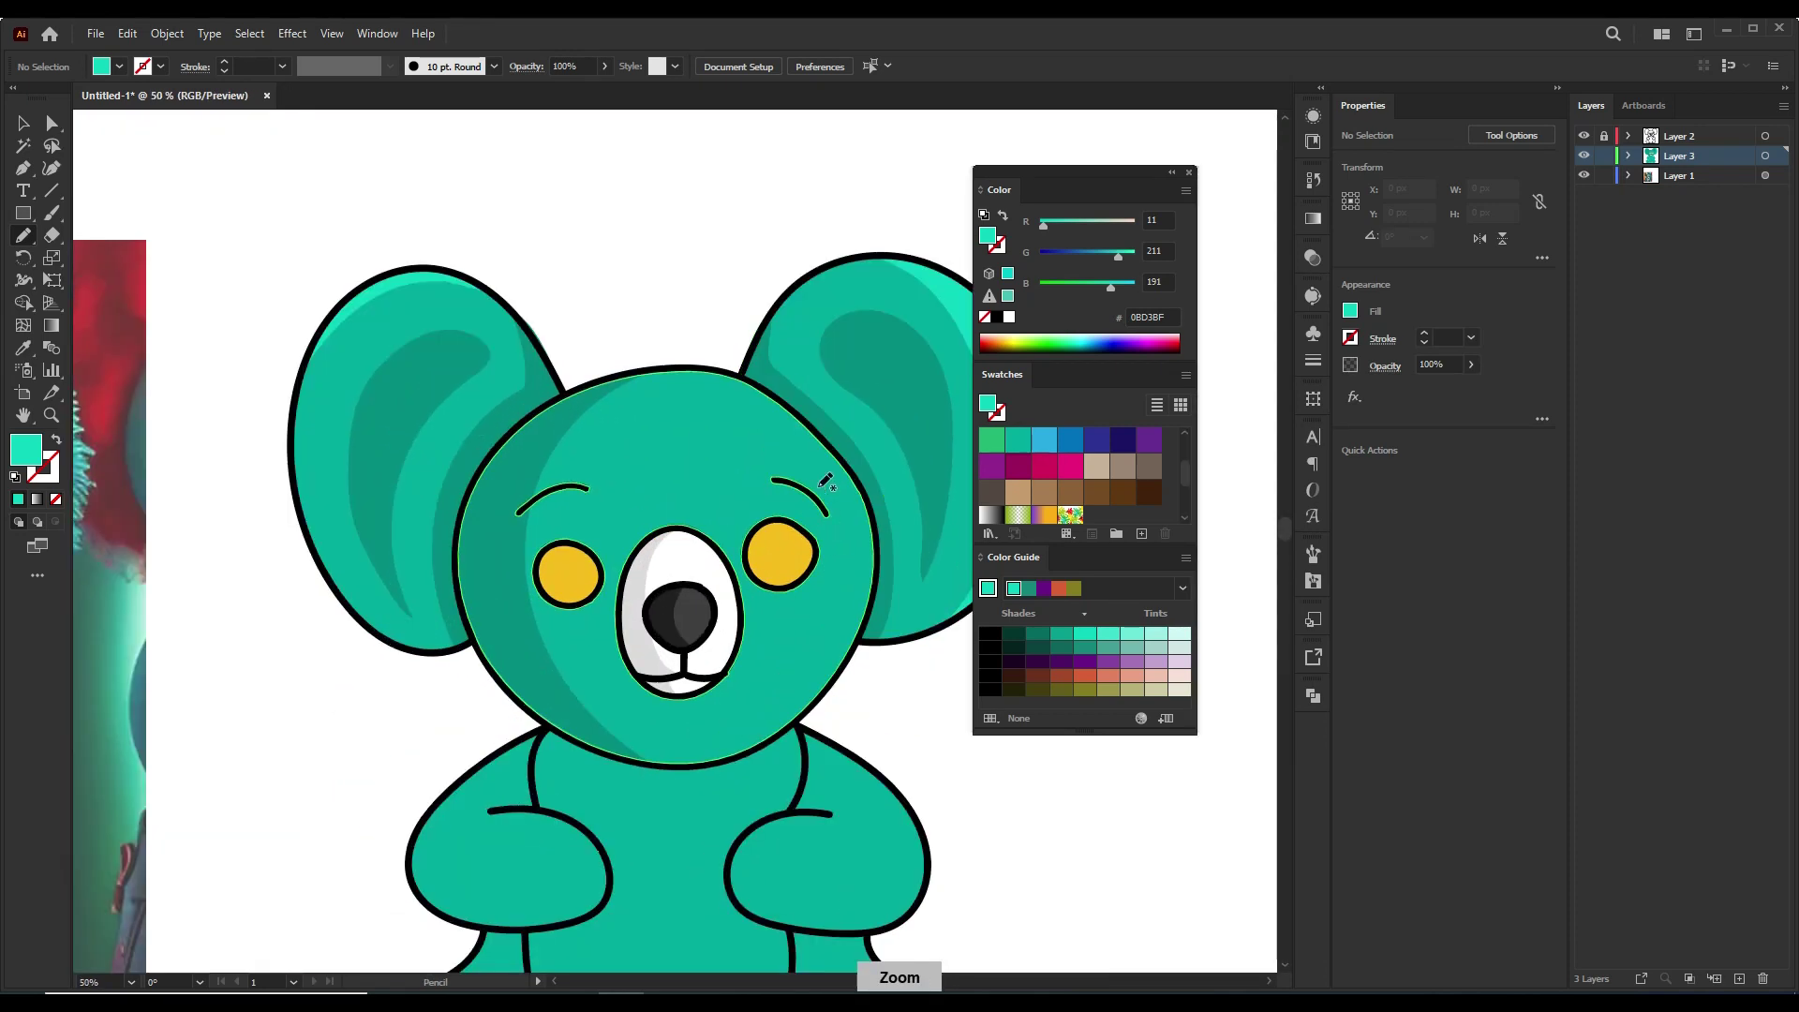
- Draw a light teal highlight down the right side of the head
ctrl+click(783, 423)
ctrl+click(705, 274)
ctrl+click(926, 283)
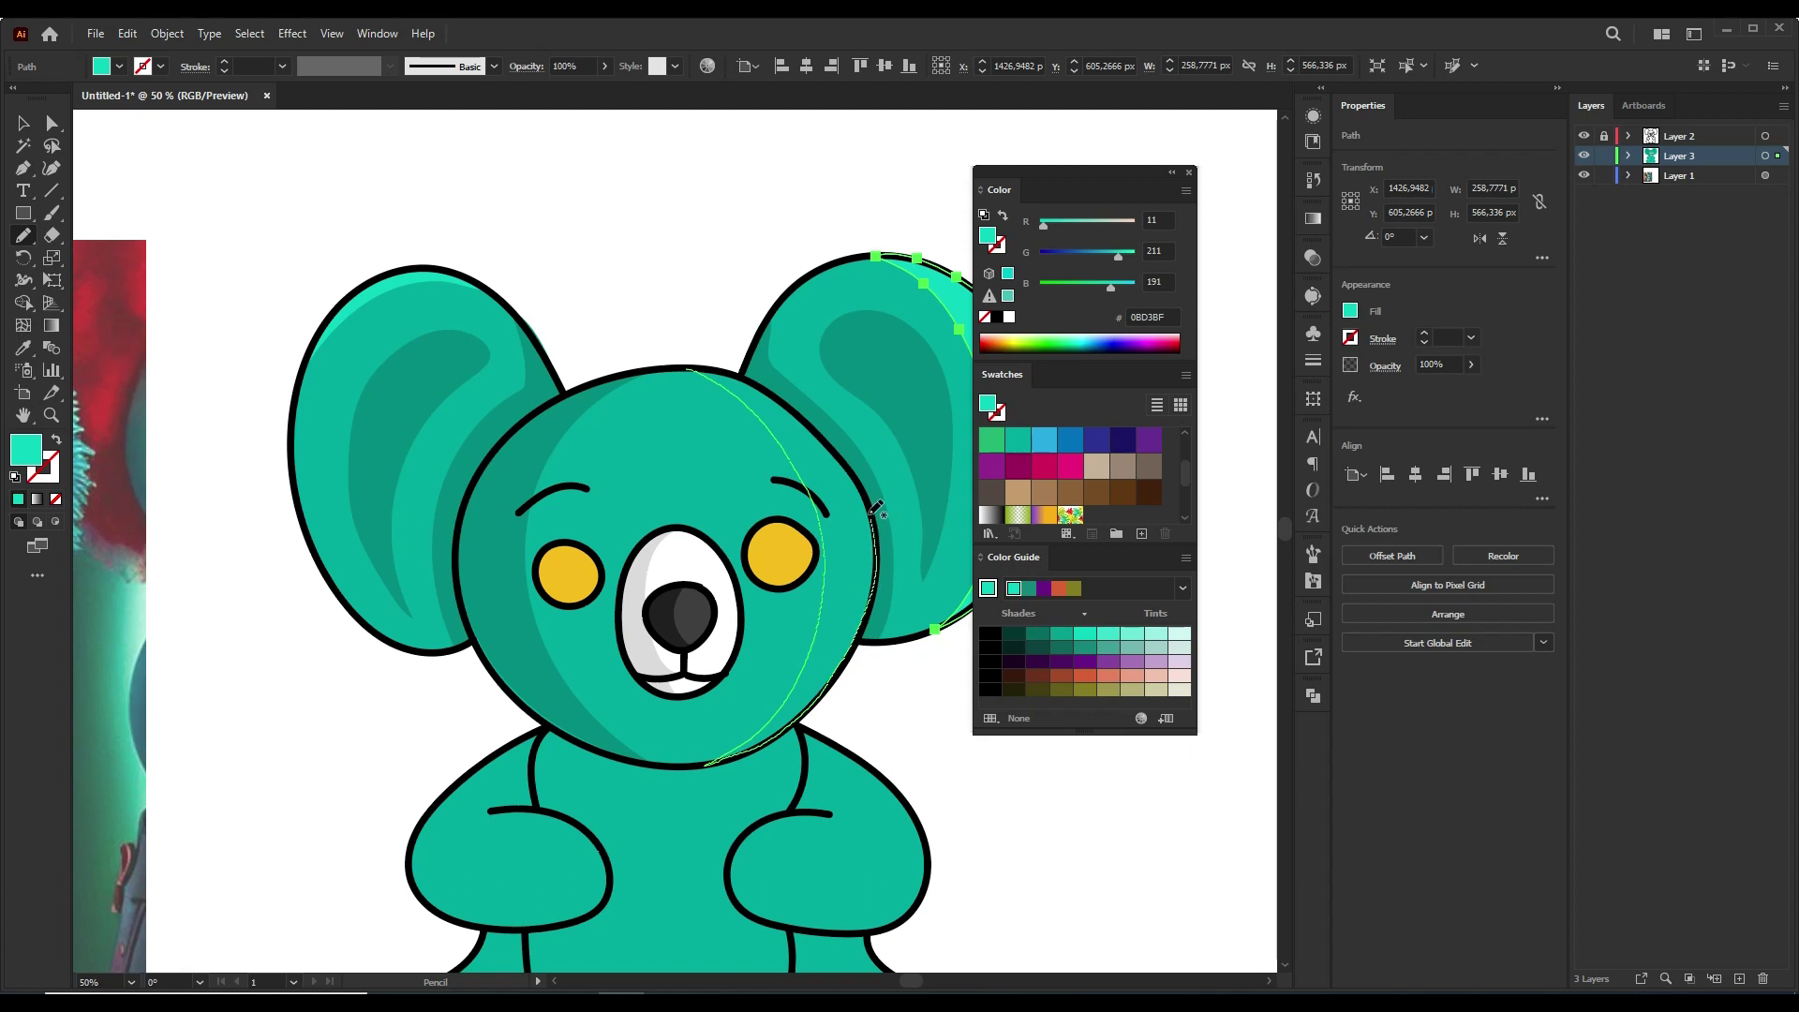
drag(787, 396, 789, 397)
scroll(884, 581, down, 2)
scroll(883, 582, up, 2)
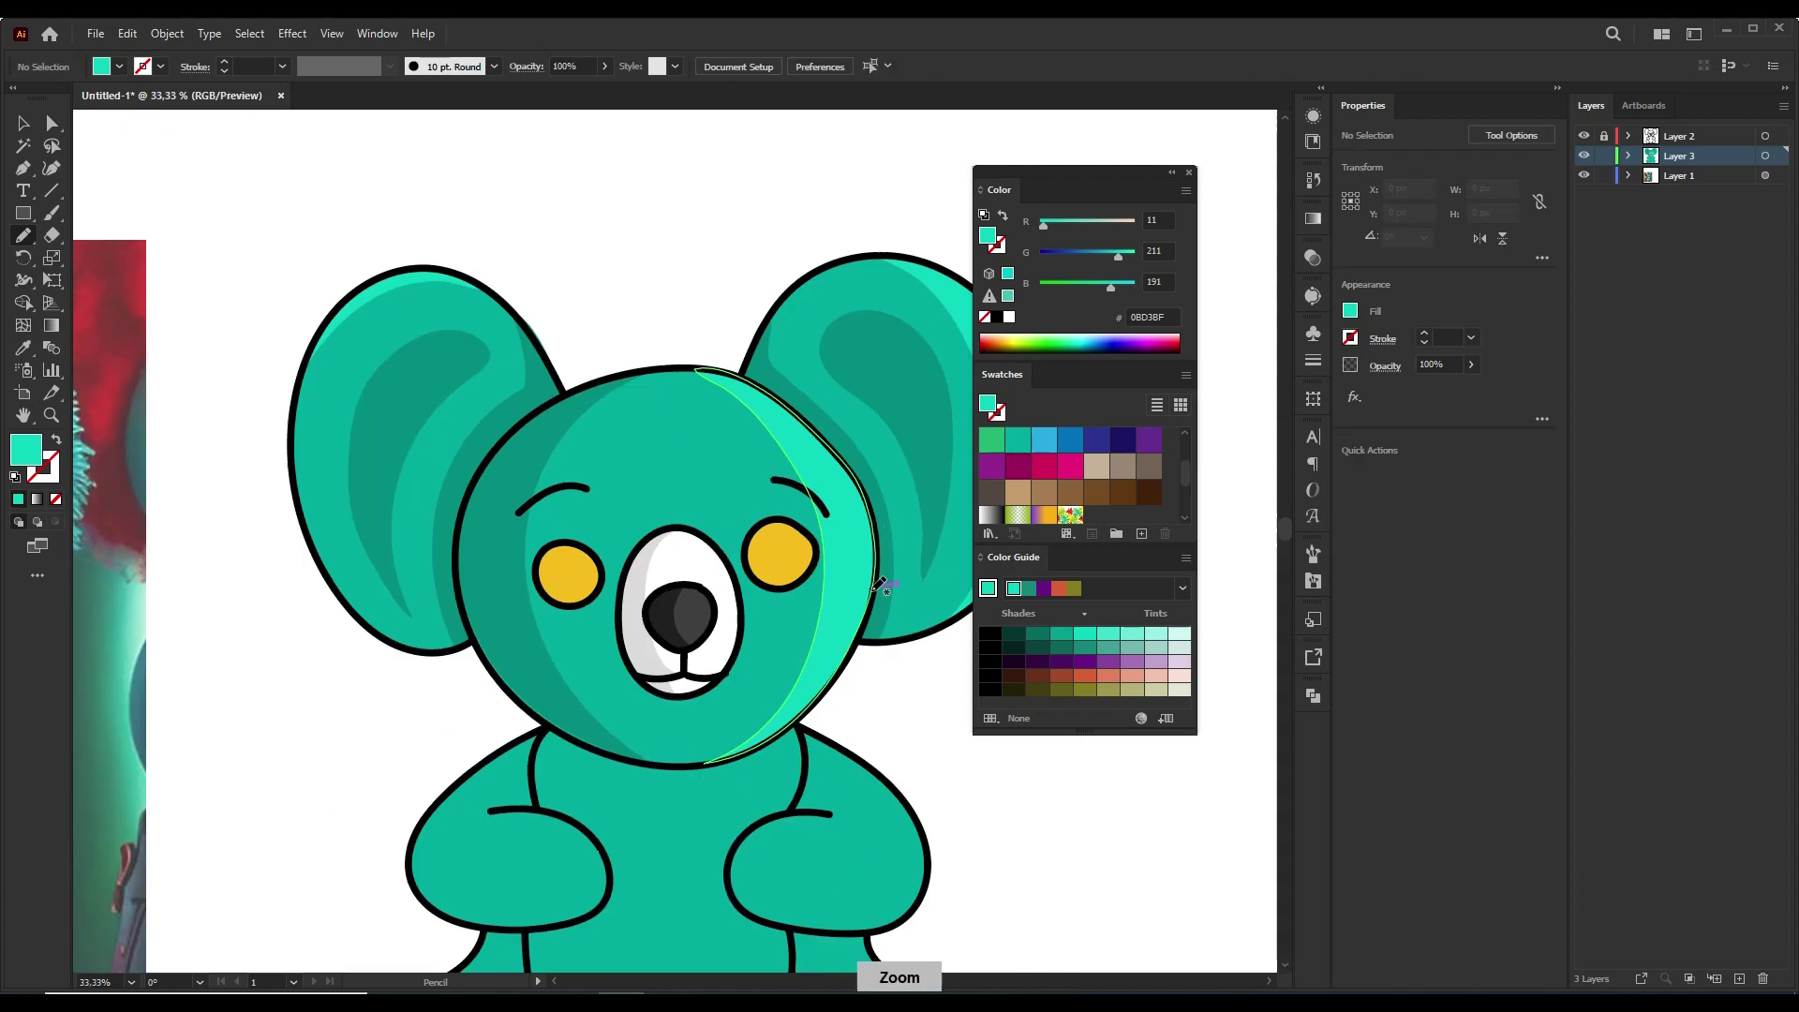
scroll(786, 391, up, 1)
- Set the fill to teal 04B2A1, draw a head shading patch, then undo it
ctrl+click(689, 241)
click(1018, 439)
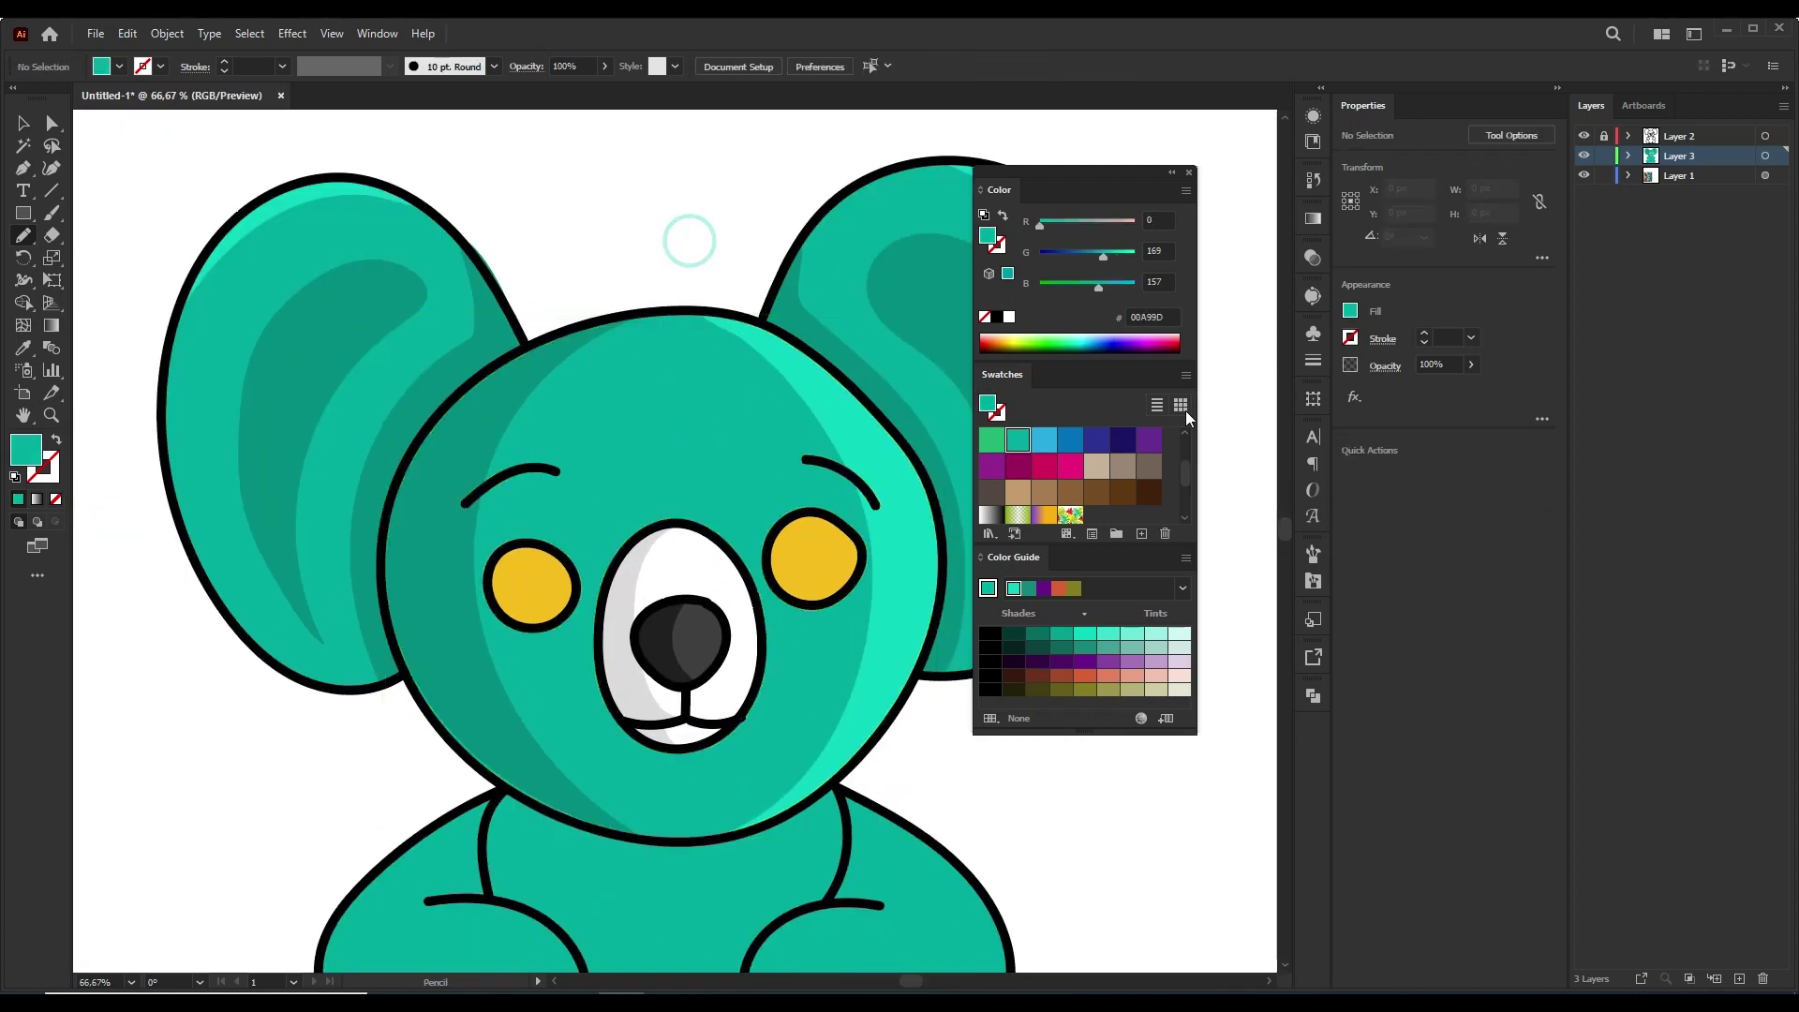
double_click(988, 403)
click(1287, 427)
click(1496, 357)
mouse_move(703, 355)
mouse_down()
mouse_move(642, 363)
mouse_move(703, 358)
mouse_up()
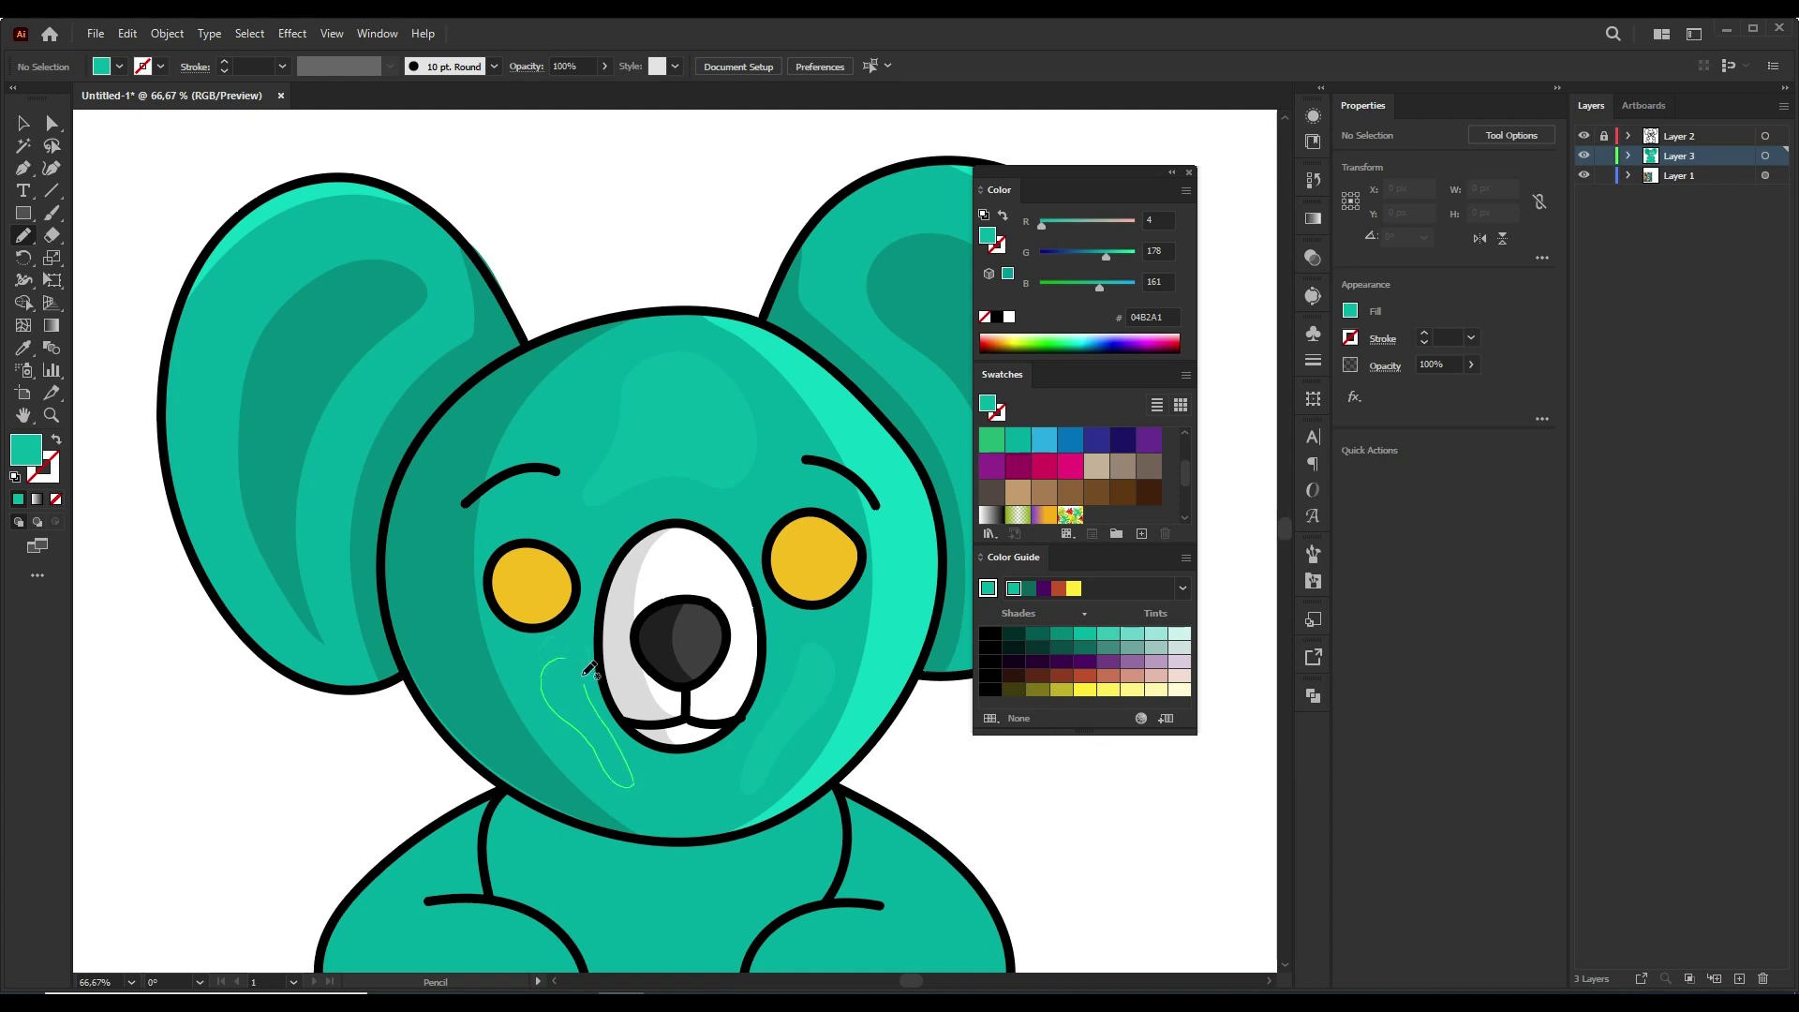
key(ctrl+z)
key(ctrl+z)
scroll(909, 581, down, 3)
scroll(910, 581, up, 3)
key(ctrl+plus)
- Set the fill to black and try freehand pupils in the left eye, undoing both attempts
ctrl+click(475, 607)
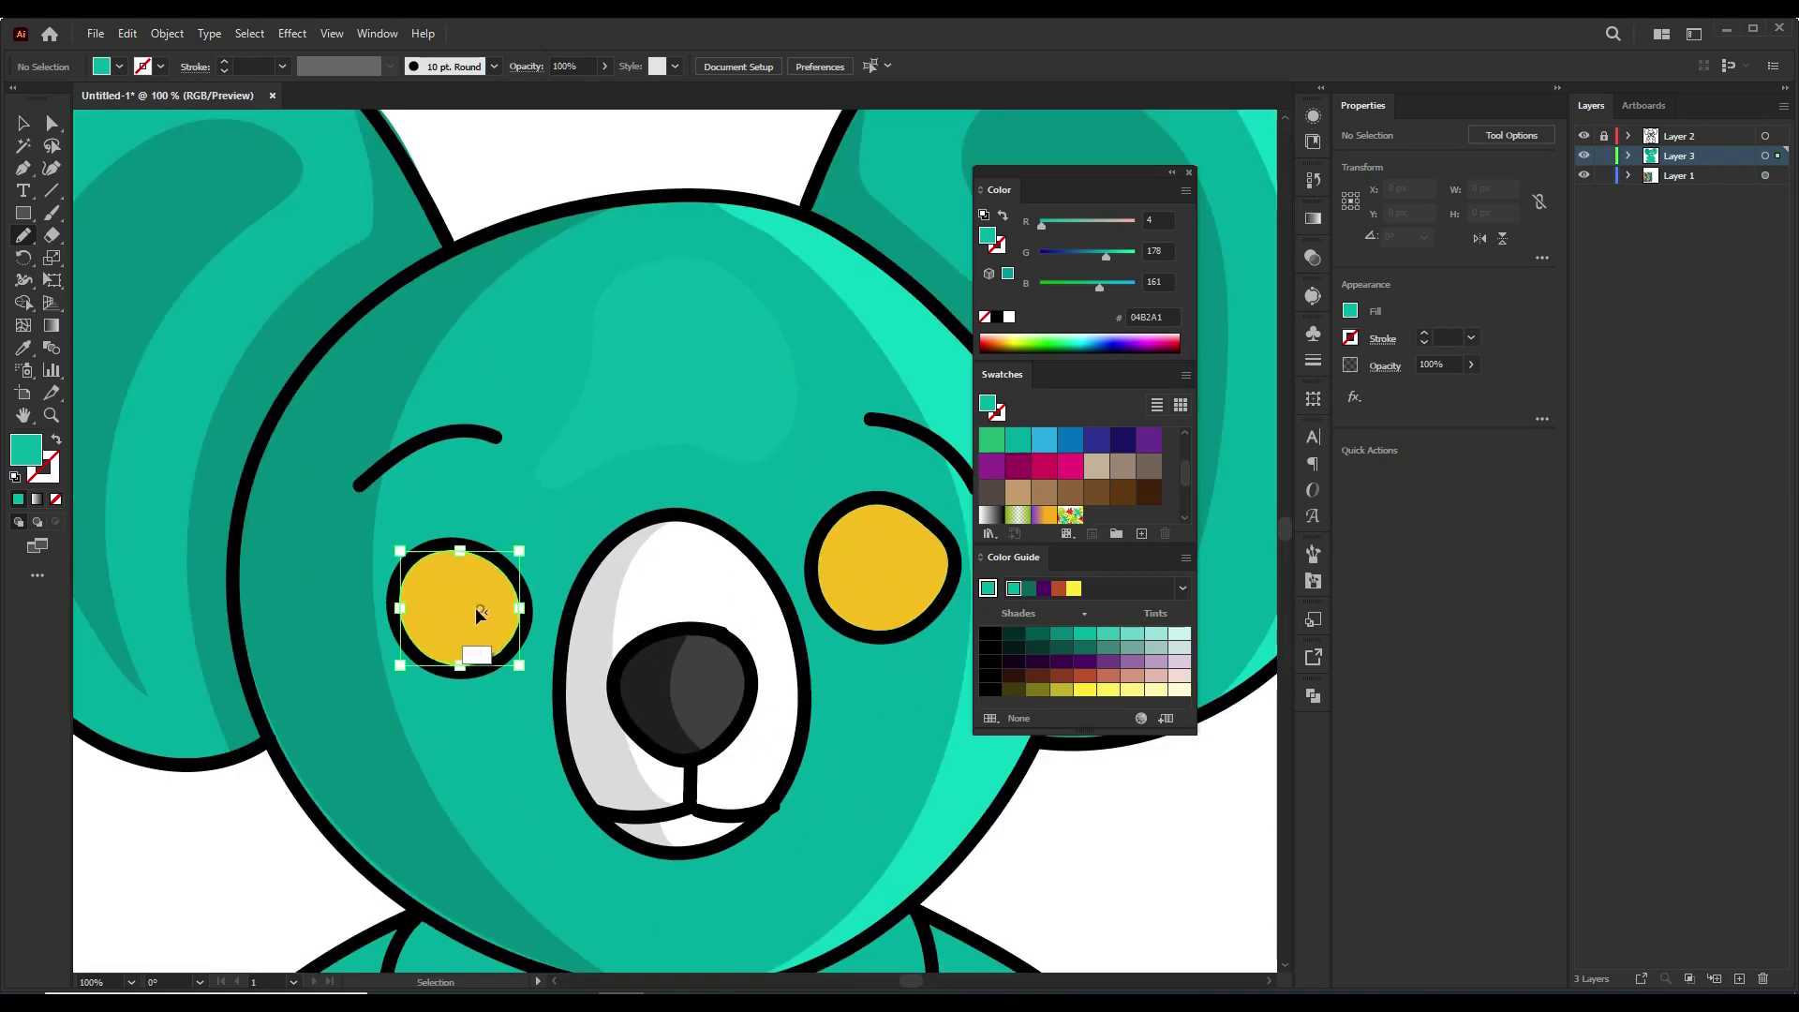
ctrl+click(266, 845)
click(998, 316)
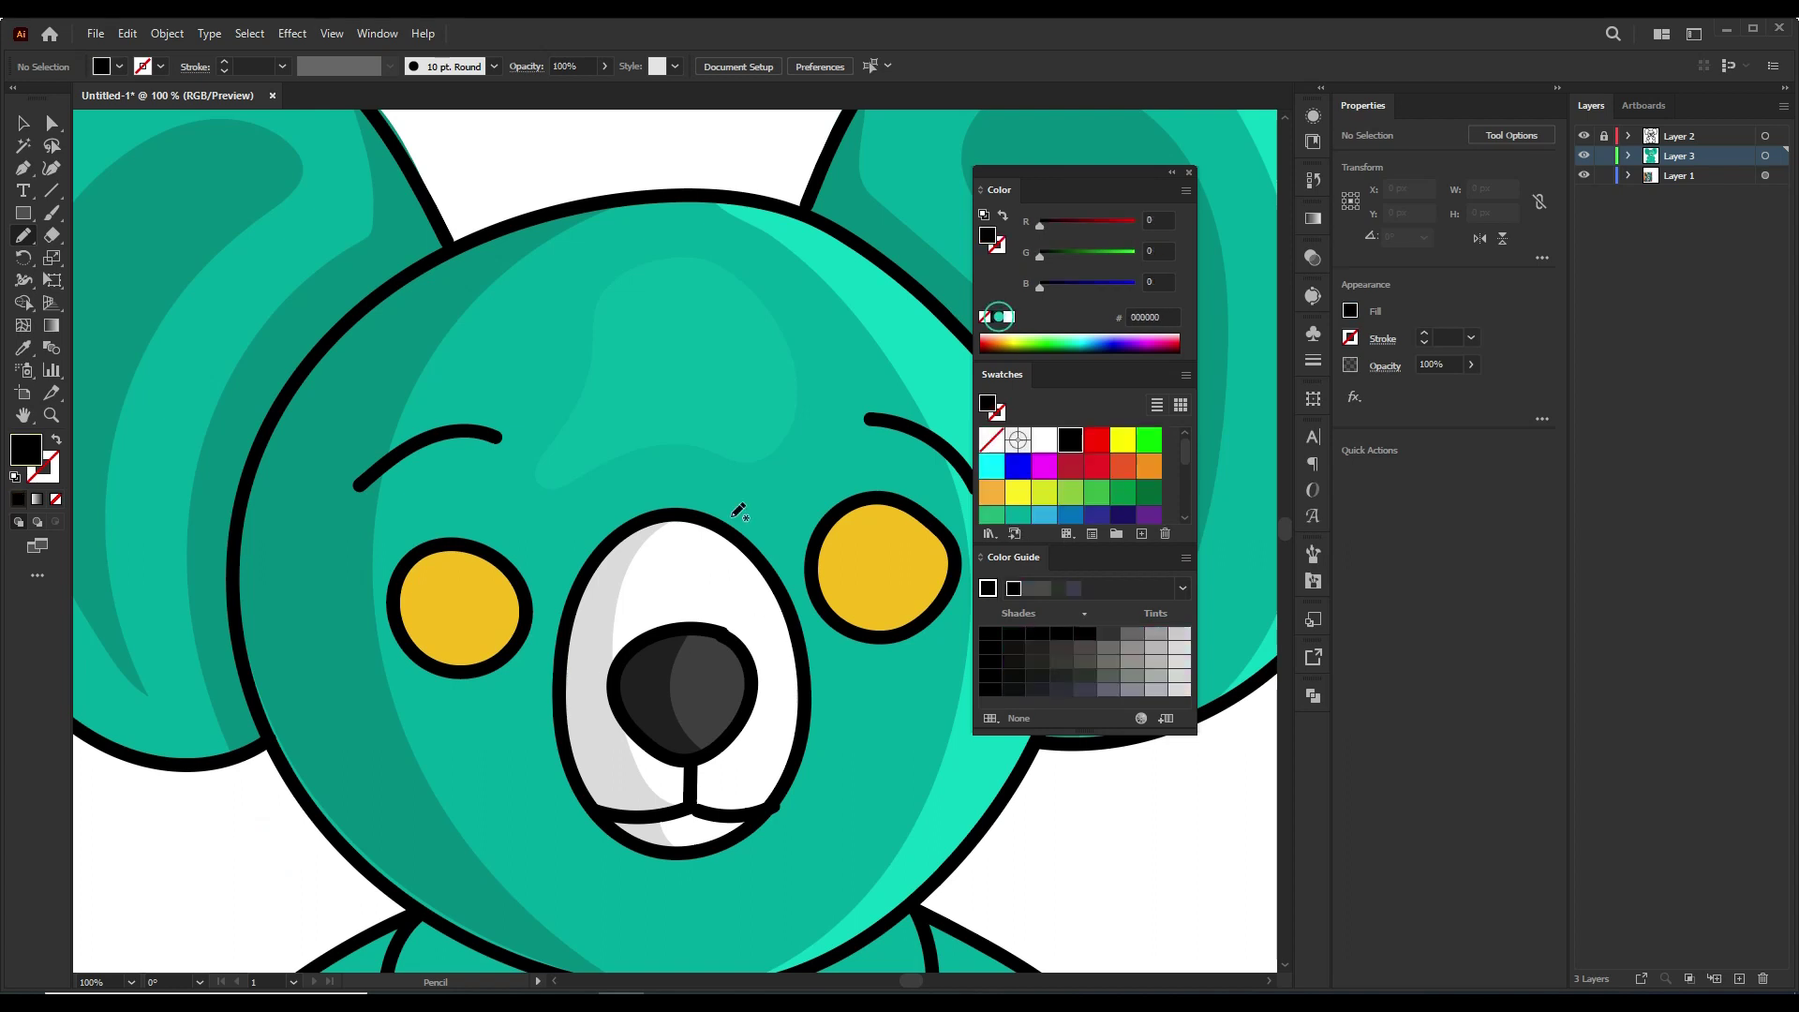
drag(498, 586, 492, 578)
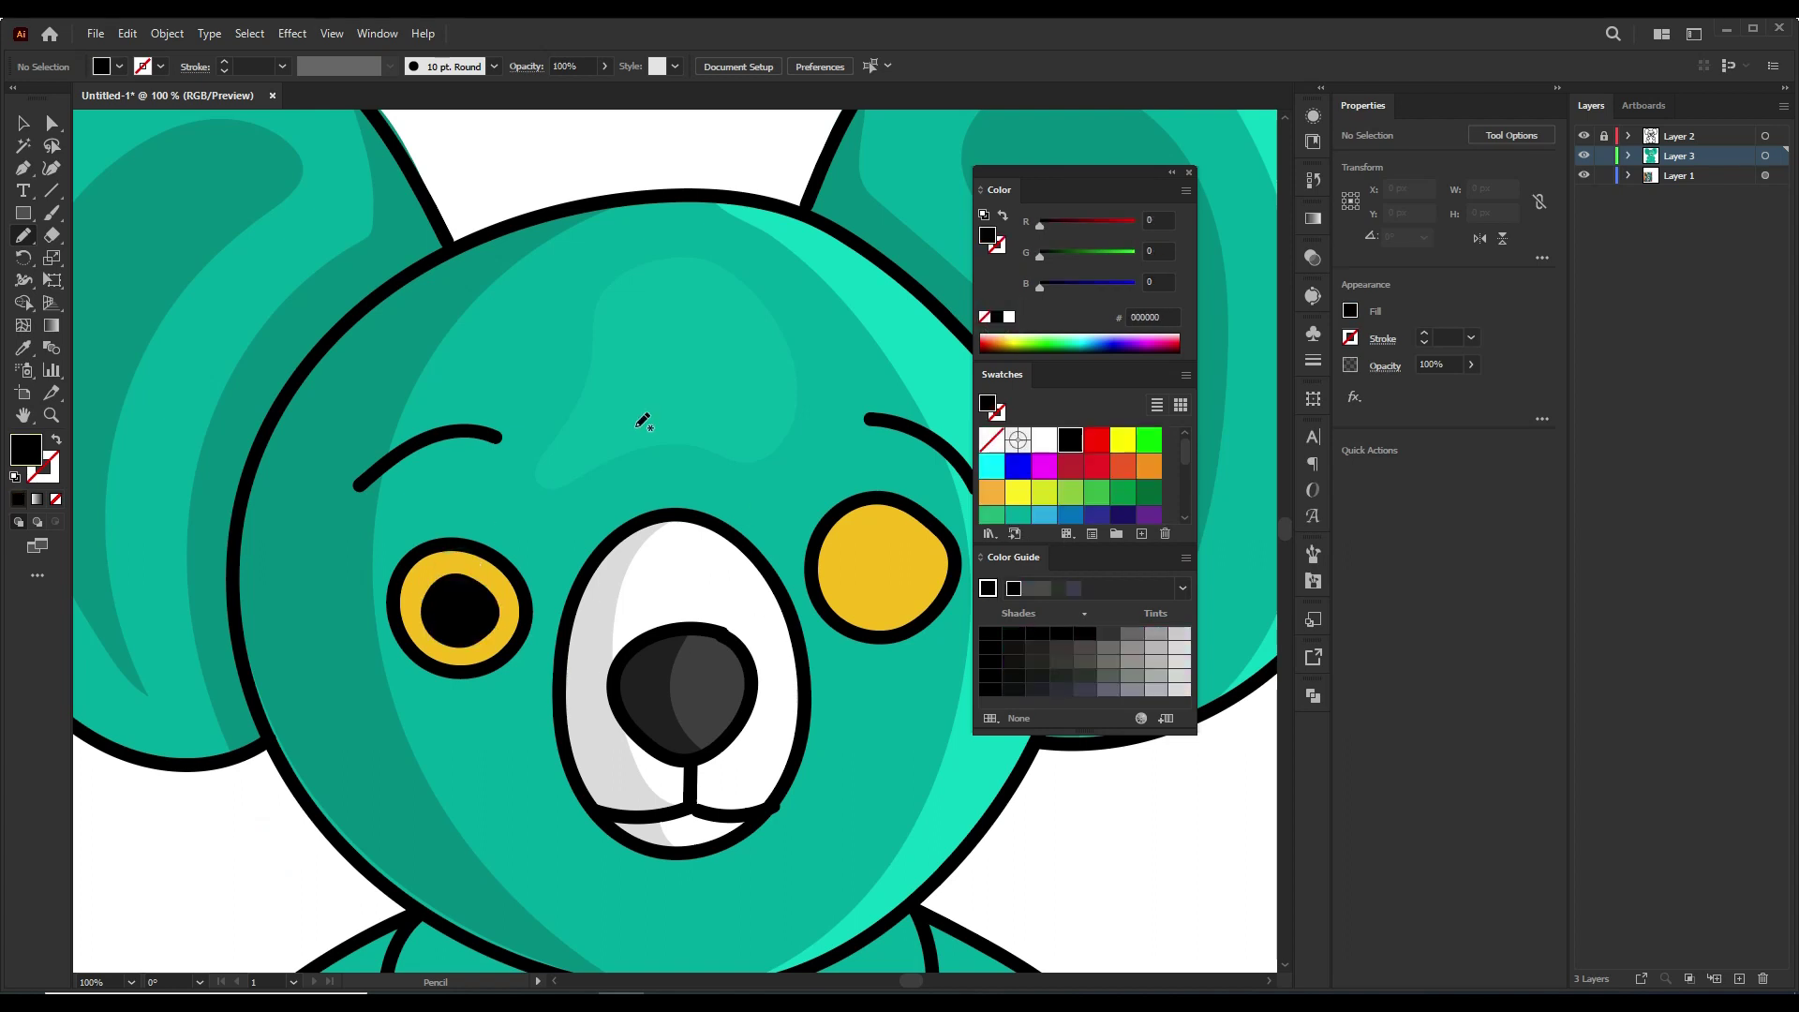
key(ctrl+0)
key(ctrl+plus)
key(ctrl+plus)
key(ctrl+z)
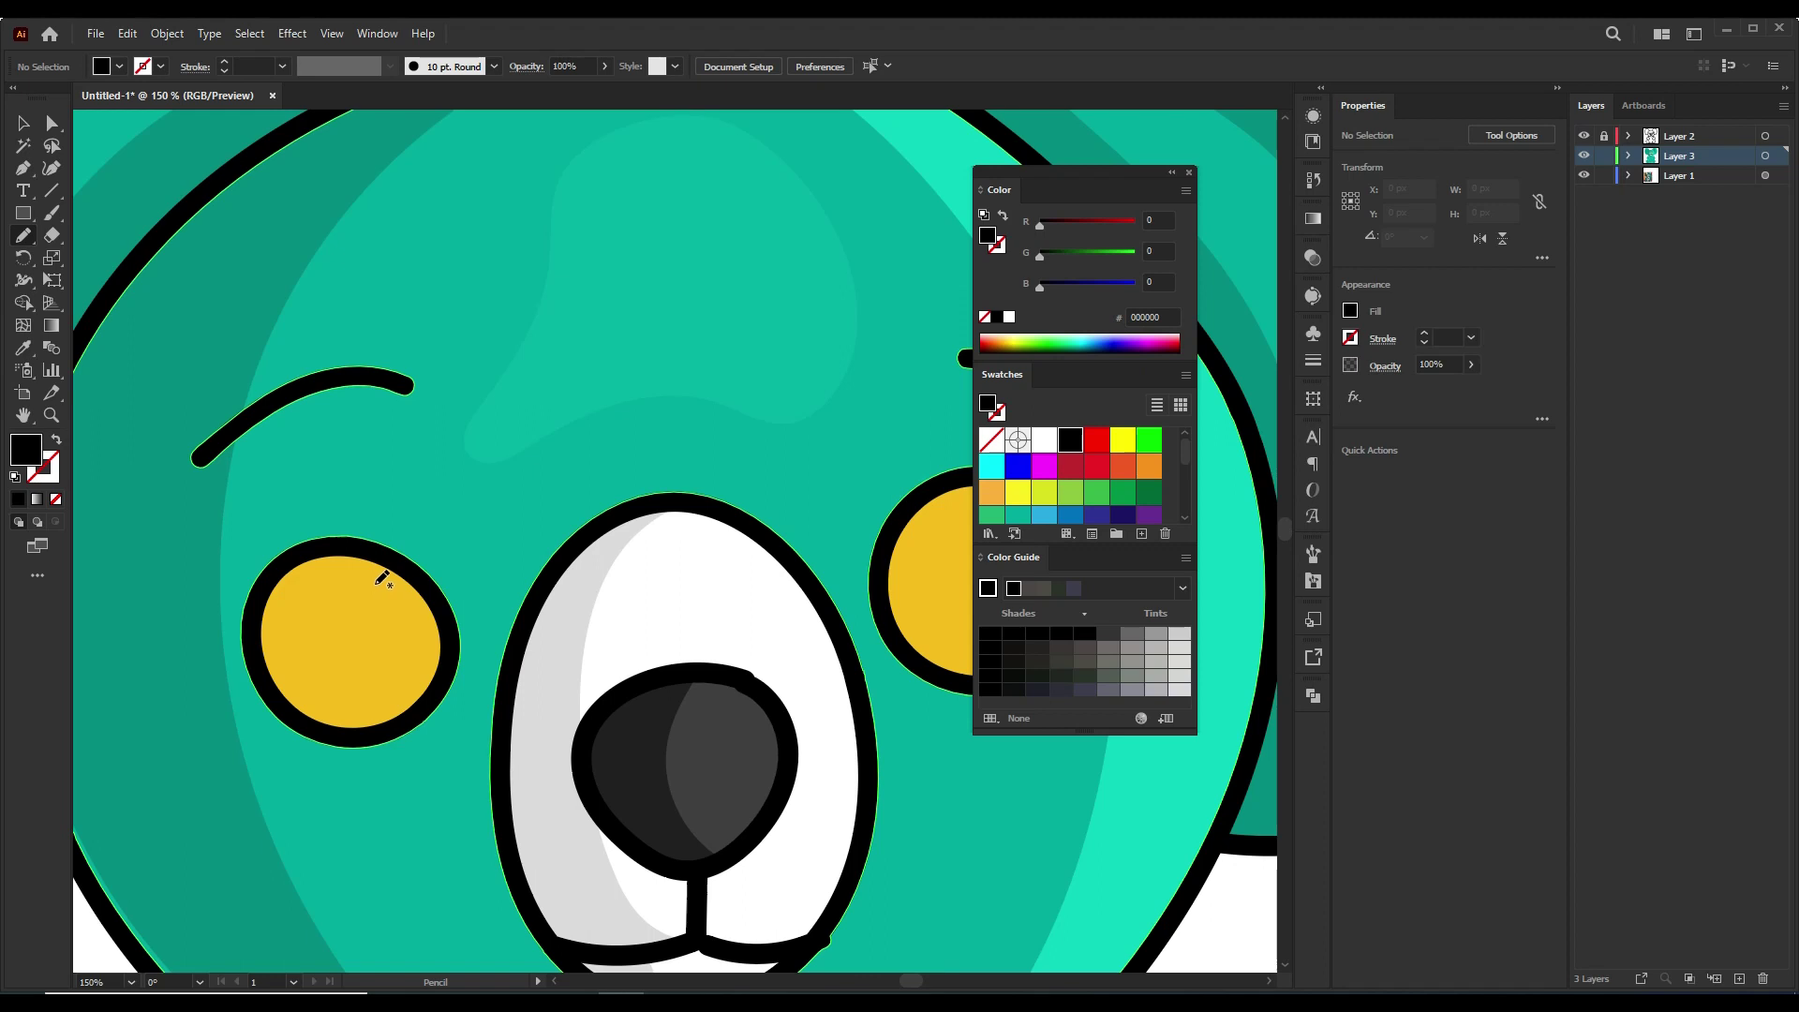
drag(418, 656, 416, 651)
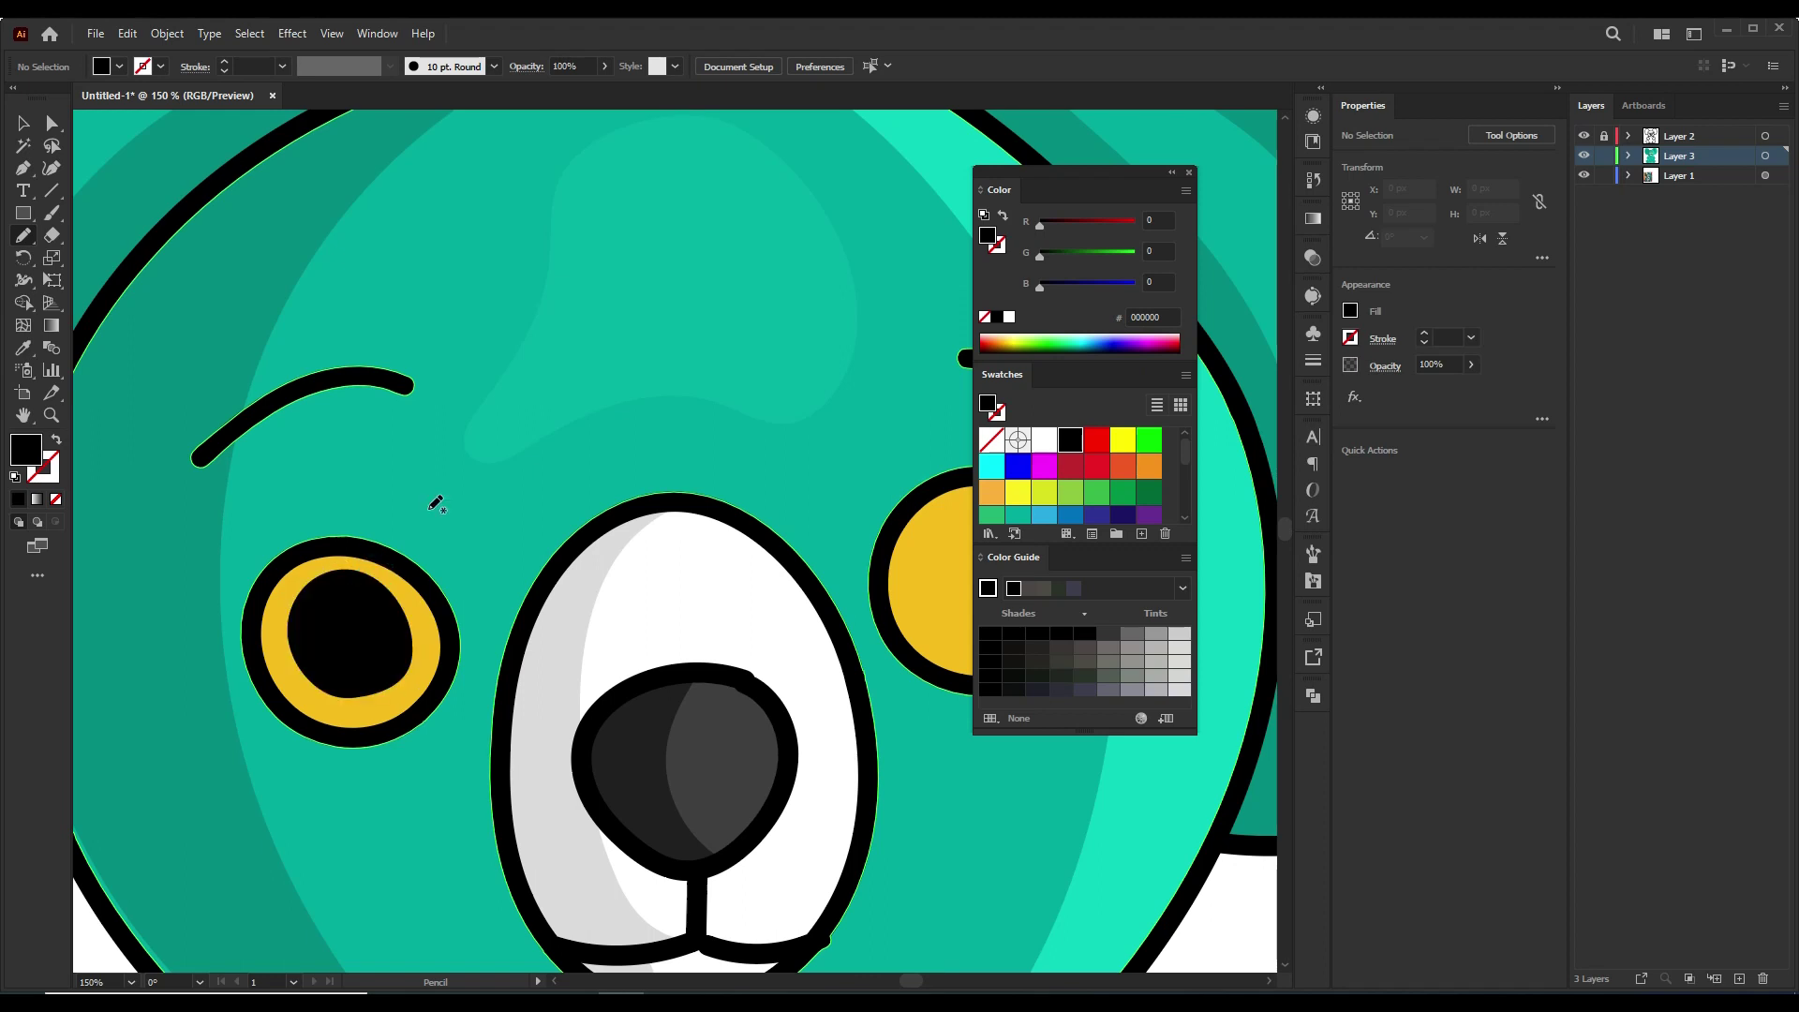
key(ctrl+minus)
key(ctrl+z)
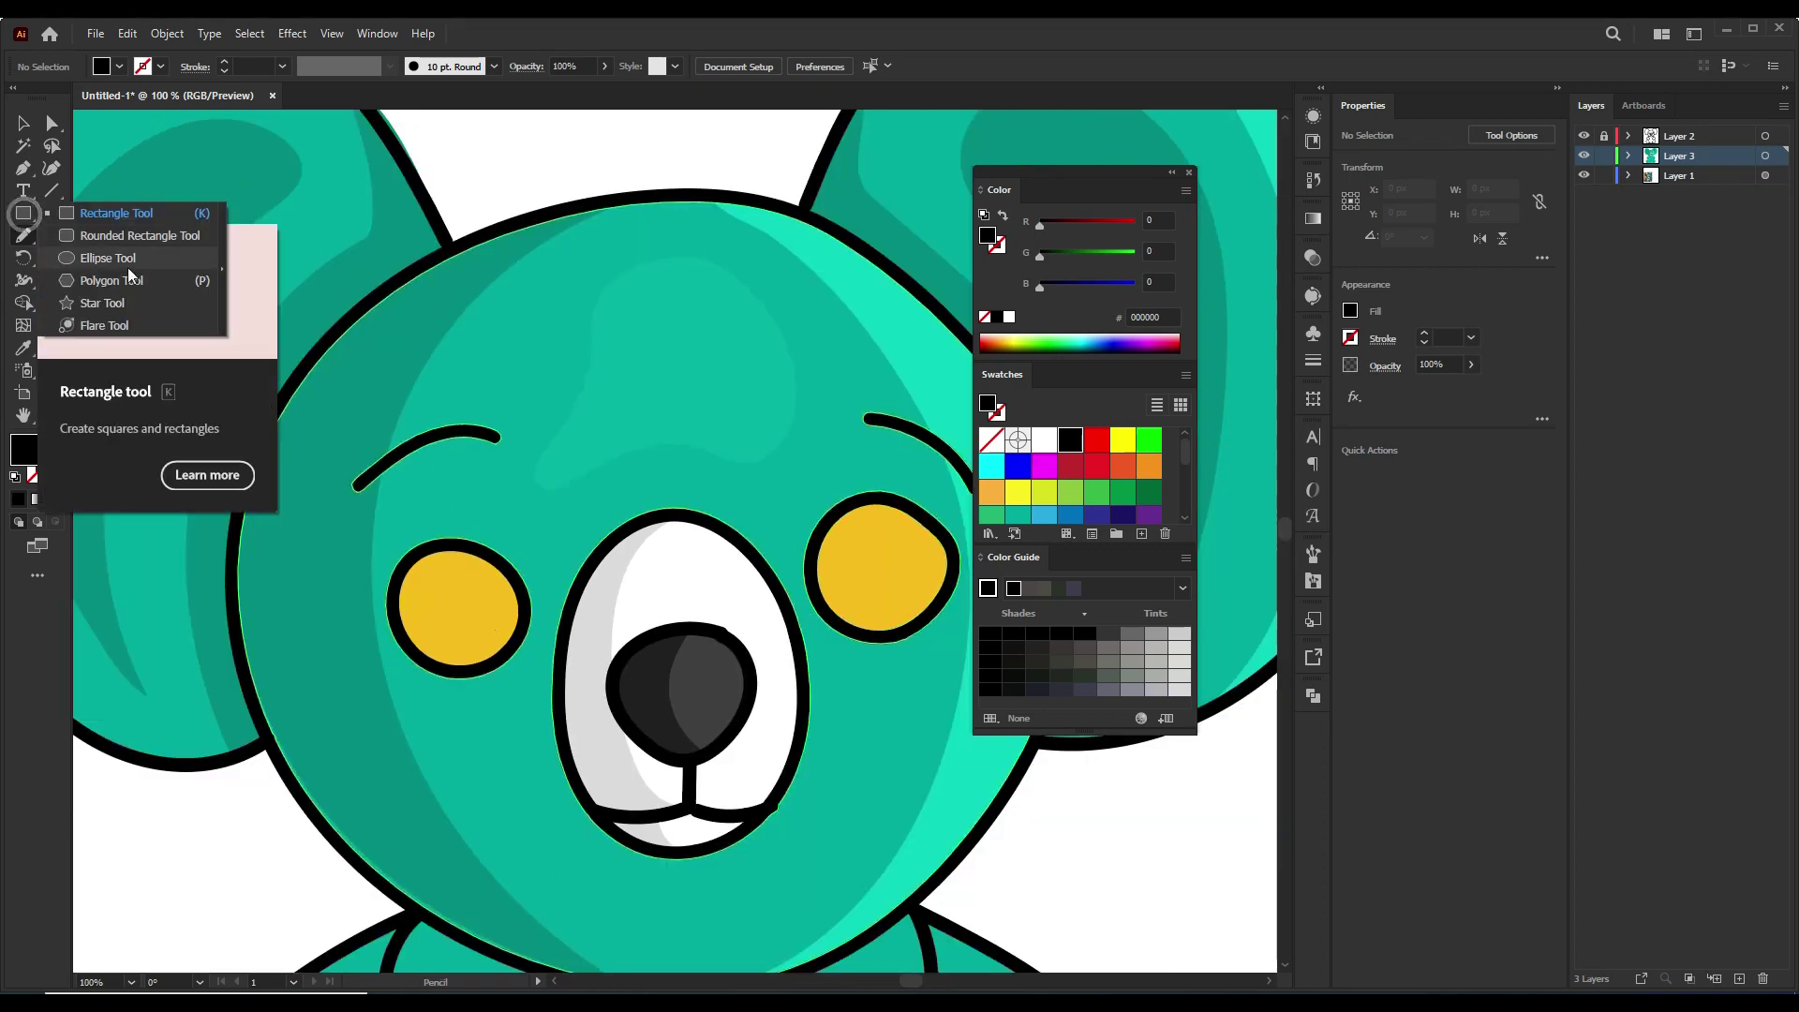
- Draw a black ellipse pupil in the left eye, resized to a 69.291 px circle
drag(27, 222, 103, 257)
key(ctrl+plus)
drag(282, 593, 358, 665)
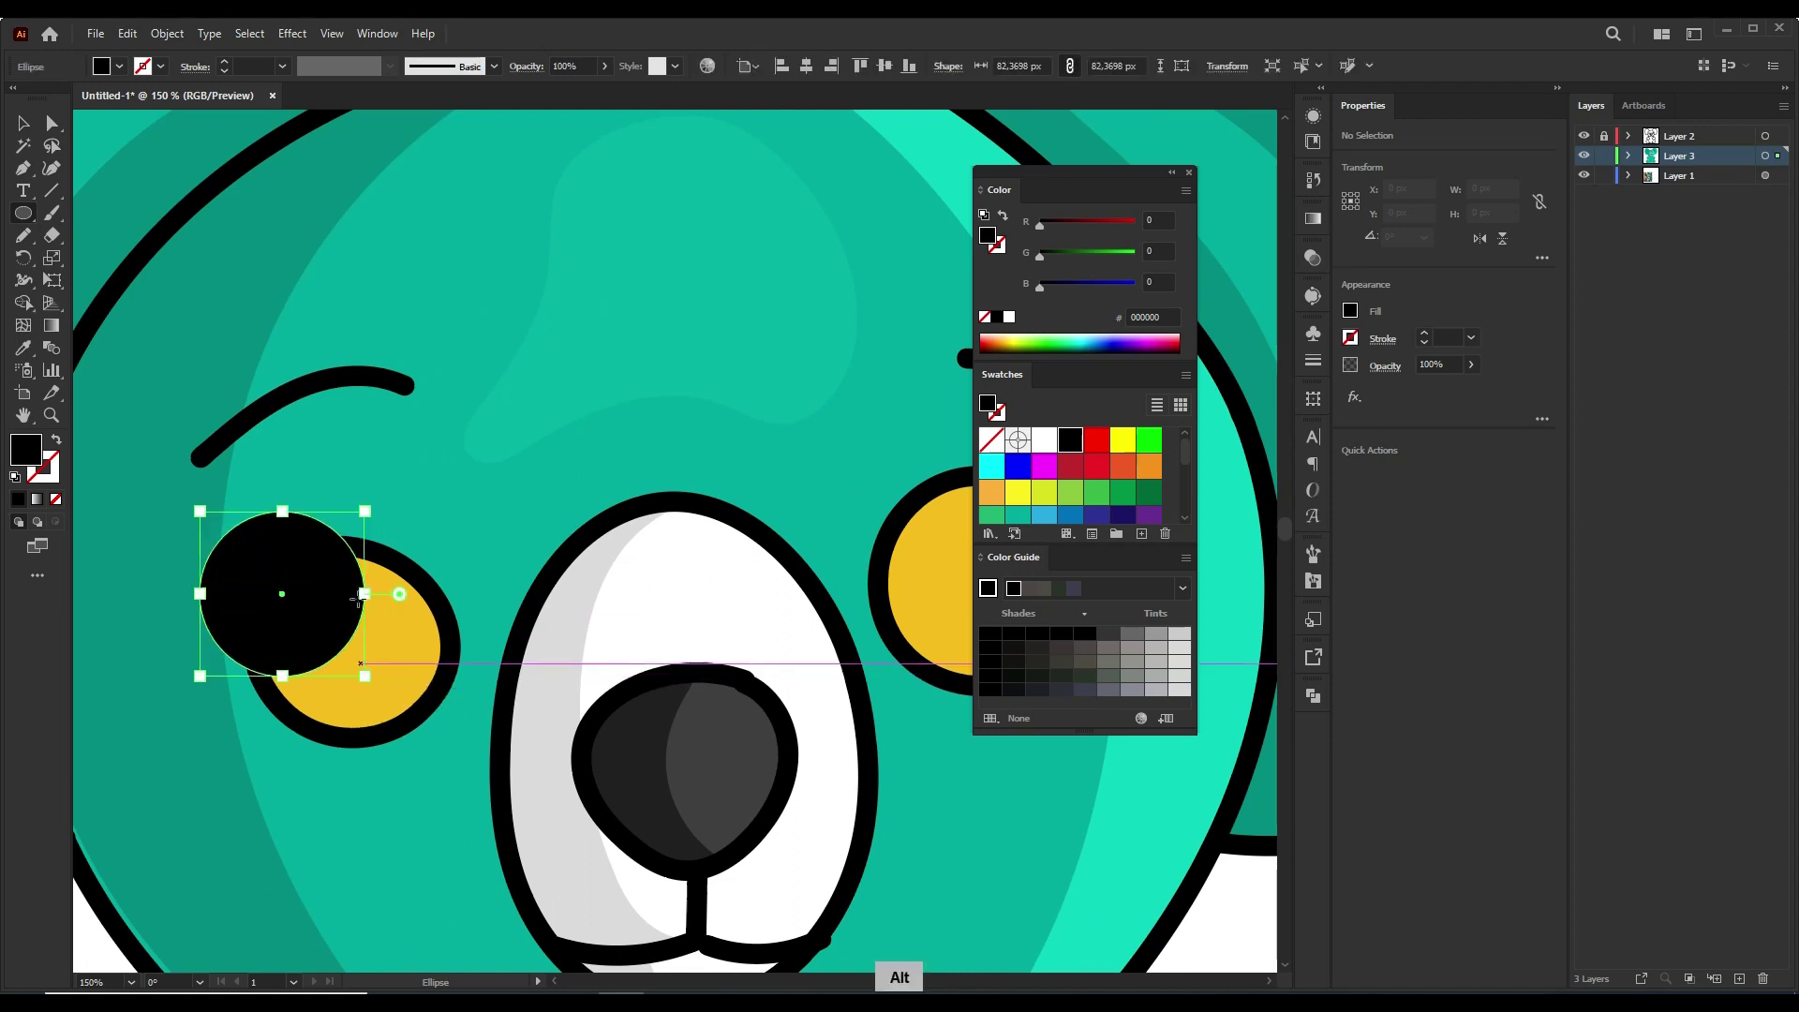
key(v)
drag(281, 602, 351, 658)
drag(433, 564, 428, 575)
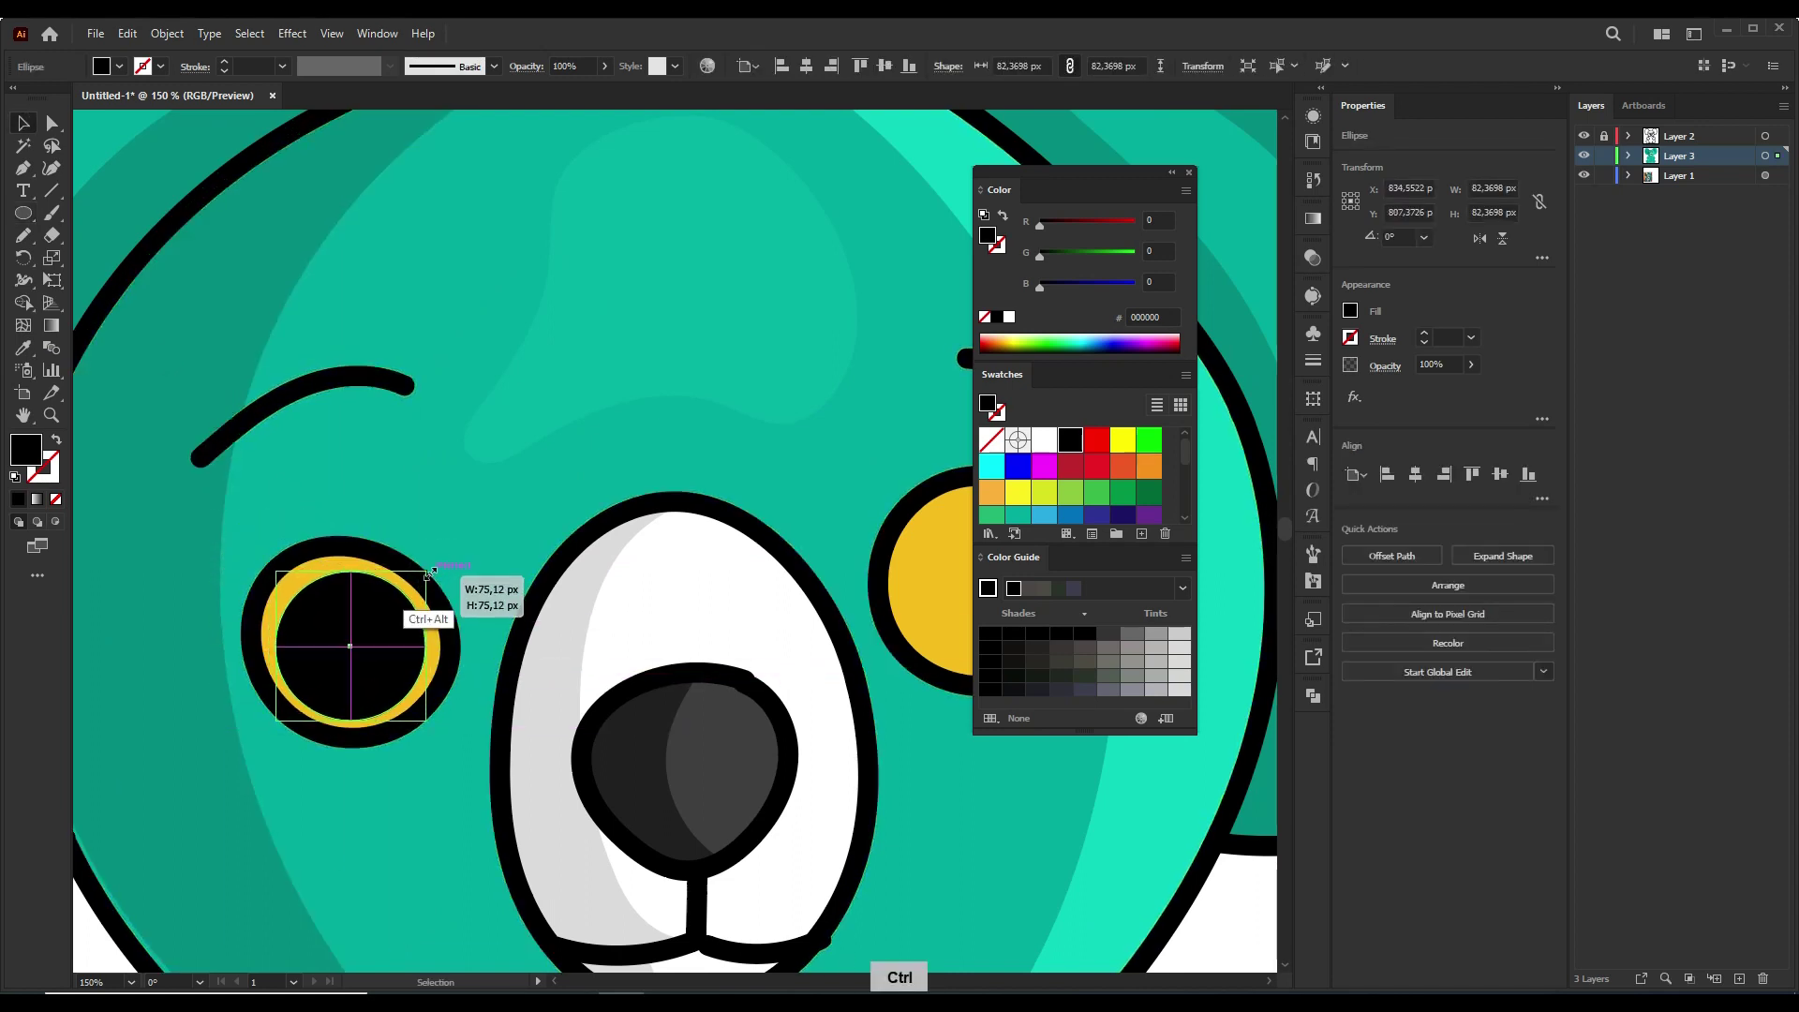
drag(428, 575, 421, 580)
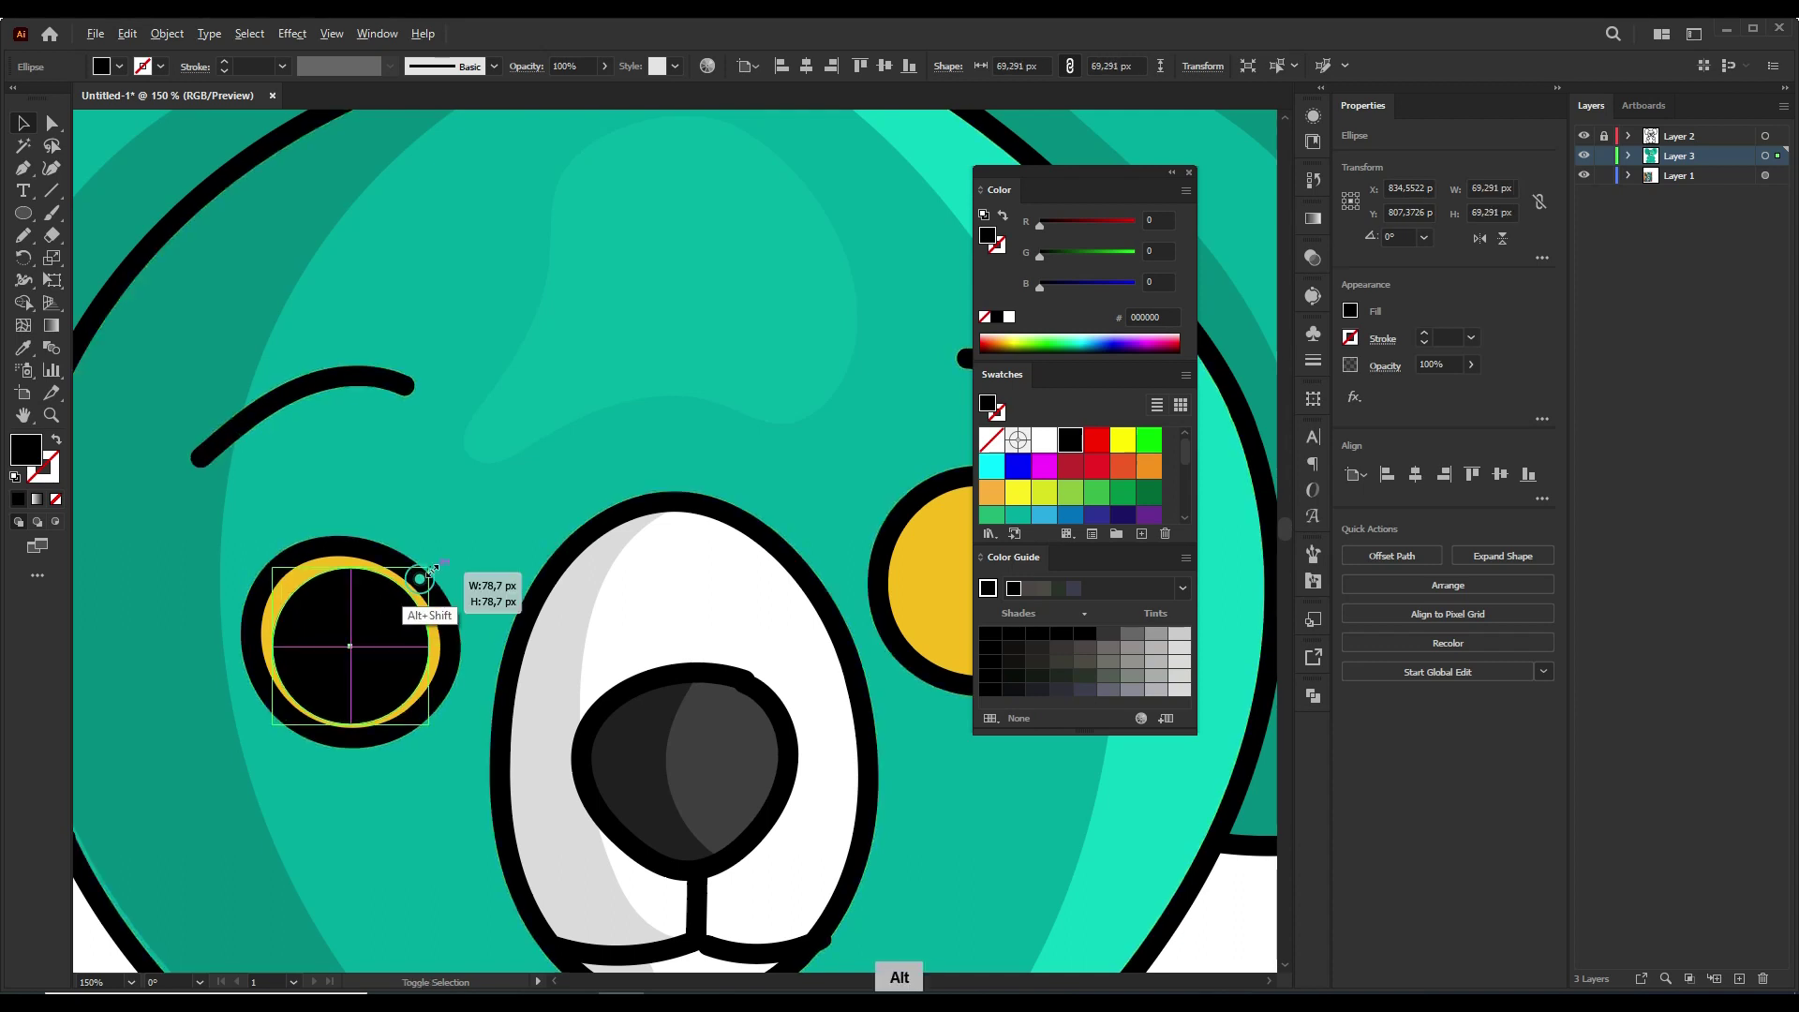
- Alt-drag a copy of the black pupil onto the right eye
key(ctrl+minus)
drag(873, 535, 486, 535)
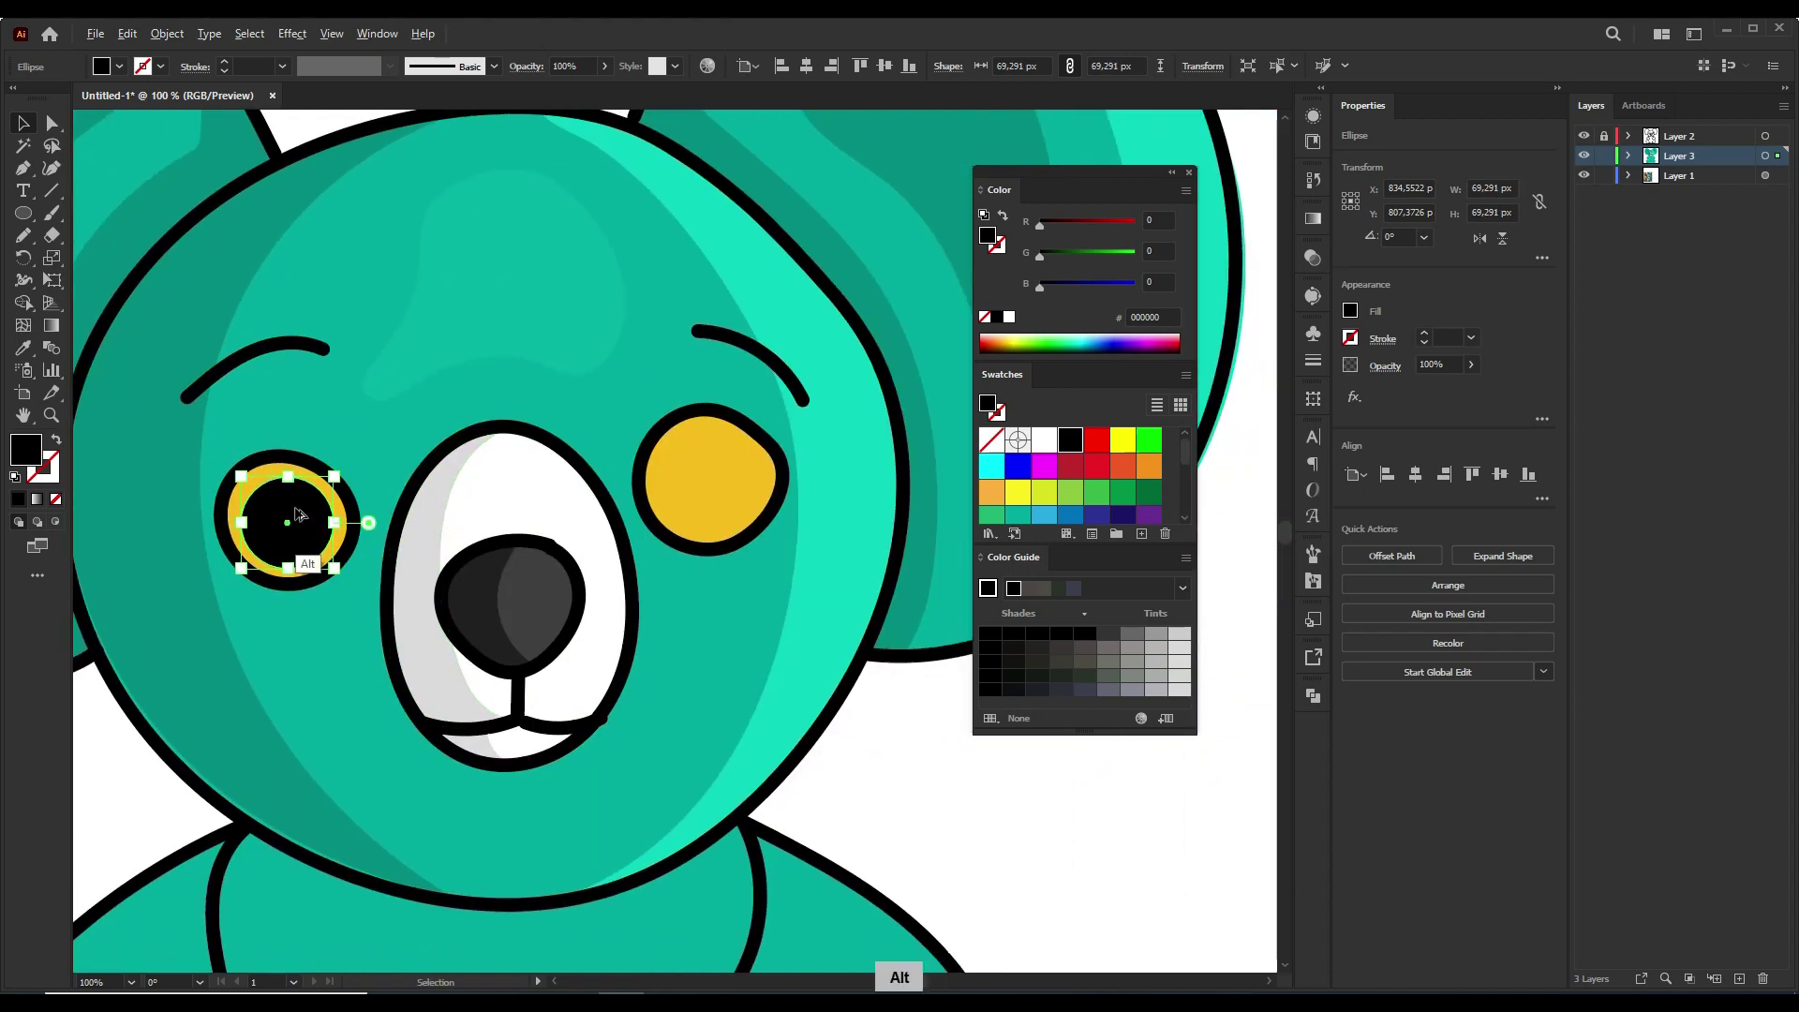
drag(296, 519, 717, 475)
scroll(718, 475, down, 2)
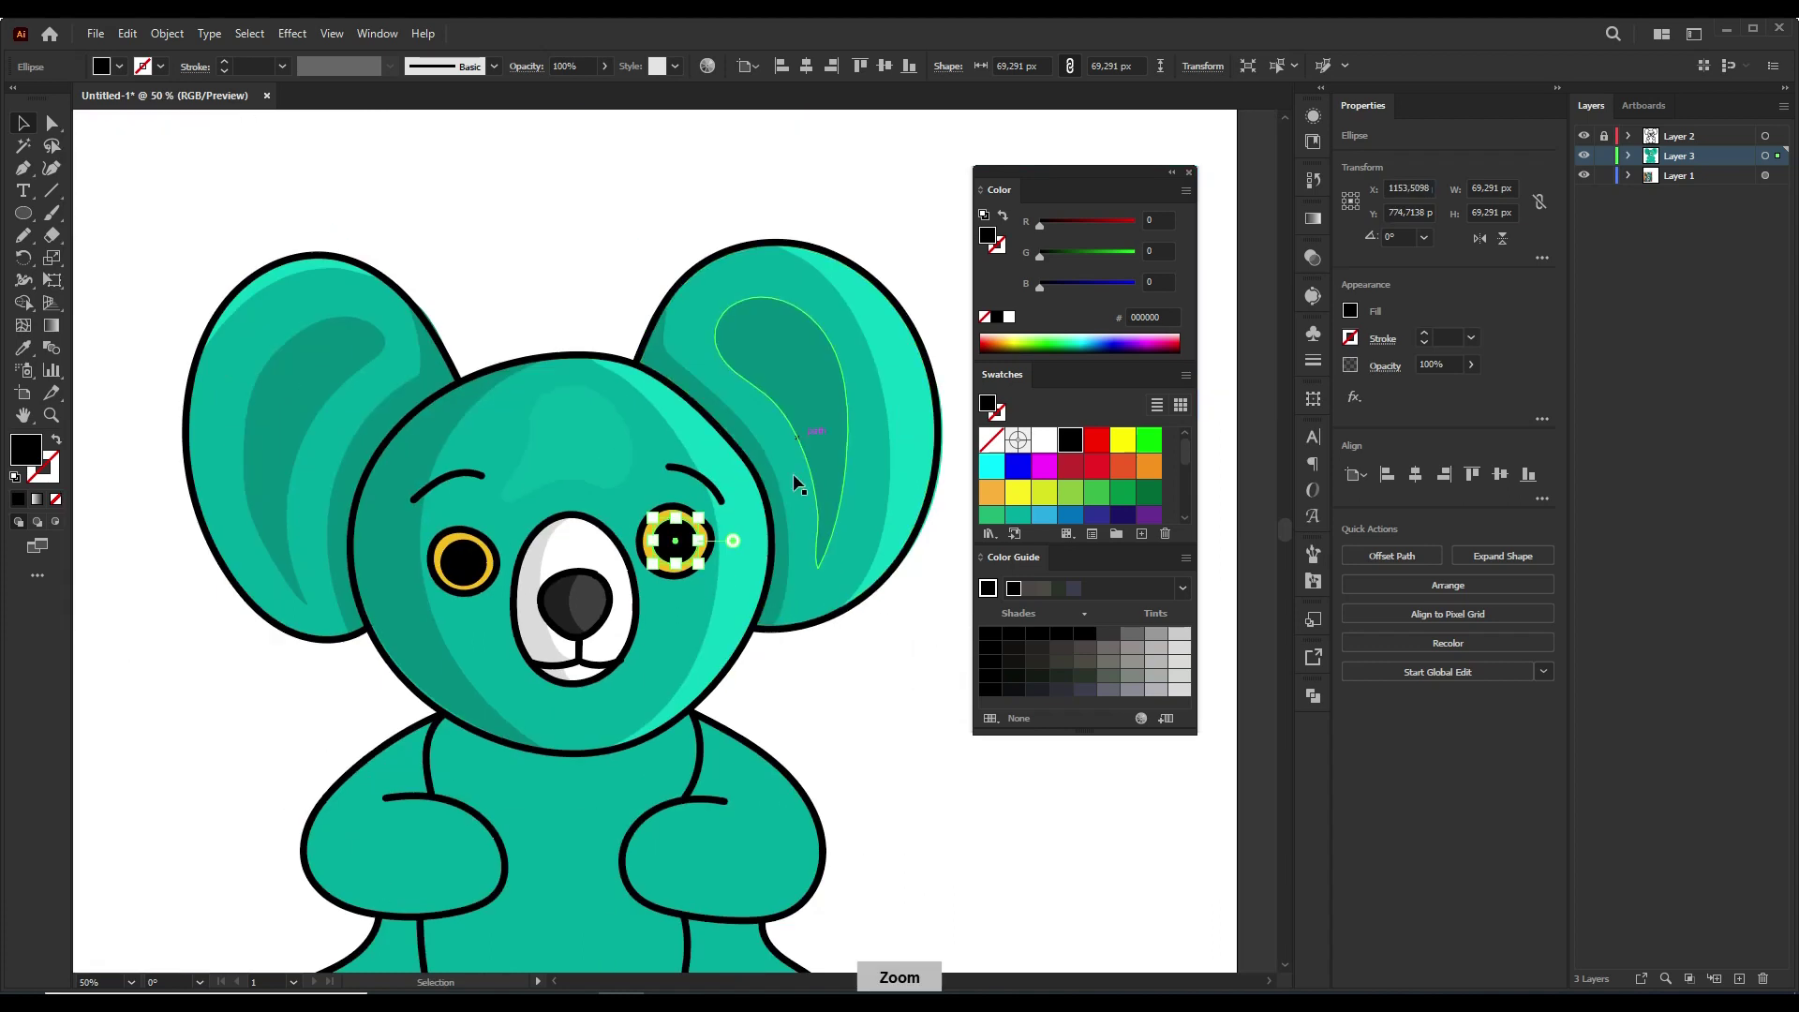
scroll(795, 513, up, 4)
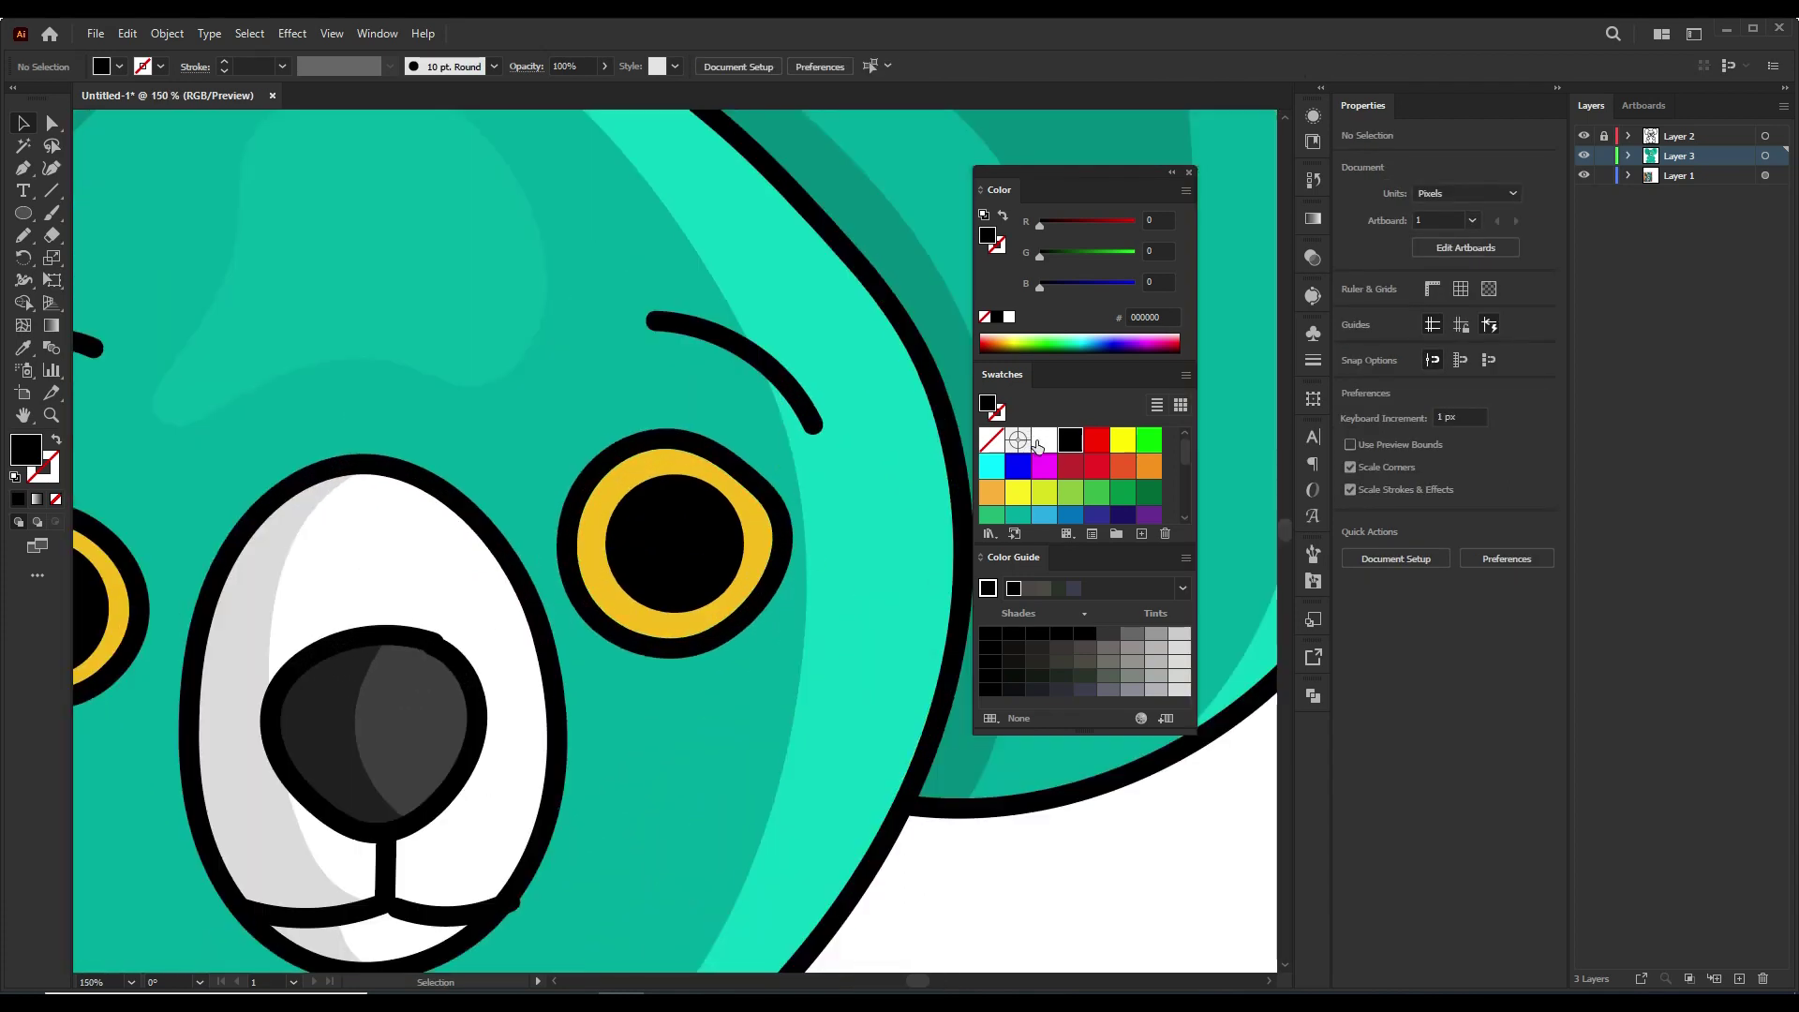
- Draw a closed white curved glint inside the first pupil with the Pencil
click(1044, 440)
key(n)
key(ctrl+plus)
drag(712, 444, 770, 558)
drag(715, 470, 714, 466)
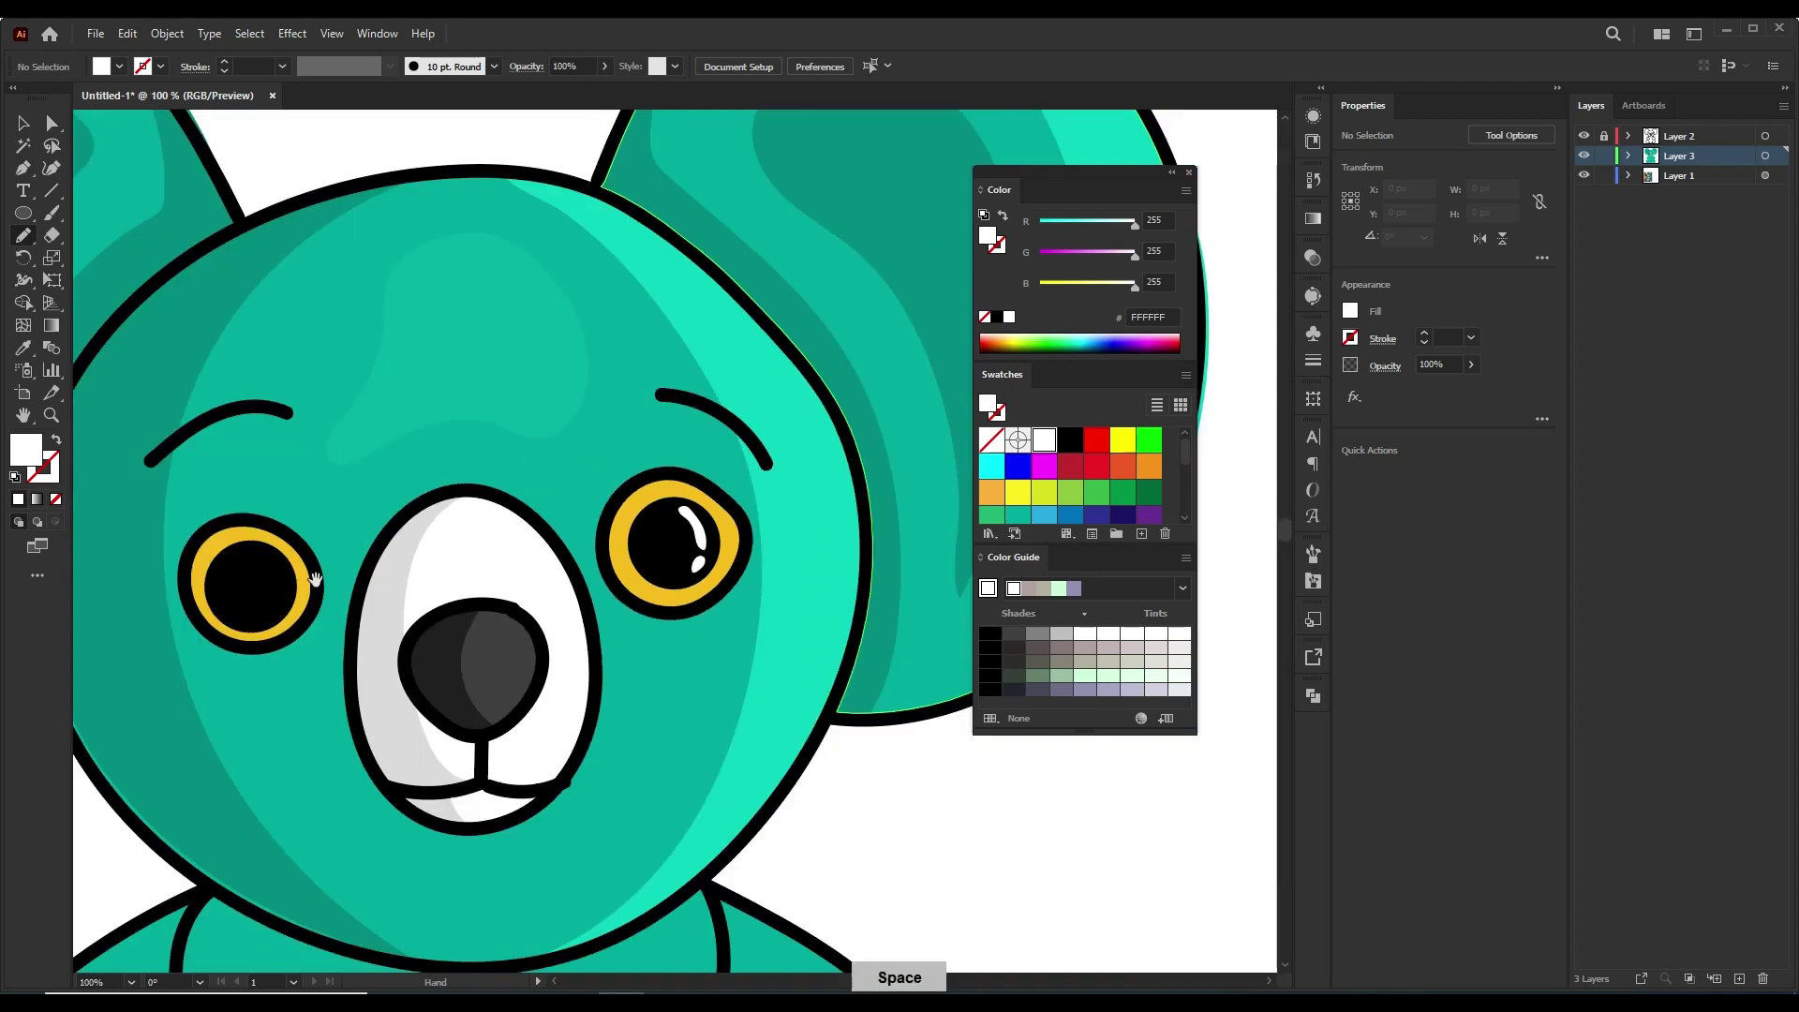
- Draw a matching white glint in the other pupil, then frame the whole koala
drag(315, 579, 842, 594)
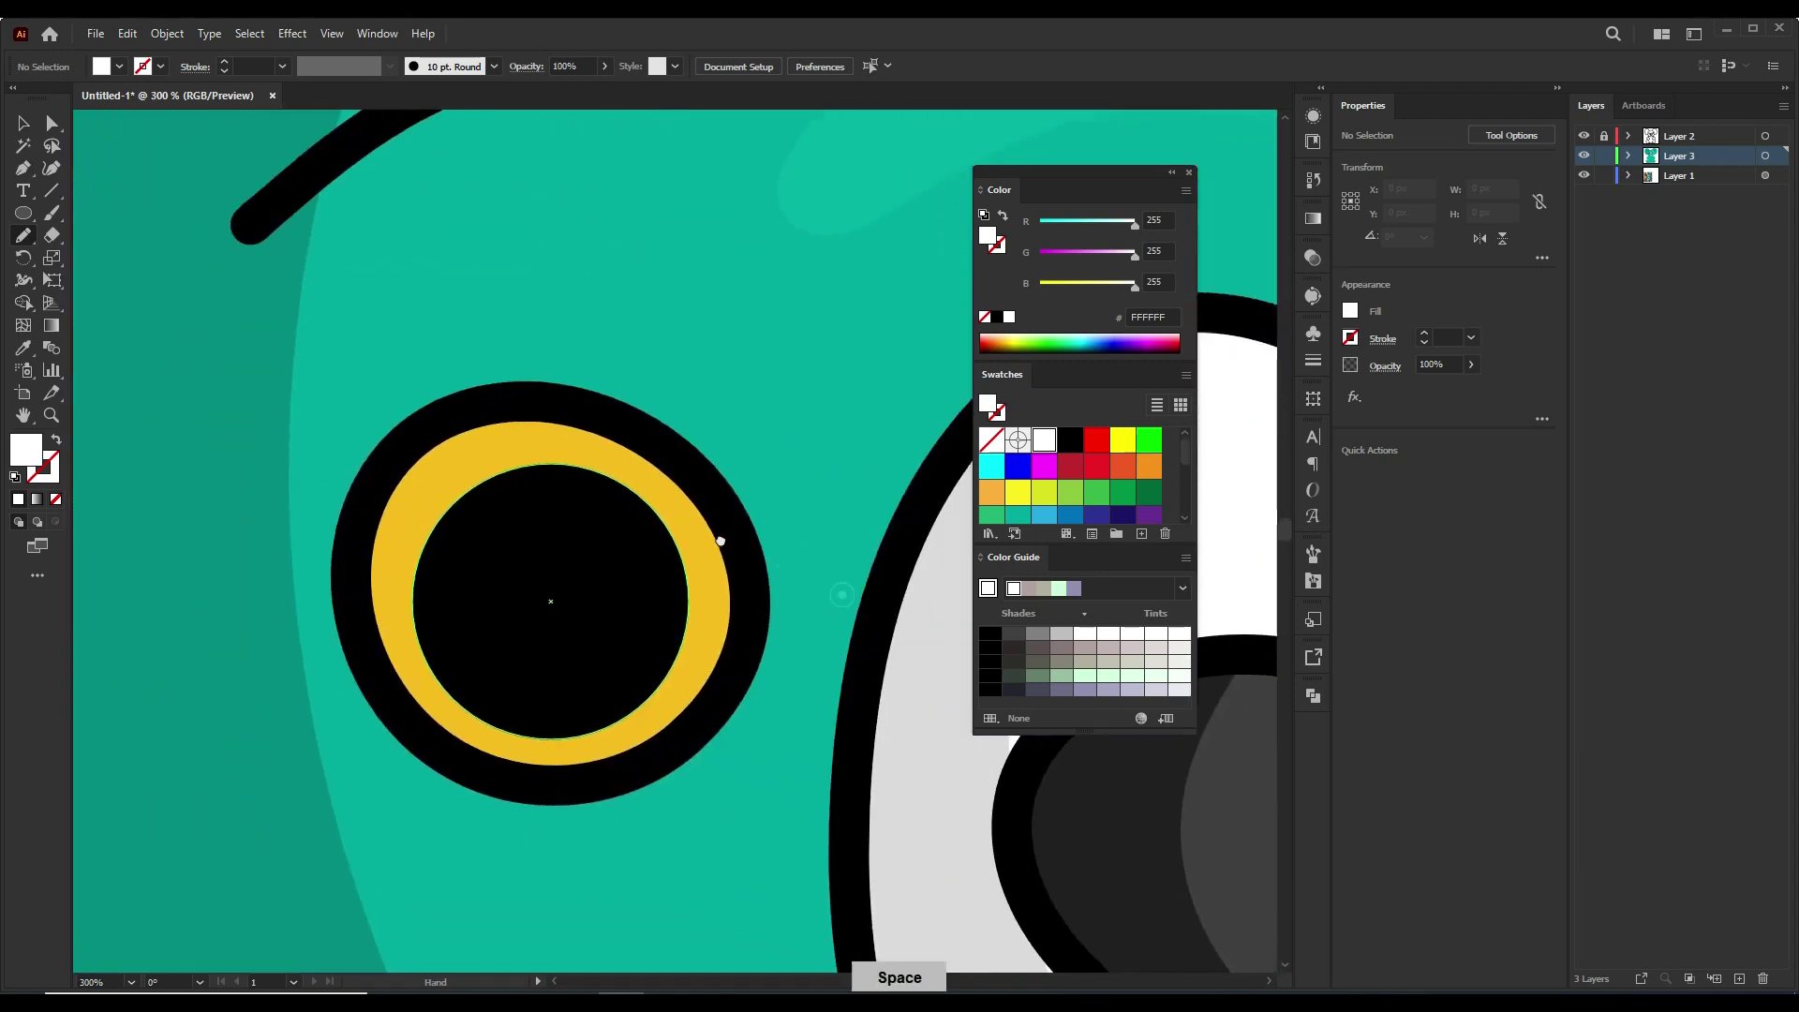
drag(580, 491, 629, 593)
drag(641, 516, 581, 491)
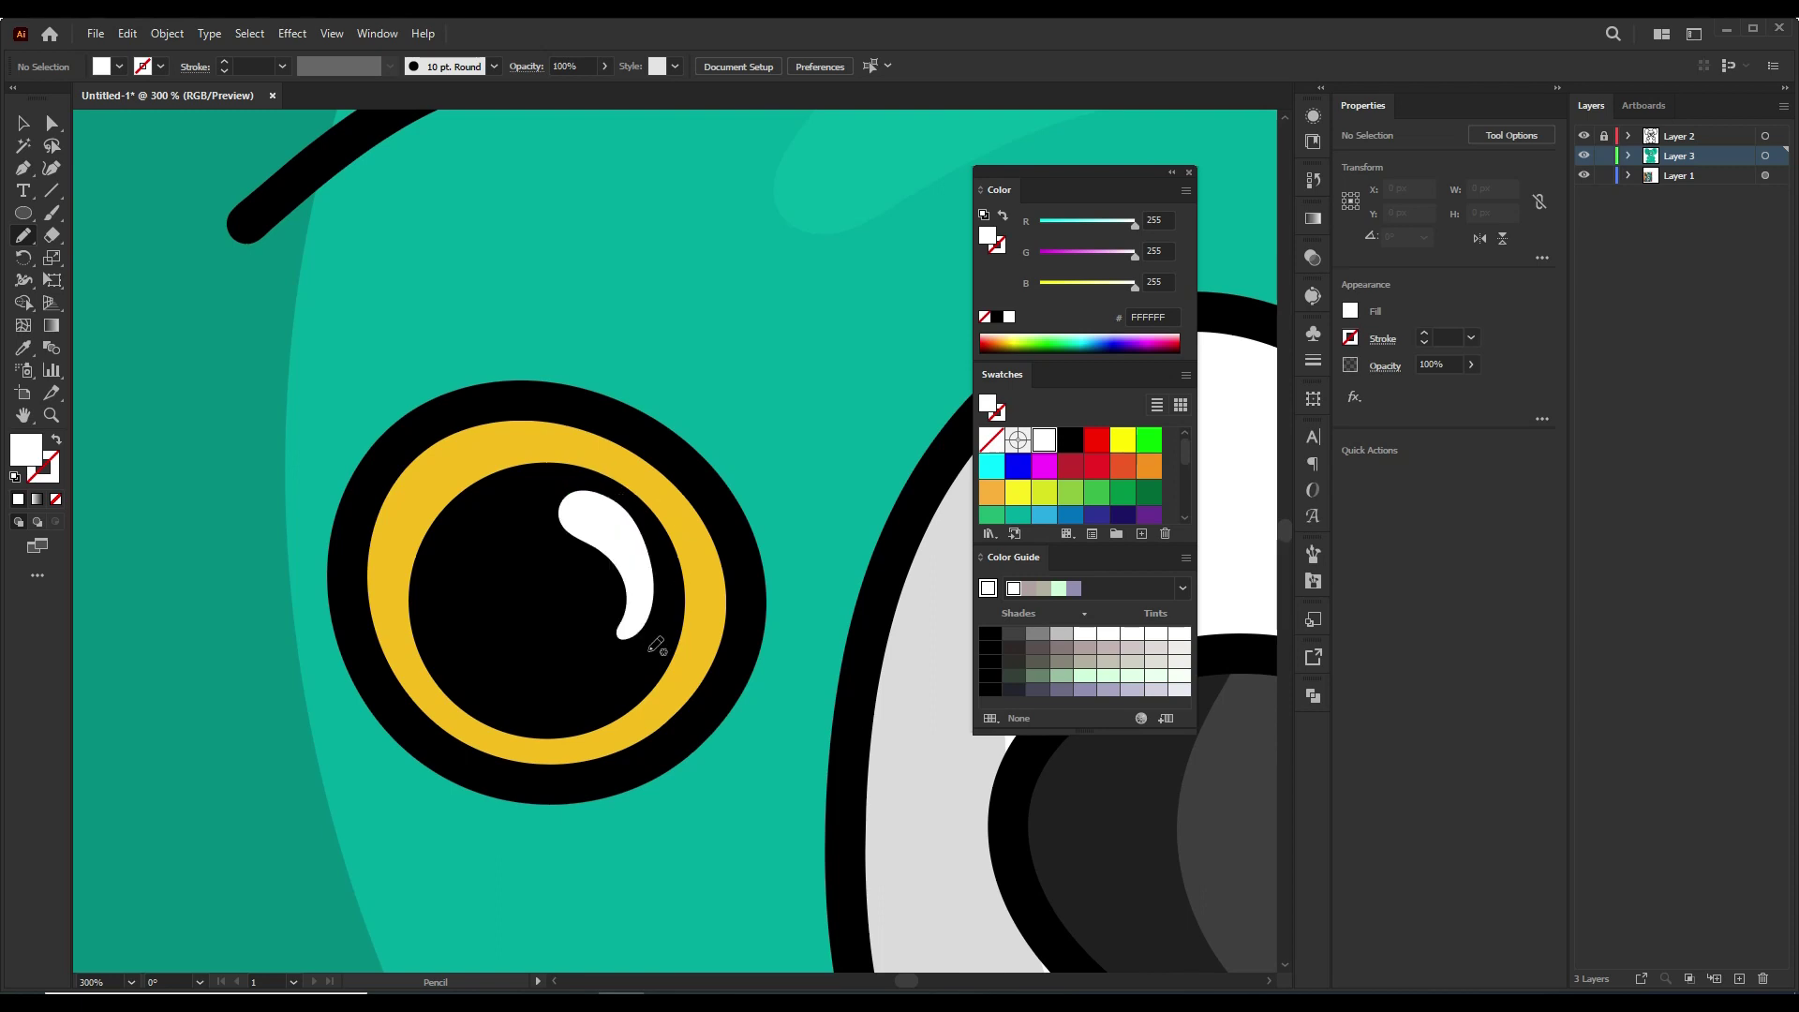
scroll(612, 656, down, 6)
mouse_move(893, 615)
mouse_down()
mouse_move(879, 634)
mouse_move(848, 587)
mouse_up()
- Draw a white belly shape on the koala's torso
scroll(848, 600, down, 1)
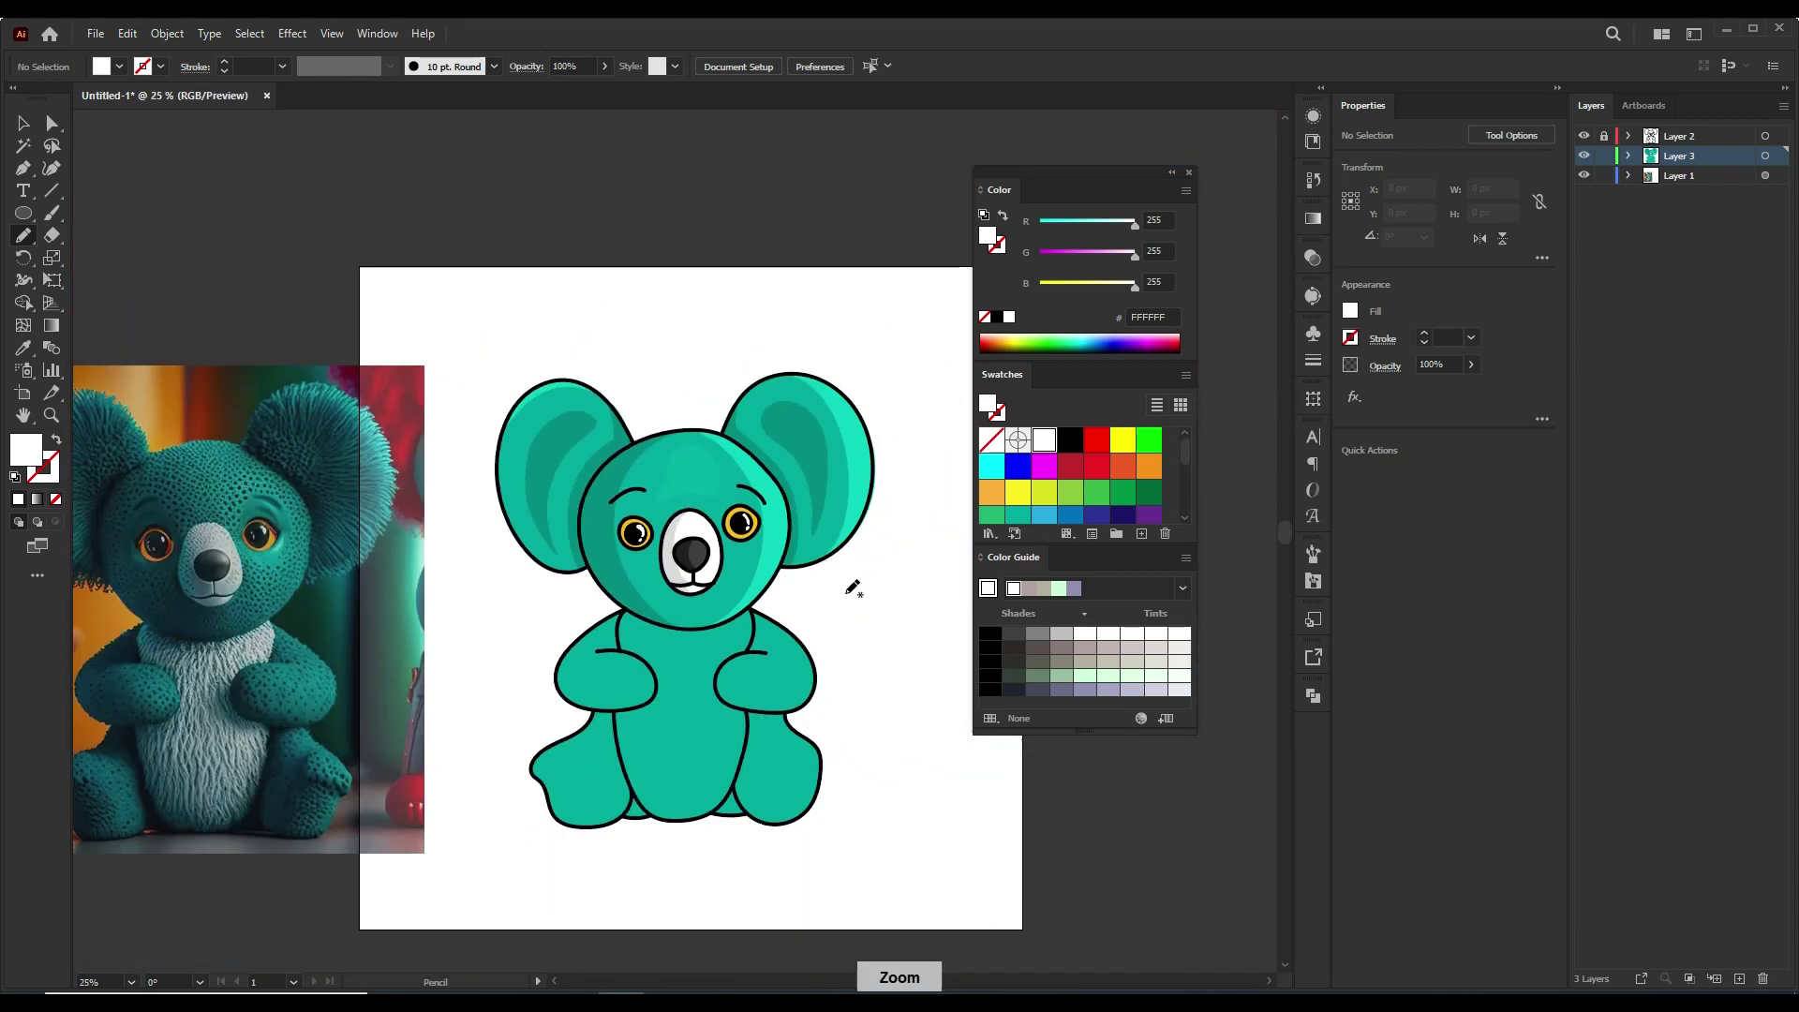
drag(744, 682, 740, 677)
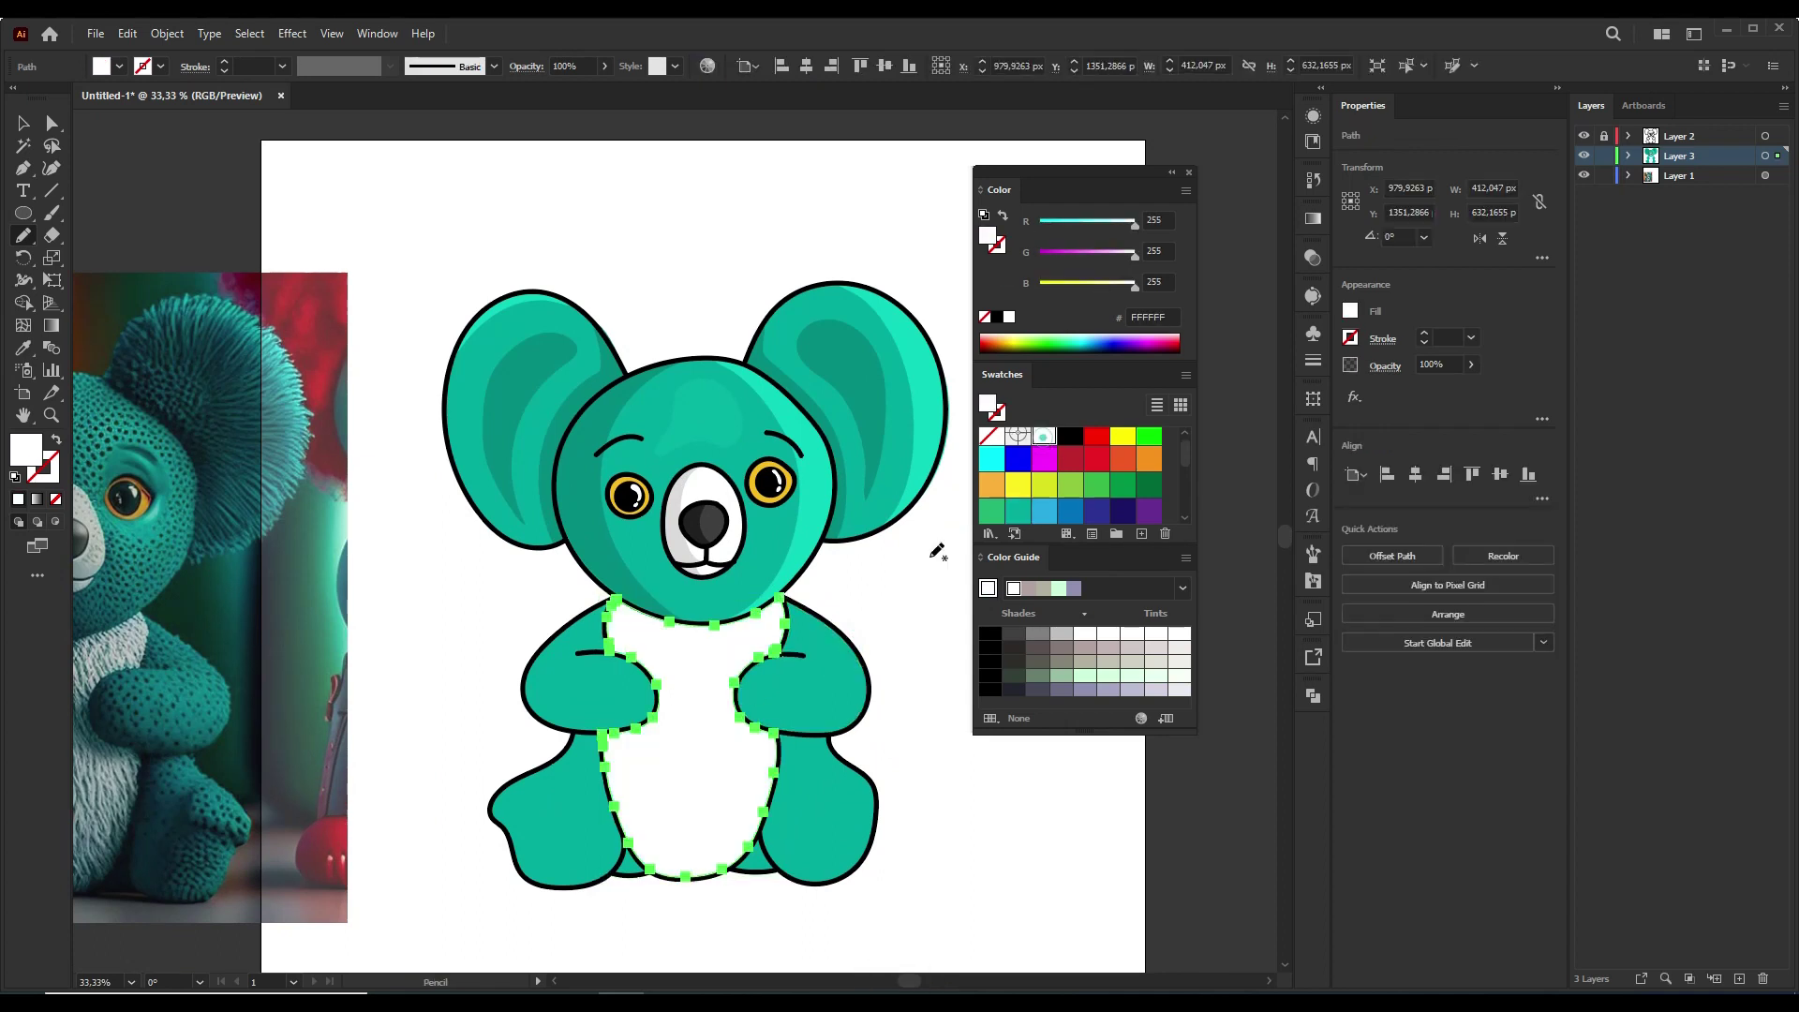
ctrl+click(887, 594)
drag(887, 597, 875, 506)
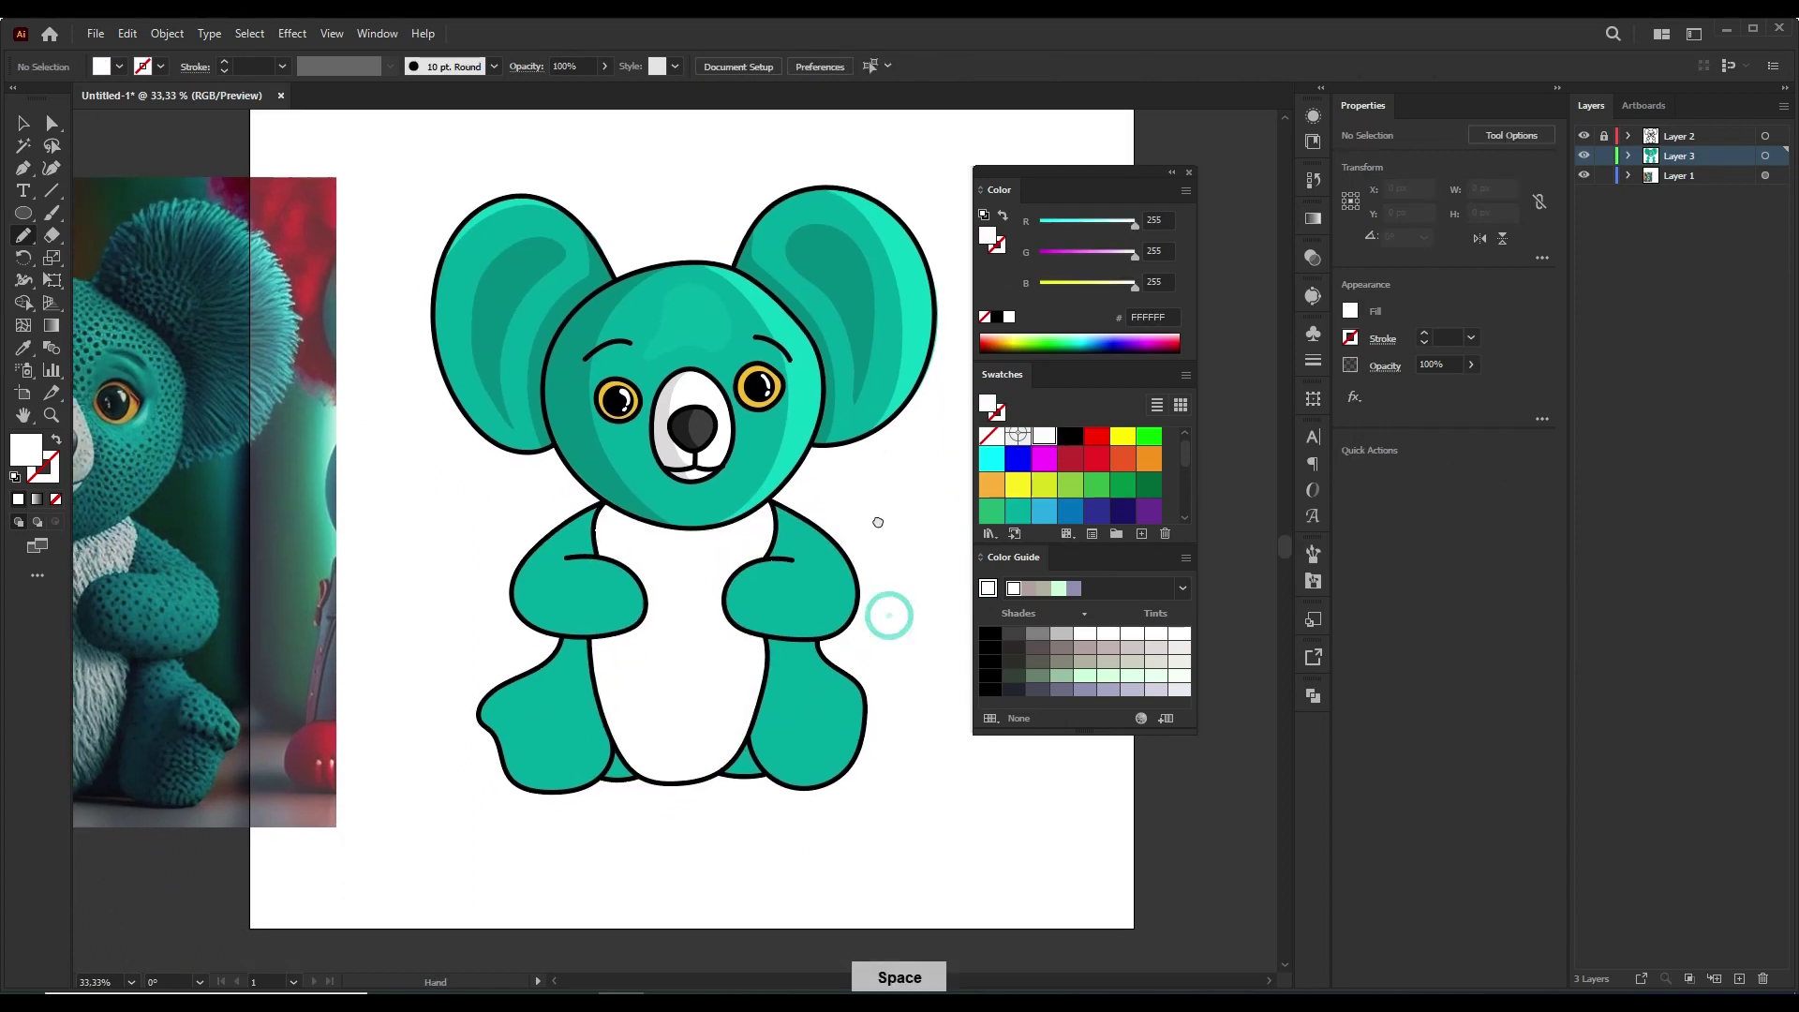
- Draw a DBDBDB grey shading strip along the belly's left edge
key(ctrl+z)
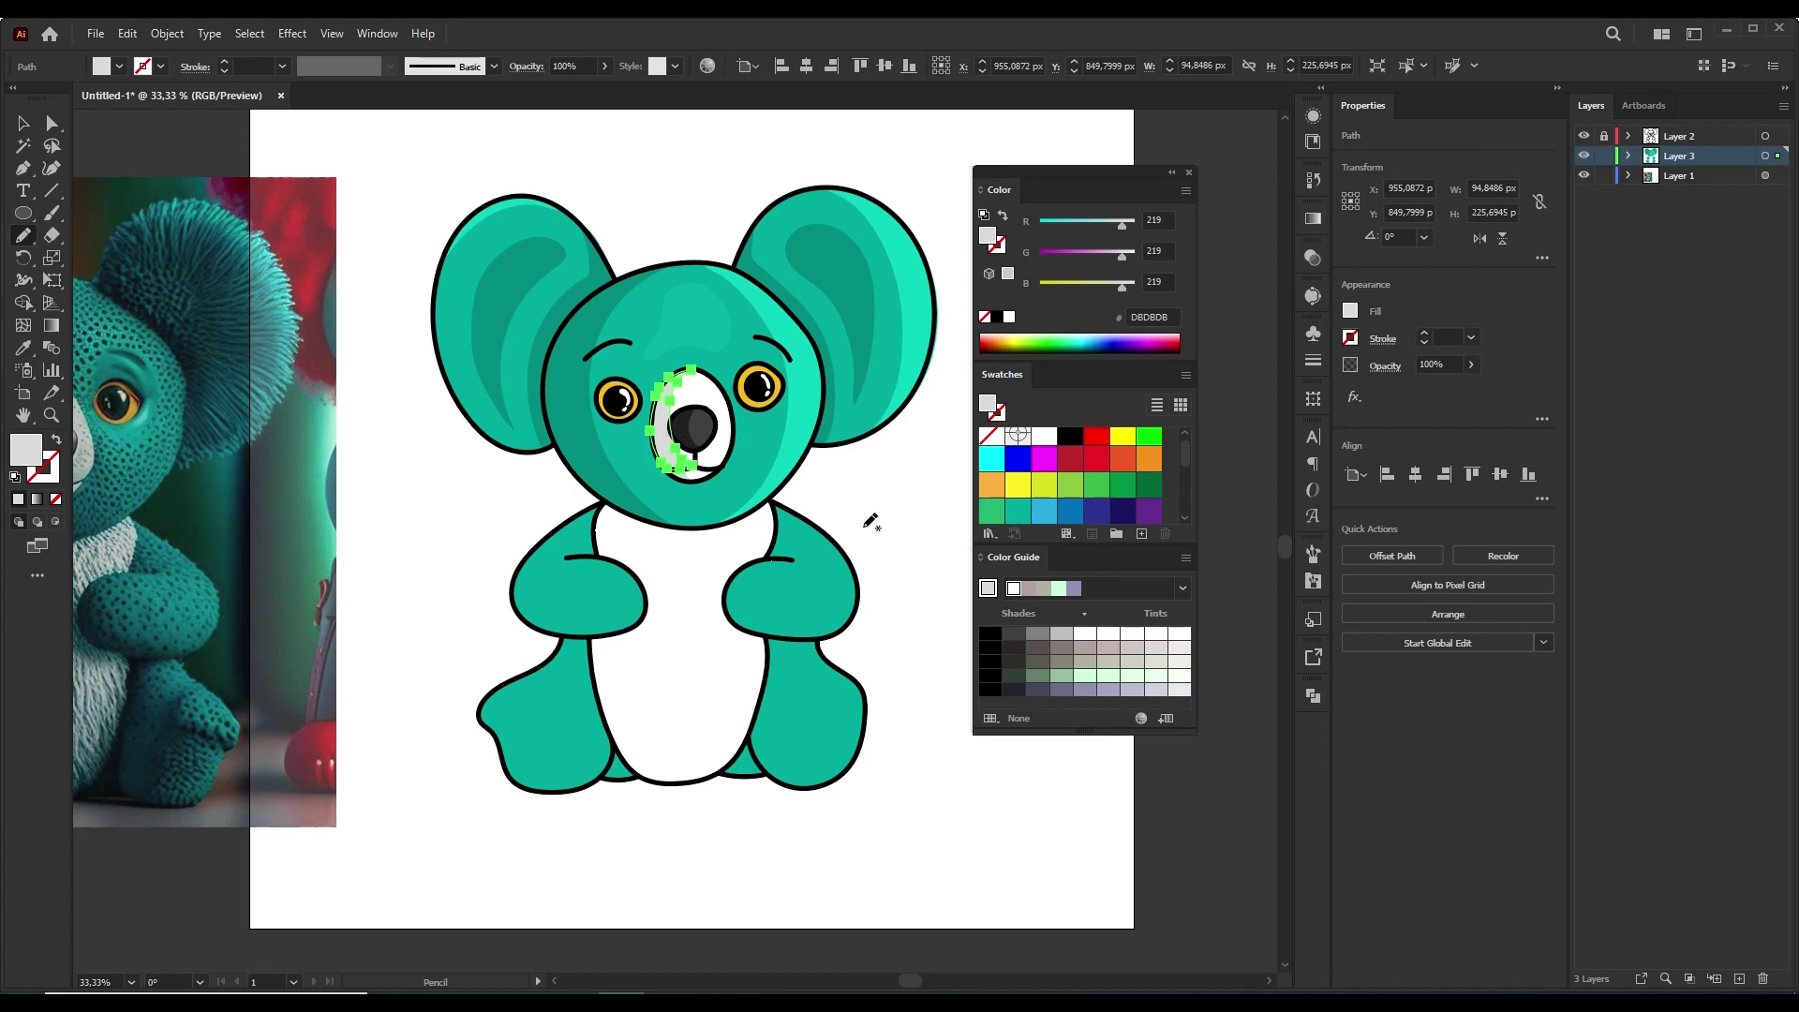
scroll(856, 514, up, 1)
scroll(804, 609, up, 1)
drag(804, 609, 749, 285)
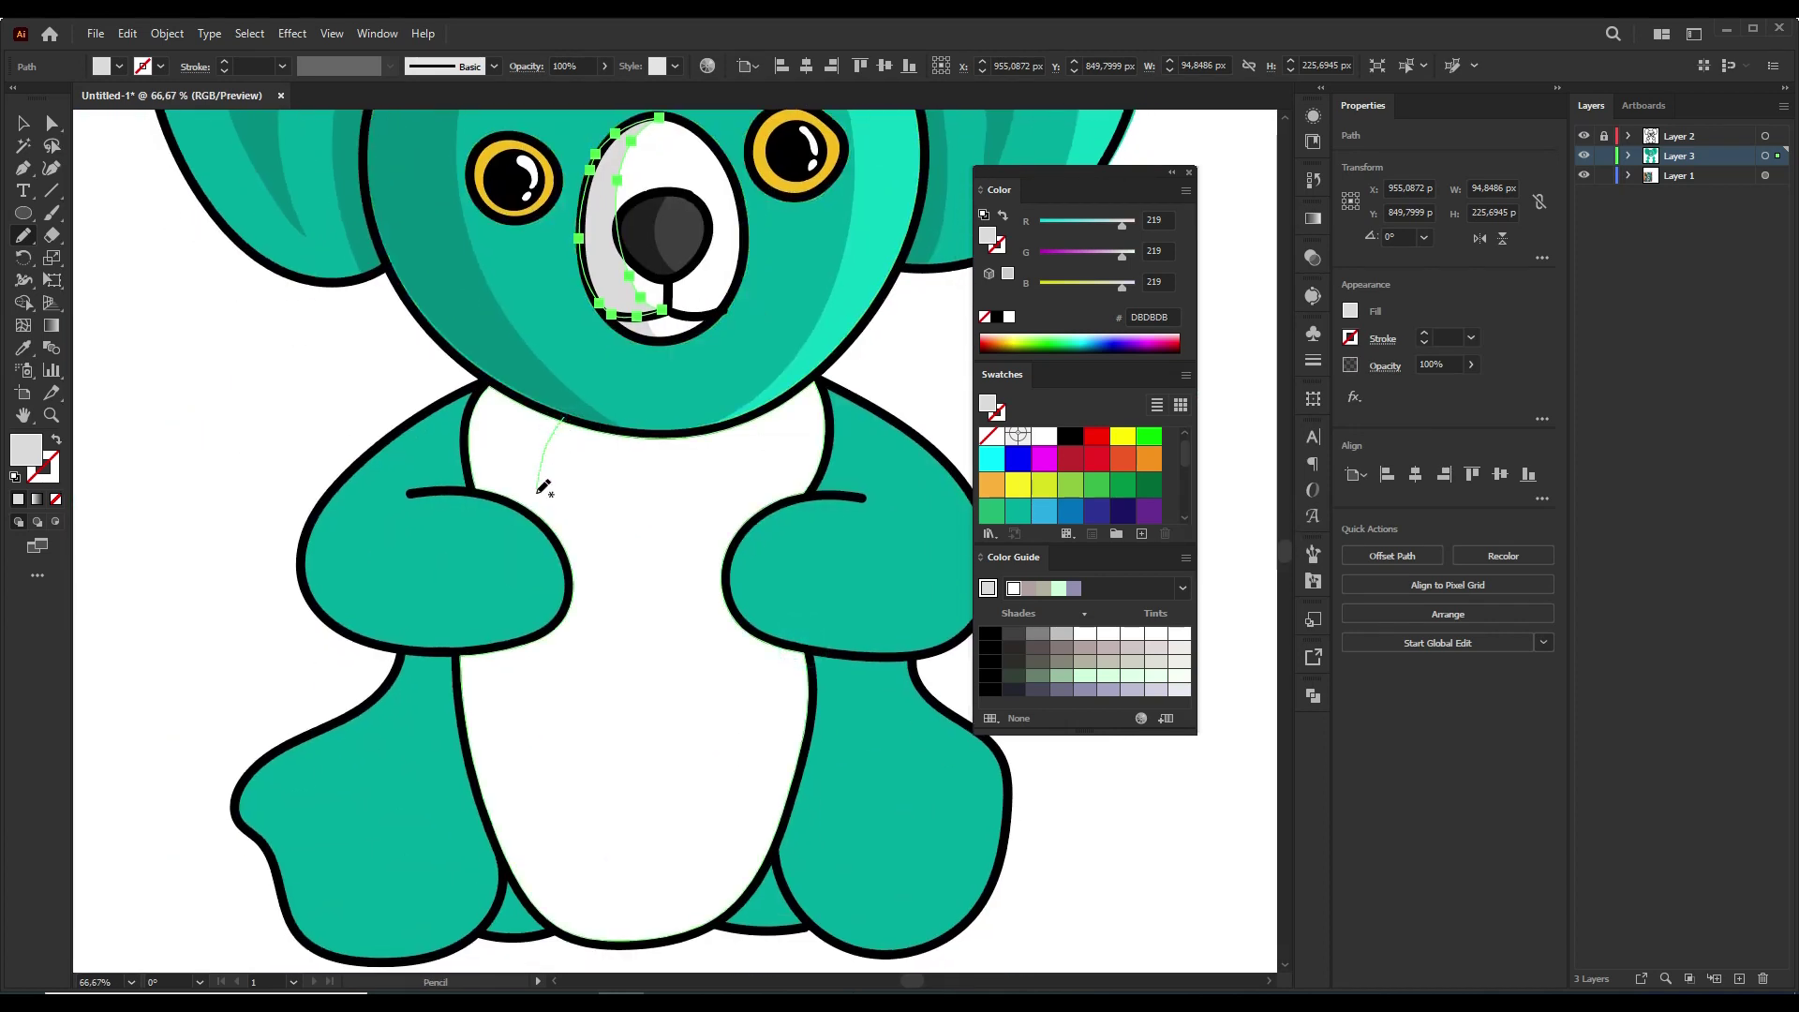
drag(544, 513, 550, 473)
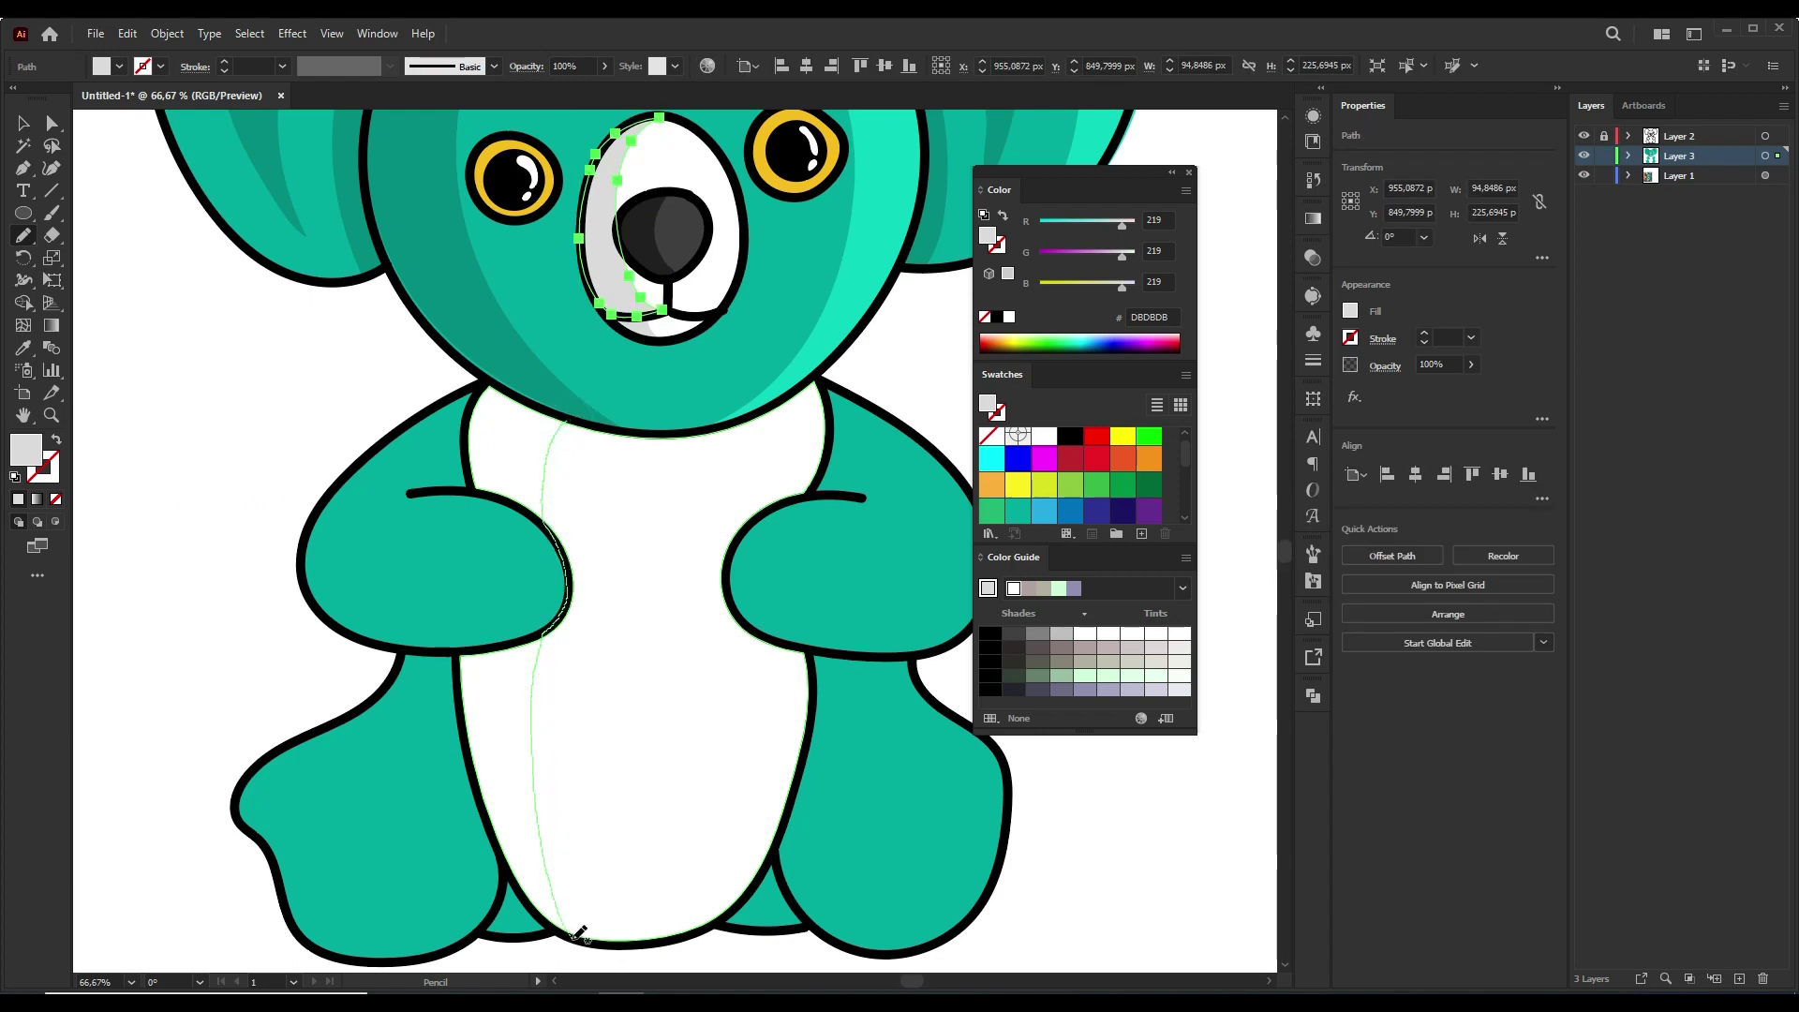
drag(459, 651, 561, 627)
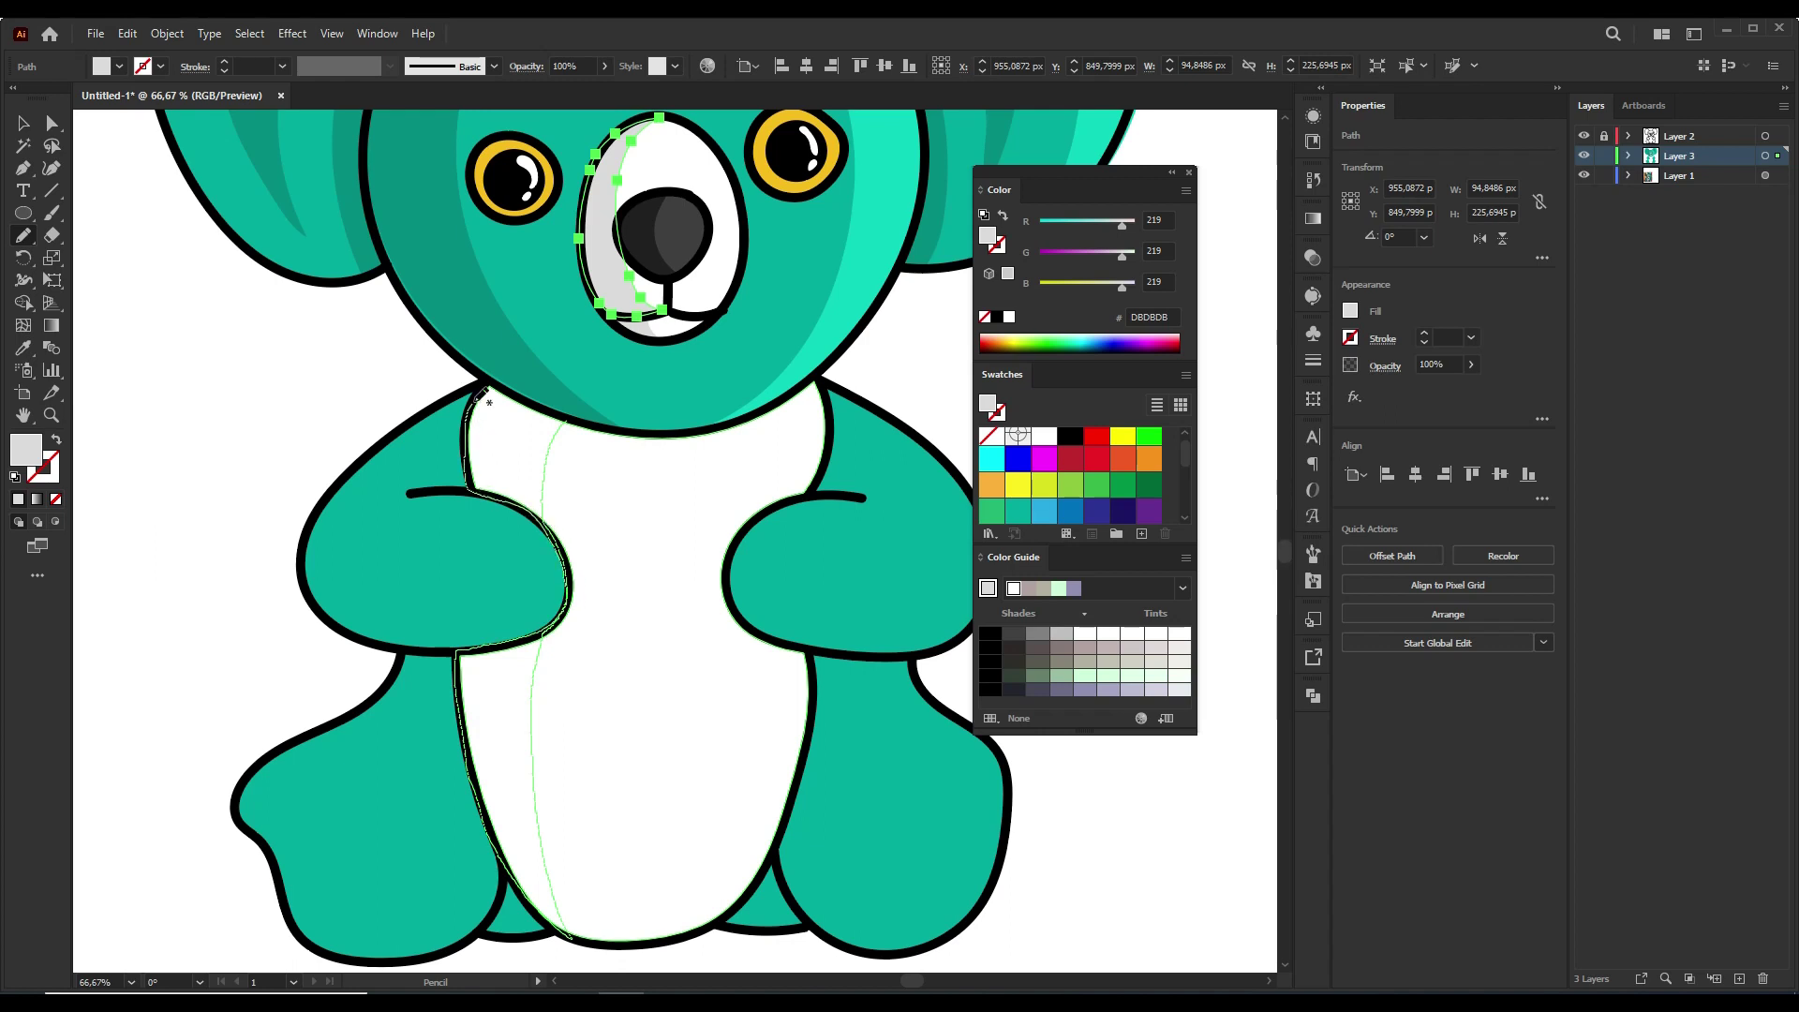
scroll(792, 576, down, 2)
- Draw dark teal shading on the head's left side and around the left arm
scroll(791, 590, down, 2)
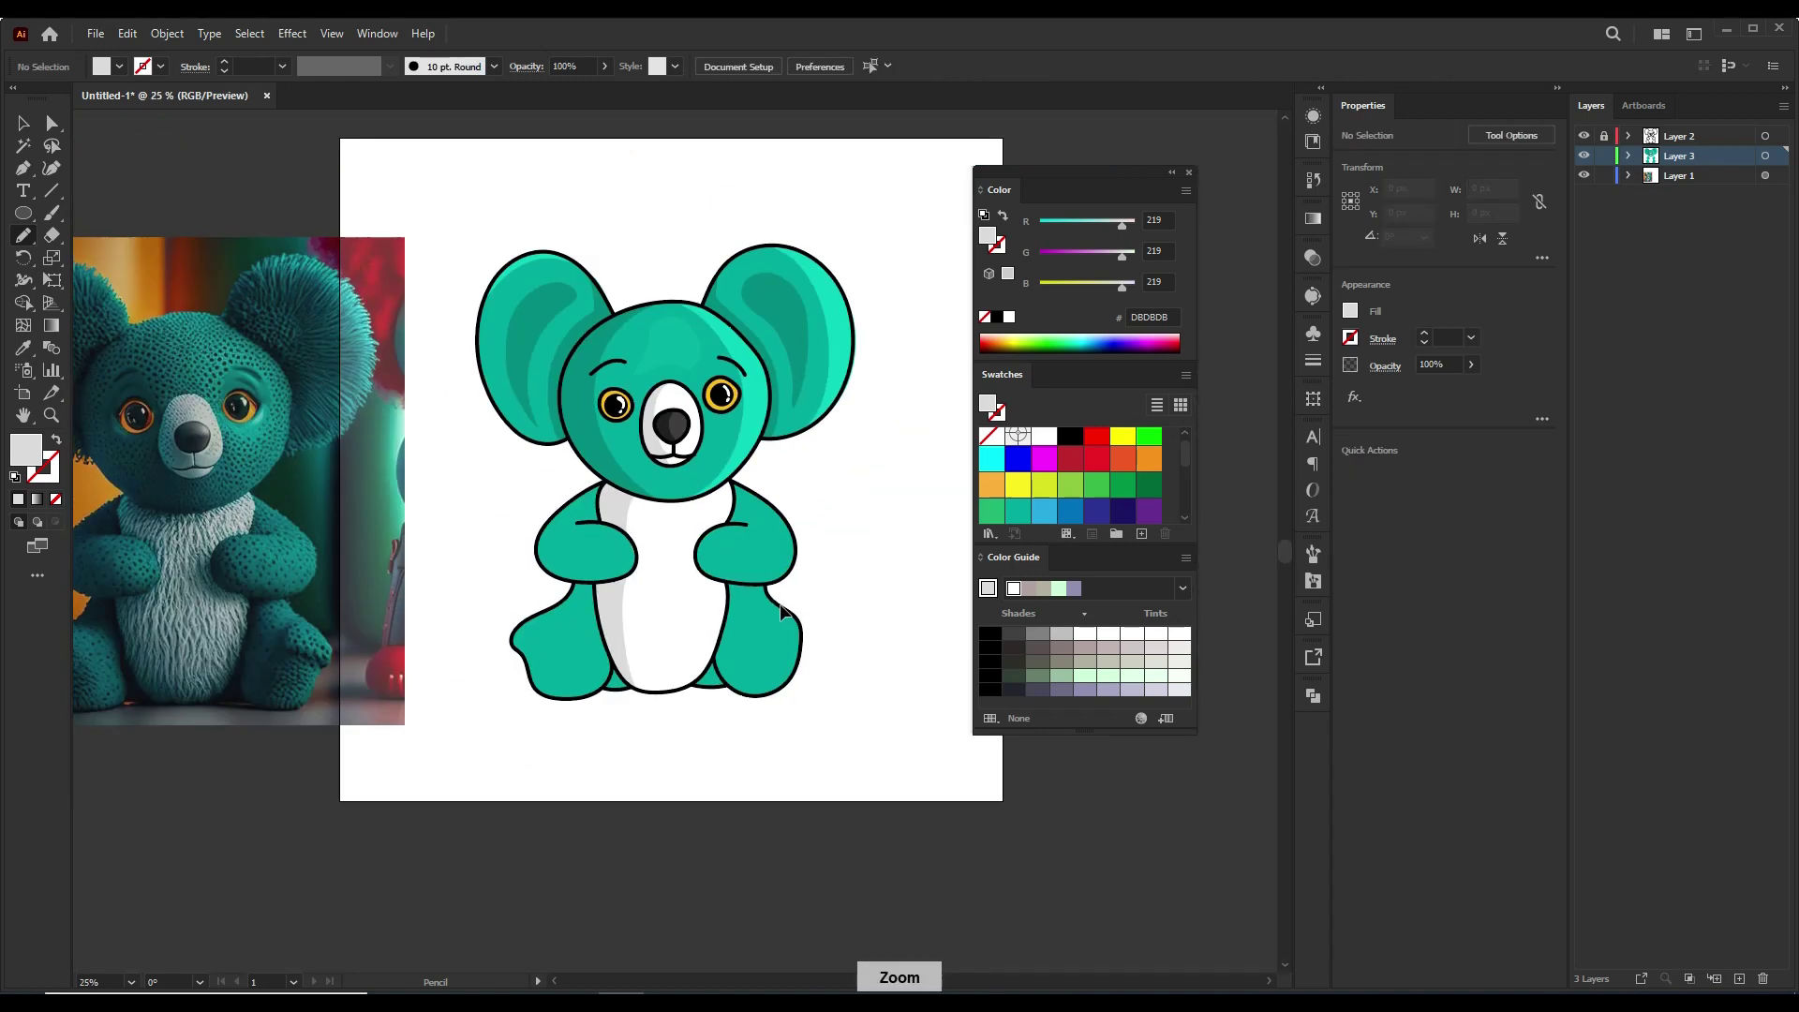
scroll(792, 600, up, 2)
scroll(787, 609, down, 1)
scroll(787, 611, up, 2)
scroll(735, 623, down, 3)
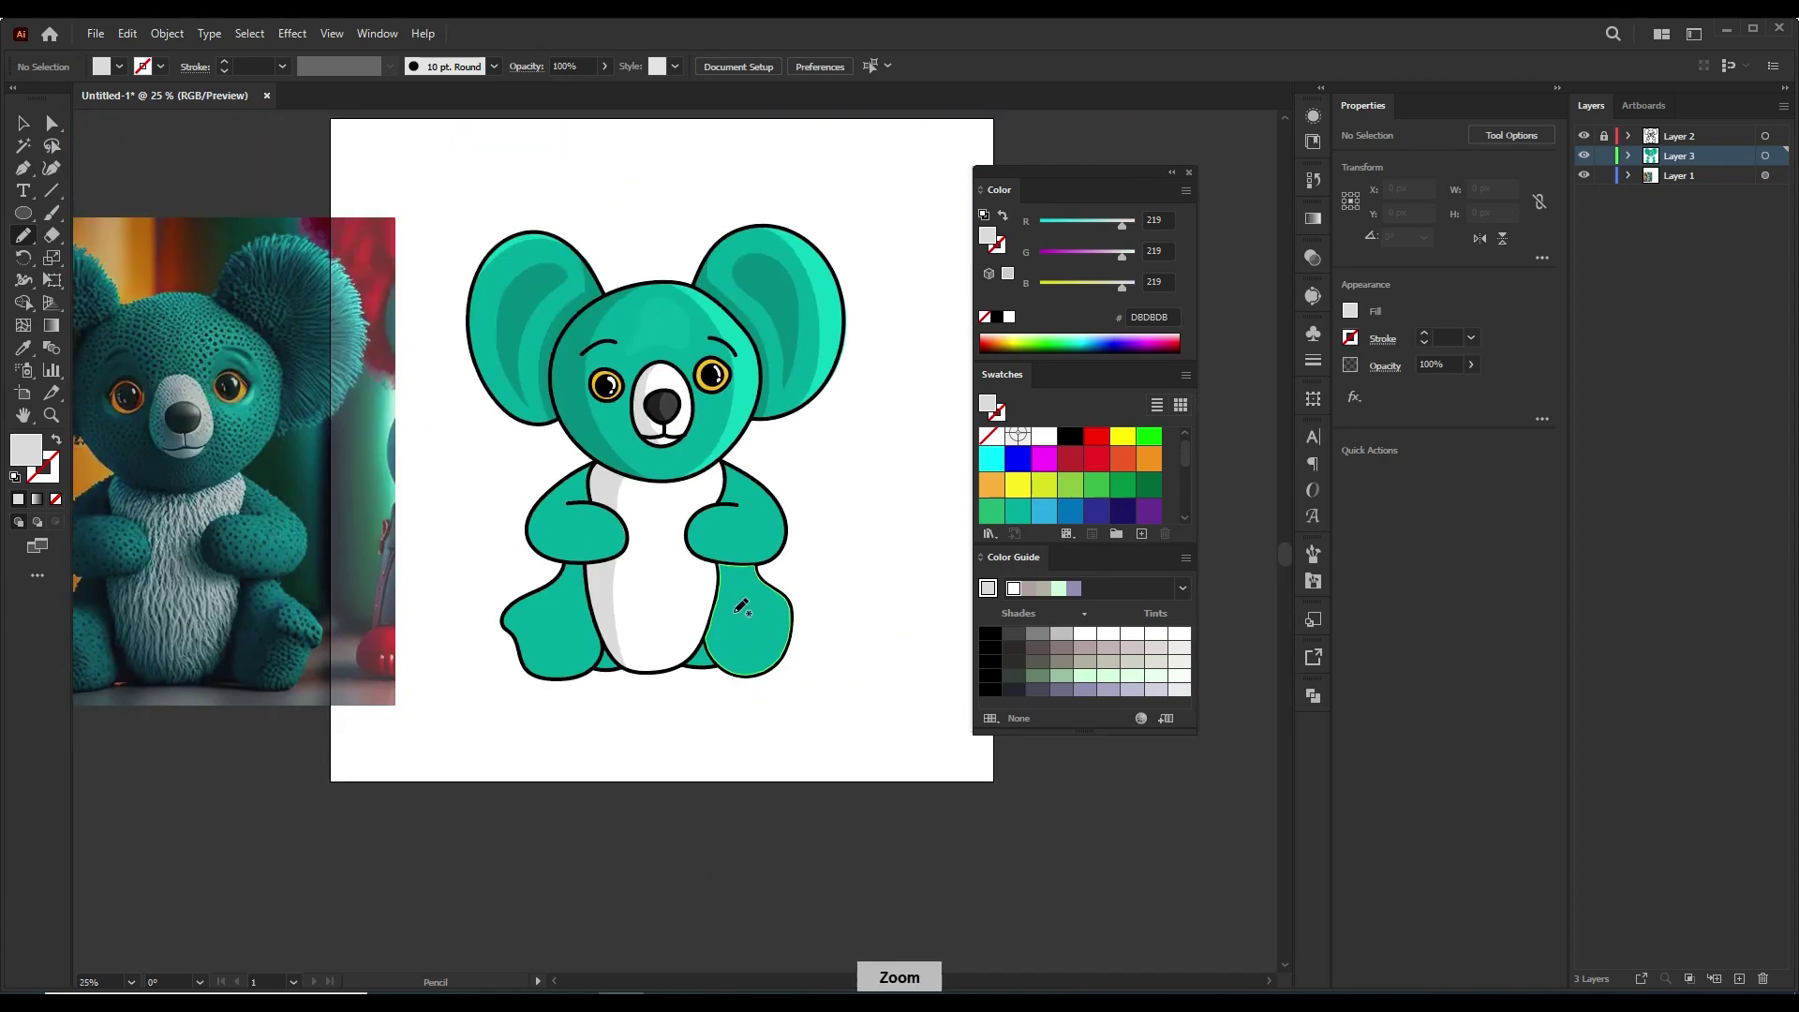
scroll(684, 595, up, 3)
drag(604, 415, 538, 469)
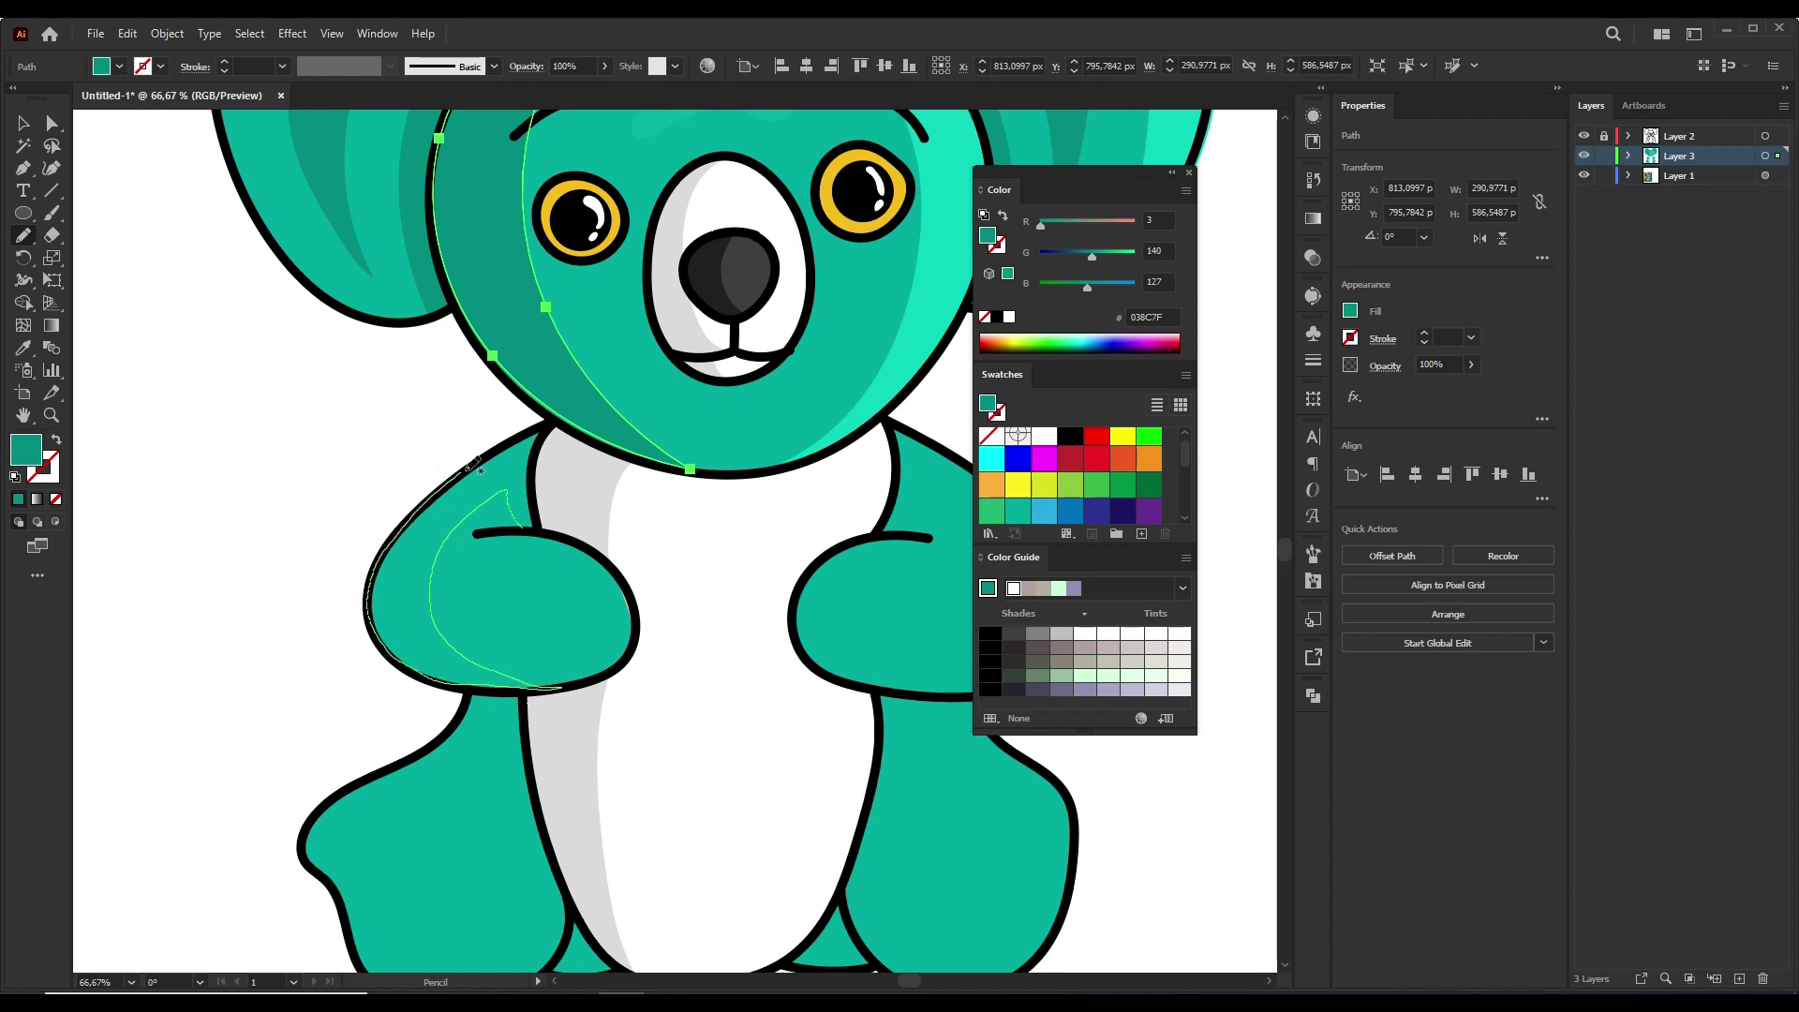
drag(545, 526, 547, 530)
- Draw a closed dark-teal shading sliver on the right arm
scroll(547, 530, down, 2)
scroll(856, 572, up, 1)
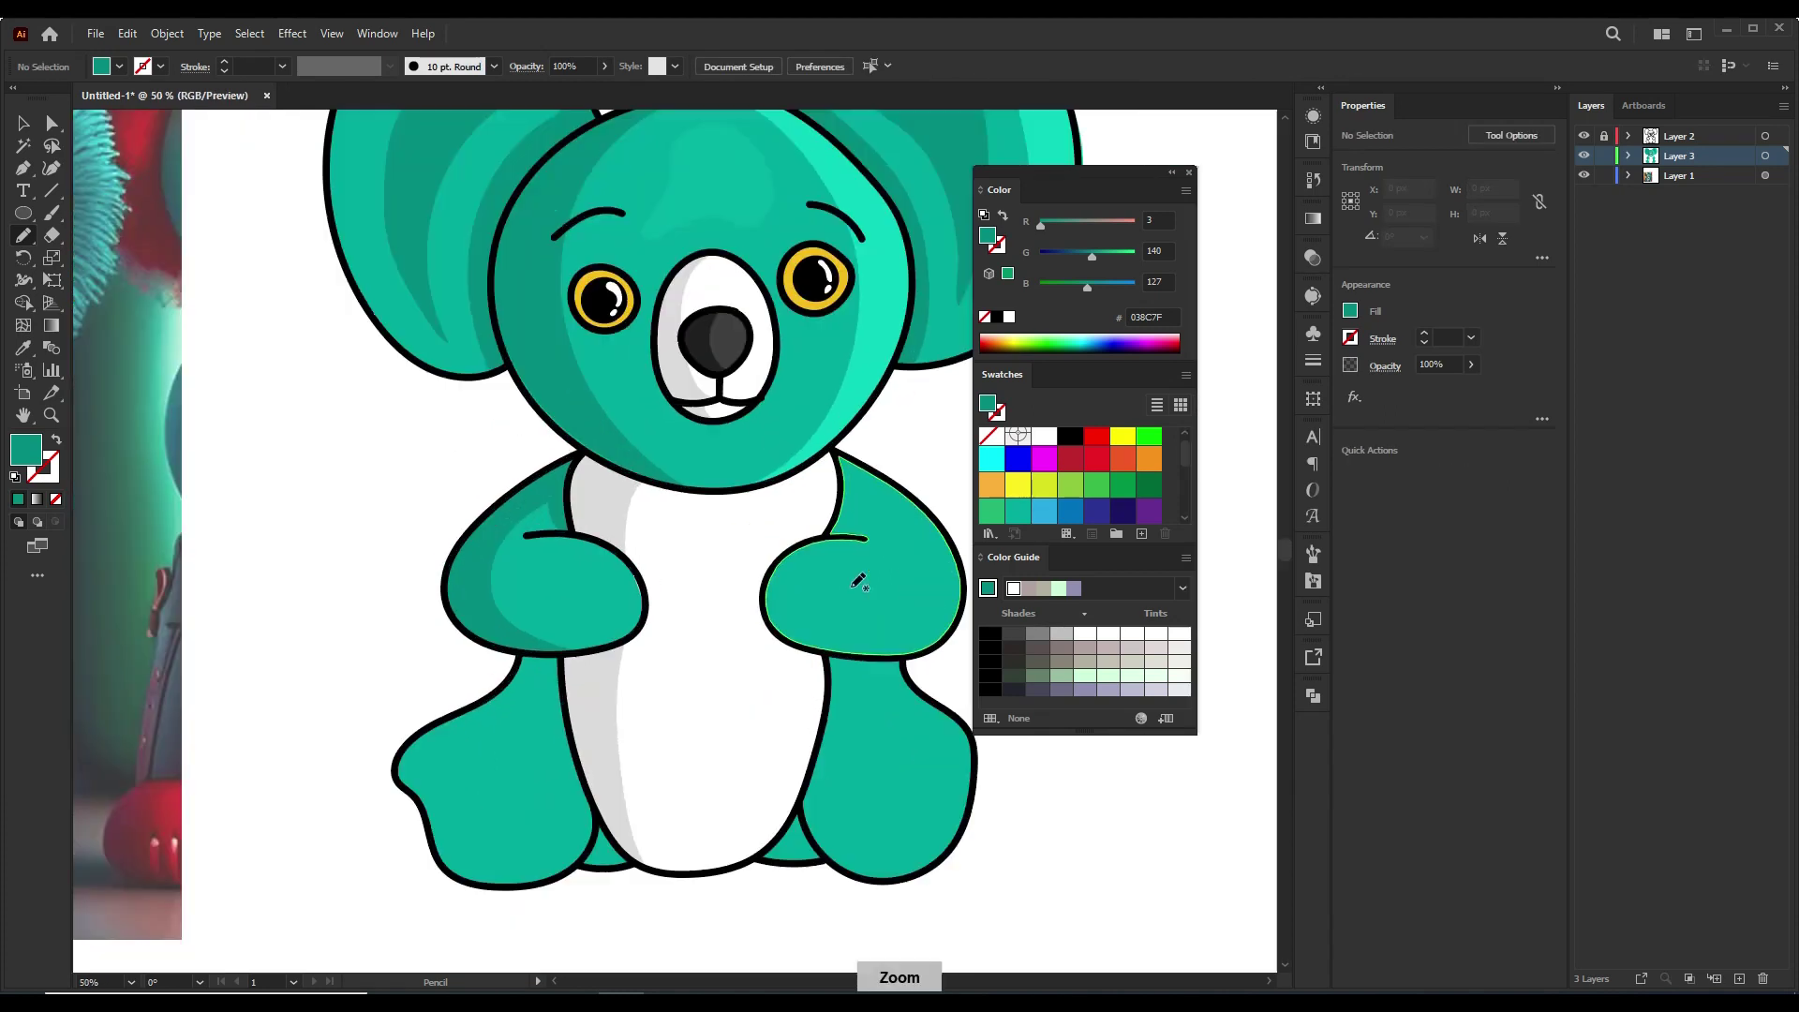
scroll(890, 609, up, 1)
scroll(787, 576, up, 1)
drag(785, 575, 714, 704)
scroll(785, 581, down, 2)
scroll(751, 574, up, 1)
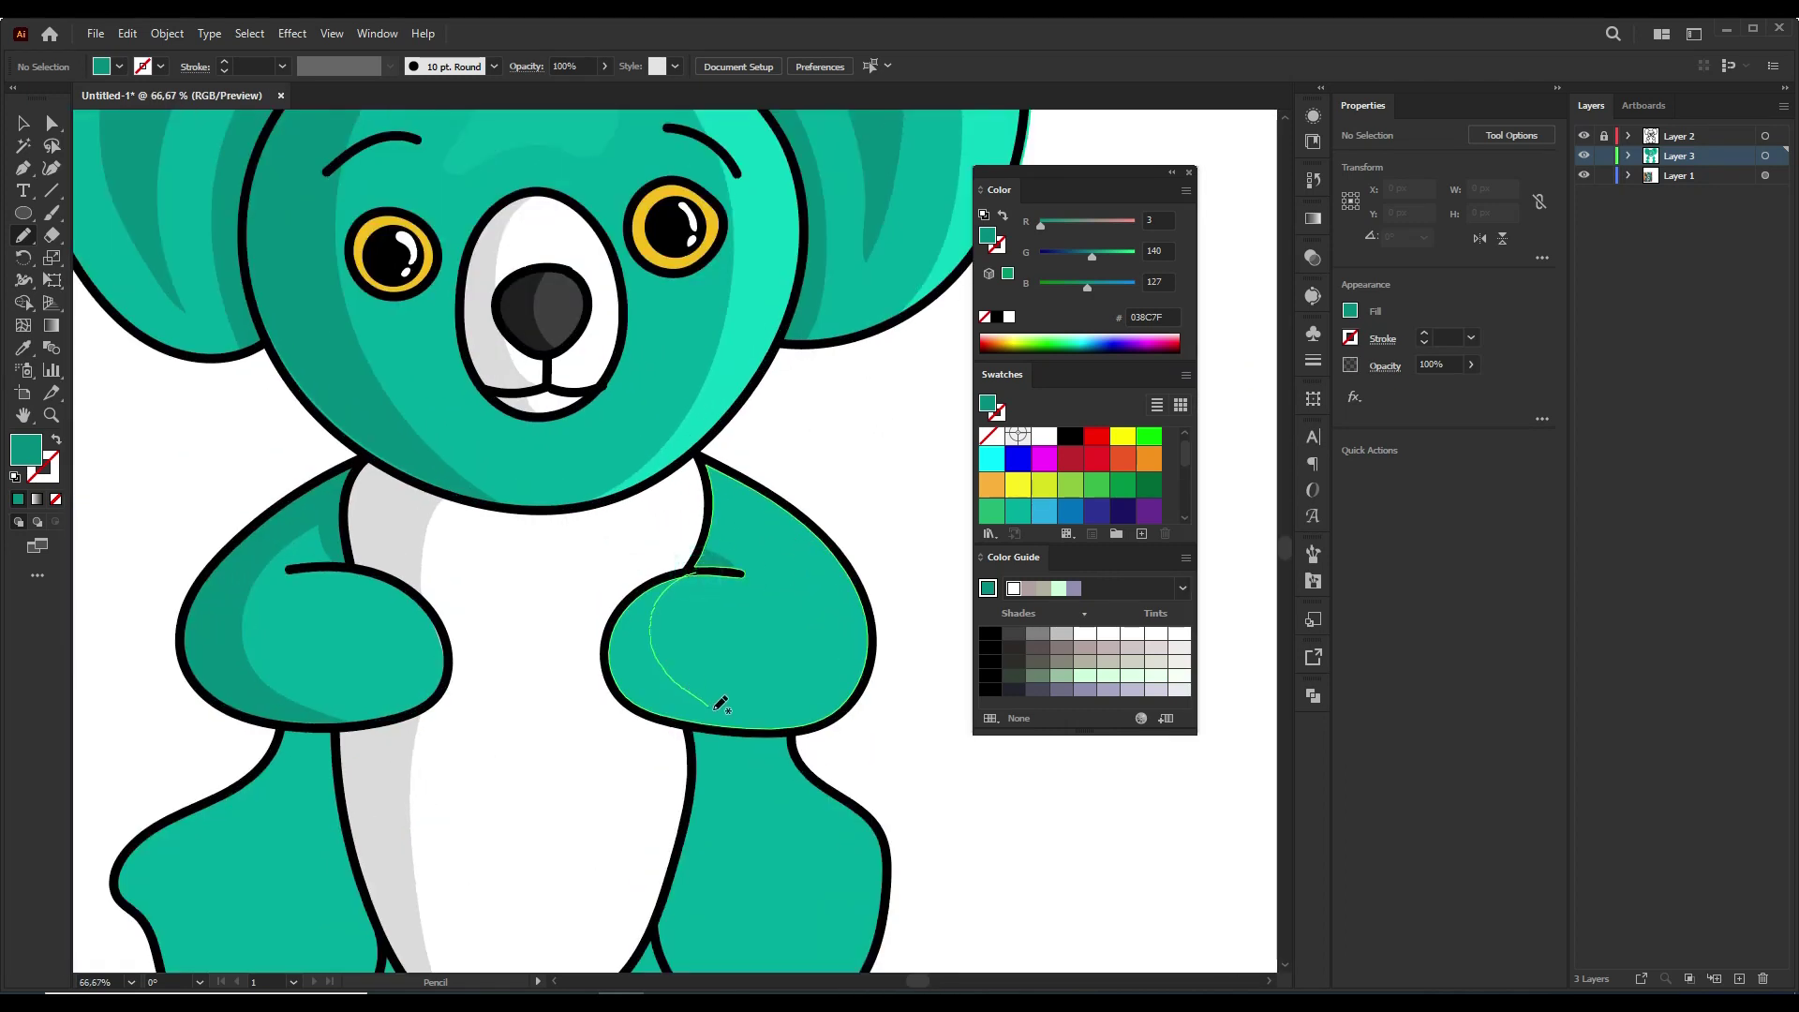
drag(691, 571, 689, 568)
scroll(920, 434, down, 2)
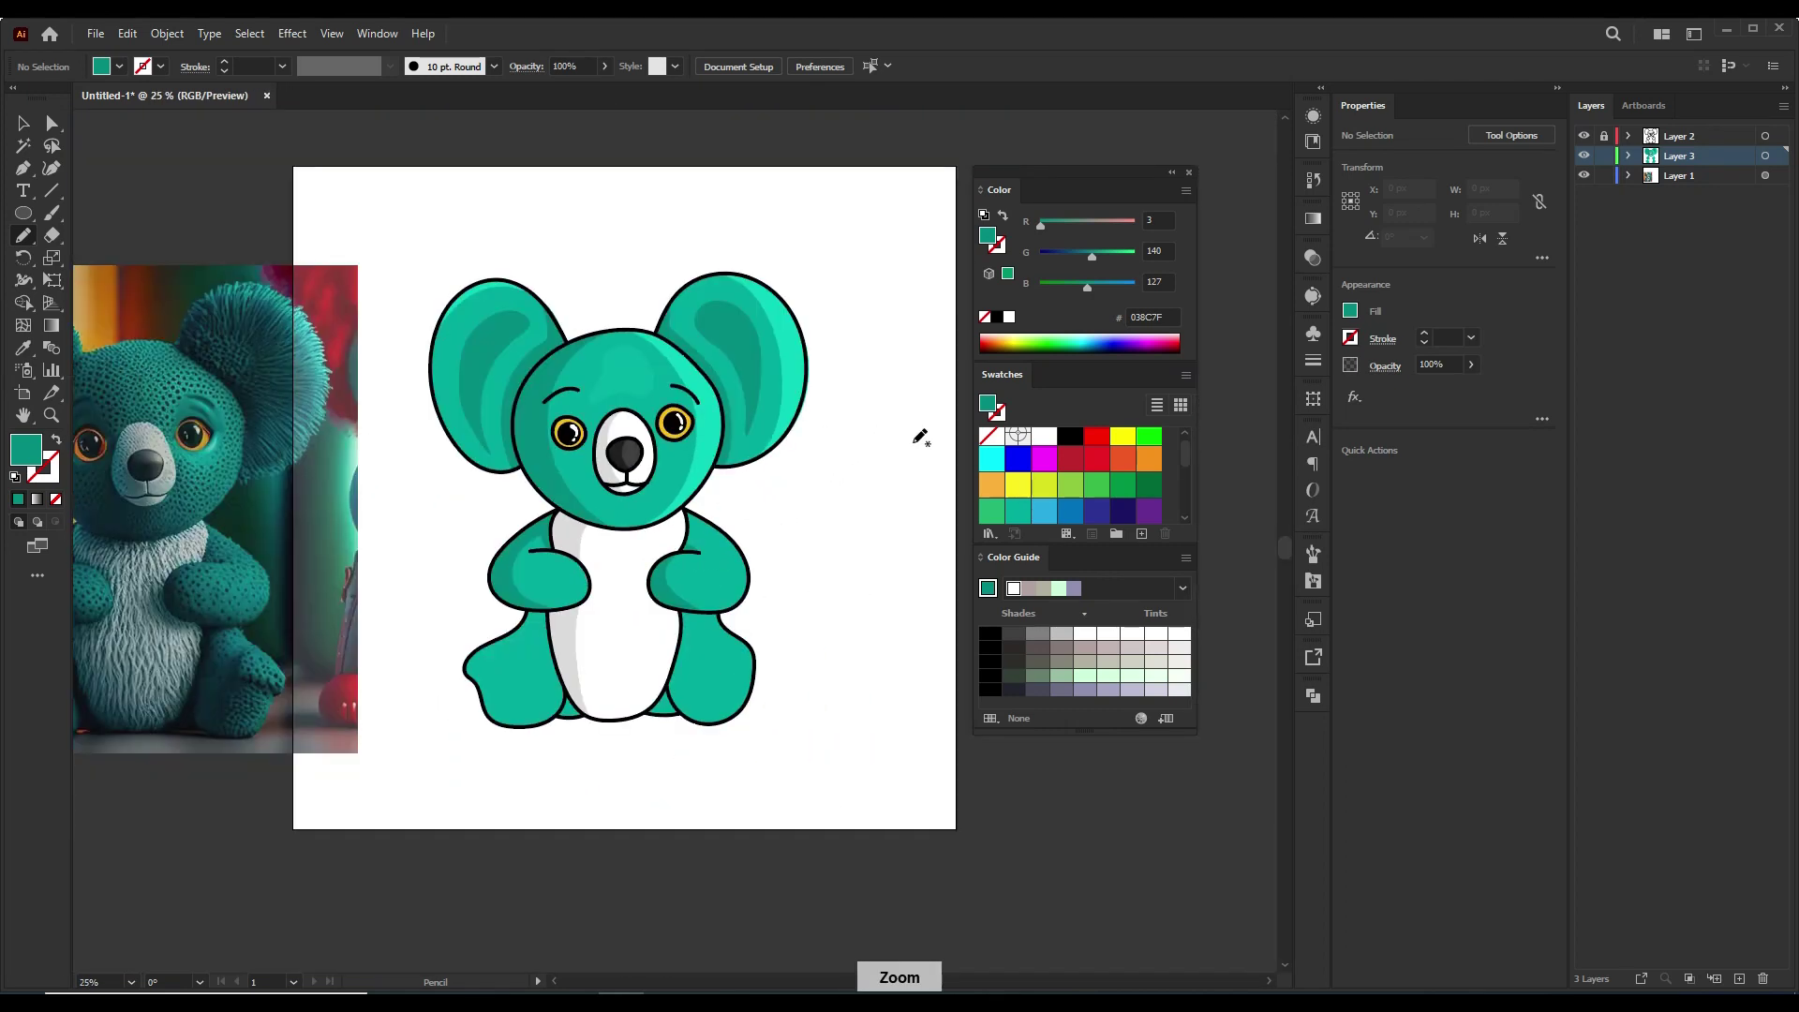
scroll(851, 398, up, 1)
scroll(908, 321, up, 1)
- Add light-teal highlights down the right and left arms using the ear highlight colour
ctrl+click(905, 319)
drag(699, 480, 767, 653)
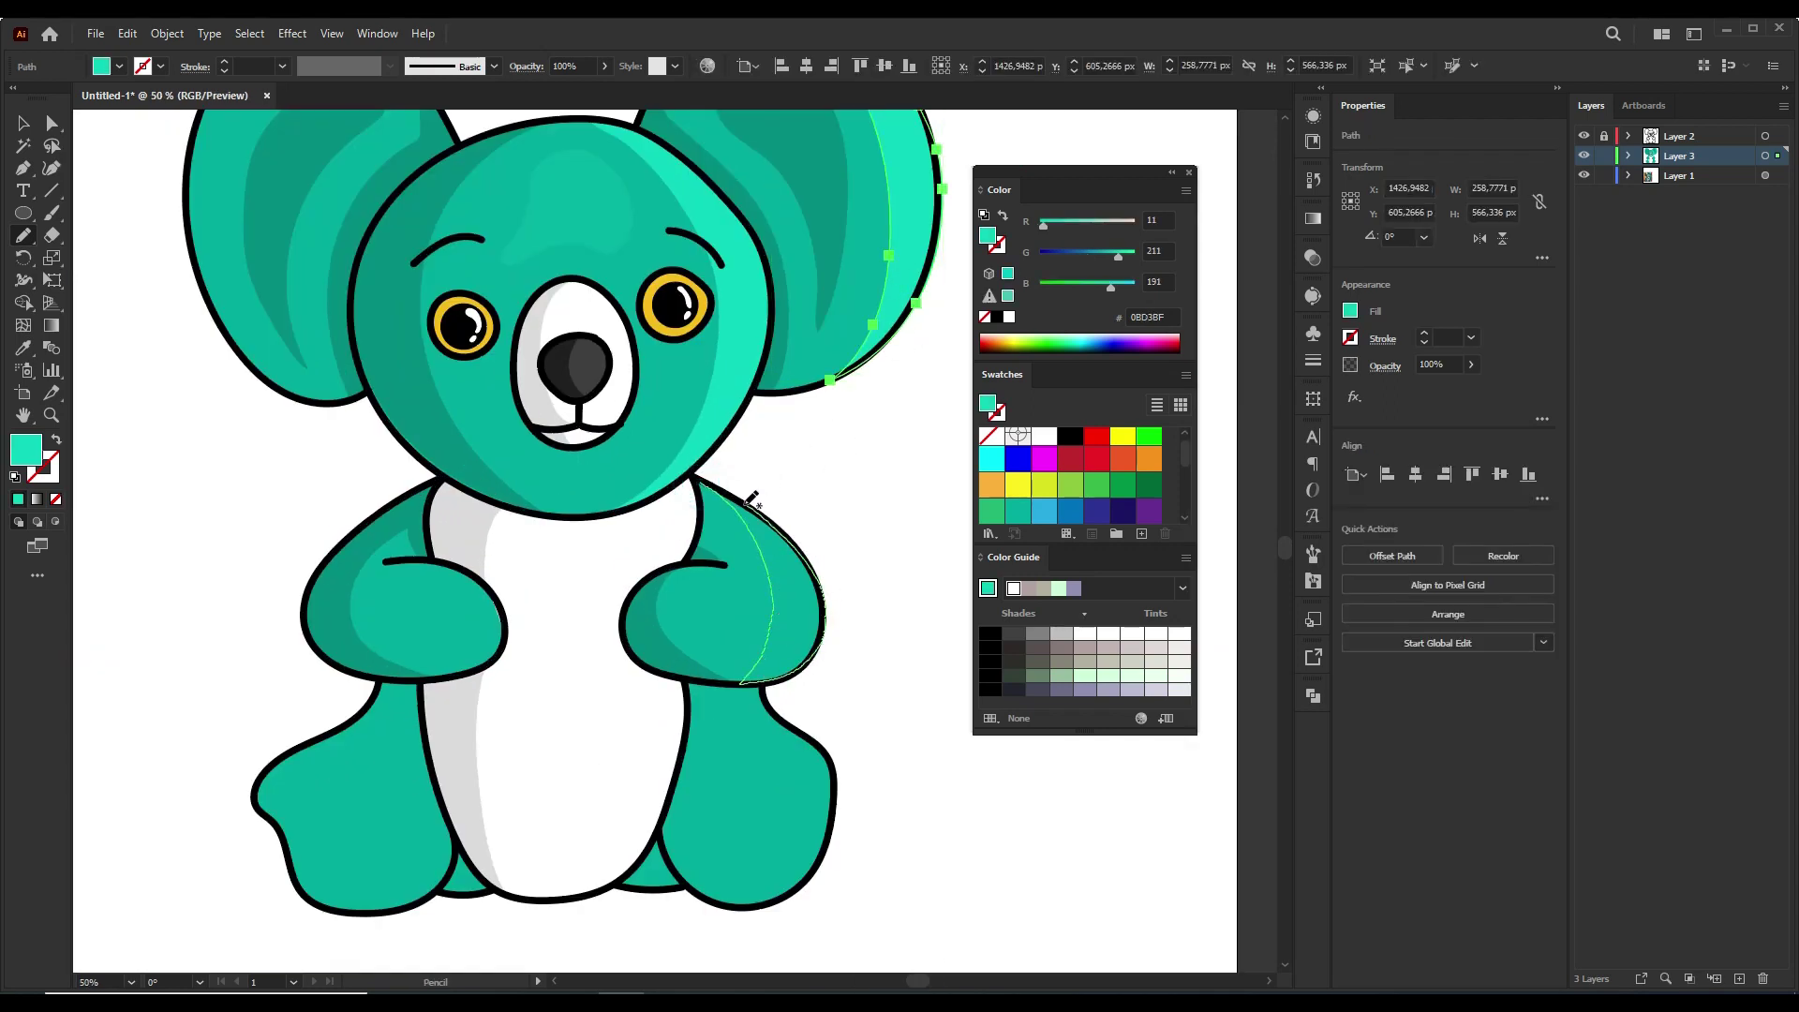
scroll(859, 390, down, 2)
scroll(869, 388, up, 2)
drag(413, 555, 468, 628)
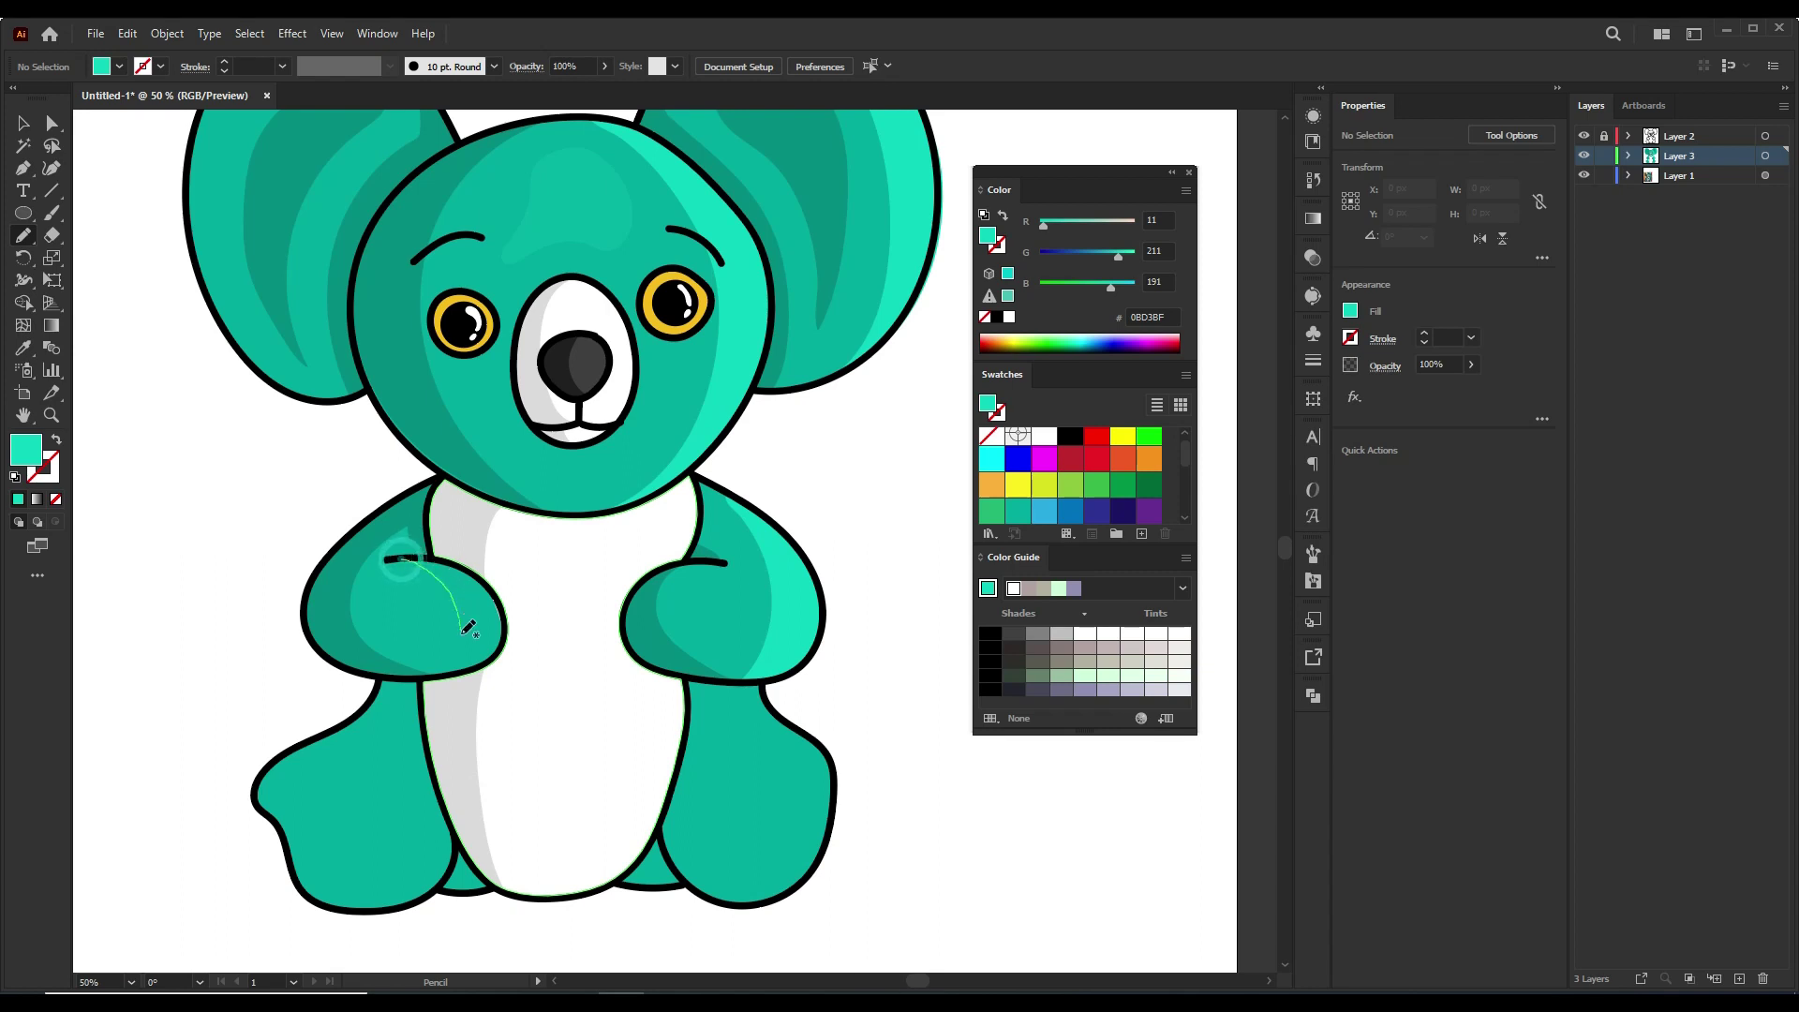
scroll(855, 365, down, 2)
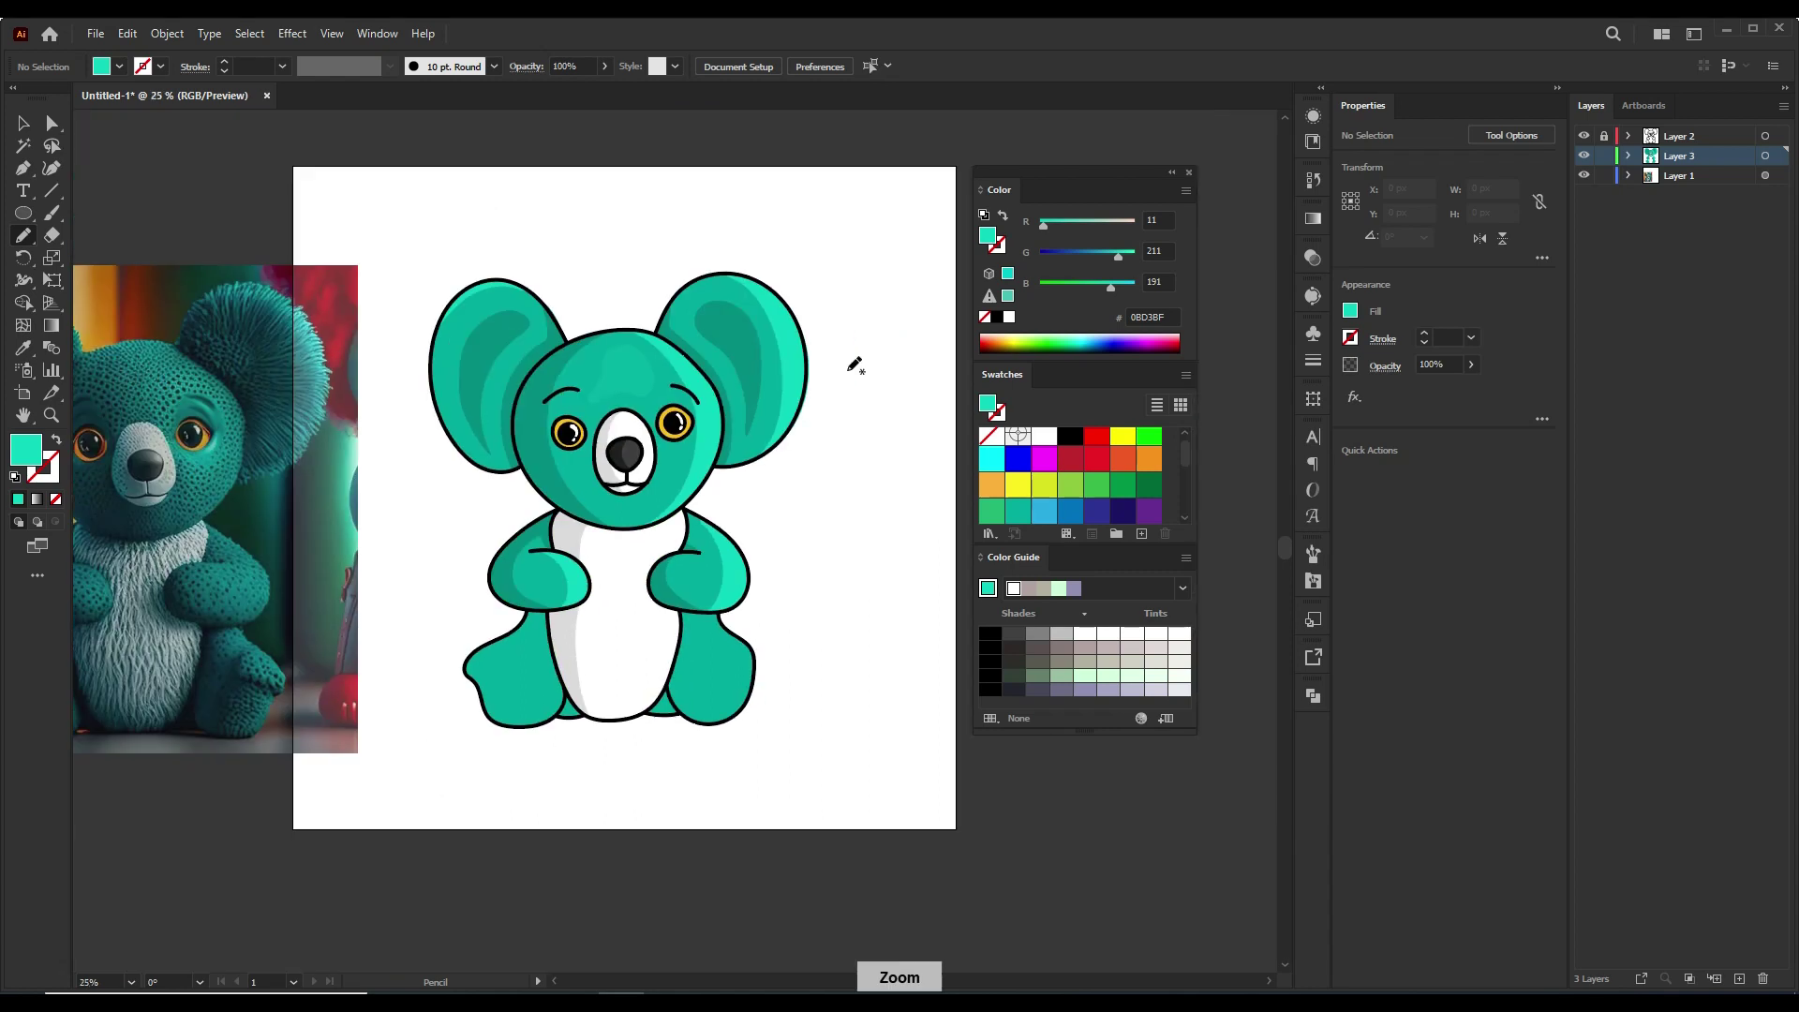
scroll(776, 615, up, 2)
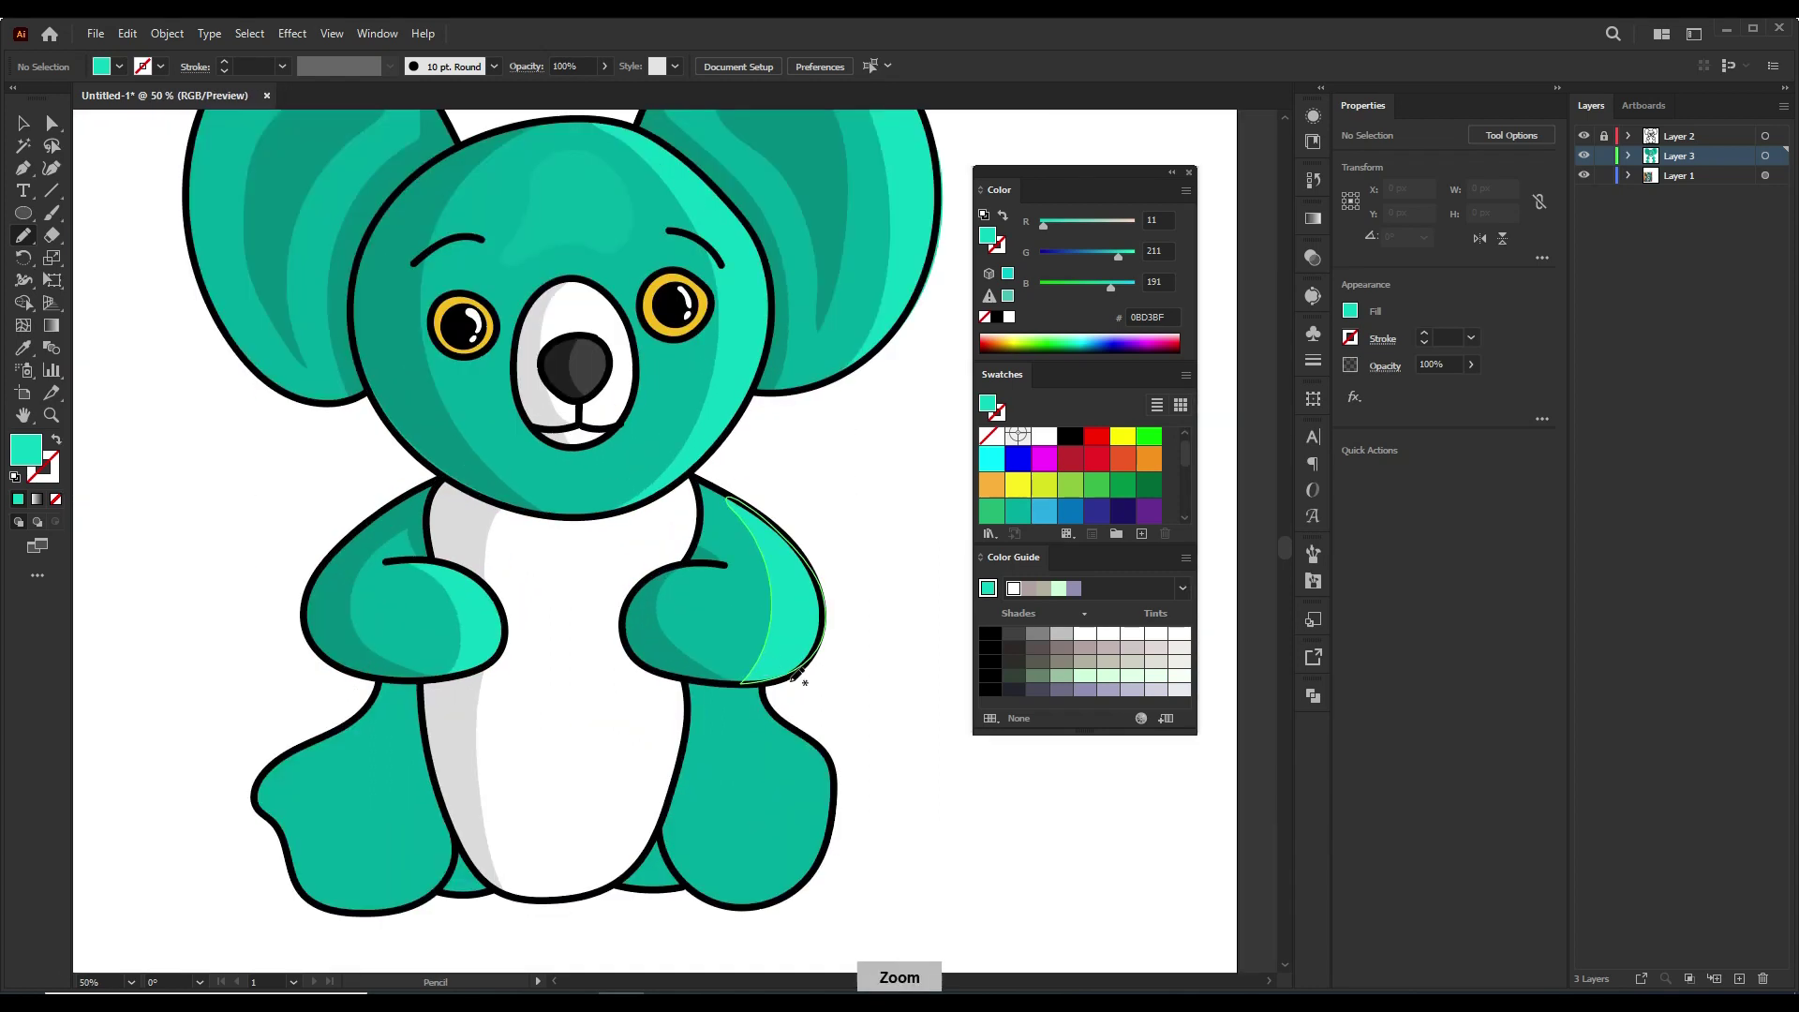
scroll(815, 604, down, 2)
scroll(847, 583, down, 1)
scroll(847, 583, up, 2)
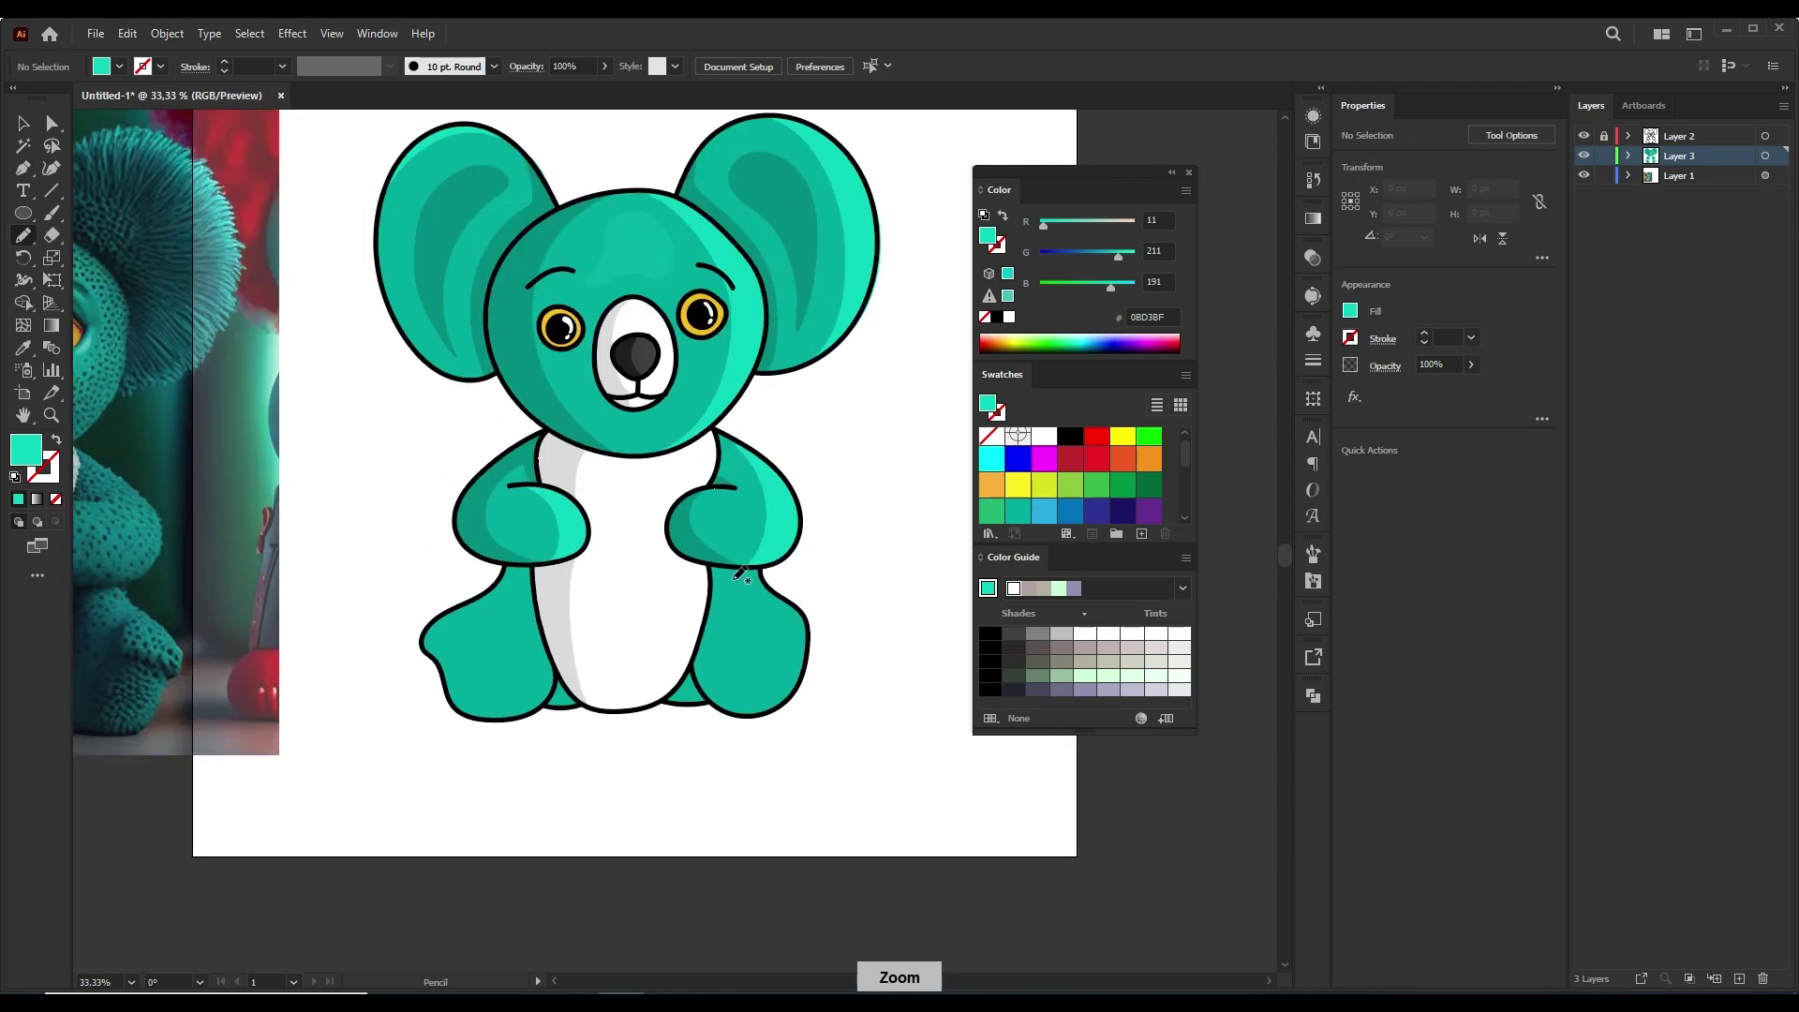
scroll(740, 573, up, 1)
- Draw dark teal shading down the inner right leg
mouse_move(796, 666)
mouse_down()
mouse_move(792, 532)
mouse_move(767, 699)
mouse_up()
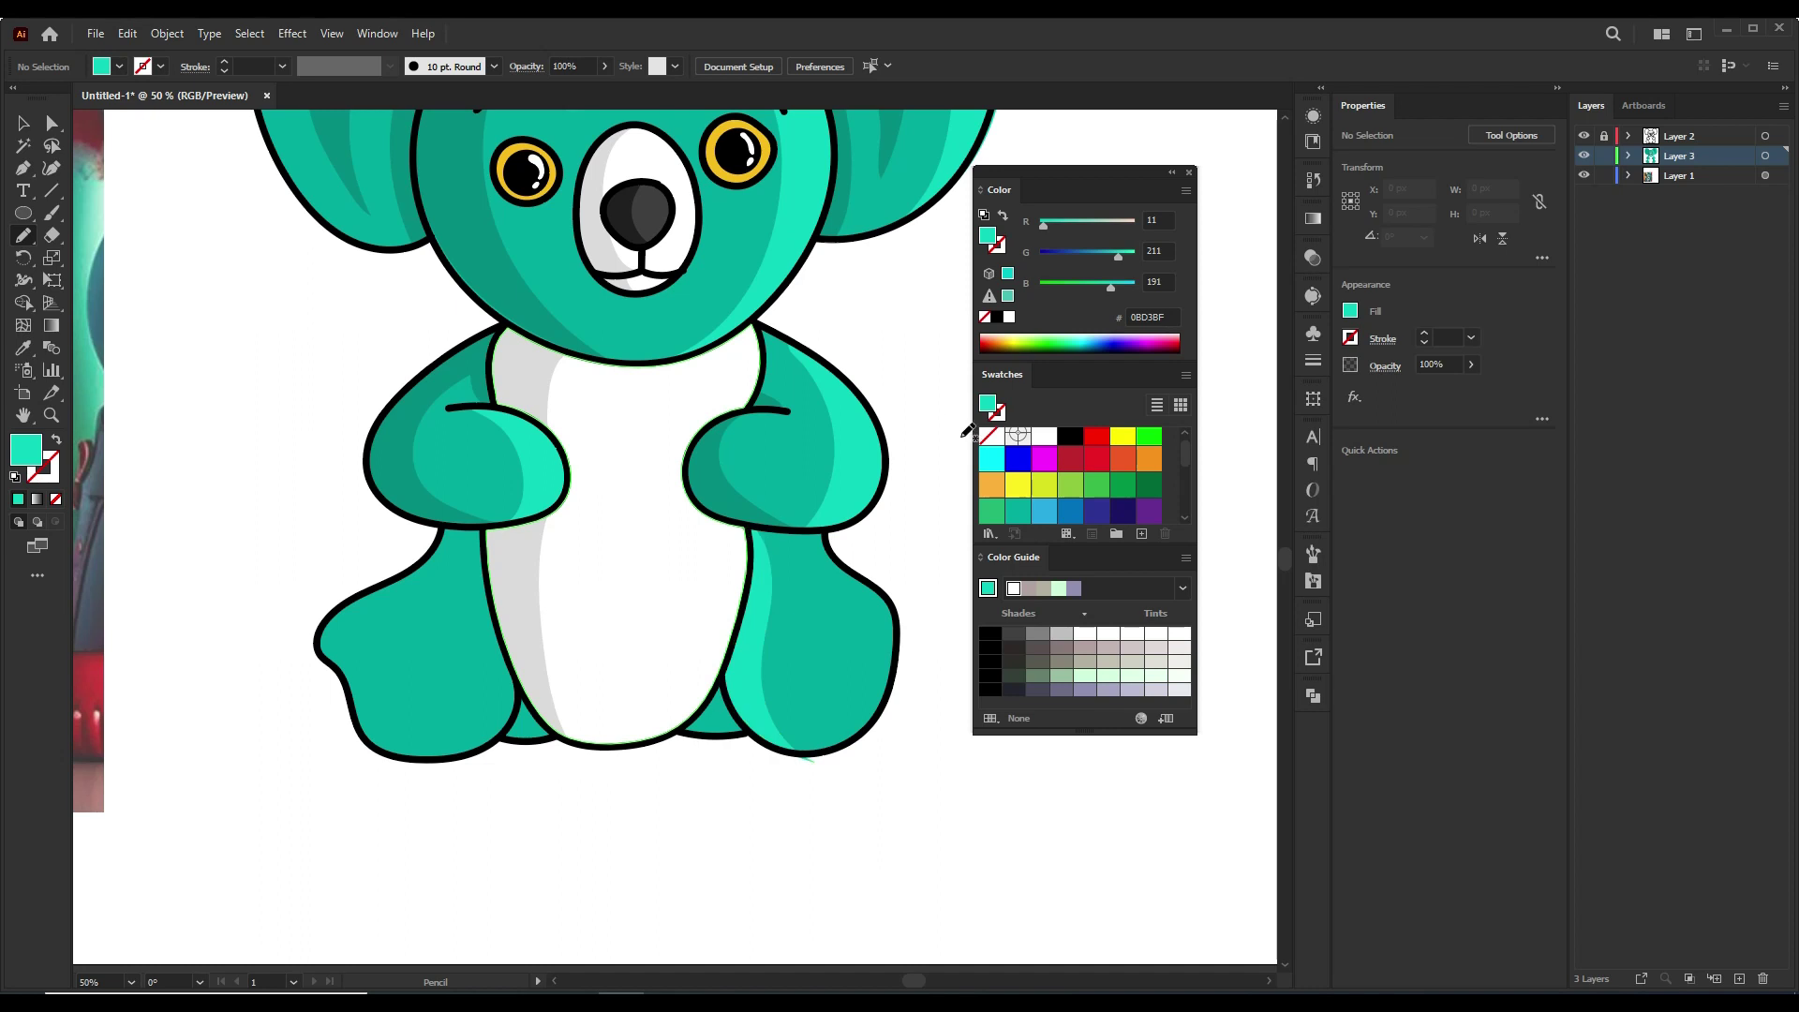
ctrl+click(923, 524)
ctrl+click(717, 473)
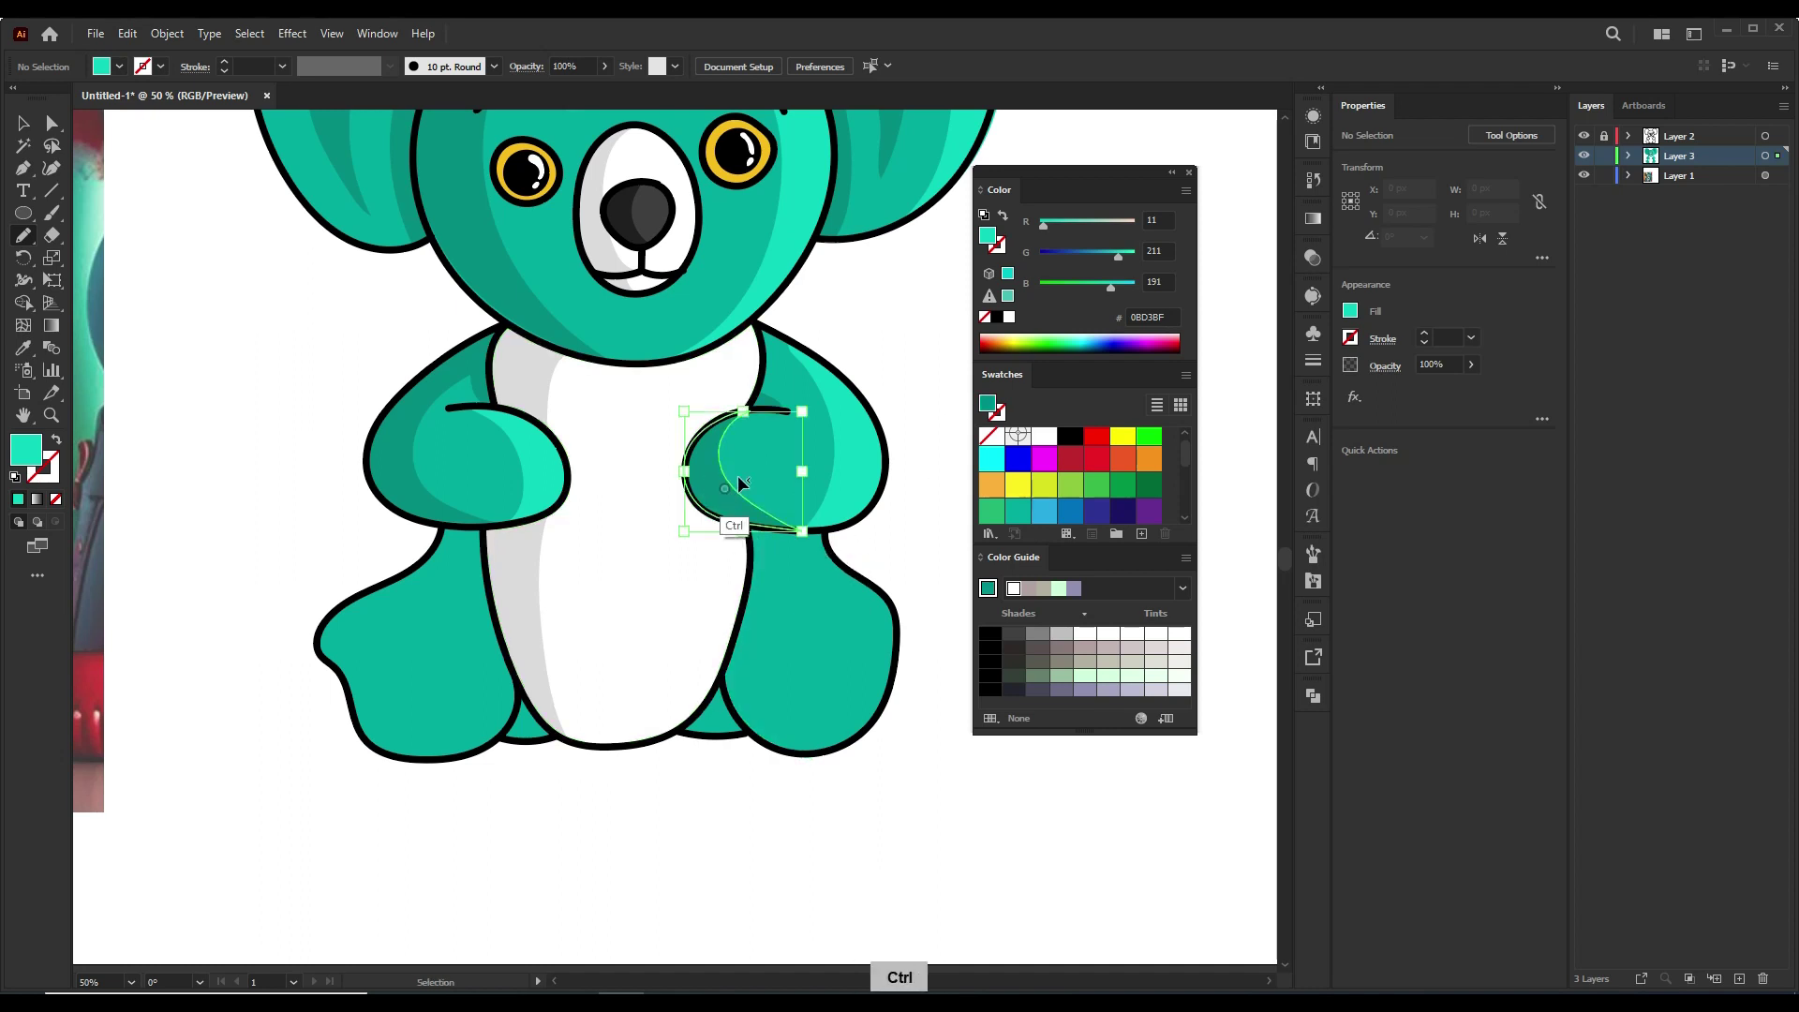
scroll(903, 697, up, 2)
drag(904, 698, 774, 416)
drag(614, 432, 678, 829)
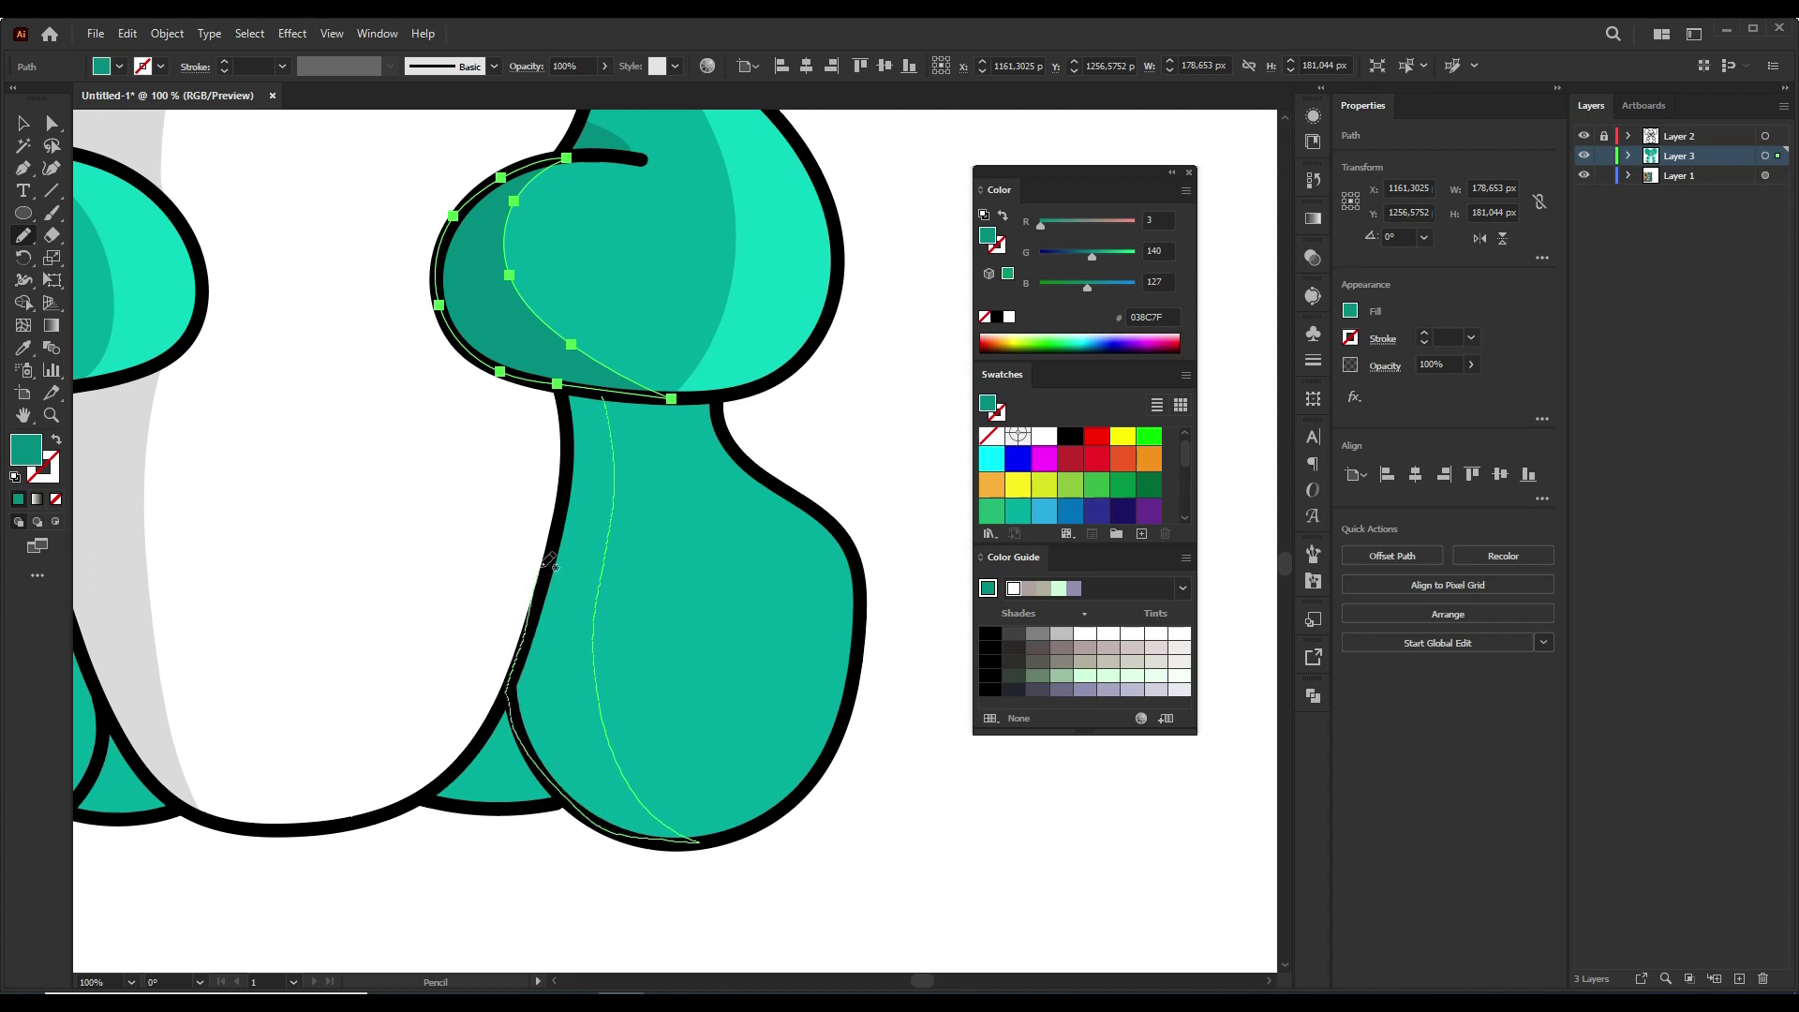
drag(570, 394, 567, 394)
- Draw dark teal shading on the left leg, adding an extra shadow
key(ctrl+minus)
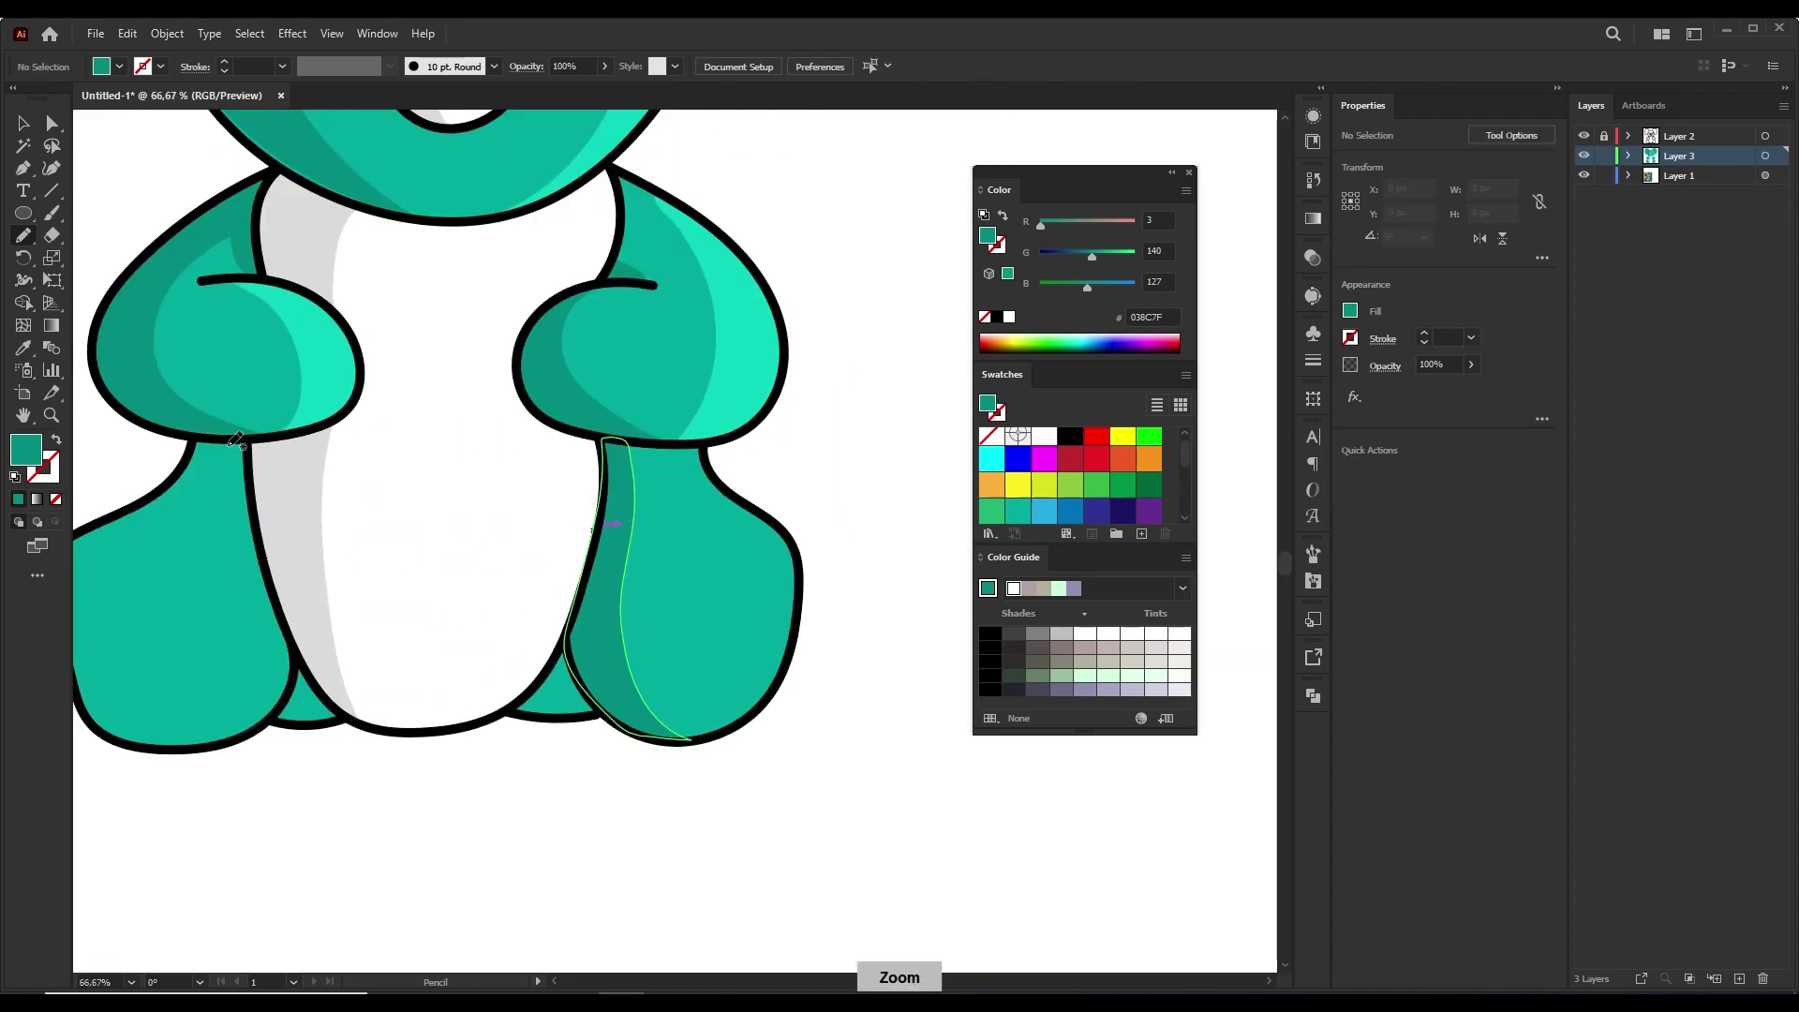
key(ctrl+minus)
key(ctrl+minus)
key(ctrl+minus)
key(ctrl+plus)
key(ctrl+plus)
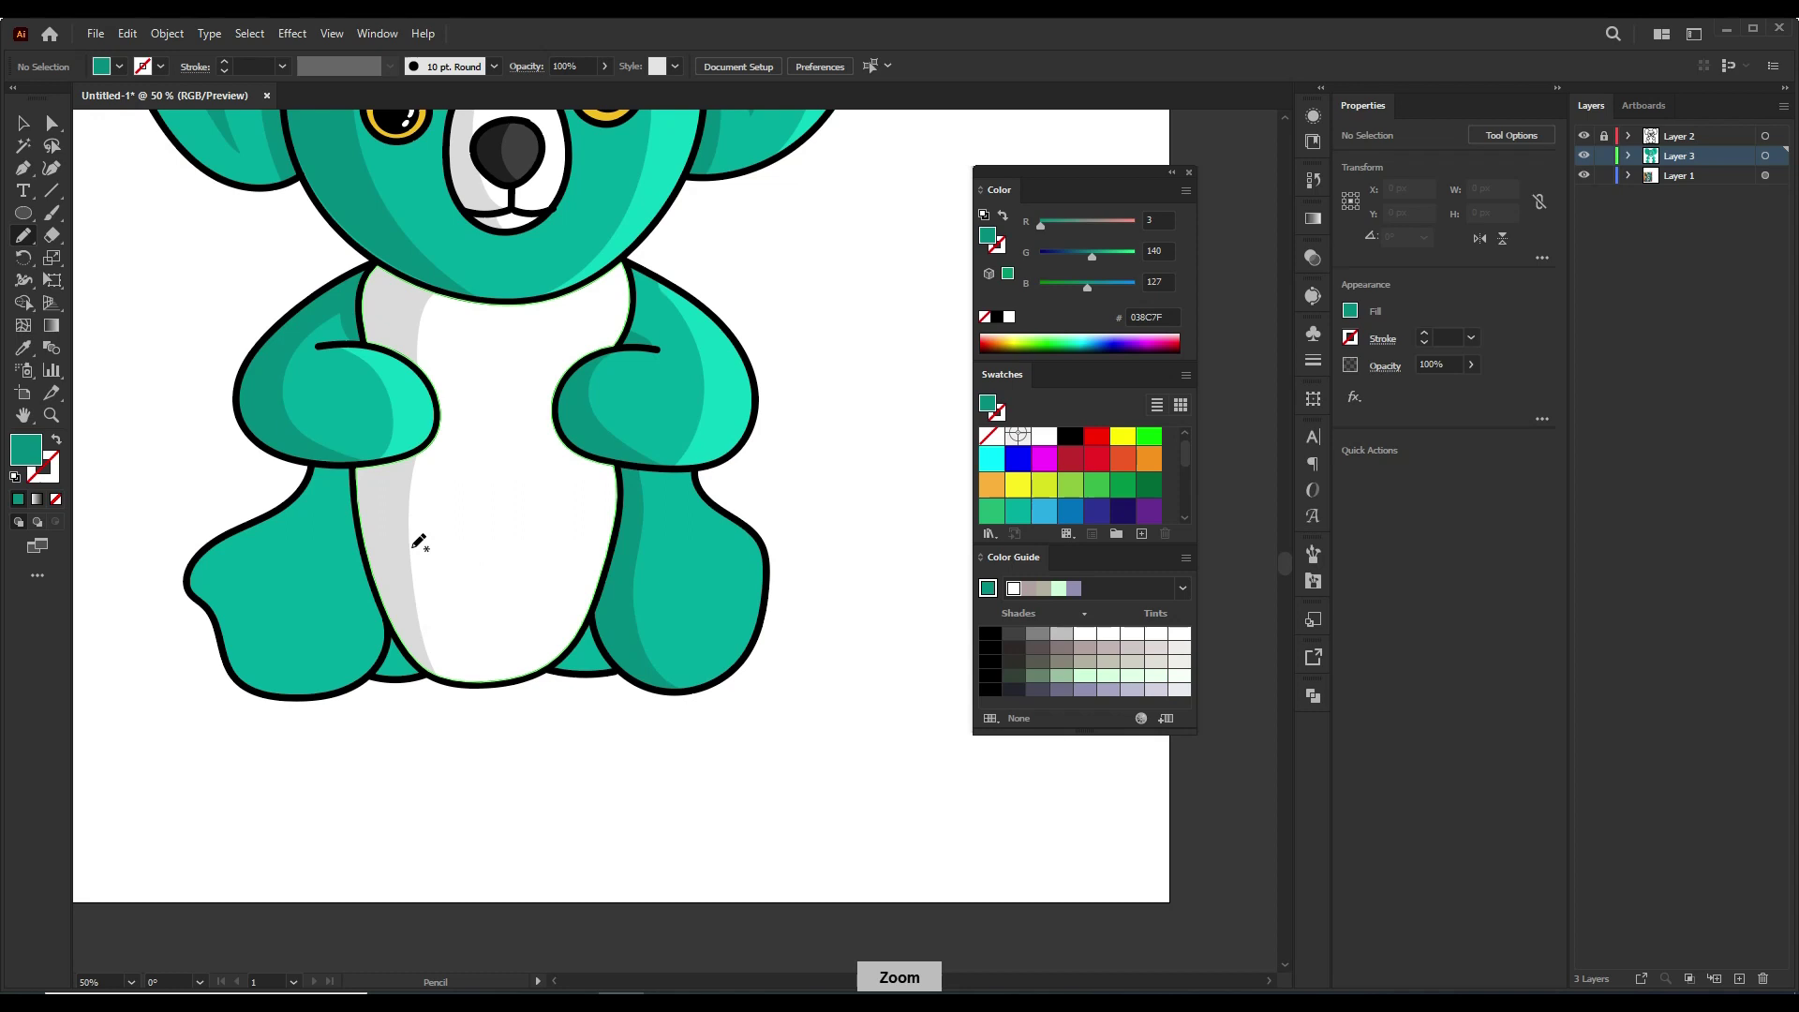
drag(279, 509, 309, 516)
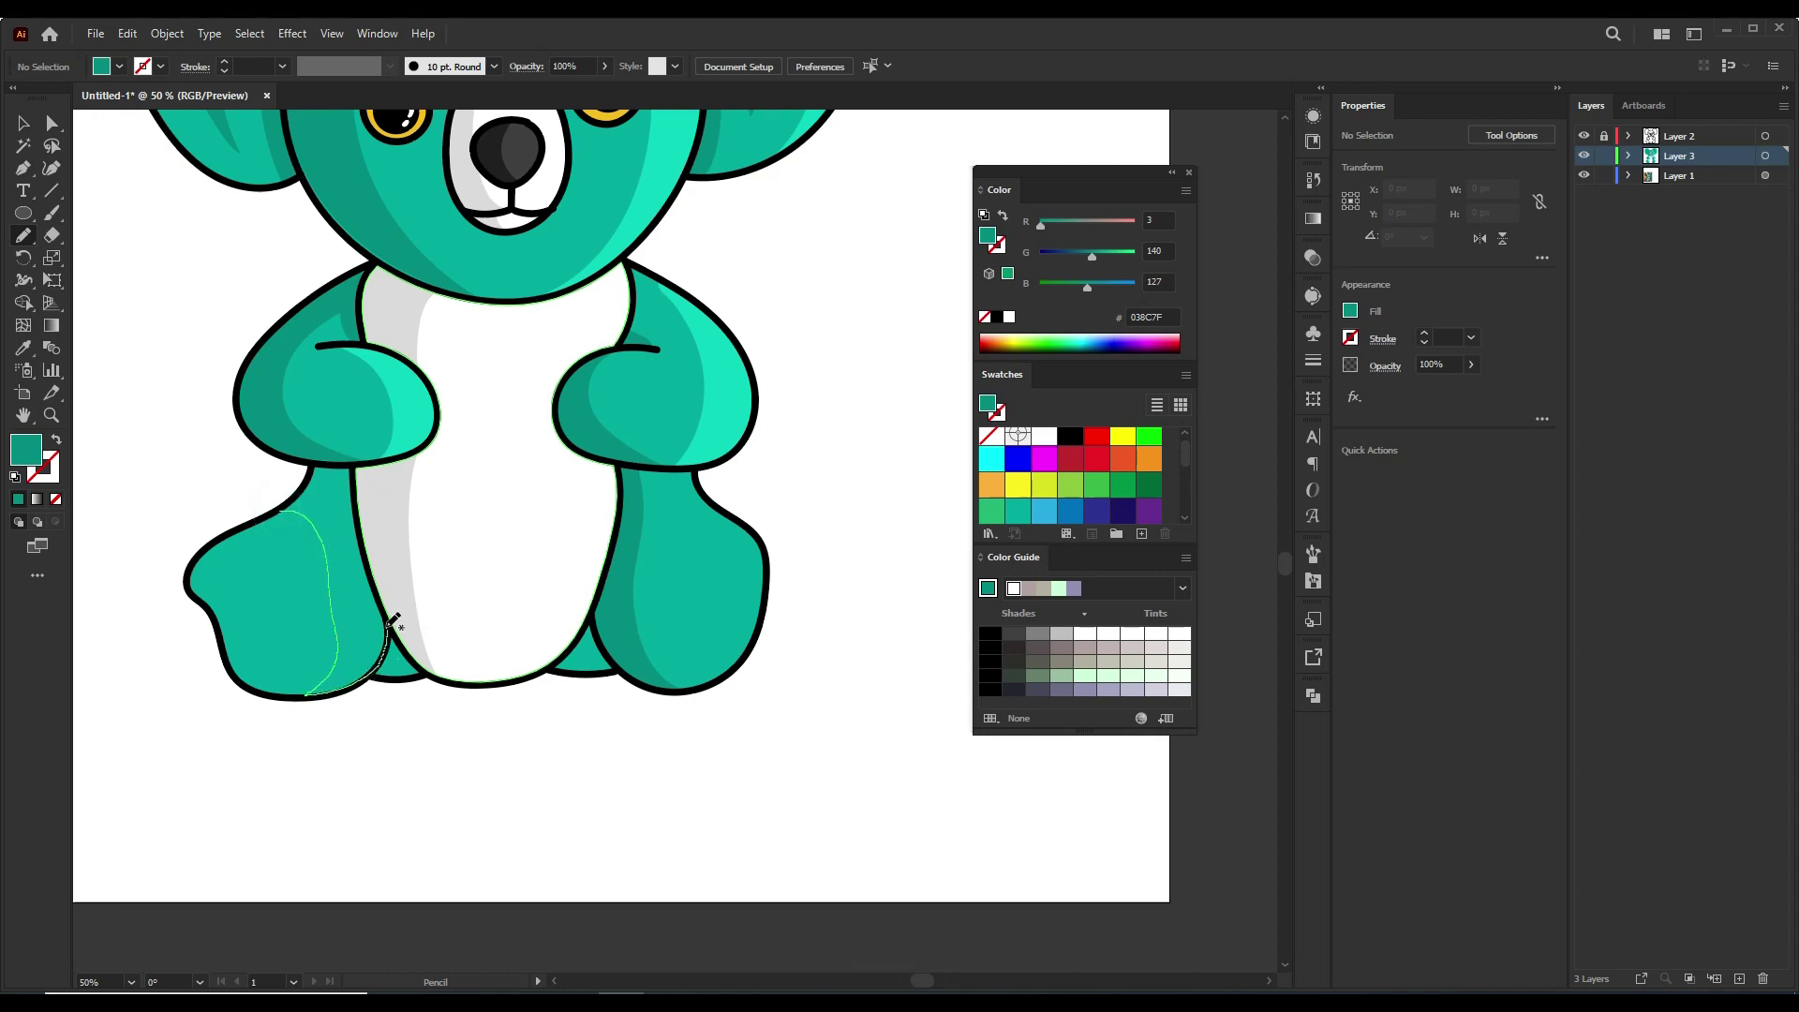
drag(314, 475, 312, 477)
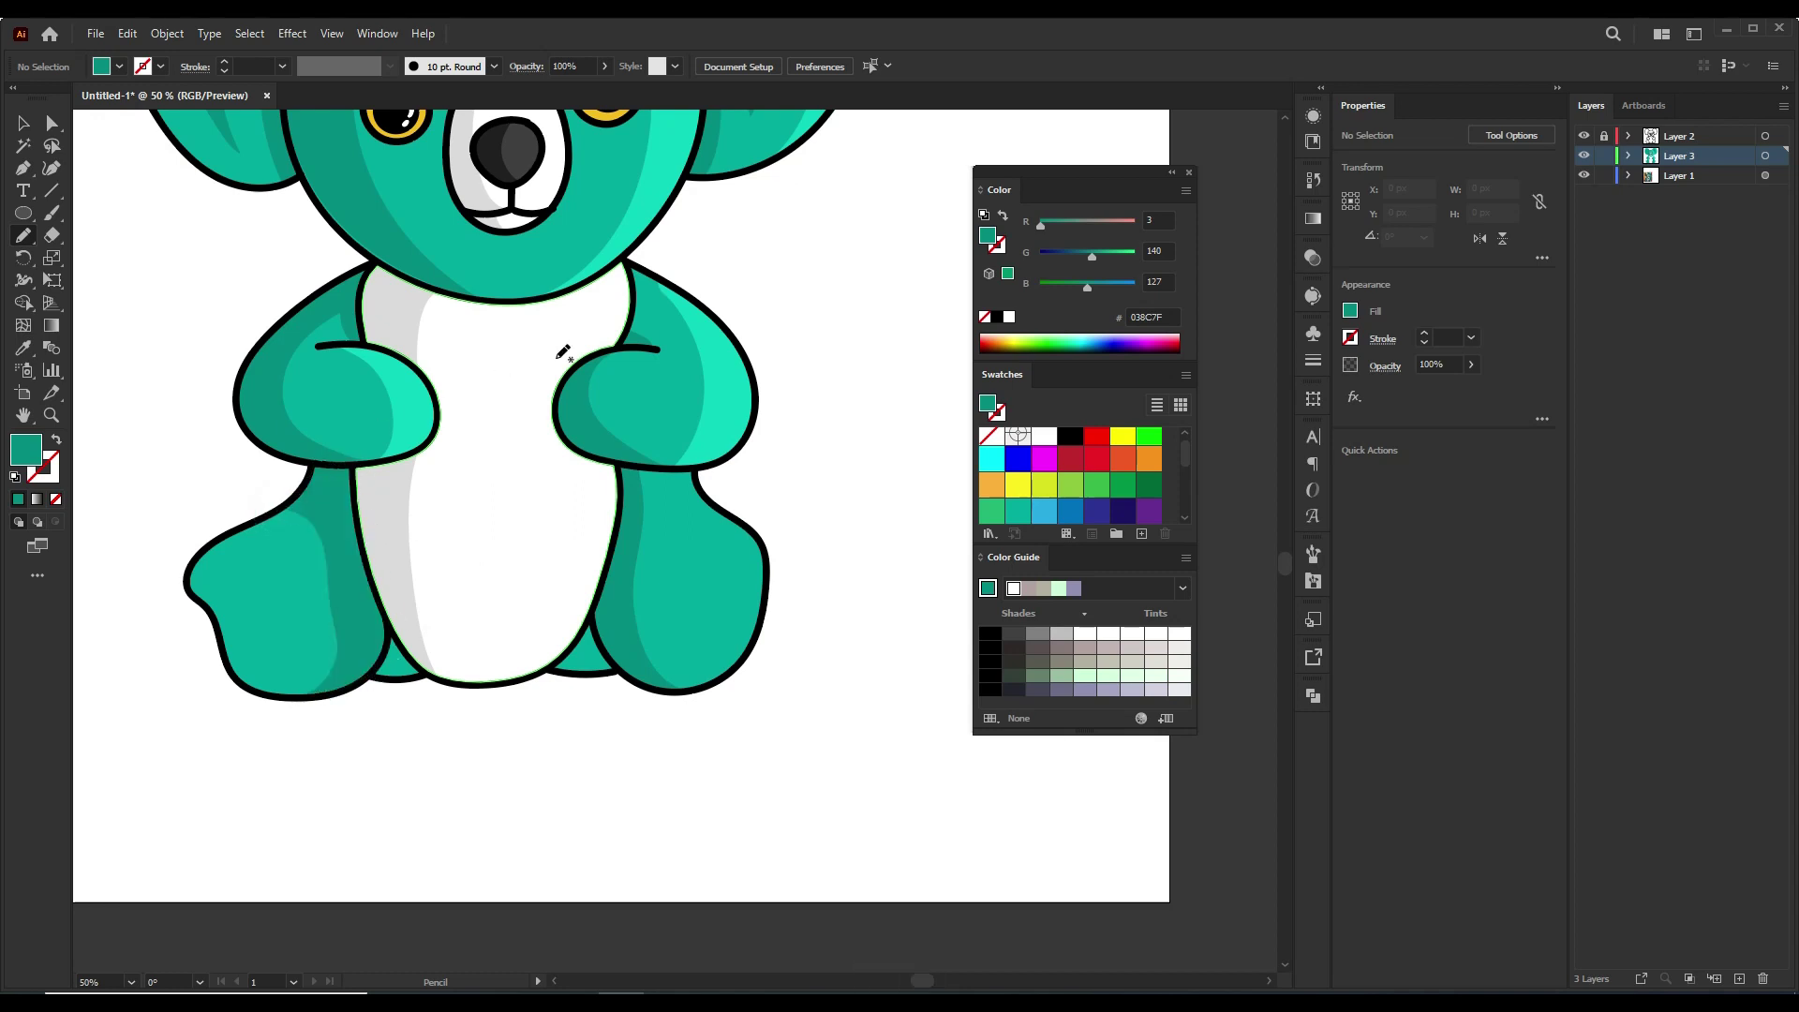
key(ctrl+minus)
key(ctrl+minus)
key(ctrl+plus)
key(ctrl+plus)
drag(199, 589, 225, 536)
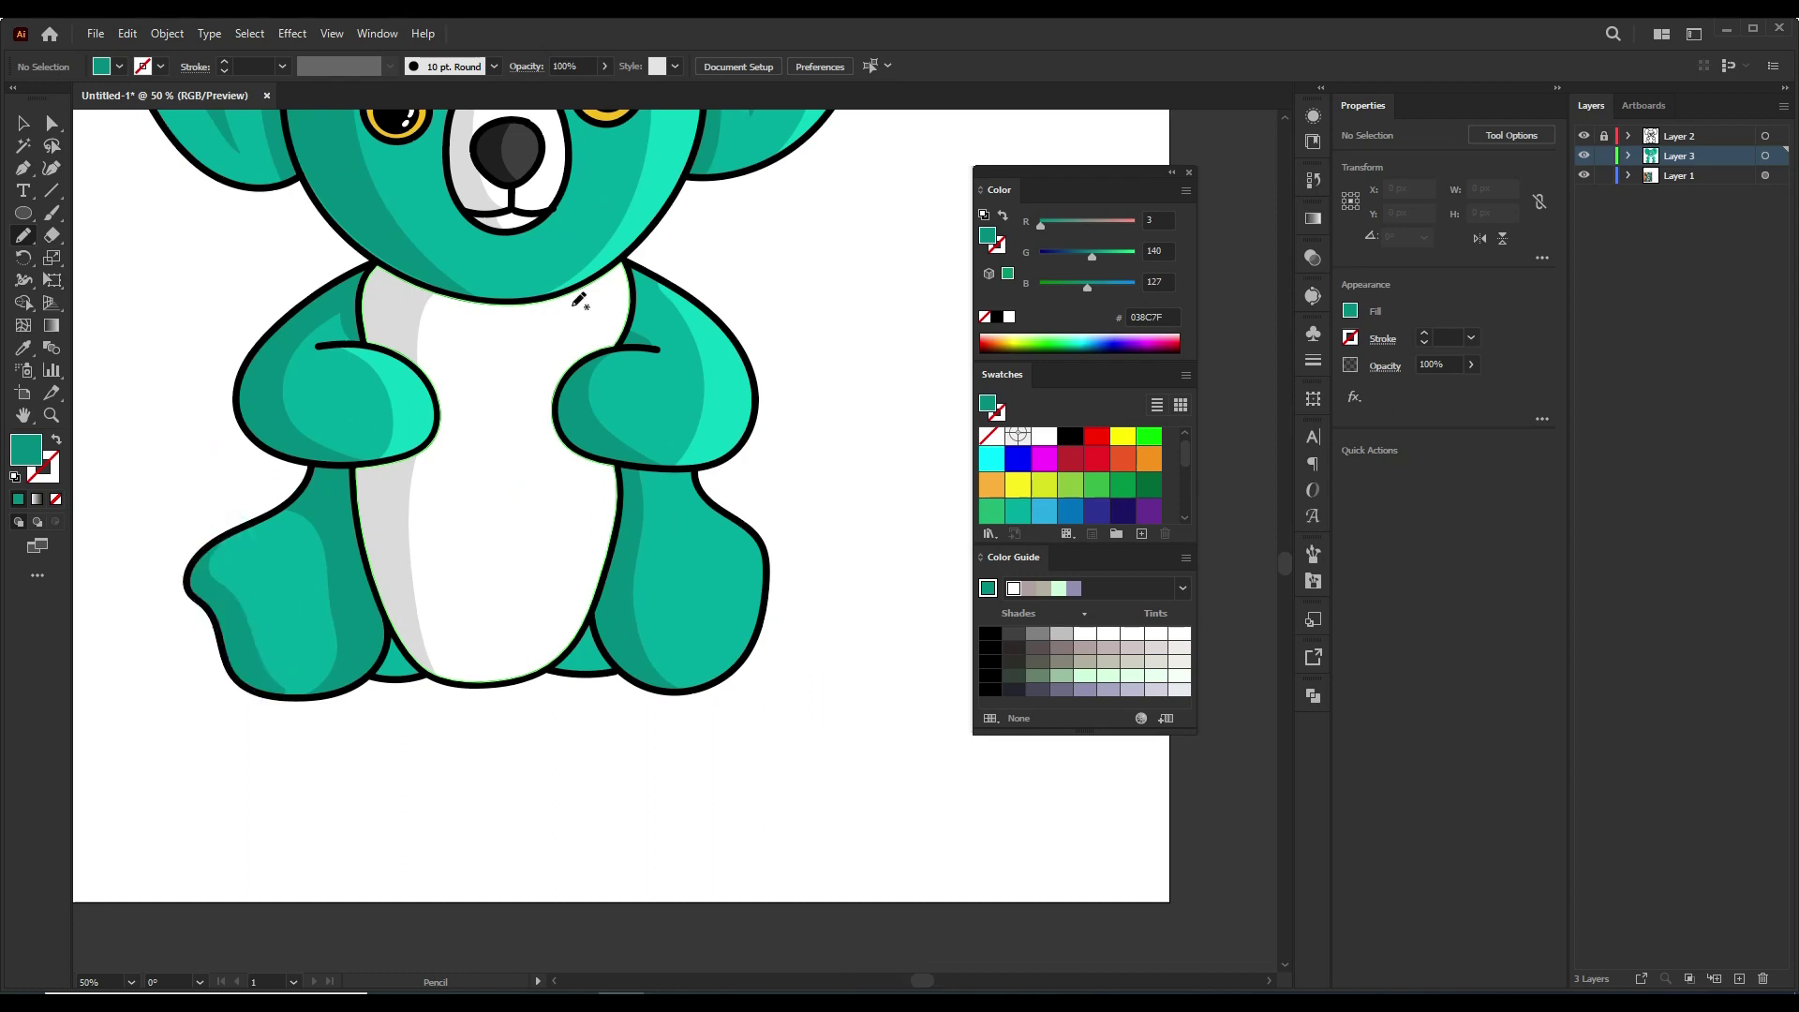
key(ctrl+minus)
key(ctrl+plus)
key(ctrl+plus)
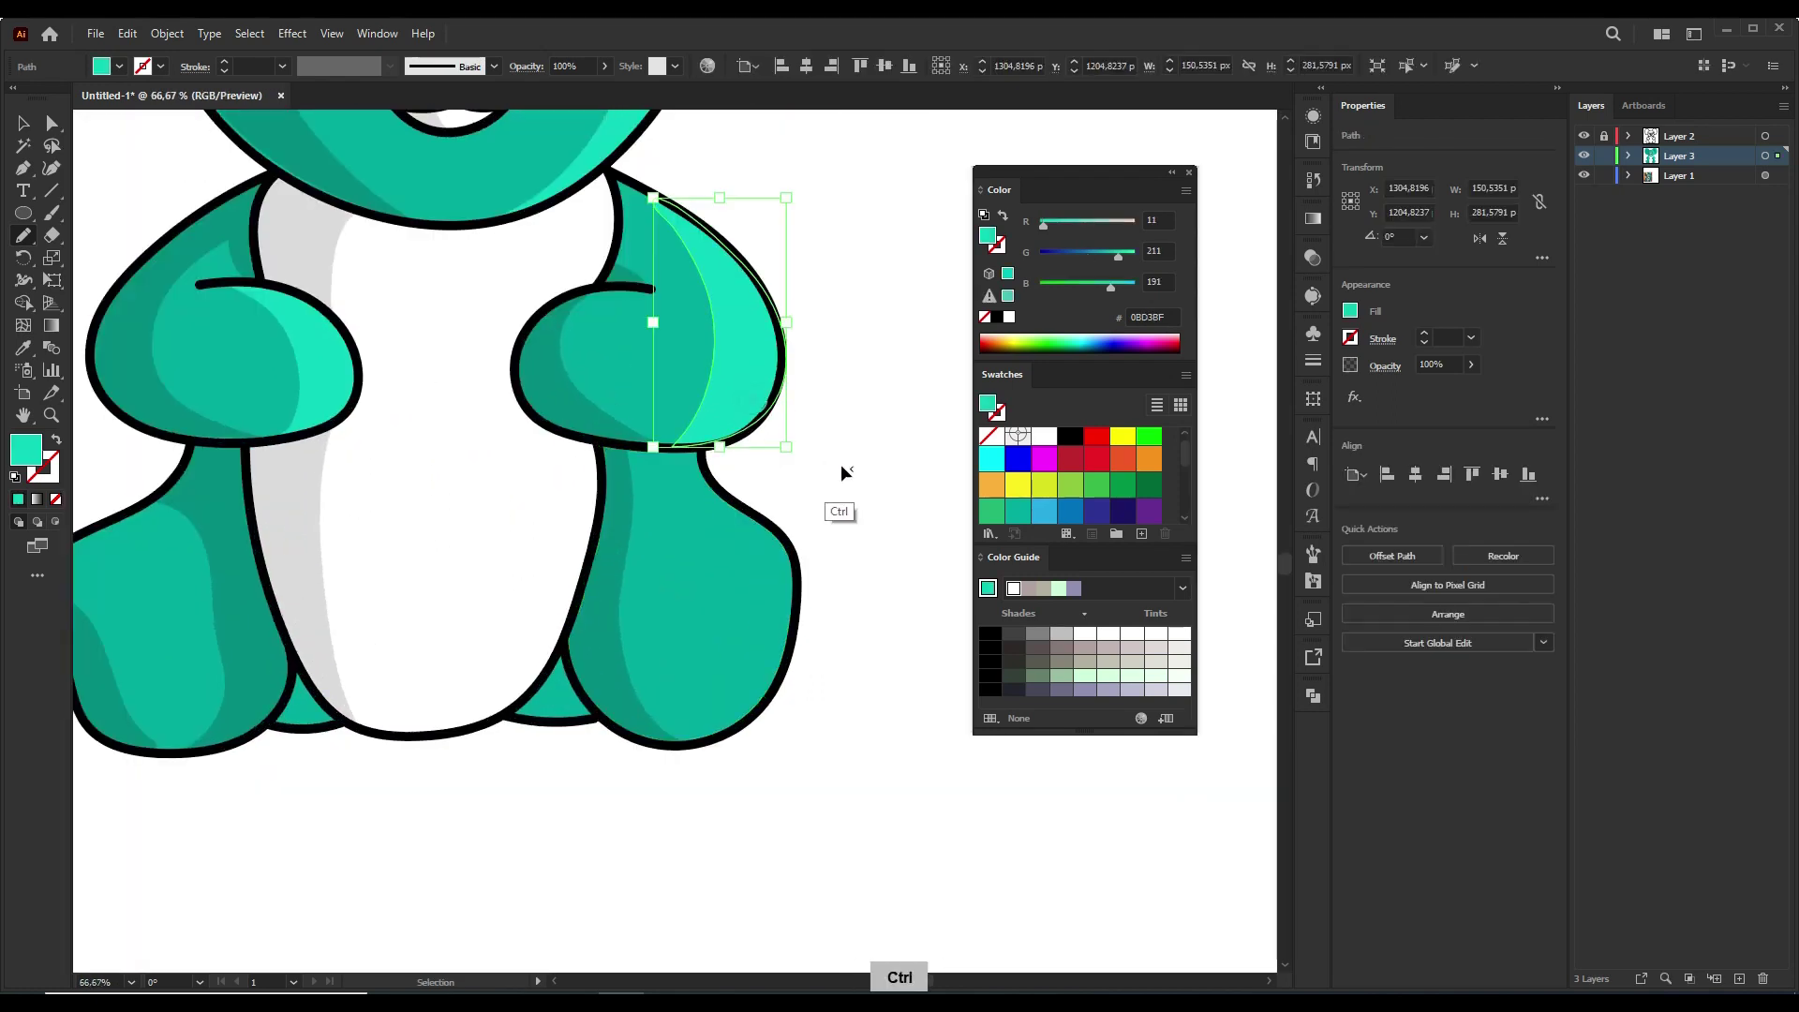
- Add light-teal highlights on the right and left legs
mouse_move(678, 450)
mouse_down()
mouse_move(705, 502)
mouse_move(712, 448)
mouse_up()
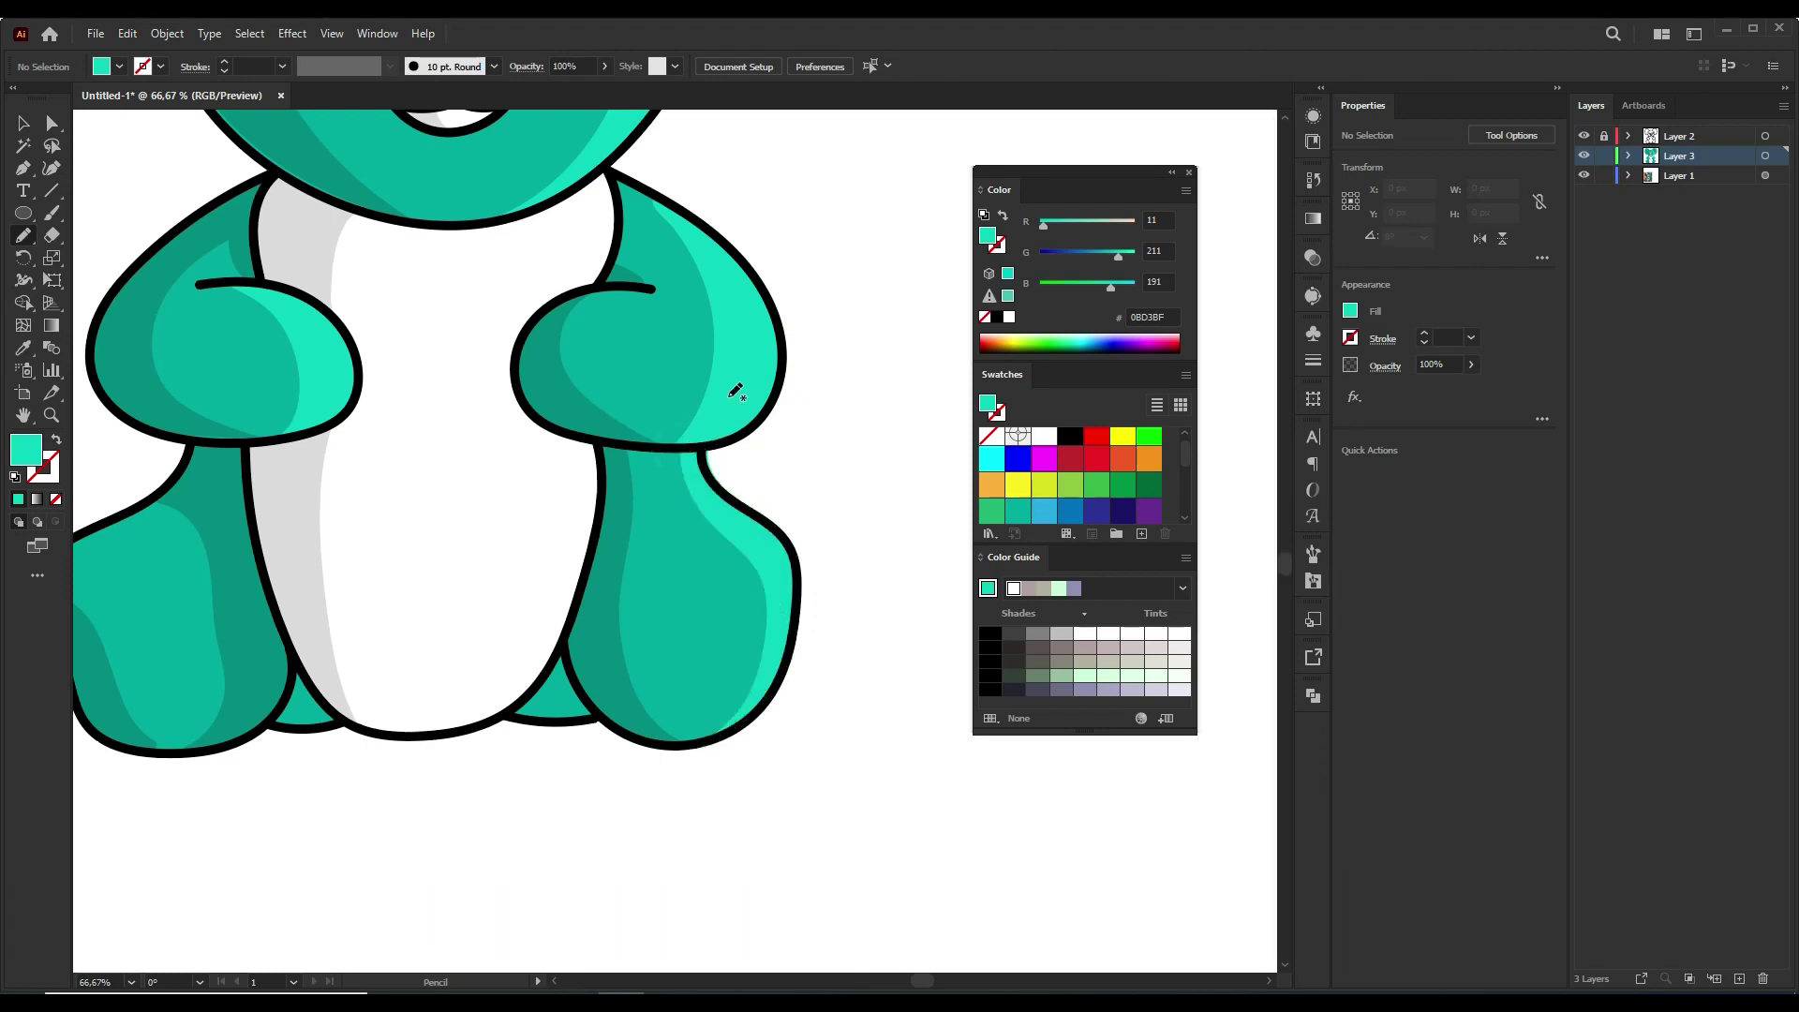
key(ctrl+minus)
key(ctrl+minus)
key(ctrl+minus)
key(ctrl+minus)
key(ctrl+plus)
key(ctrl+plus)
key(ctrl+plus)
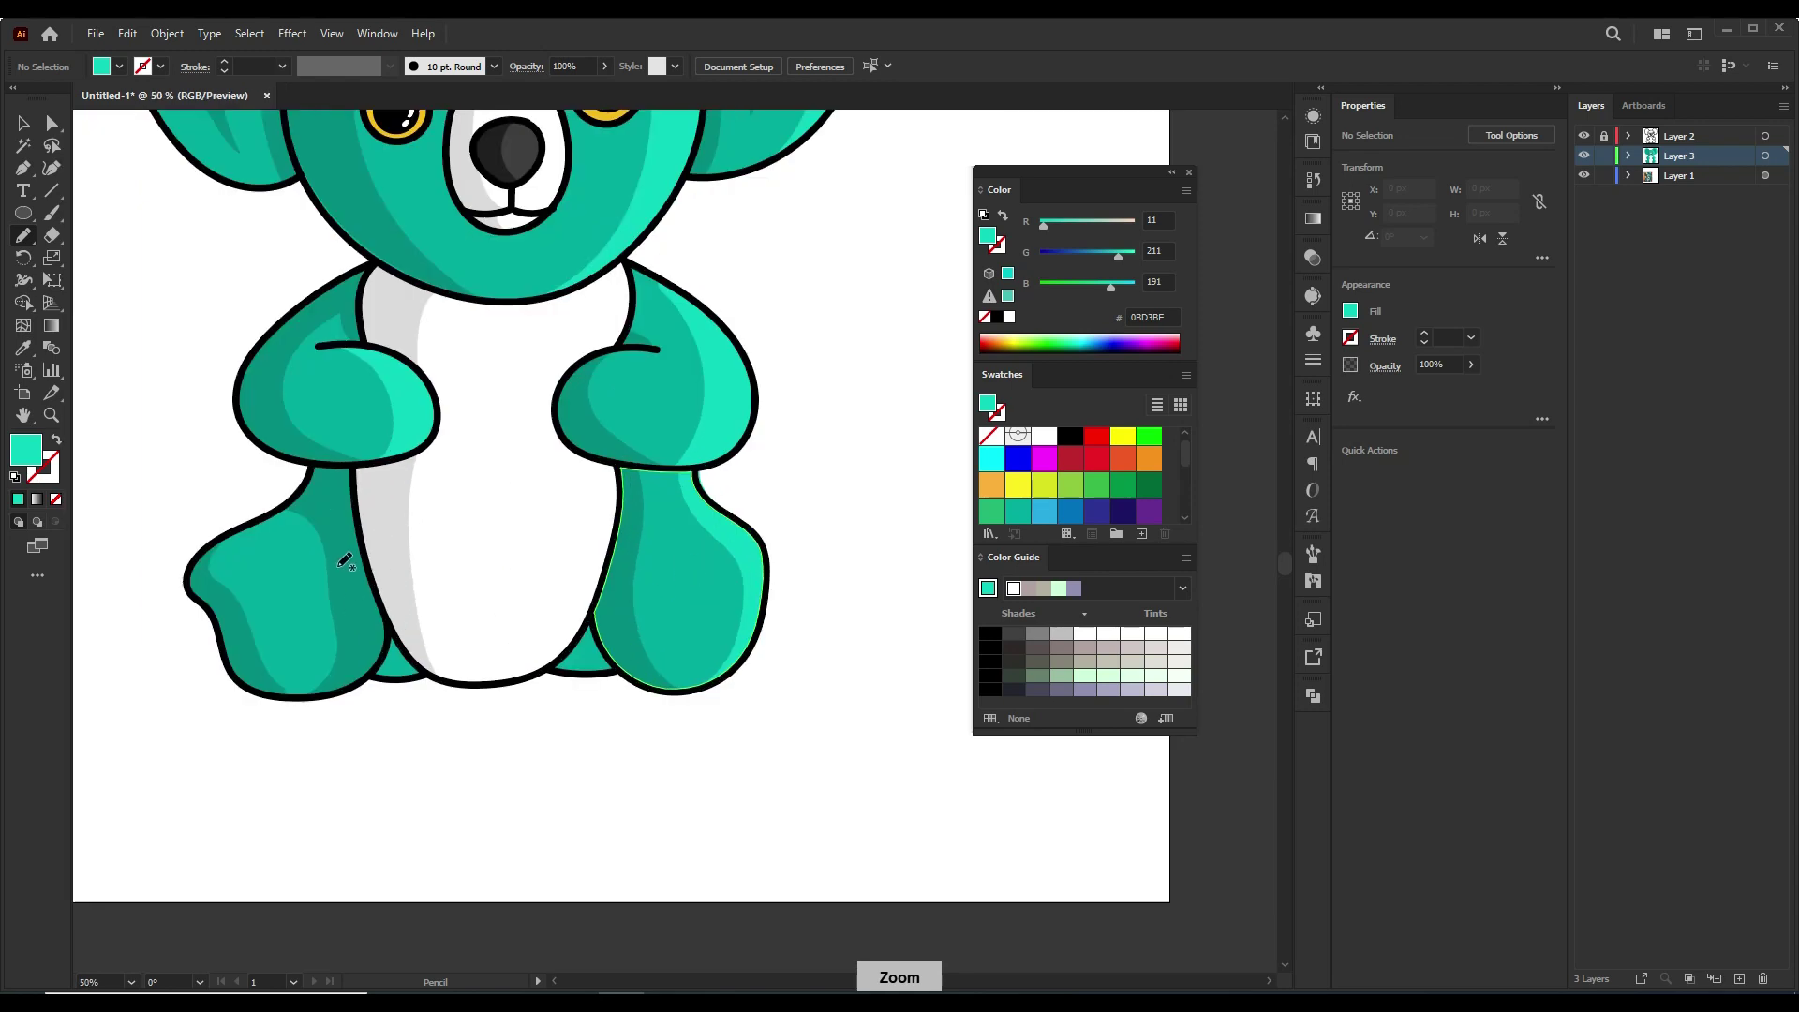
drag(284, 530, 286, 532)
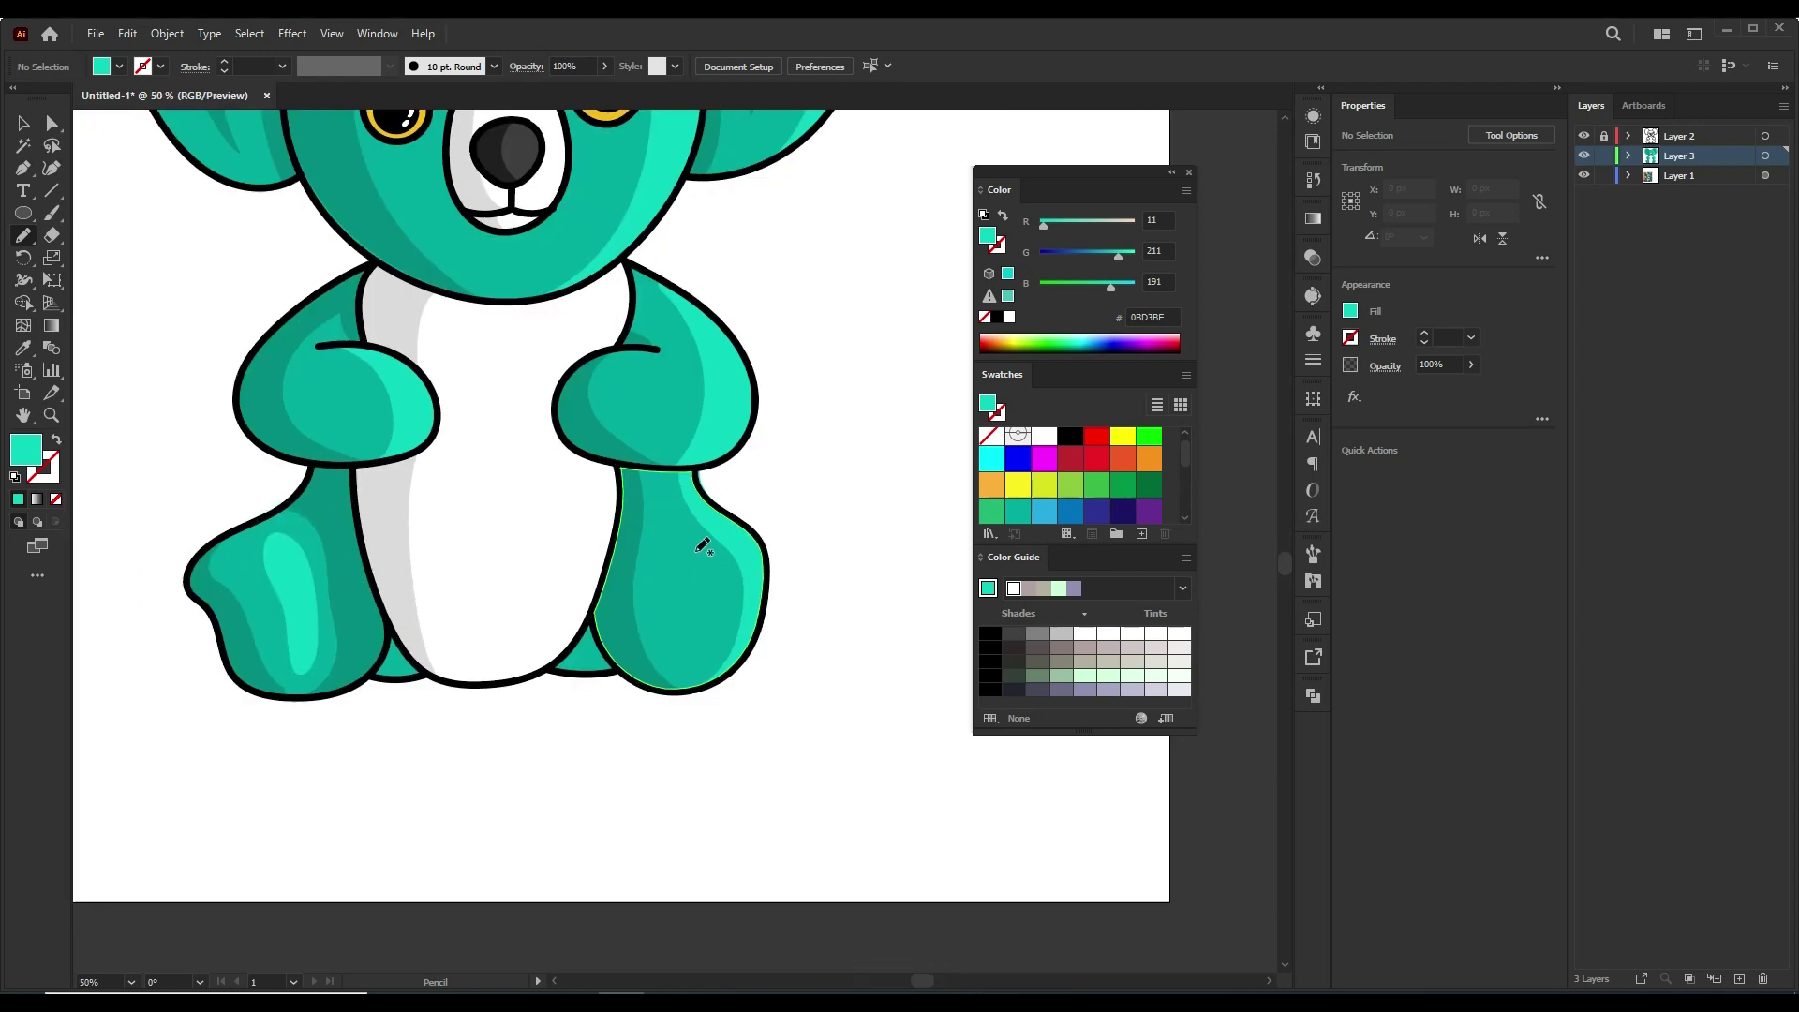
drag(686, 585, 691, 559)
key(ctrl+minus)
key(ctrl+minus)
key(ctrl+plus)
key(ctrl+plus)
- Draw grey shading down the right side of the belly to its base
ctrl+click(388, 540)
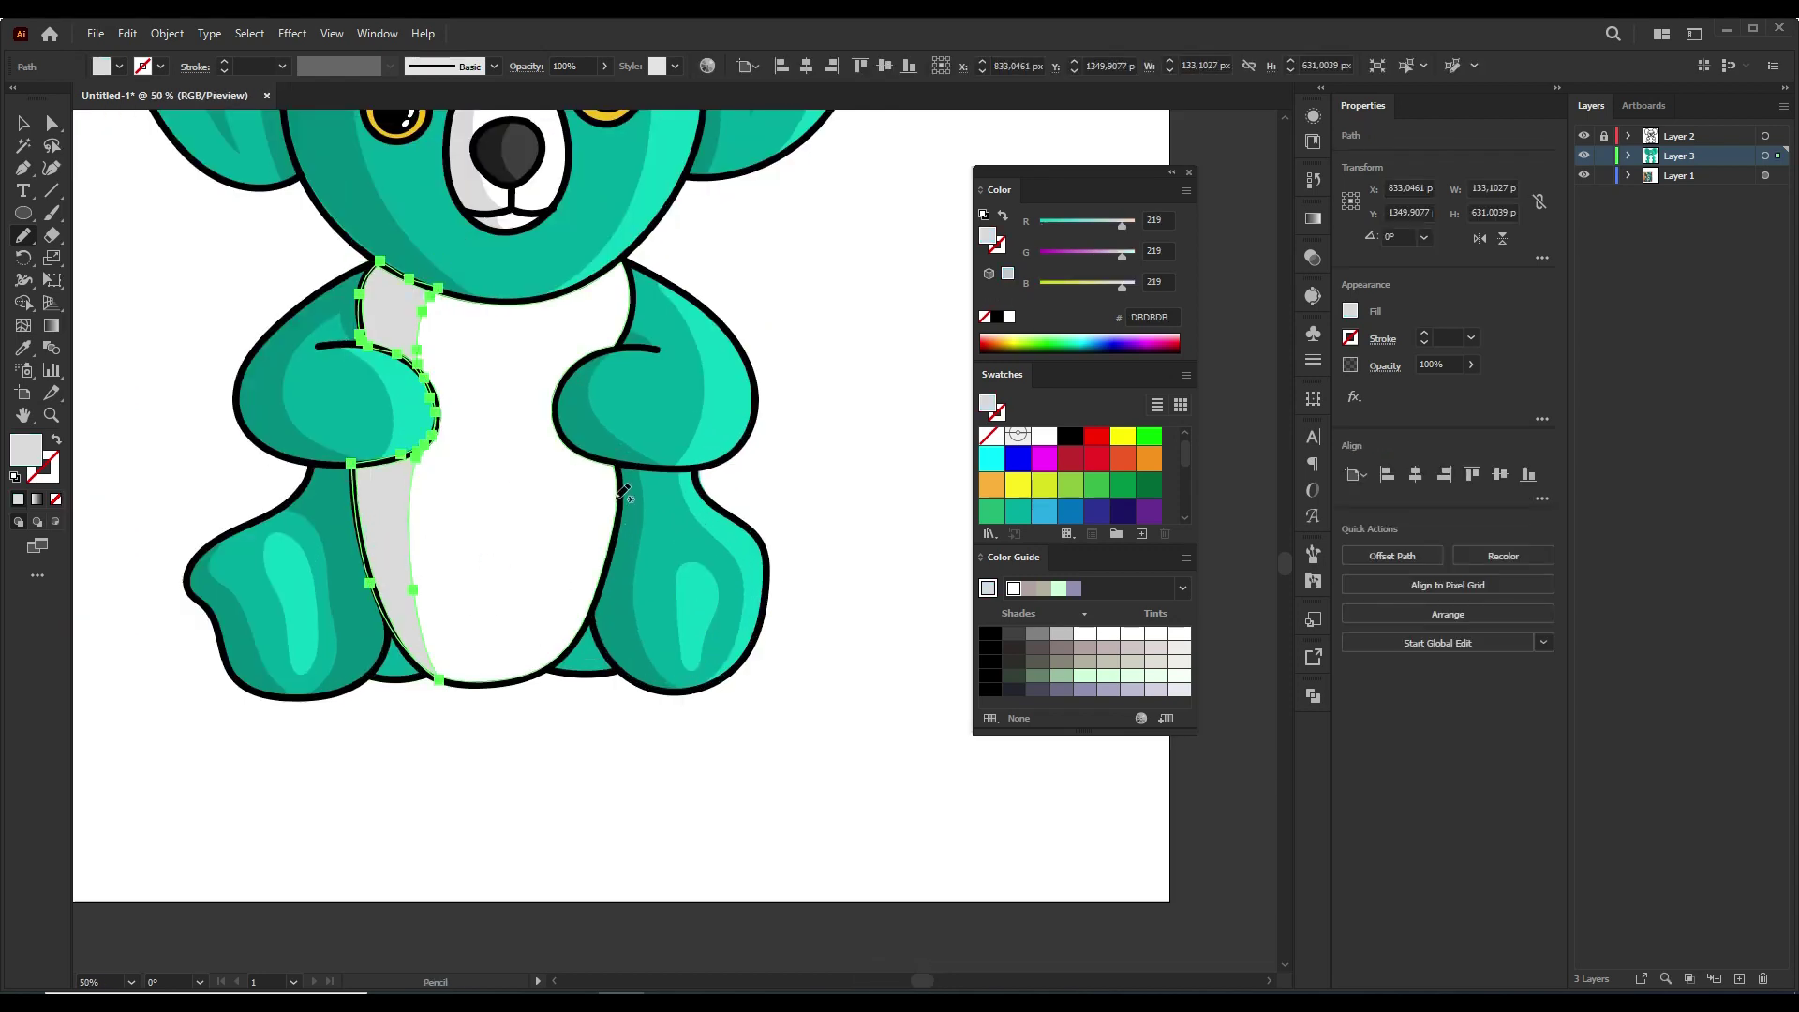
drag(524, 634, 459, 679)
key(ctrl+z)
drag(614, 529, 467, 681)
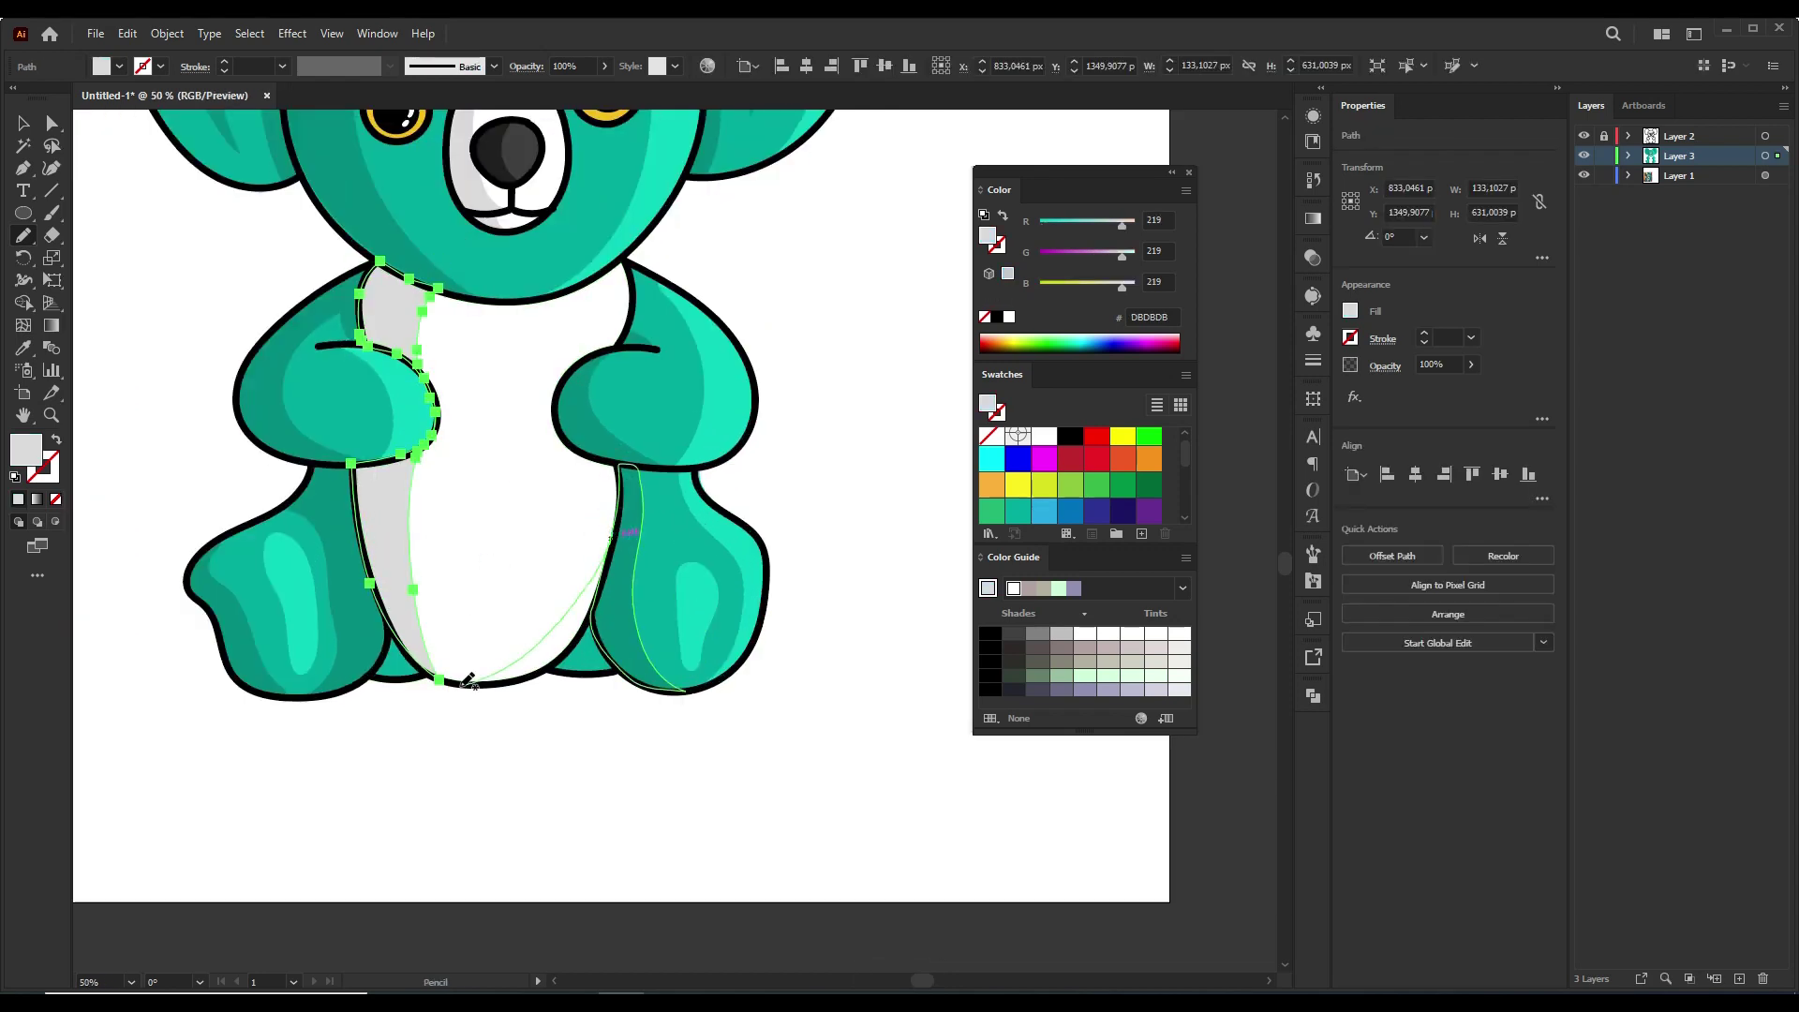
drag(596, 614, 614, 534)
key(ctrl+plus)
key(ctrl+minus)
key(ctrl+minus)
key(ctrl+minus)
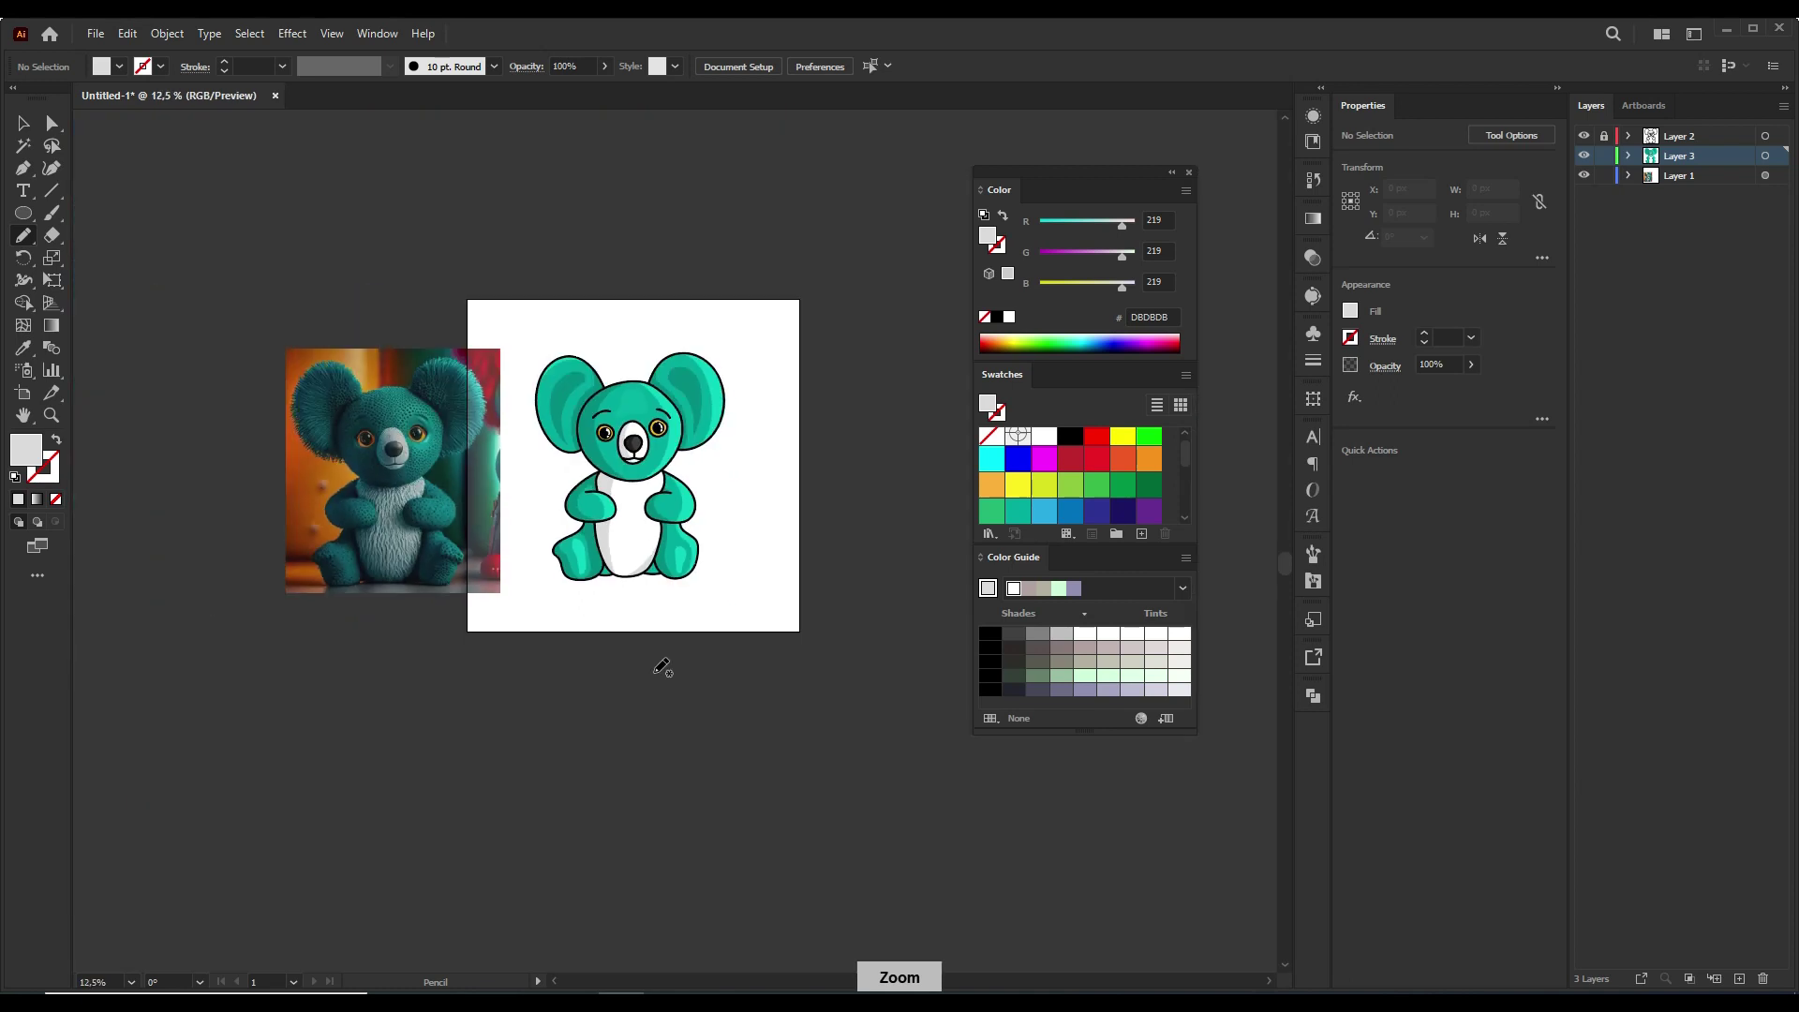
key(ctrl+plus)
key(ctrl+plus)
key(ctrl+plus)
- Give both triangles between the legs the darker teal with the Eyedropper
ctrl+click(495, 764)
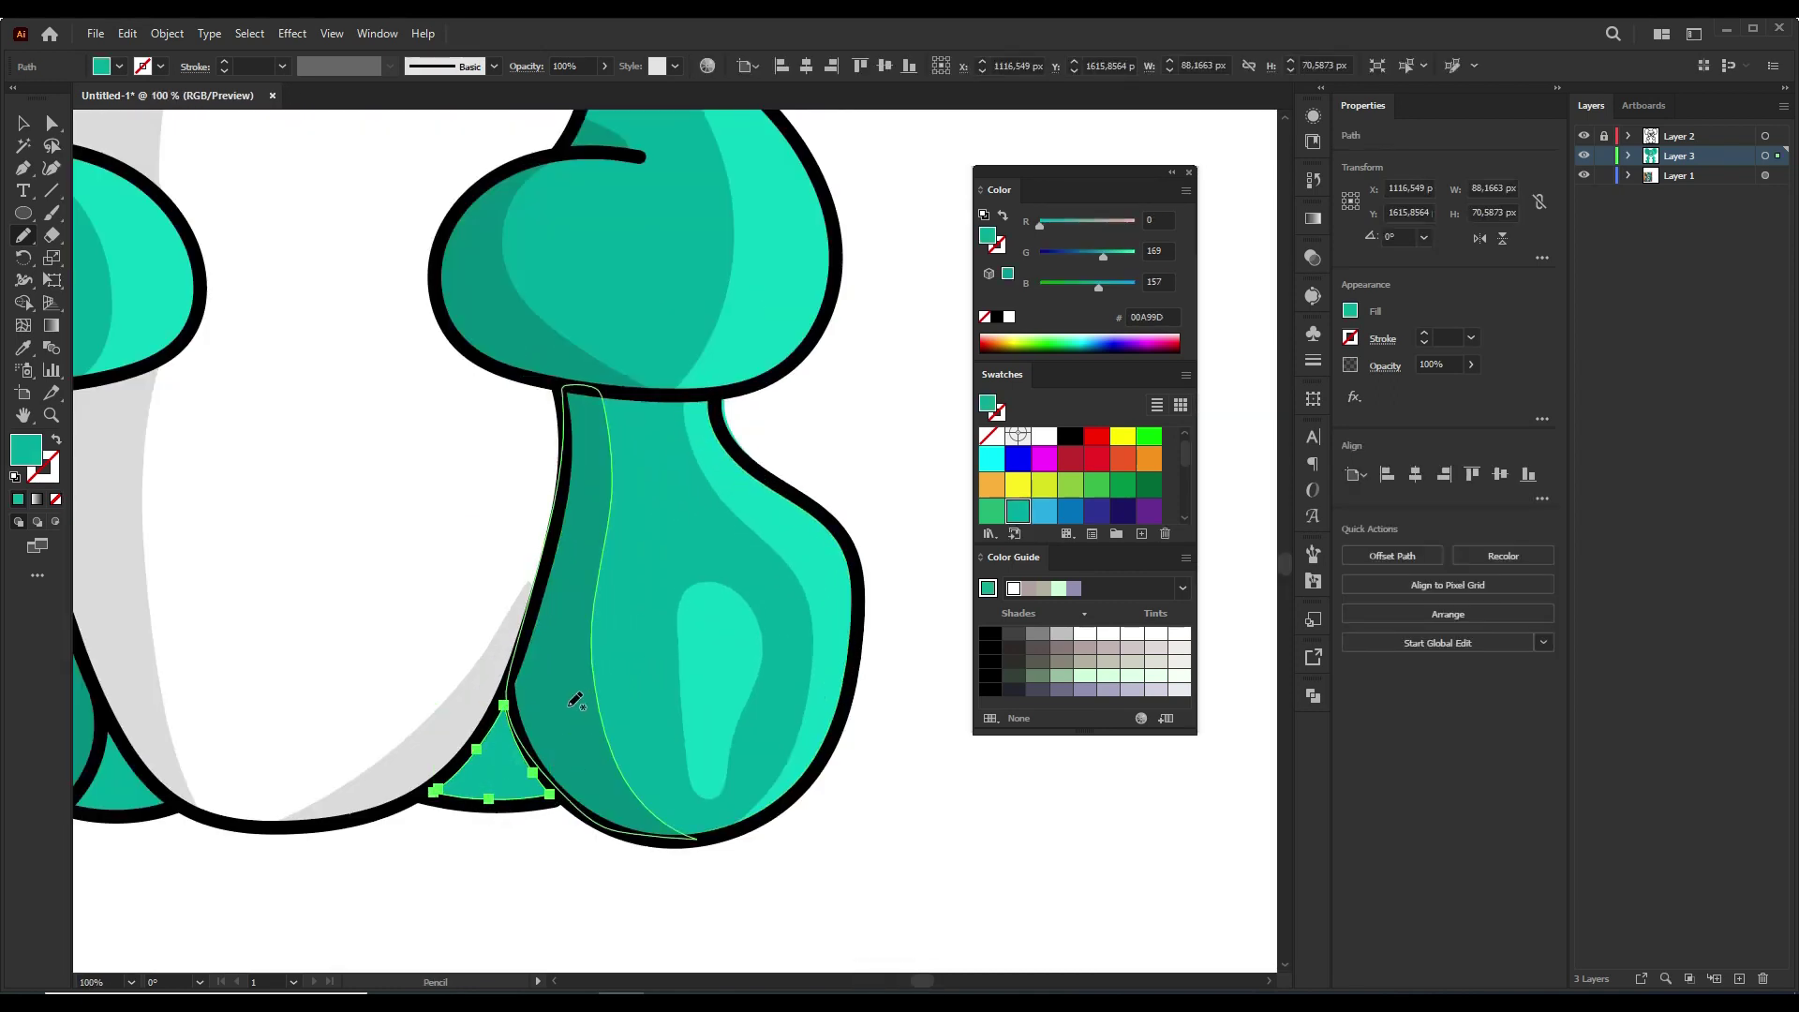
click(24, 348)
click(574, 683)
ctrl+click(122, 777)
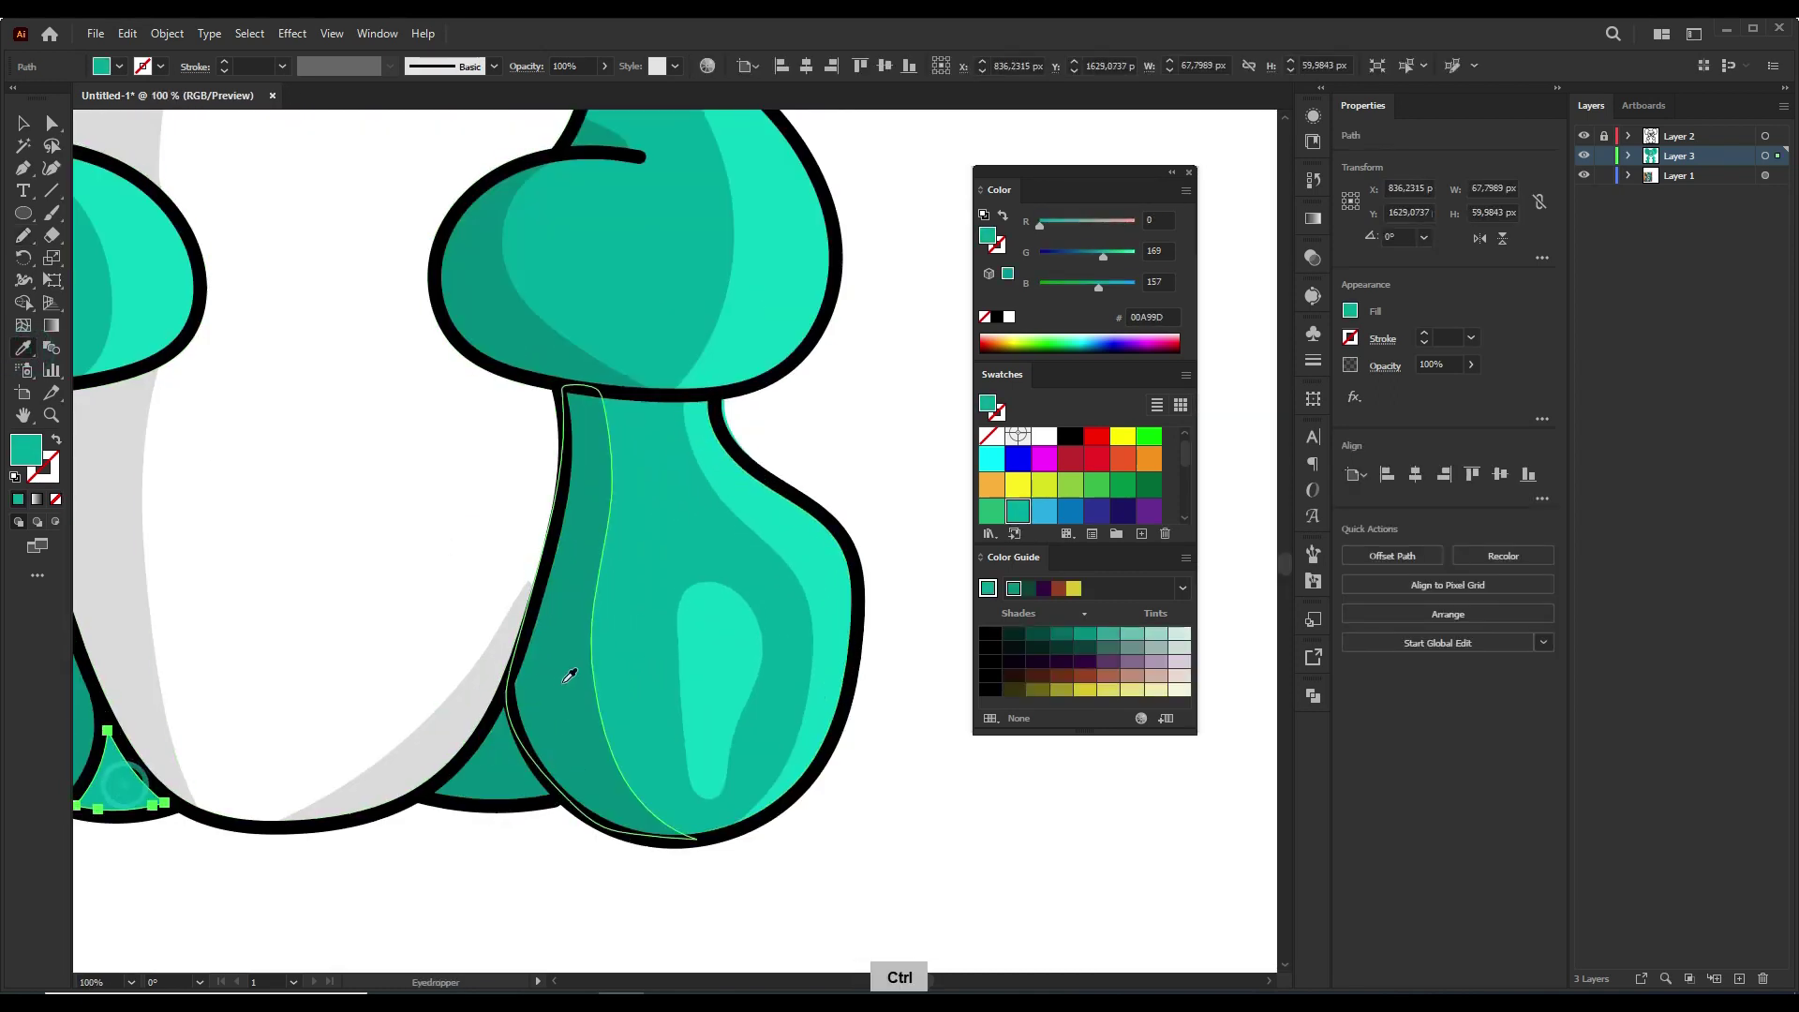
key(v)
scroll(827, 449, down, 5)
drag(791, 498, 833, 596)
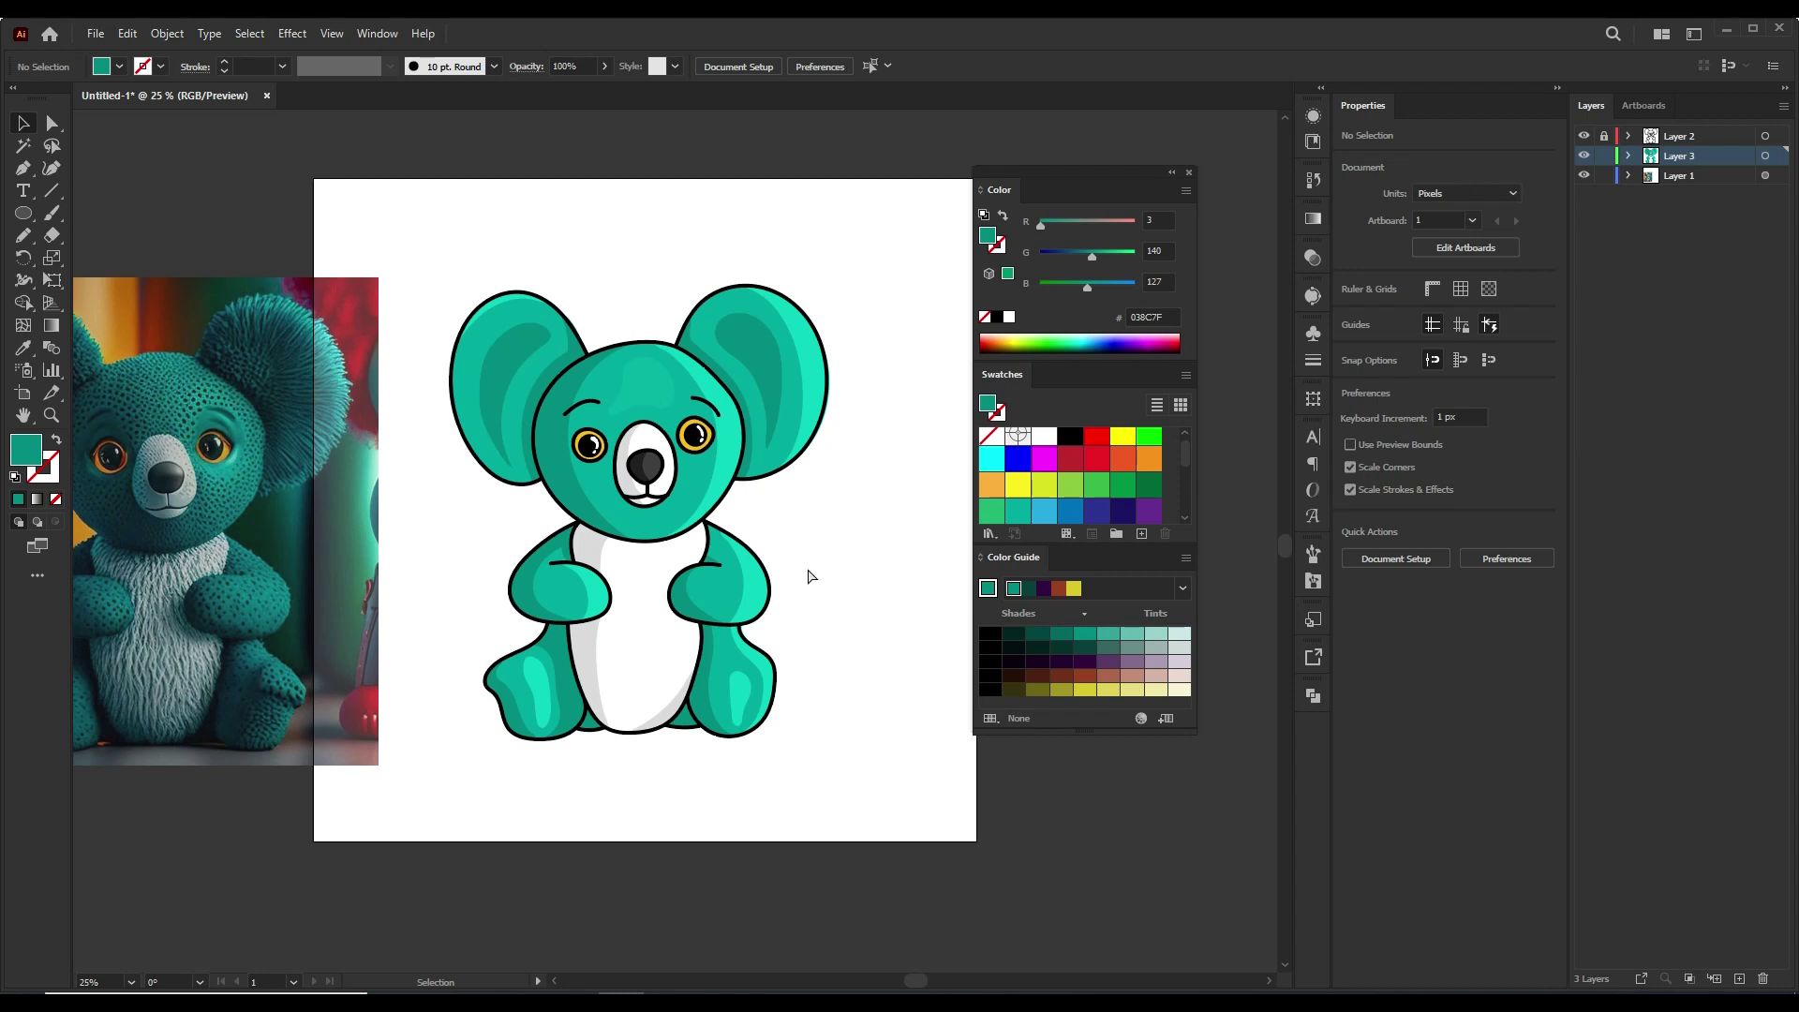
- Set the eye ring's fill colour to the darker gold CE9917
scroll(803, 572, up, 3)
scroll(787, 403, up, 2)
scroll(737, 530, up, 2)
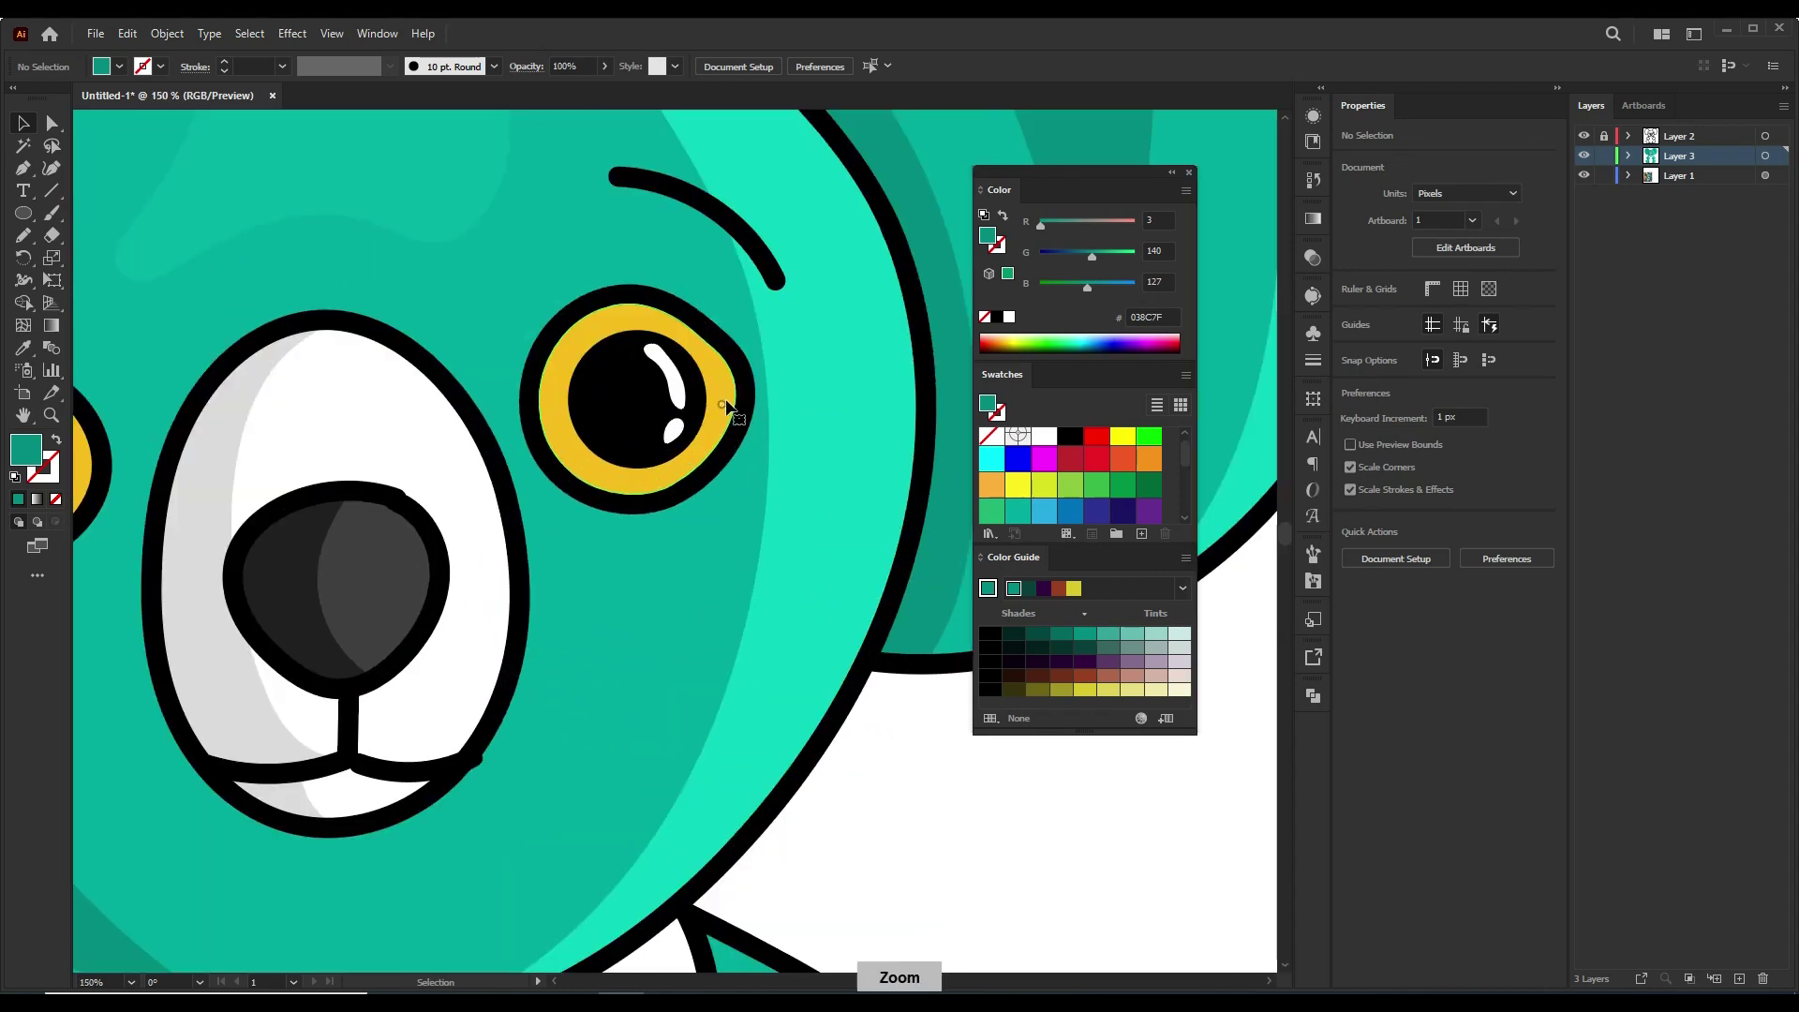
click(728, 407)
double_click(988, 403)
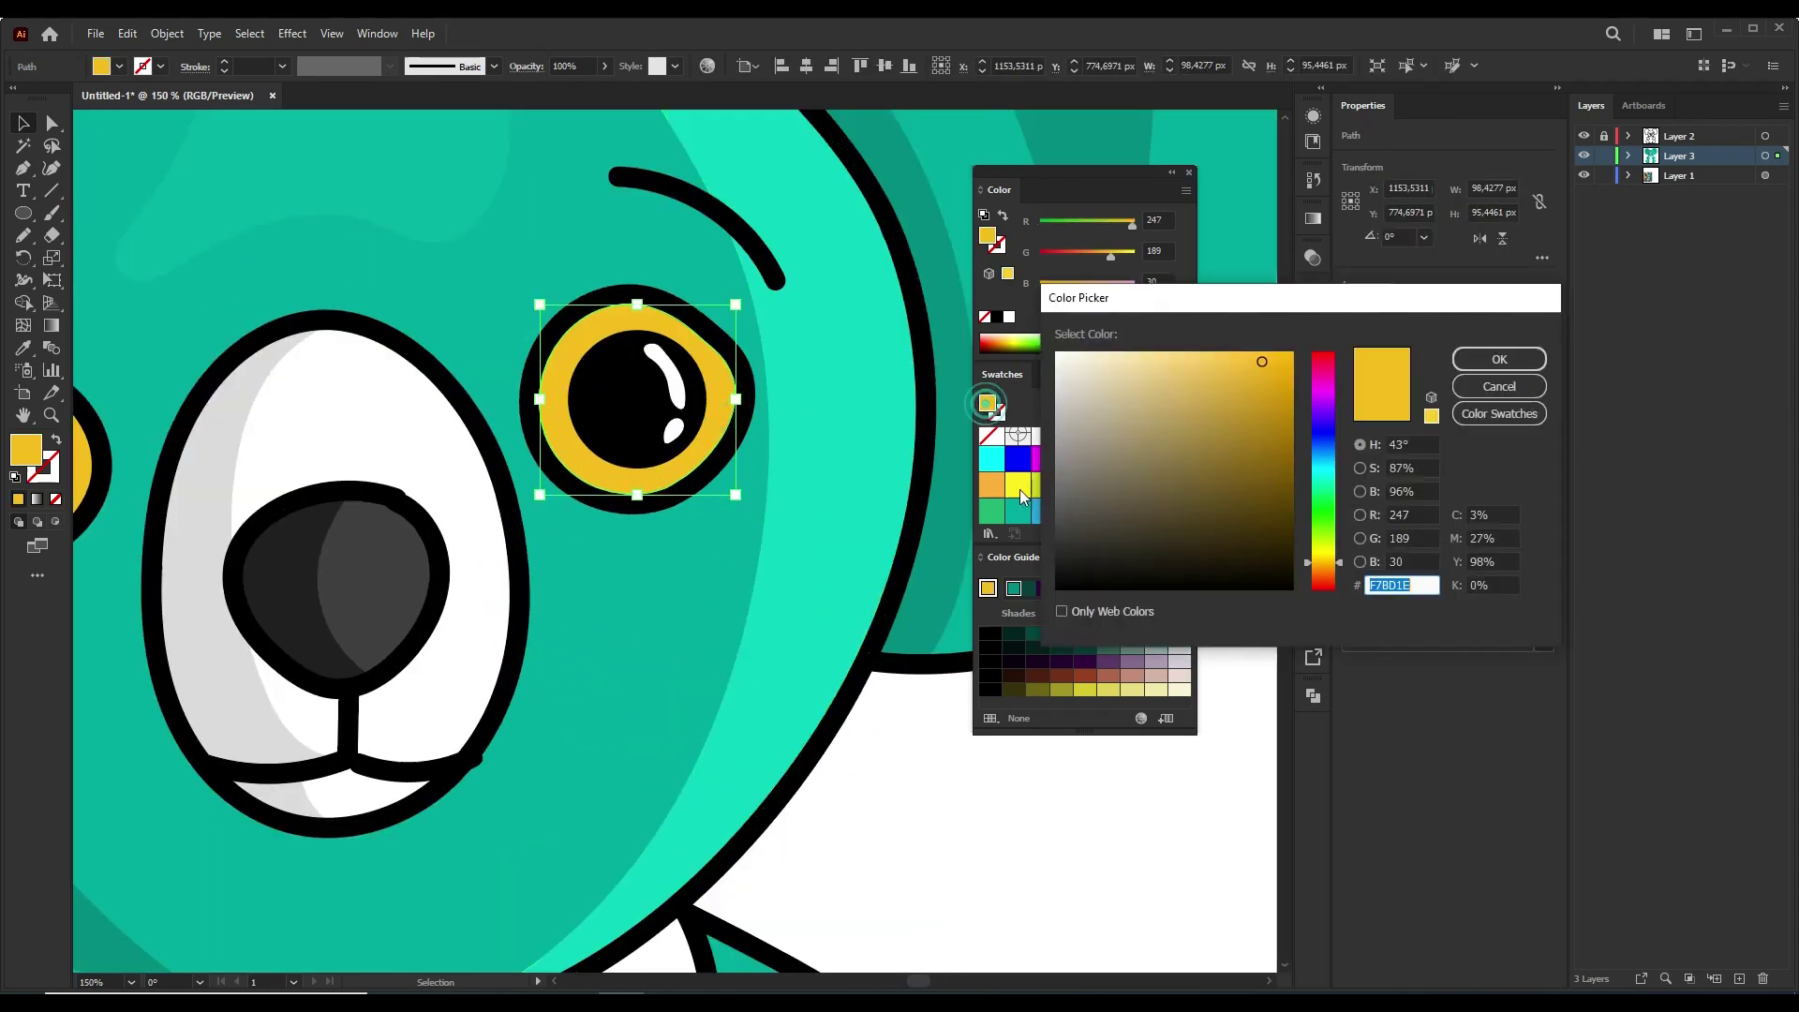
click(1499, 386)
click(903, 722)
double_click(988, 403)
click(1268, 397)
click(1500, 359)
- Draw a darker gold crescent along the eye's inner left edge with the Pencil
key(ctrl+equal)
click(29, 240)
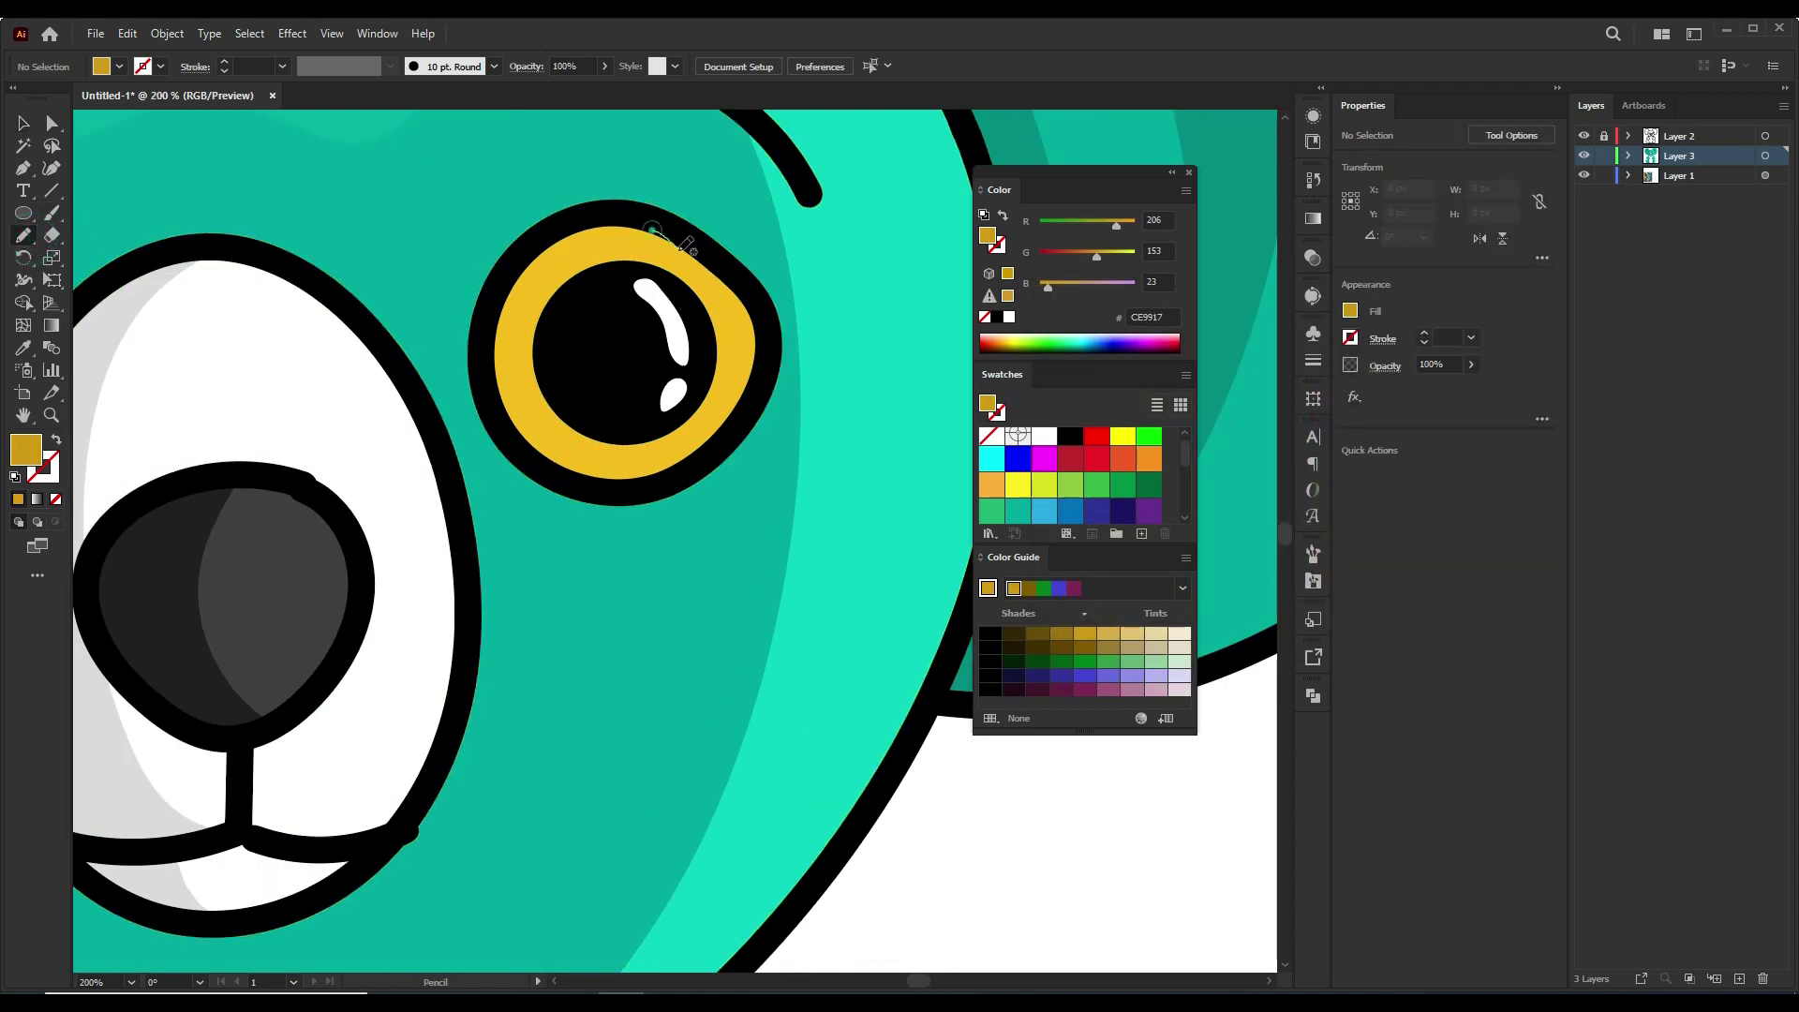
drag(704, 450, 663, 478)
key(ctrl+z)
drag(615, 220, 532, 335)
mouse_move(515, 265)
mouse_down()
mouse_move(614, 223)
mouse_move(318, 345)
mouse_up()
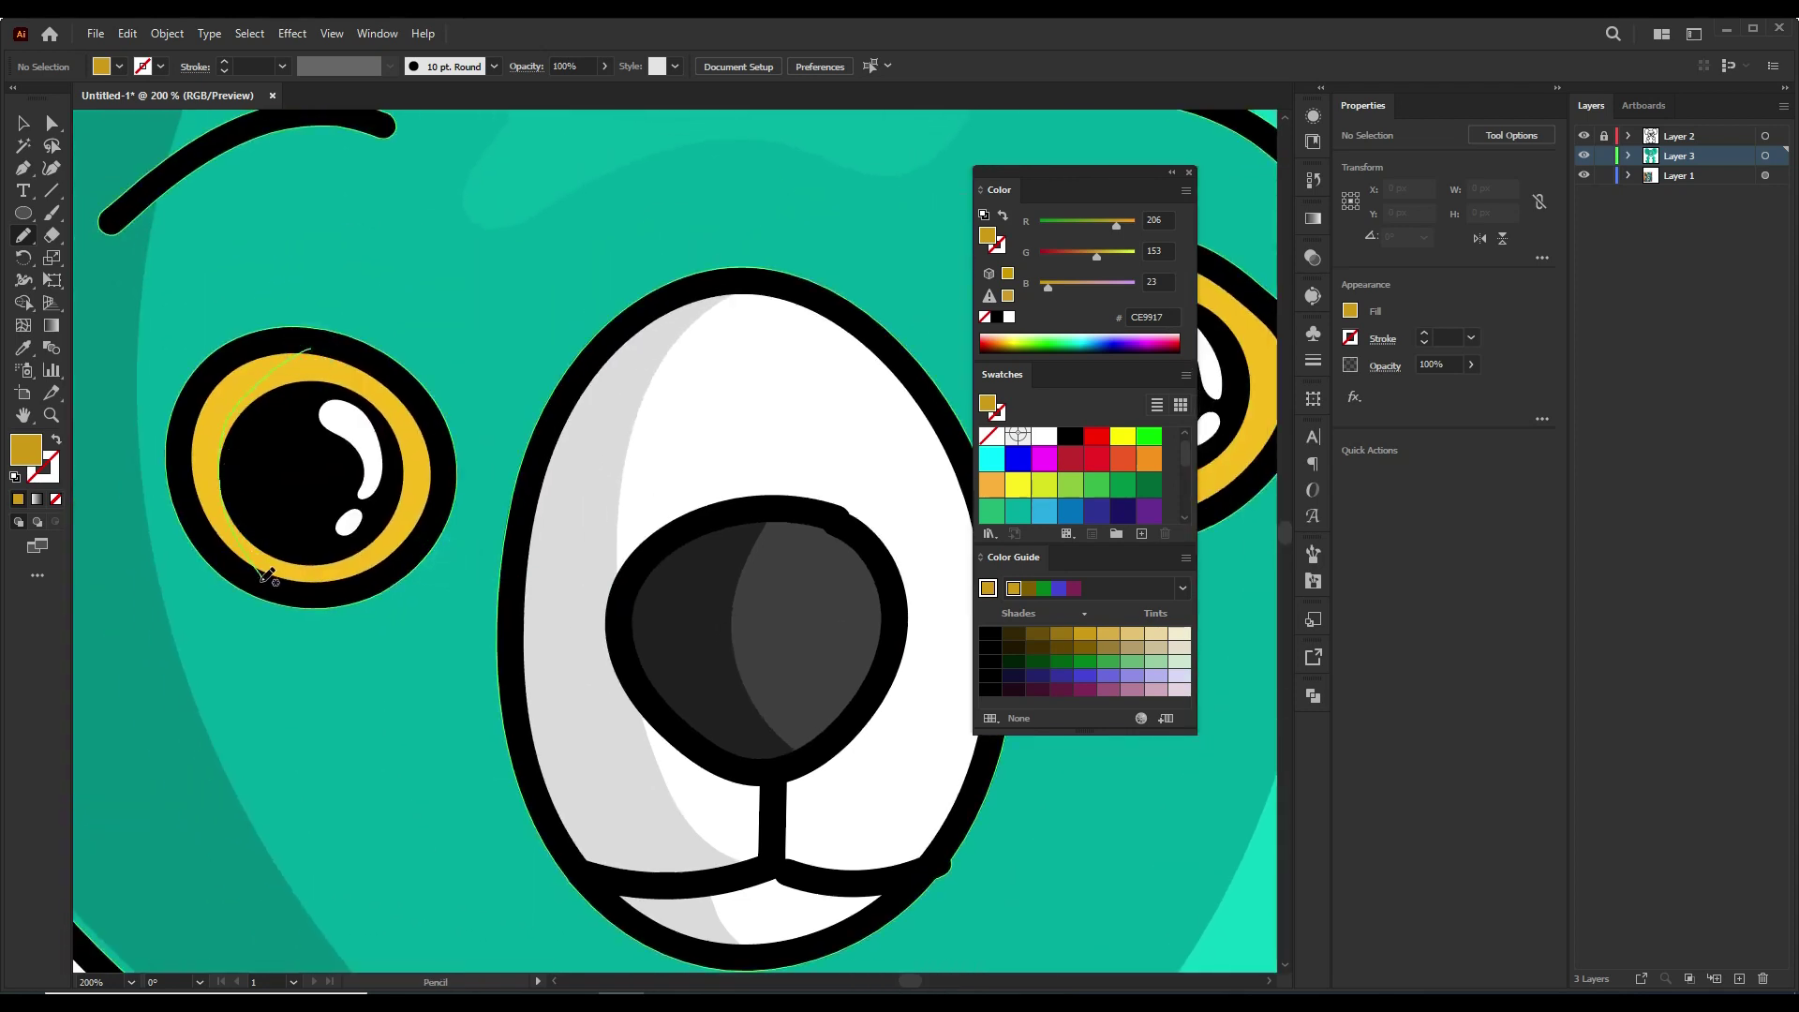
drag(219, 375, 310, 351)
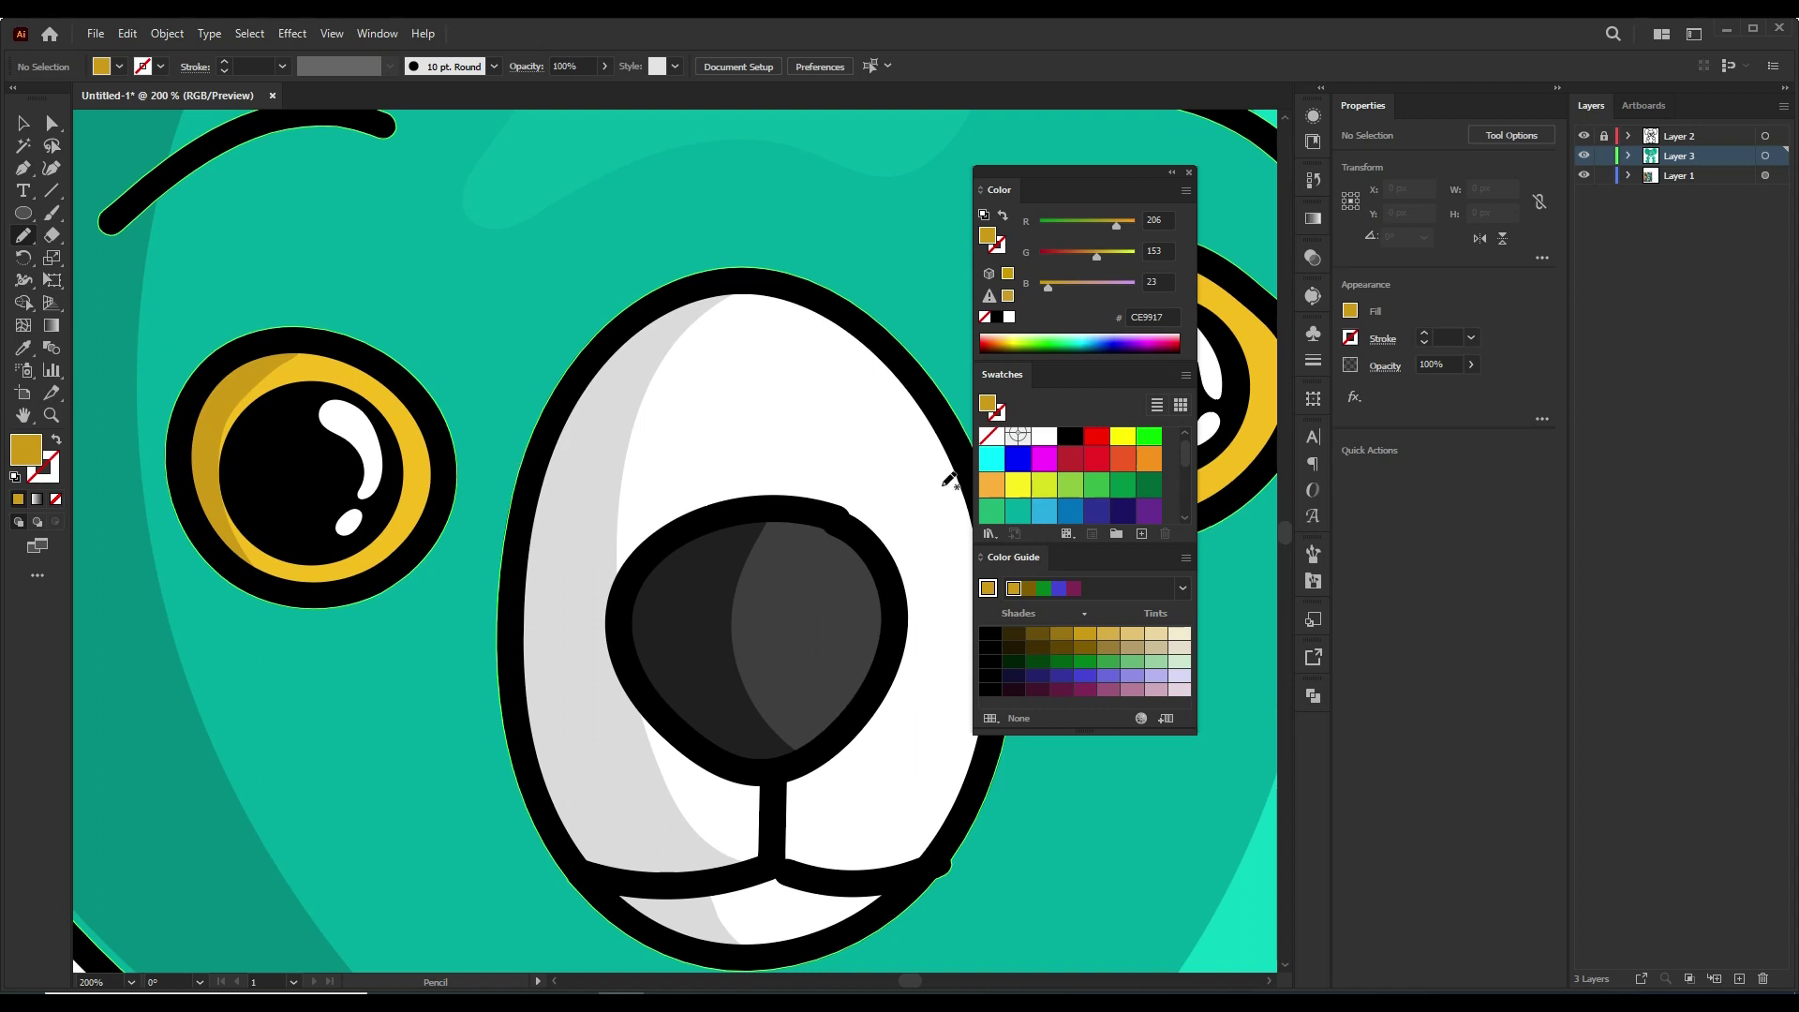
- Pick a paler FCD472 yellow and draw a highlight stroke on the eye ring
ctrl+click(426, 473)
ctrl+click(765, 423)
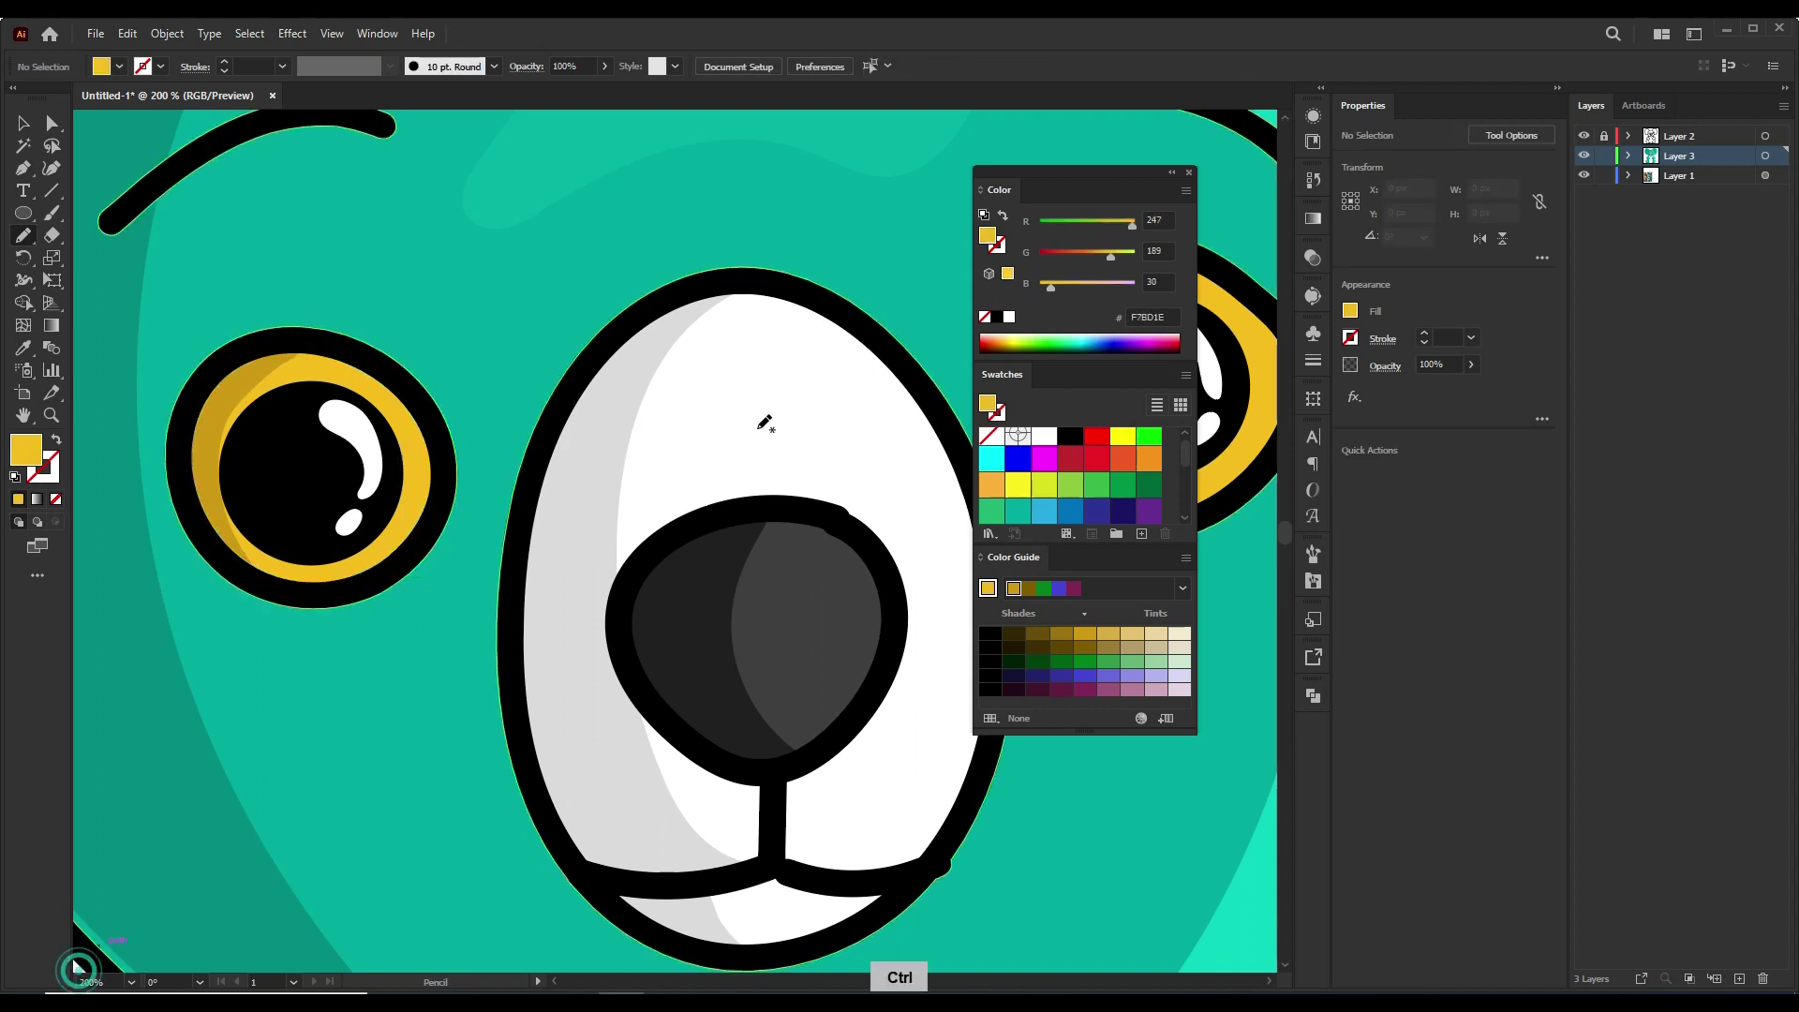
double_click(988, 403)
click(1240, 359)
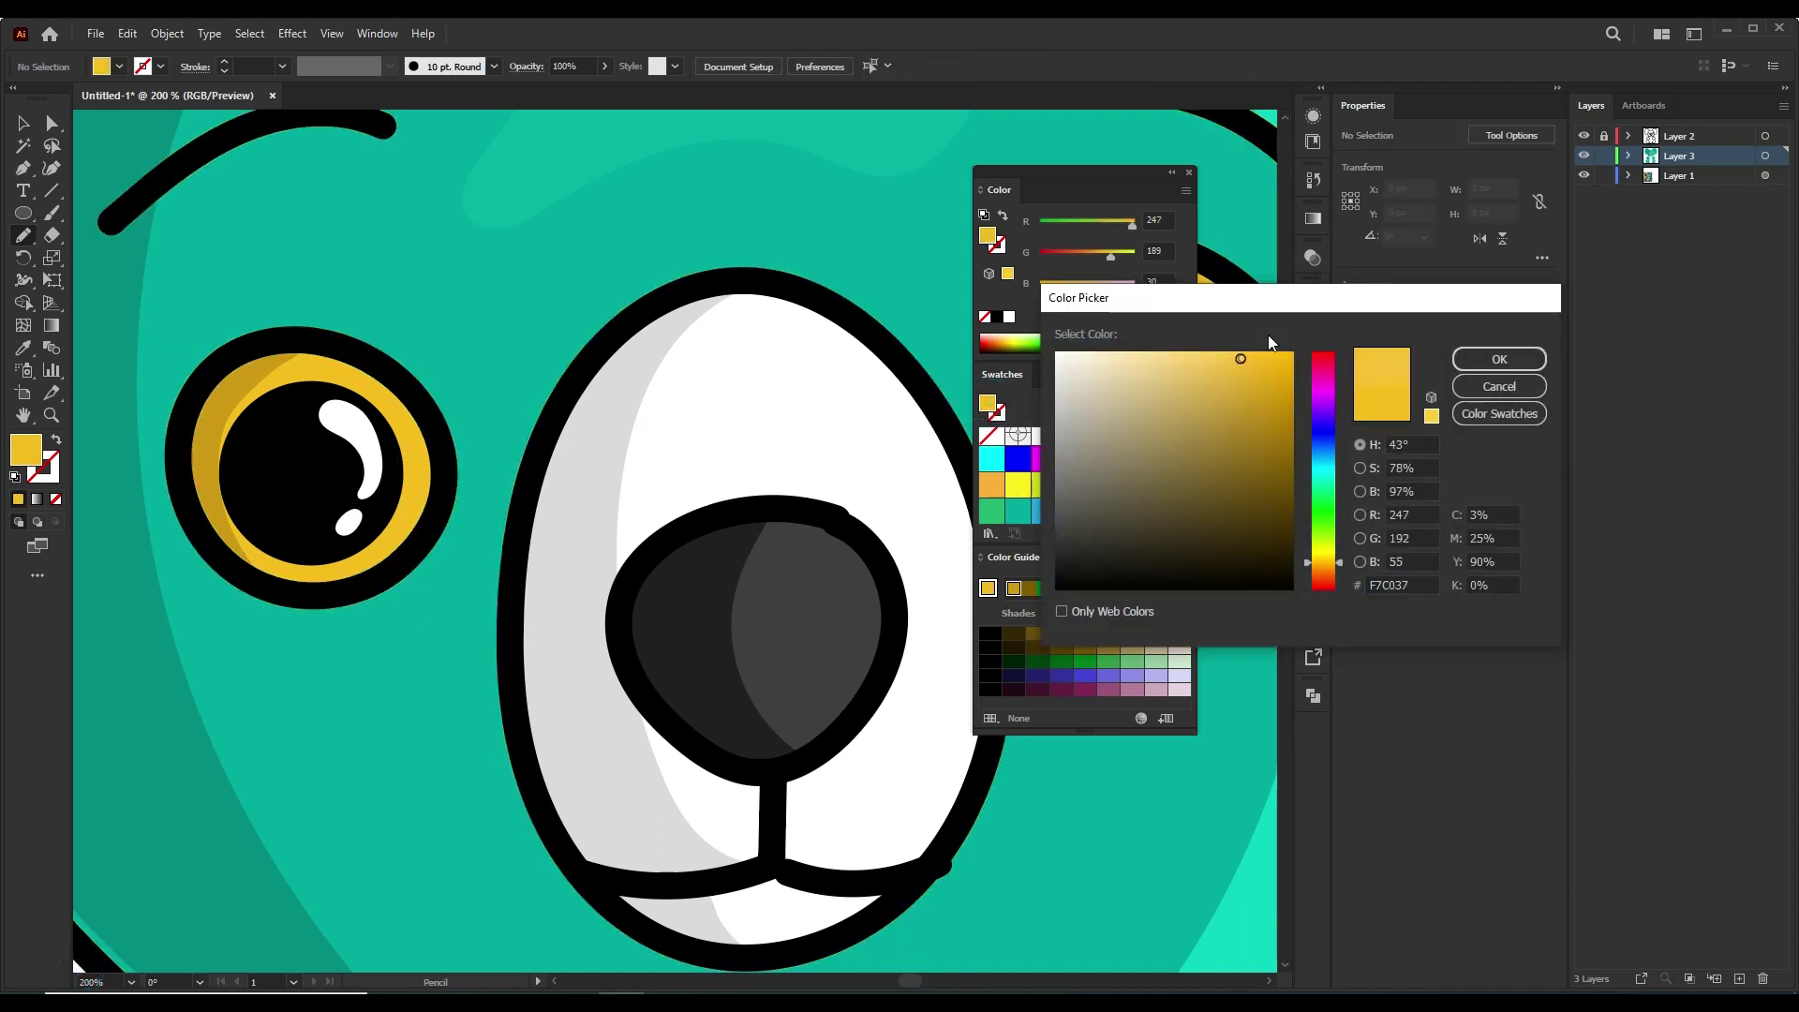
click(1192, 357)
click(1499, 359)
mouse_move(408, 530)
mouse_down()
mouse_move(422, 402)
mouse_move(766, 286)
mouse_move(734, 488)
mouse_up()
scroll(831, 330, down, 3)
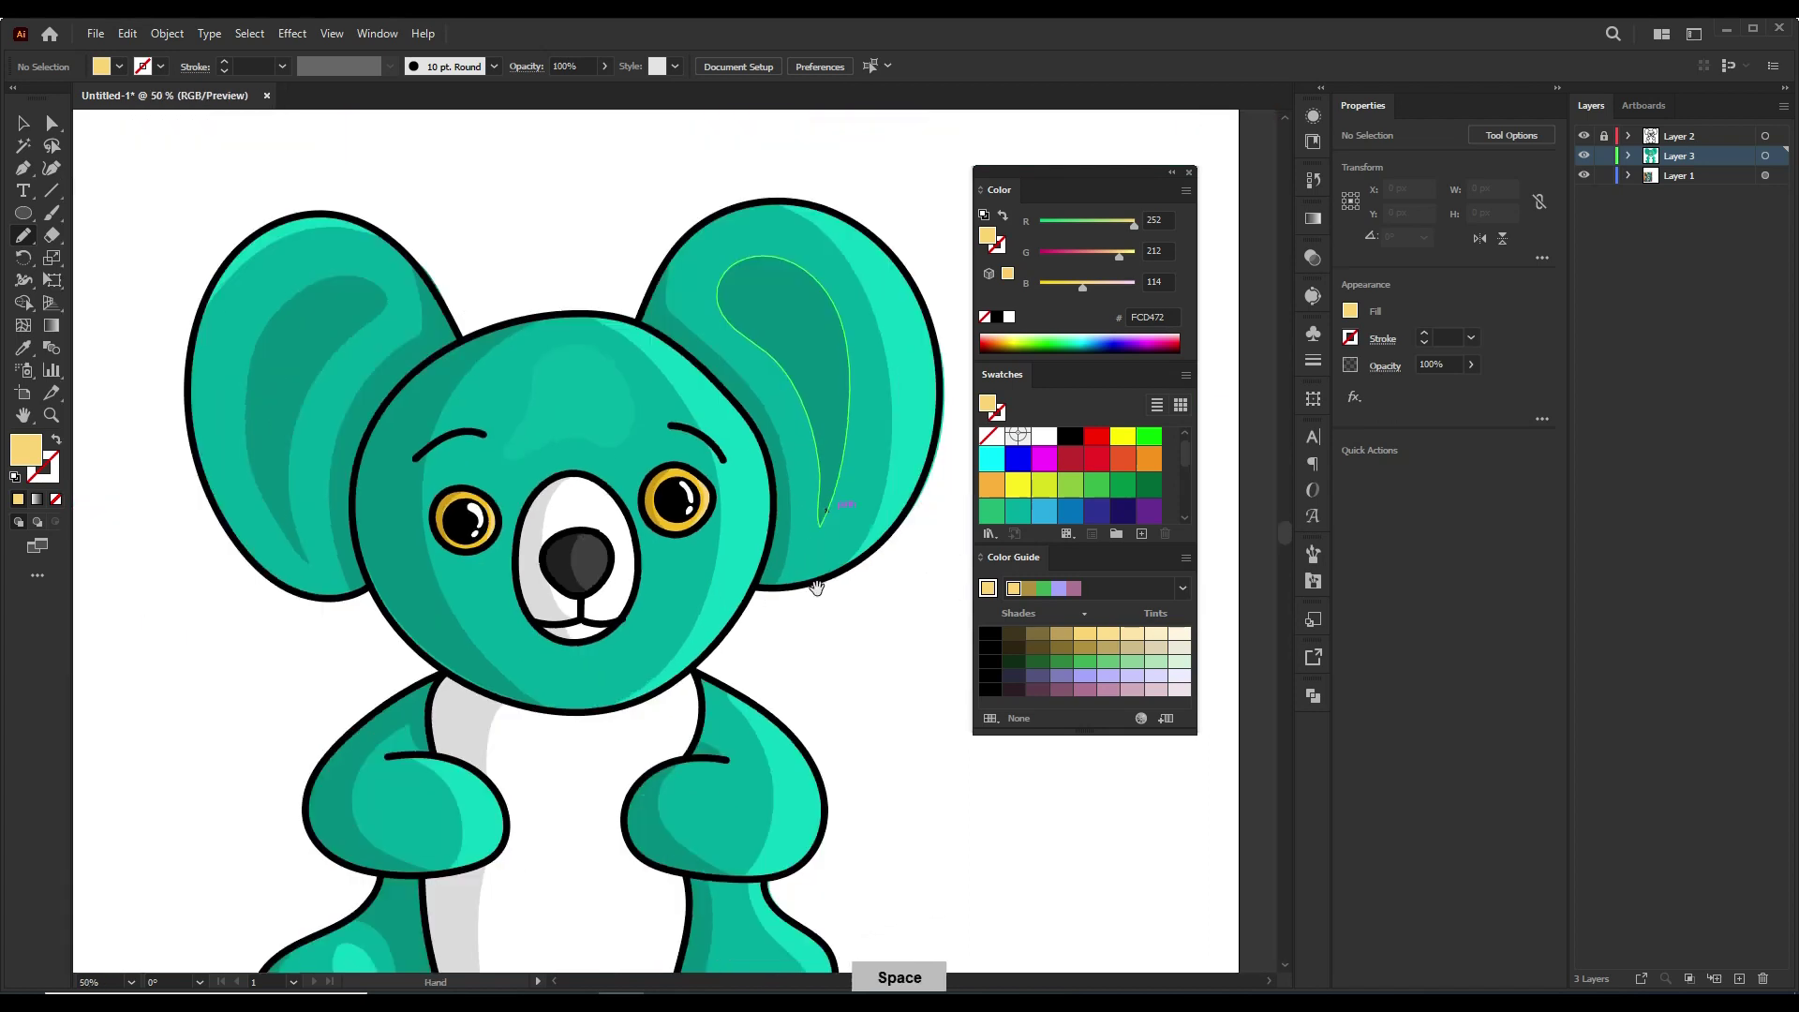
- Bring the koala's face into view and sample white from the eye highlight
drag(816, 587, 788, 422)
drag(848, 619, 801, 548)
scroll(801, 548, down, 2)
scroll(795, 548, down, 1)
scroll(792, 548, up, 1)
scroll(790, 547, down, 1)
scroll(790, 547, up, 2)
scroll(778, 558, up, 2)
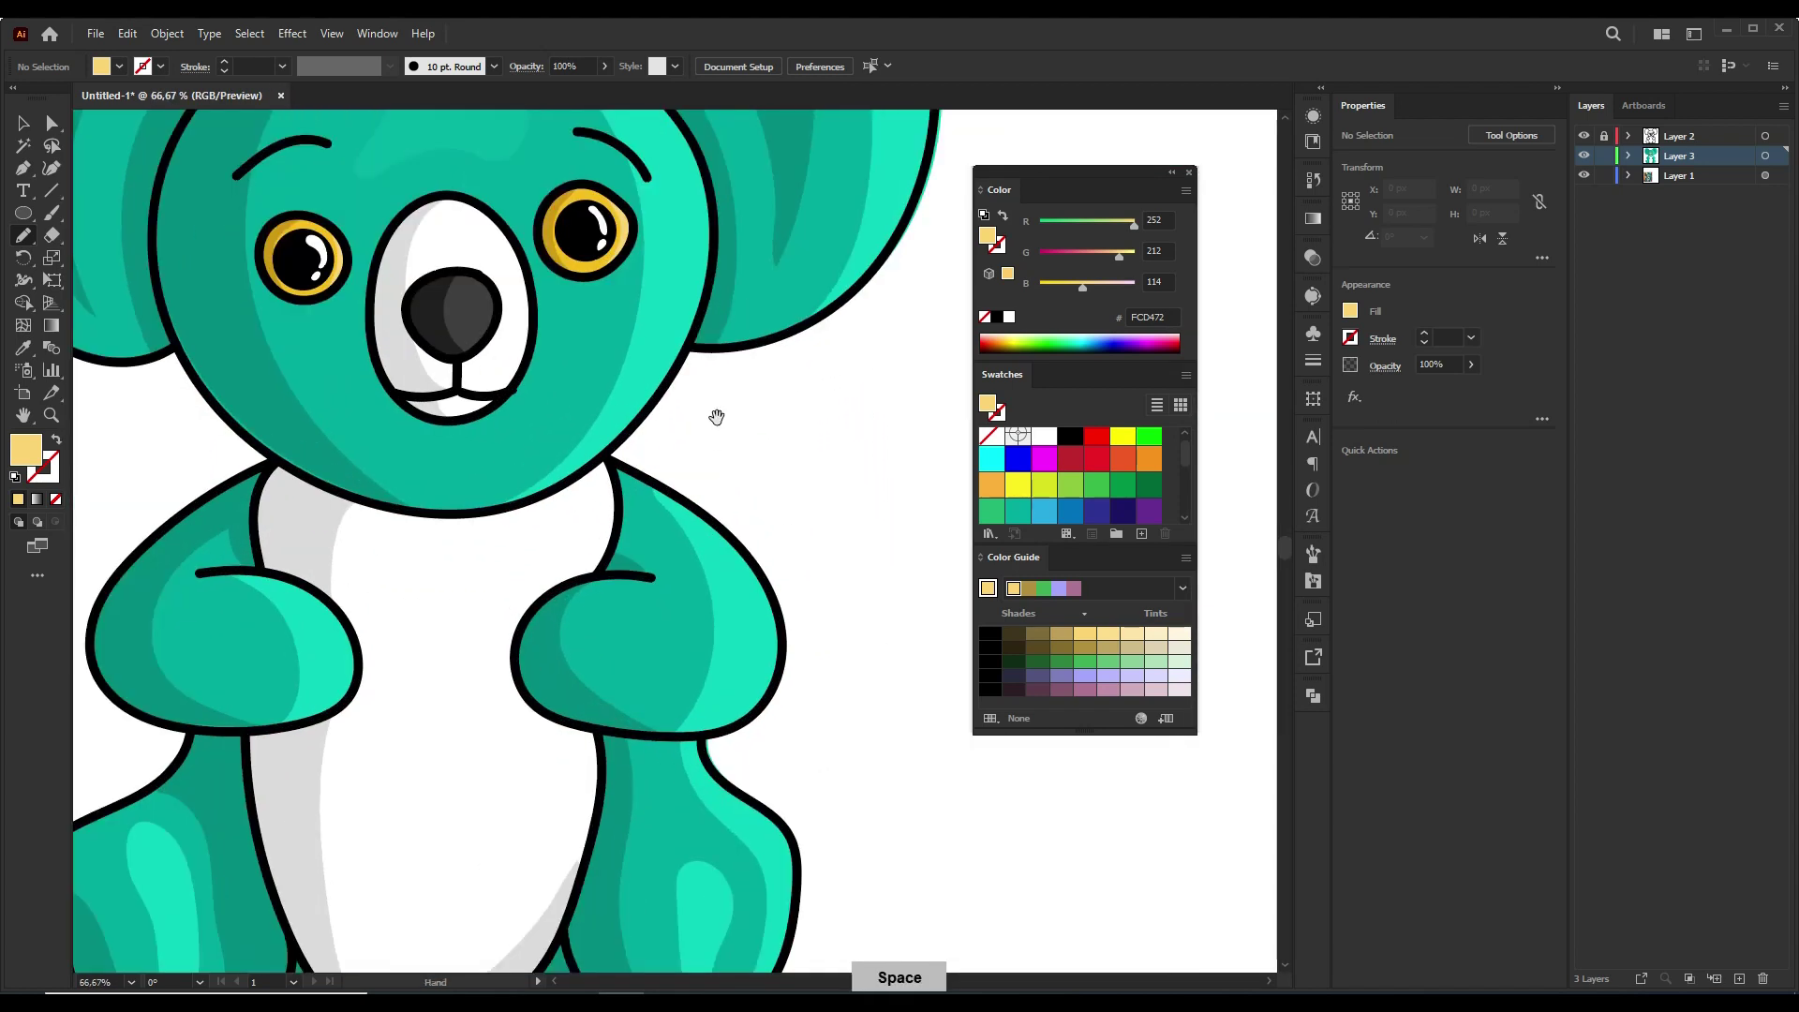
scroll(715, 413, up, 2)
scroll(612, 476, up, 2)
drag(612, 476, 722, 638)
ctrl+click(789, 323)
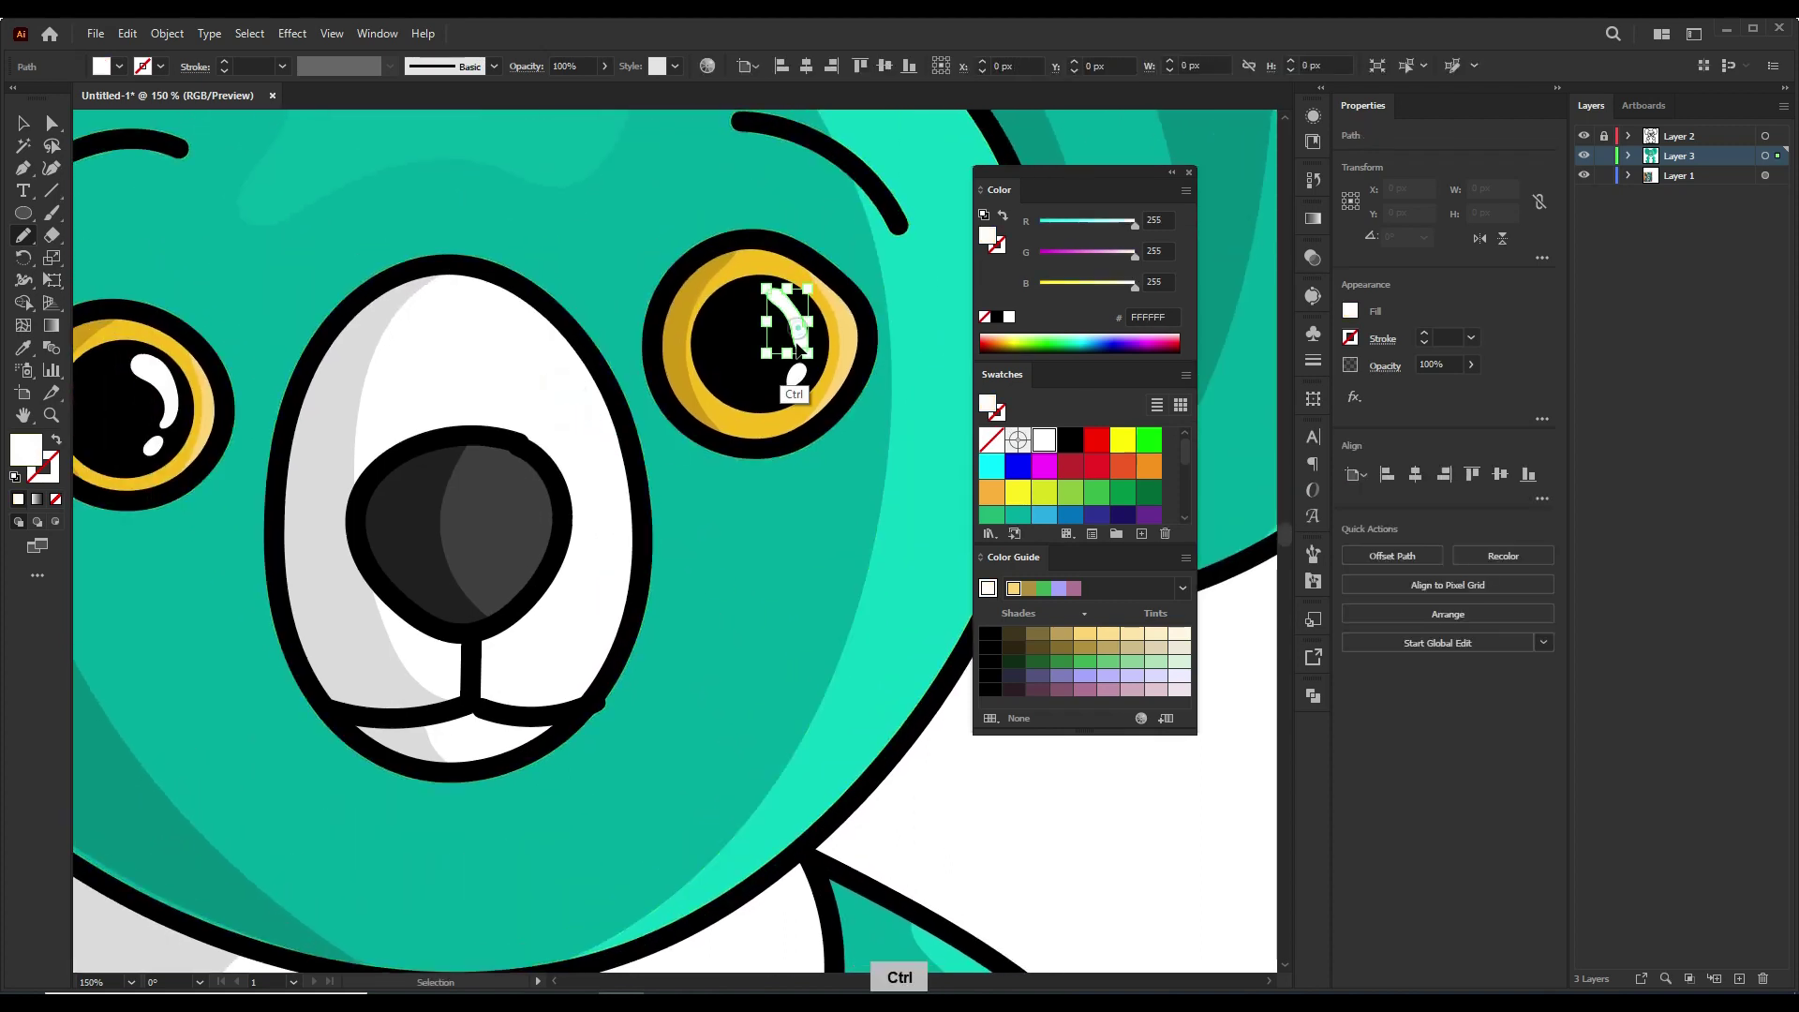
- Draw curved white Pencil strokes as a shine highlight on the dark grey nose
drag(521, 480, 516, 570)
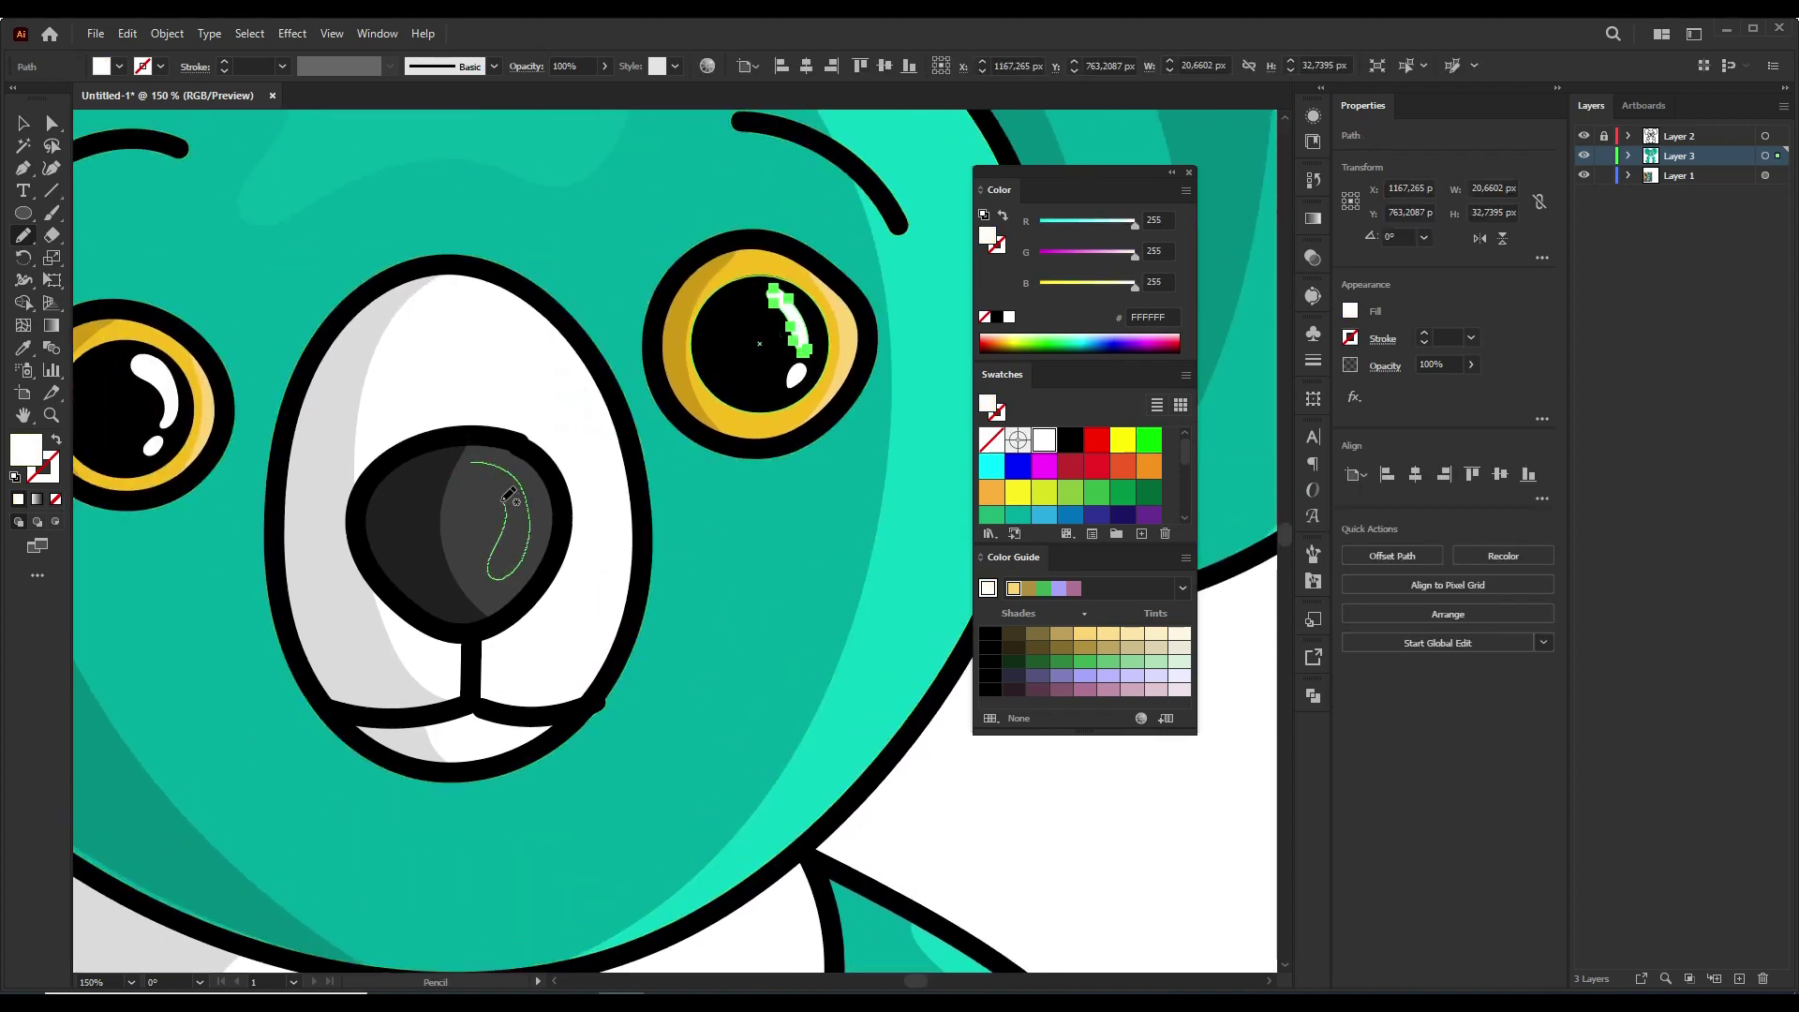
drag(509, 495, 478, 464)
scroll(783, 349, down, 4)
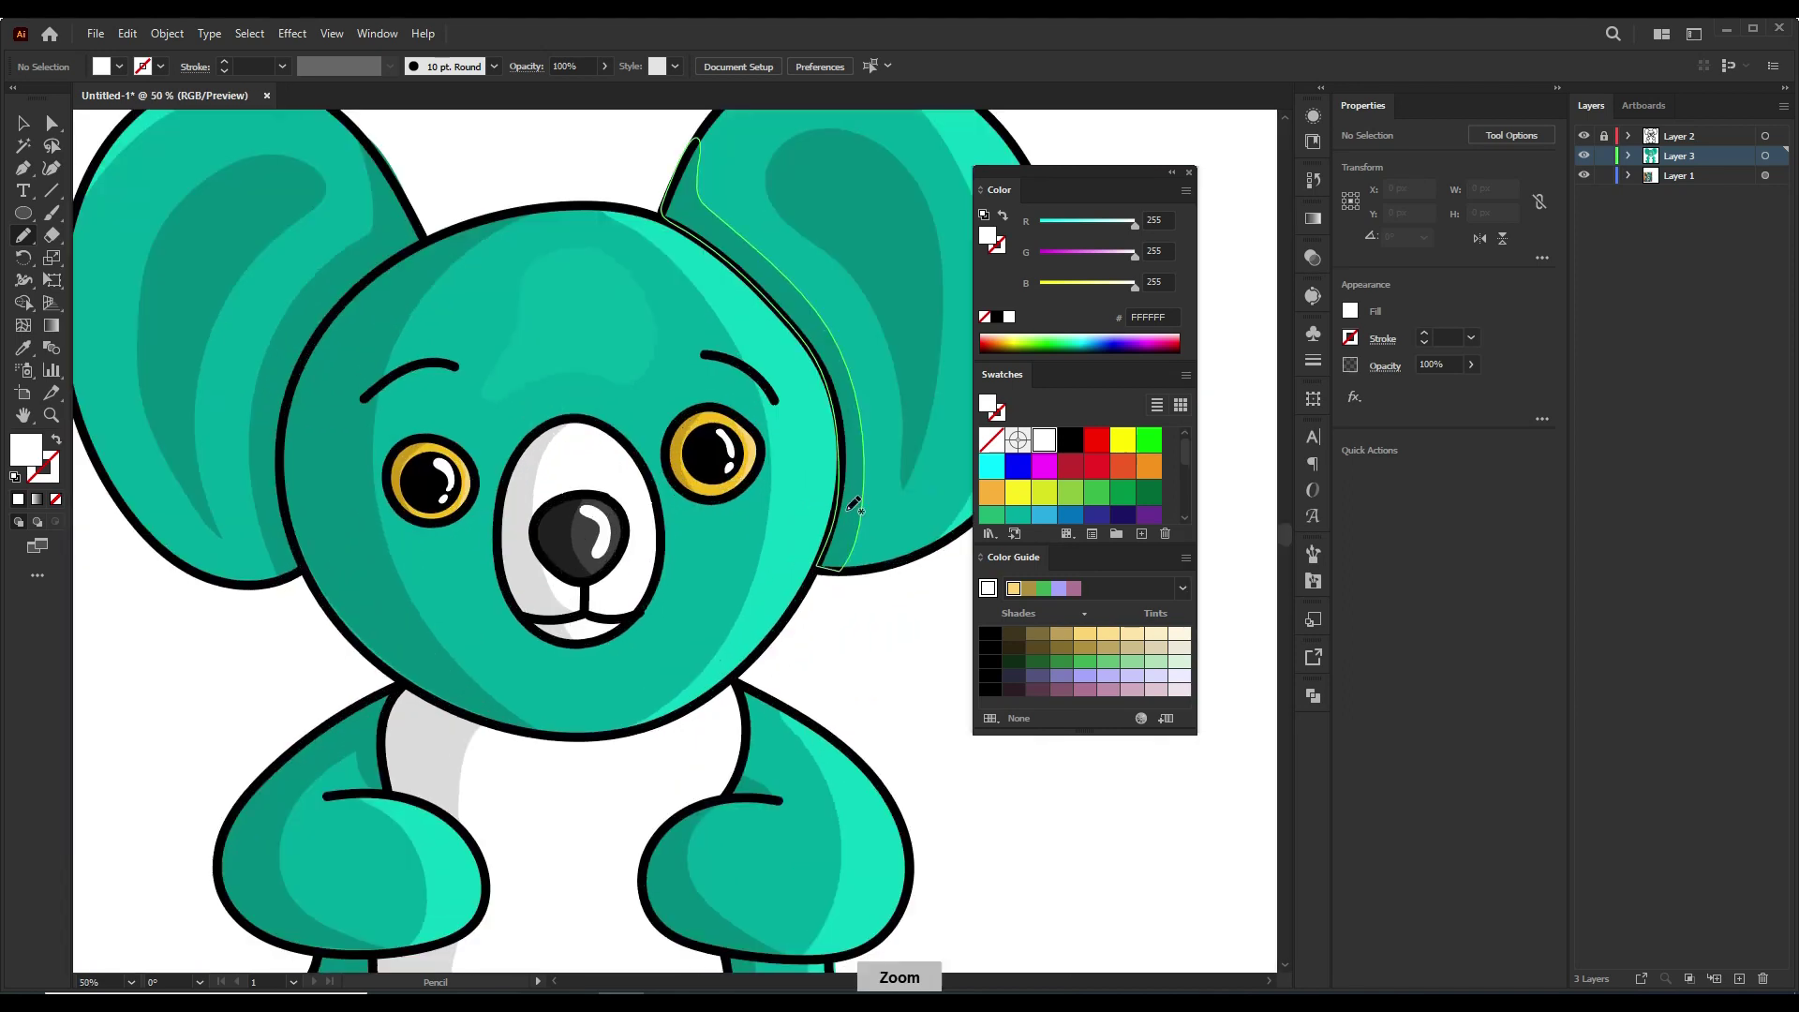
scroll(741, 412, up, 3)
drag(412, 709, 396, 743)
scroll(631, 462, down, 3)
scroll(799, 622, down, 2)
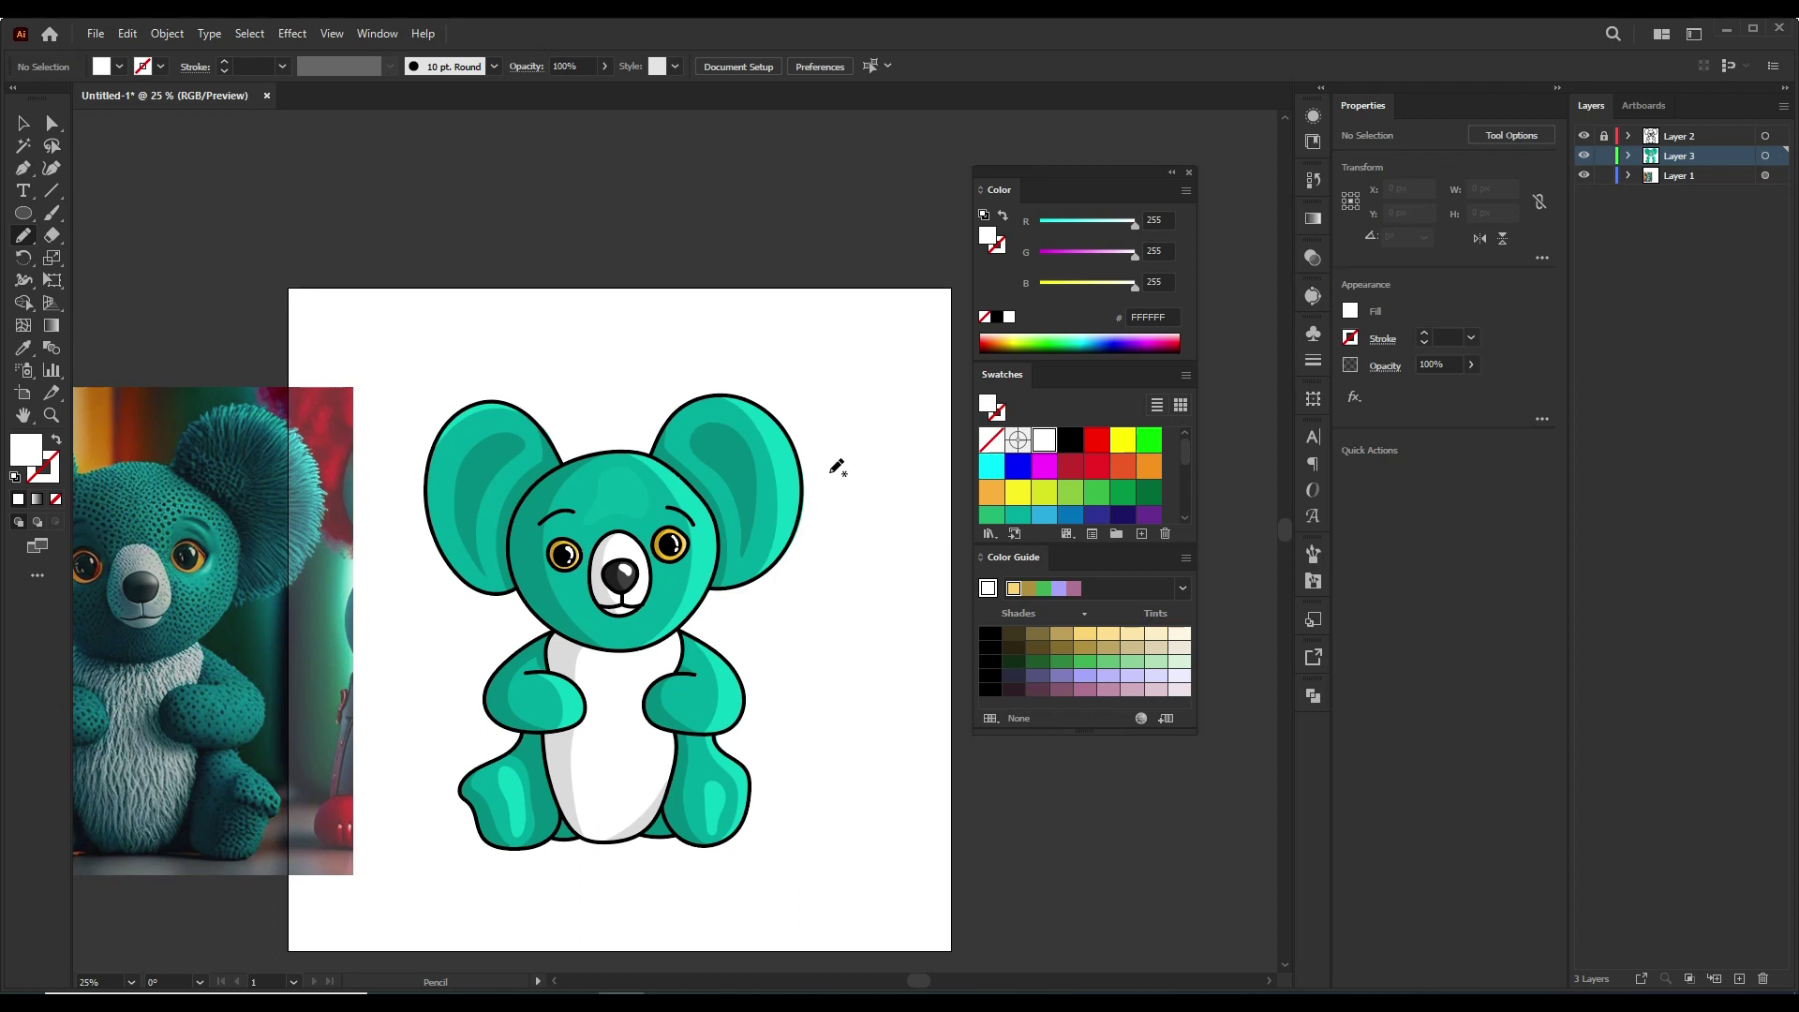
scroll(674, 600, up, 2)
scroll(747, 630, up, 1)
- Redraw the grey belly shading's edge with the Pencil so it follows the left arm
scroll(783, 582, up, 1)
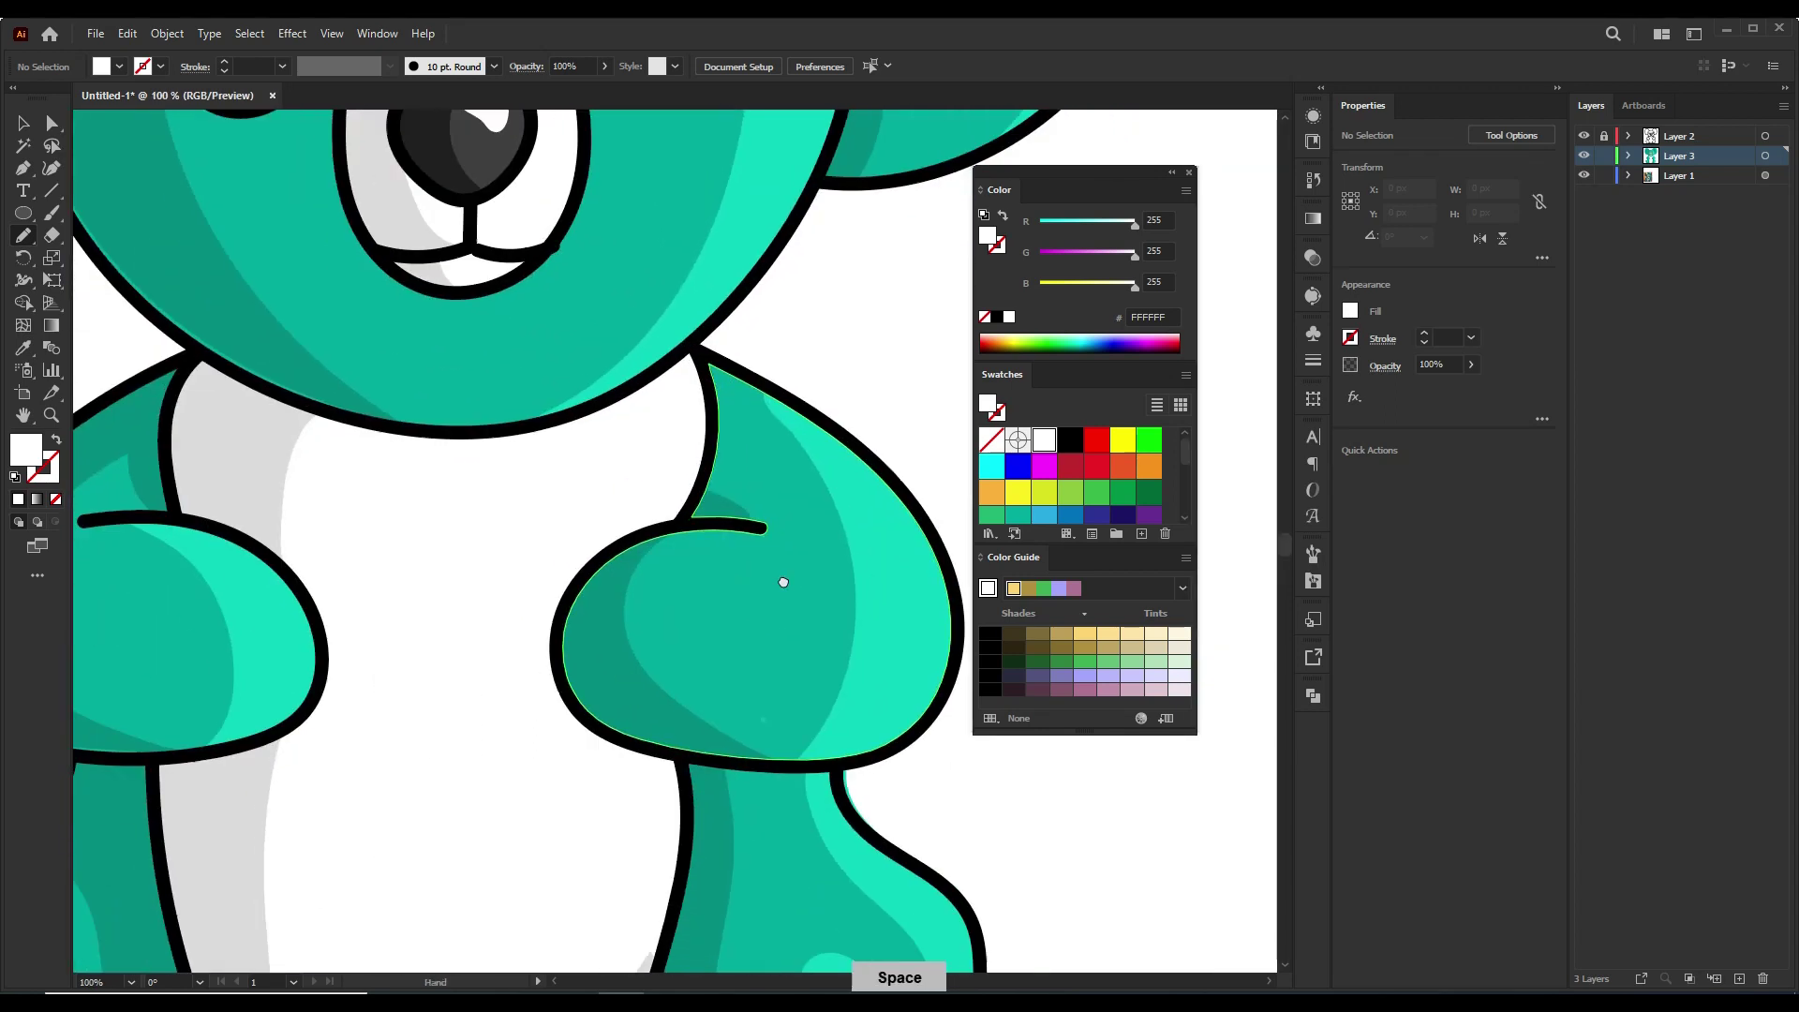
ctrl+click(286, 459)
drag(567, 578, 557, 674)
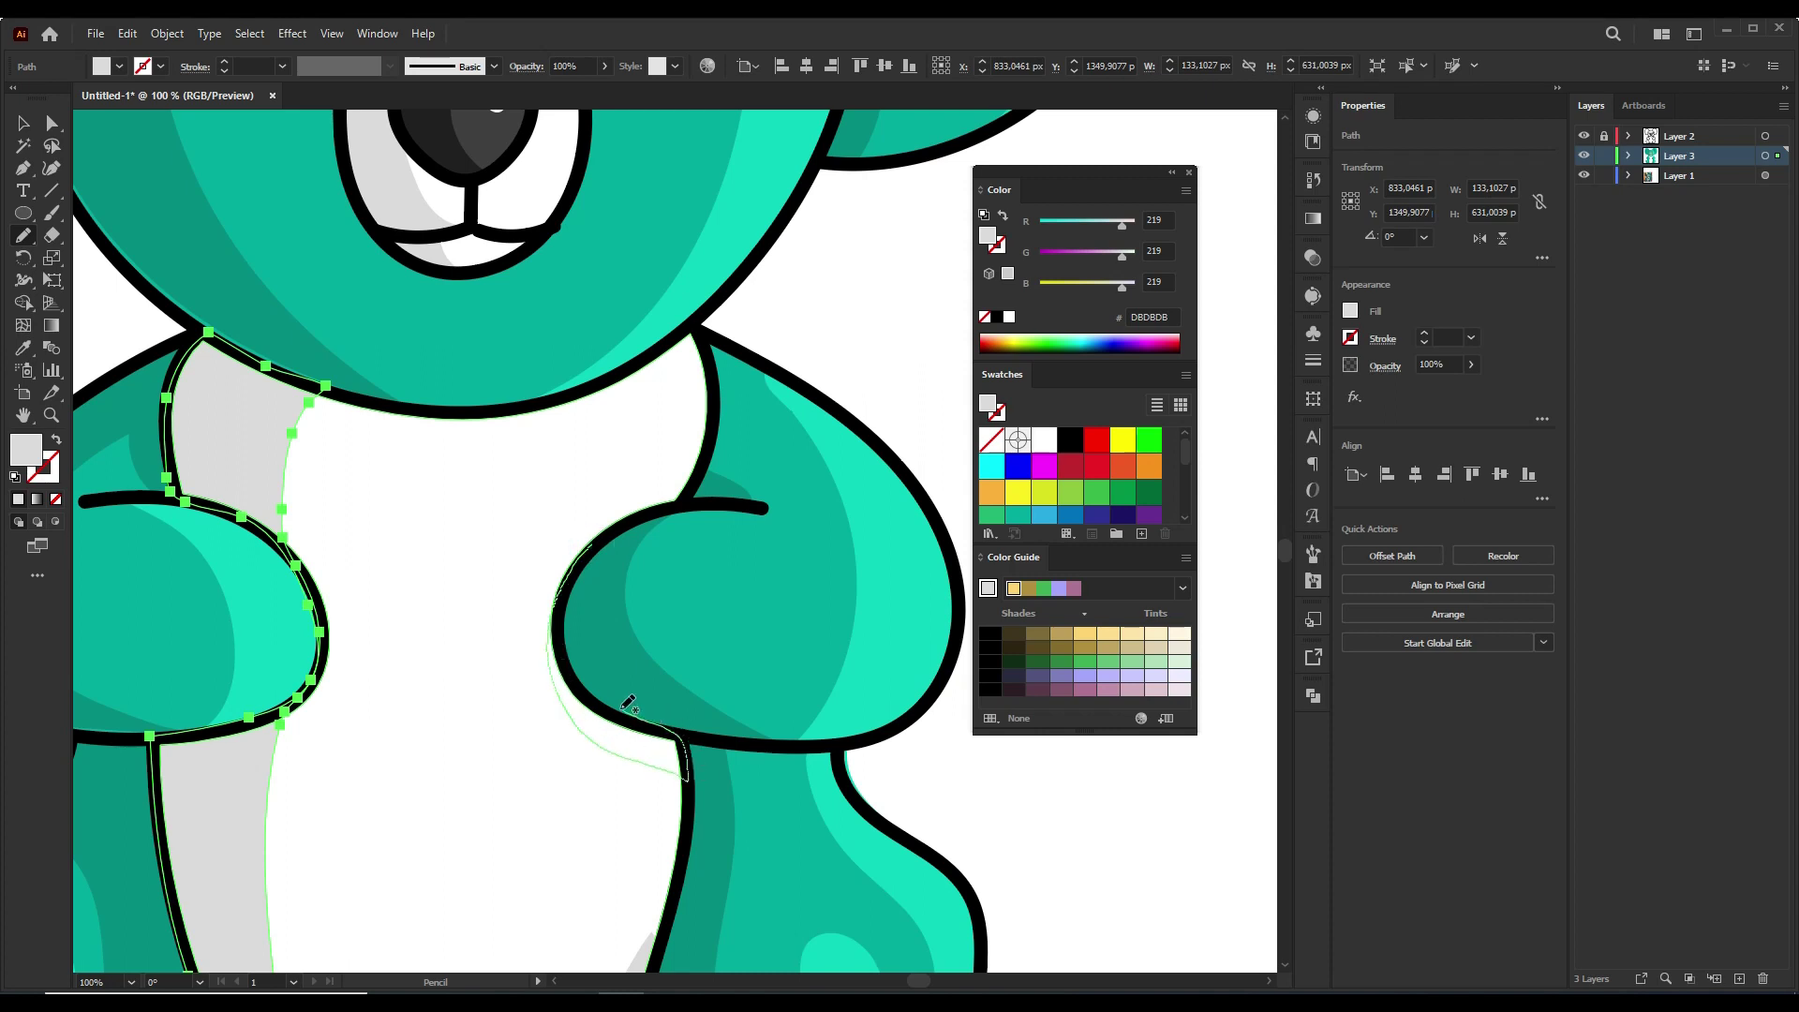
drag(593, 560, 559, 661)
ctrl+click(671, 671)
mouse_move(568, 577)
mouse_down()
mouse_move(553, 673)
mouse_move(565, 600)
mouse_up()
- Zoom out to see the whole artboard and return to the Selection tool
key(ctrl+minus)
key(space)
key(ctrl+minus)
key(v)
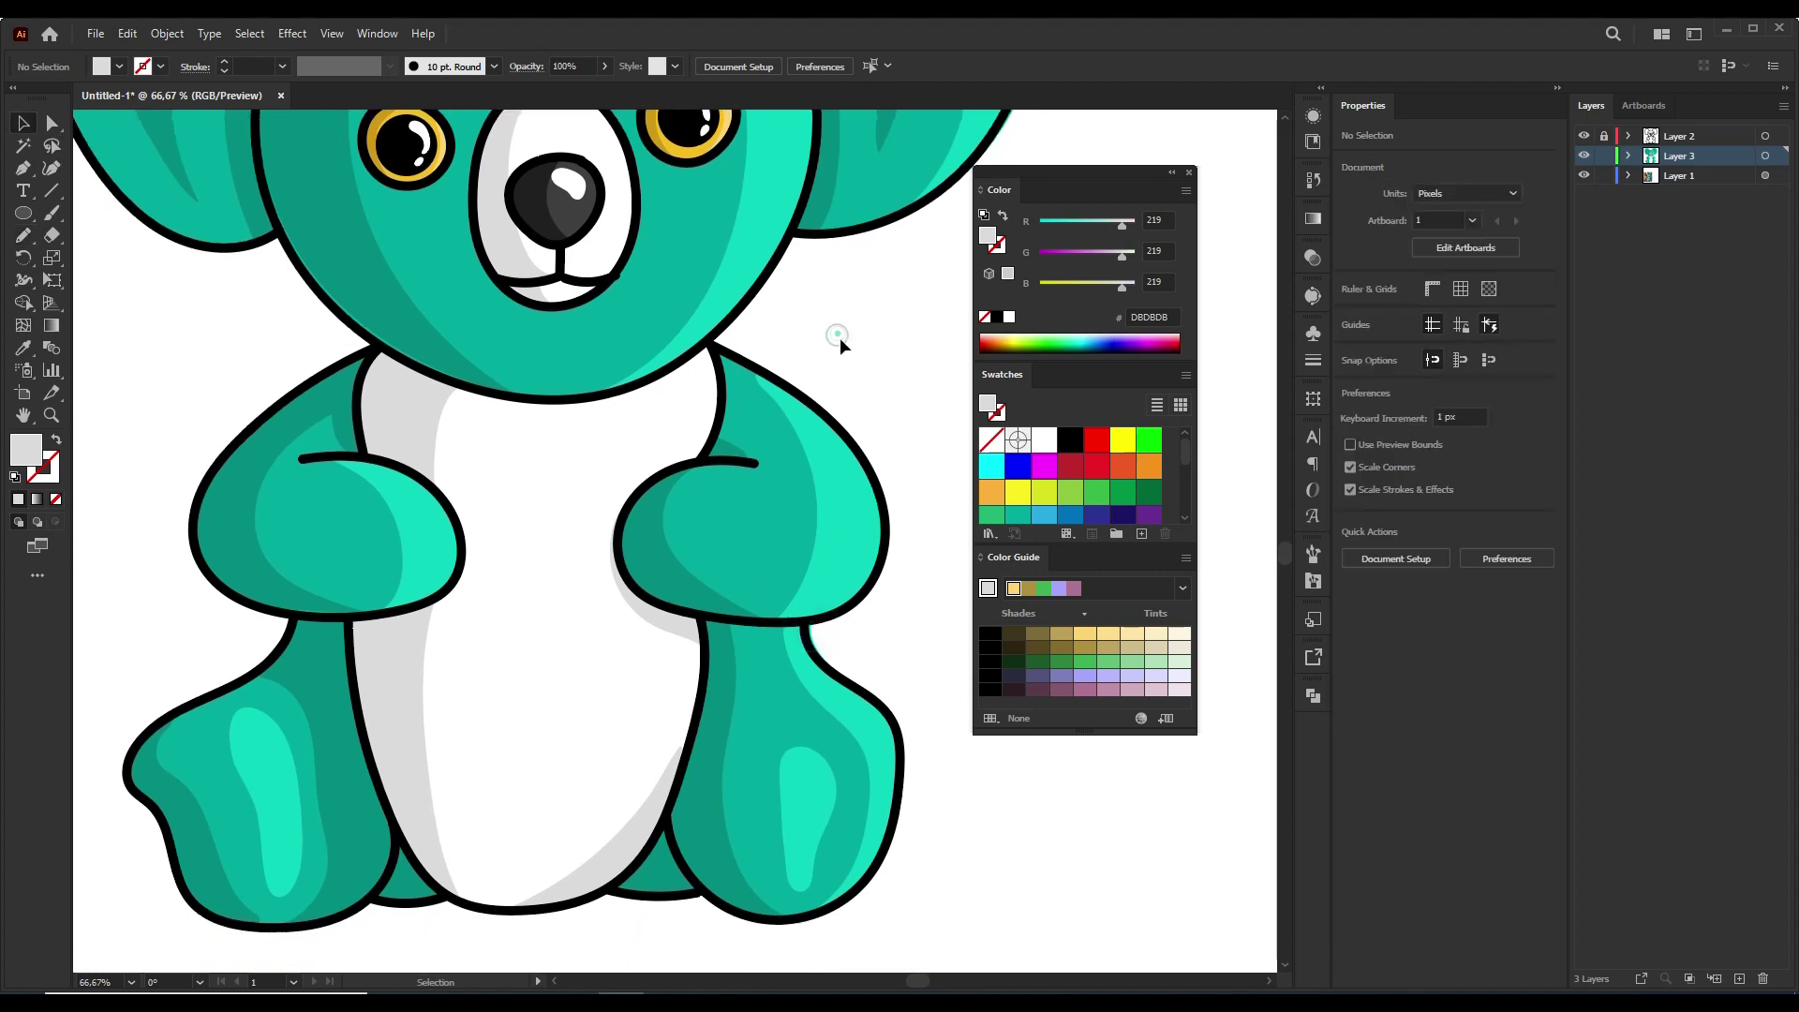
key(ctrl+minus)
- Hide the reference photo layer and fit the artboard in the view
click(553, 726)
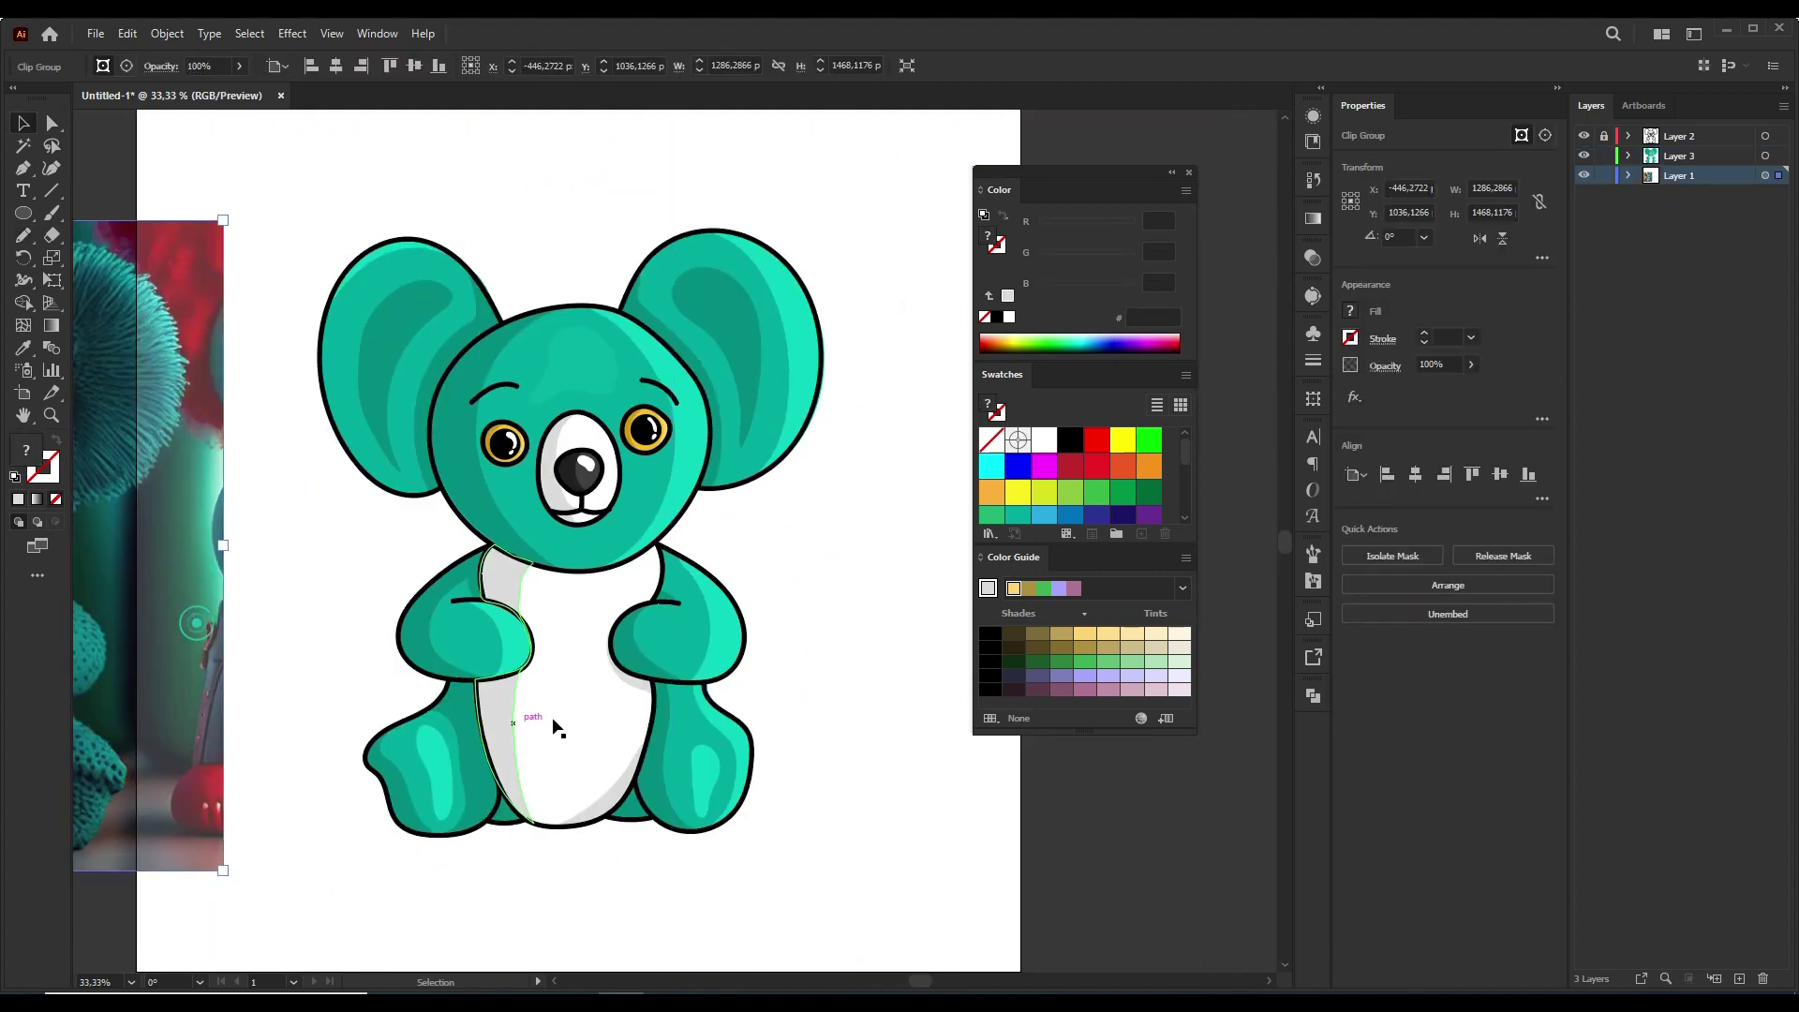
click(1583, 175)
drag(433, 717, 851, 192)
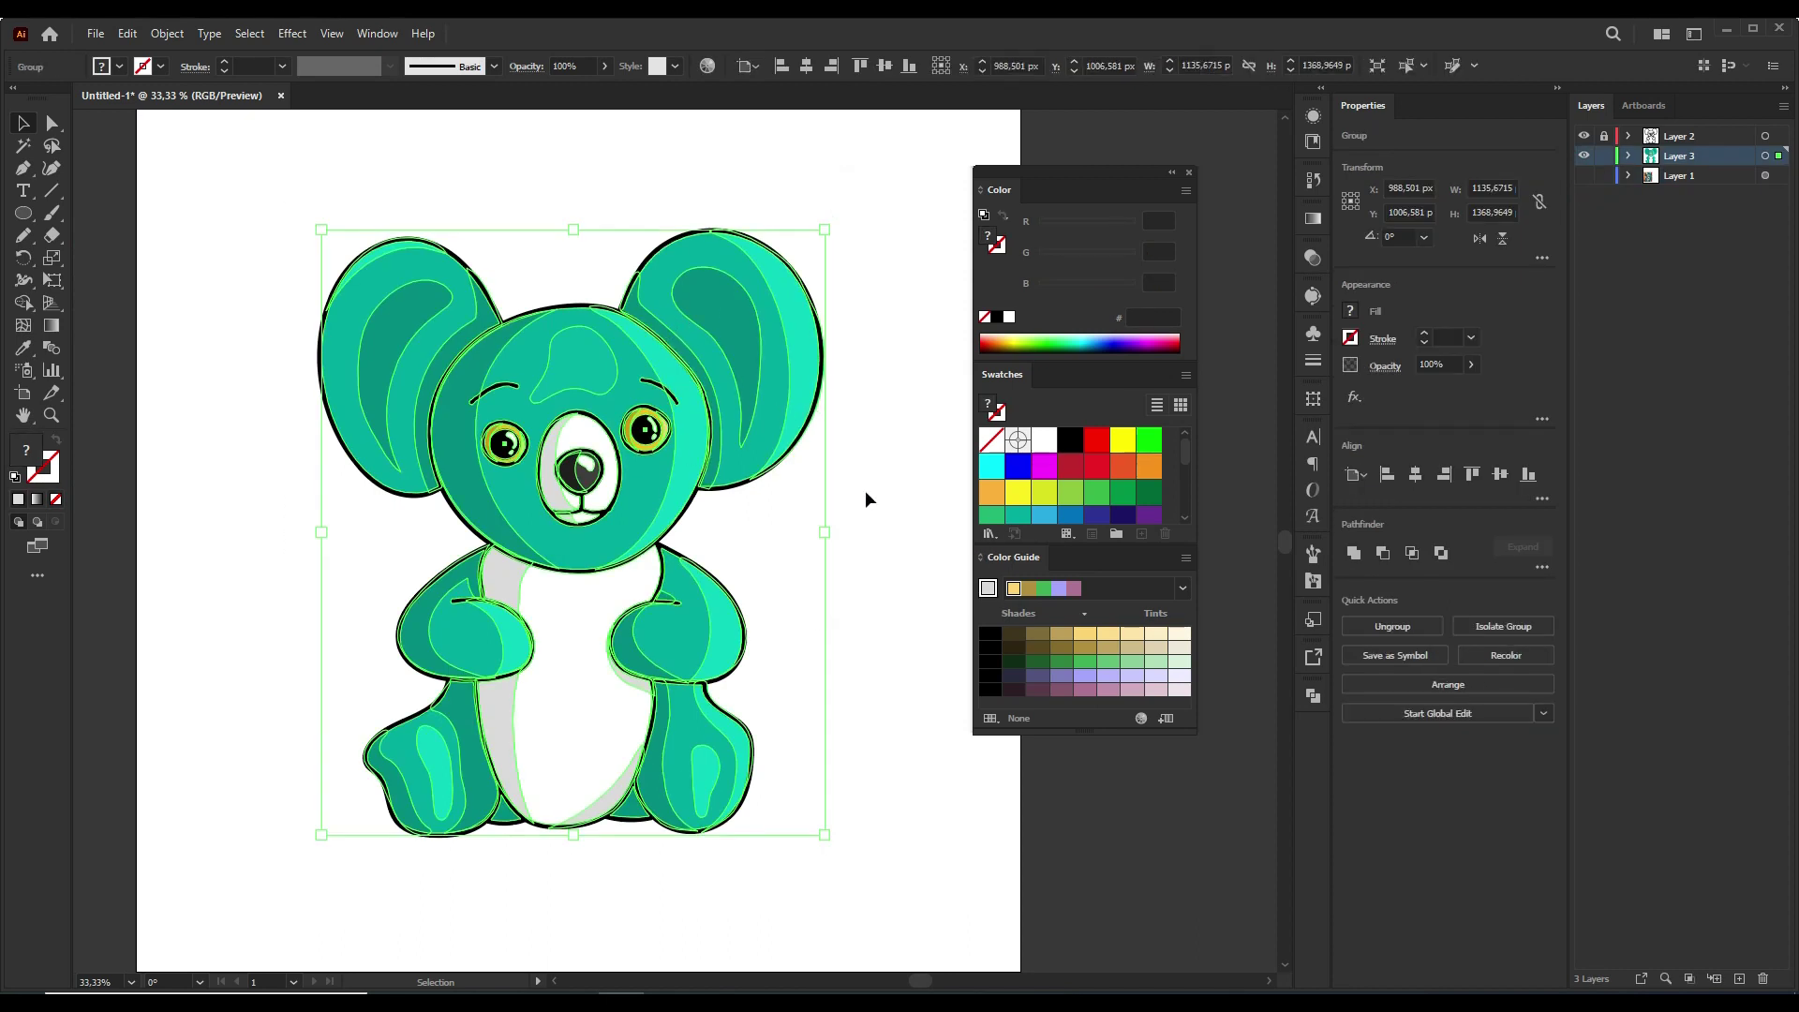
key(shift+Tab)
drag(907, 476, 1075, 497)
key(ctrl+minus)
click(1093, 470)
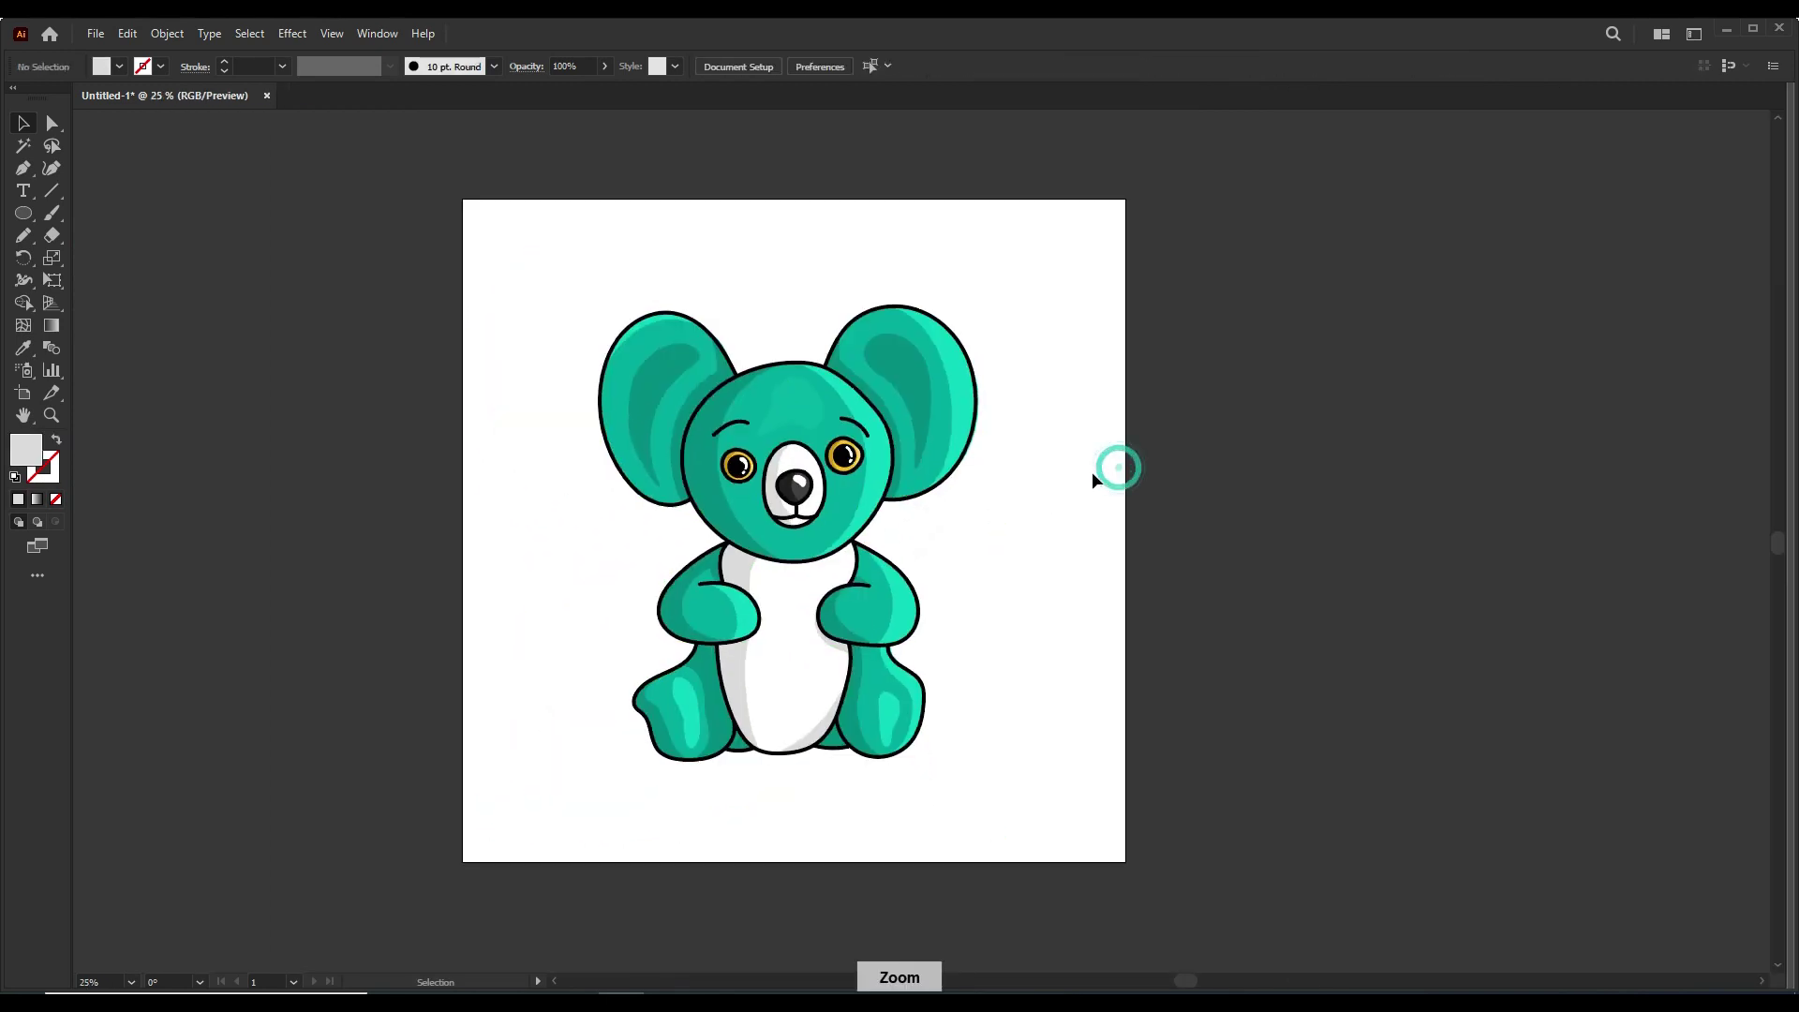
- Create a 2000 × 2000 px rectangle, then undo it for now
right_click(24, 212)
click(120, 206)
click(465, 196)
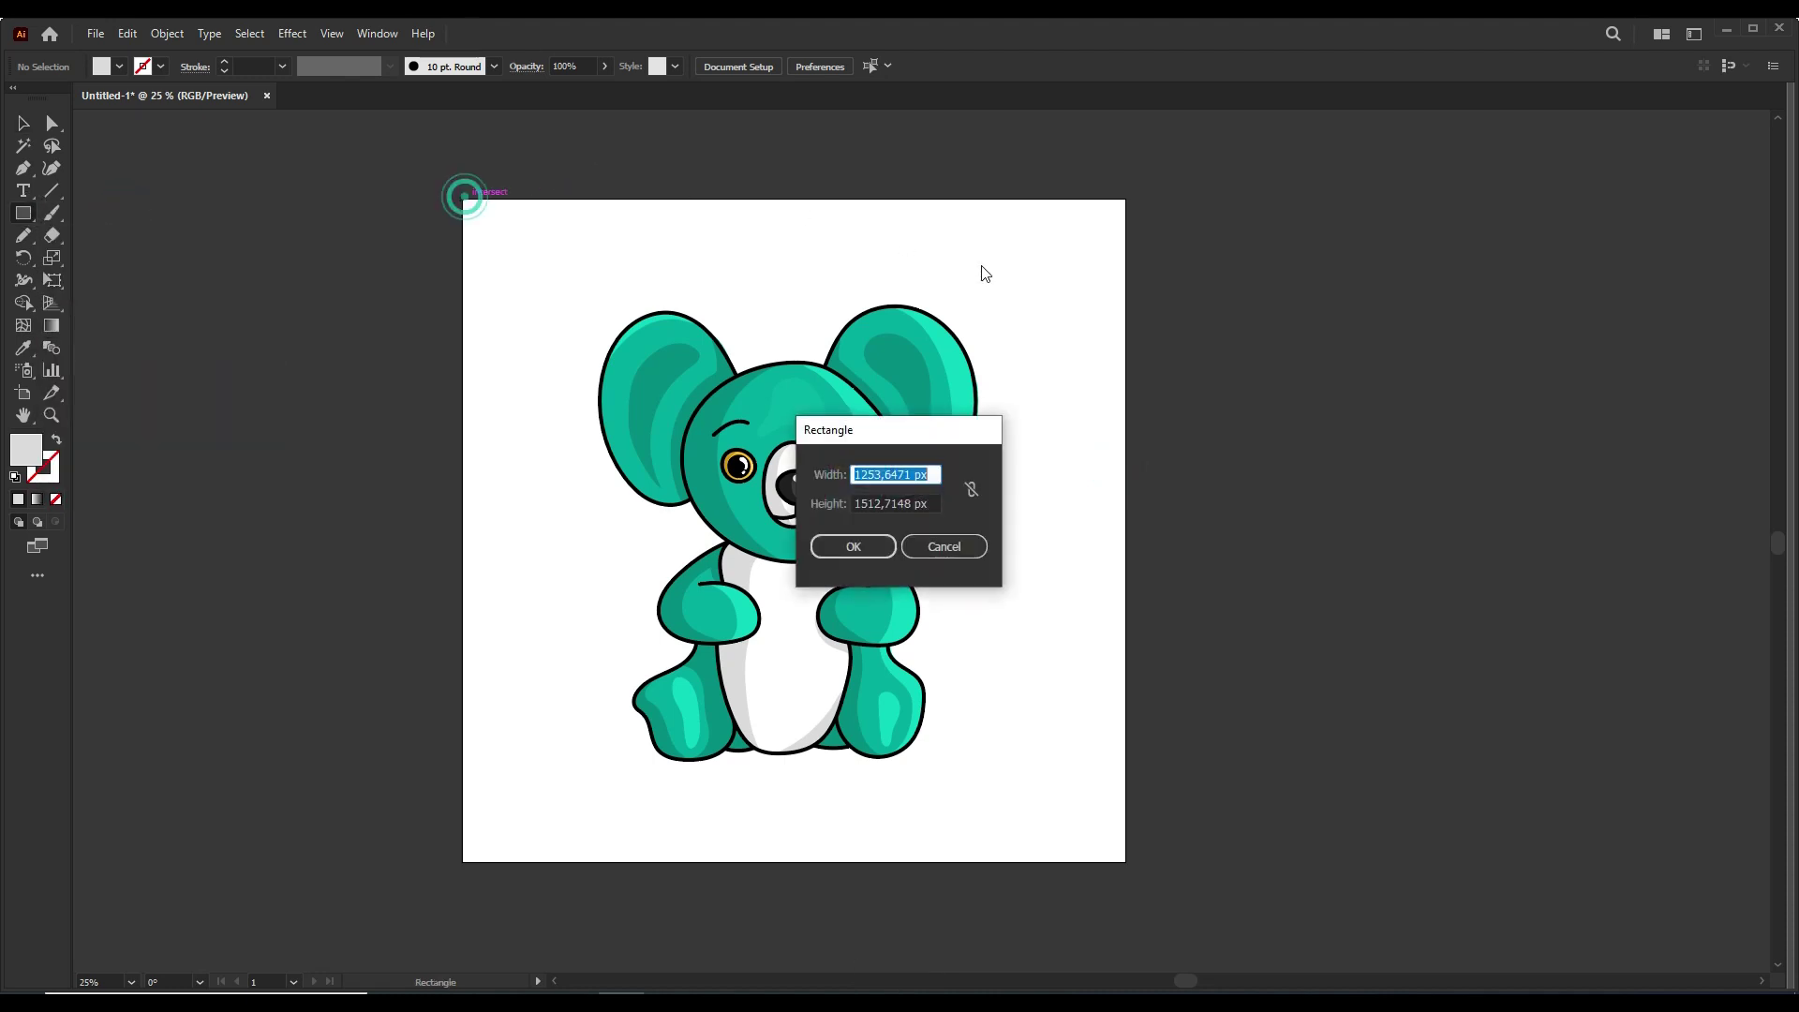
text(2000)
key(Tab)
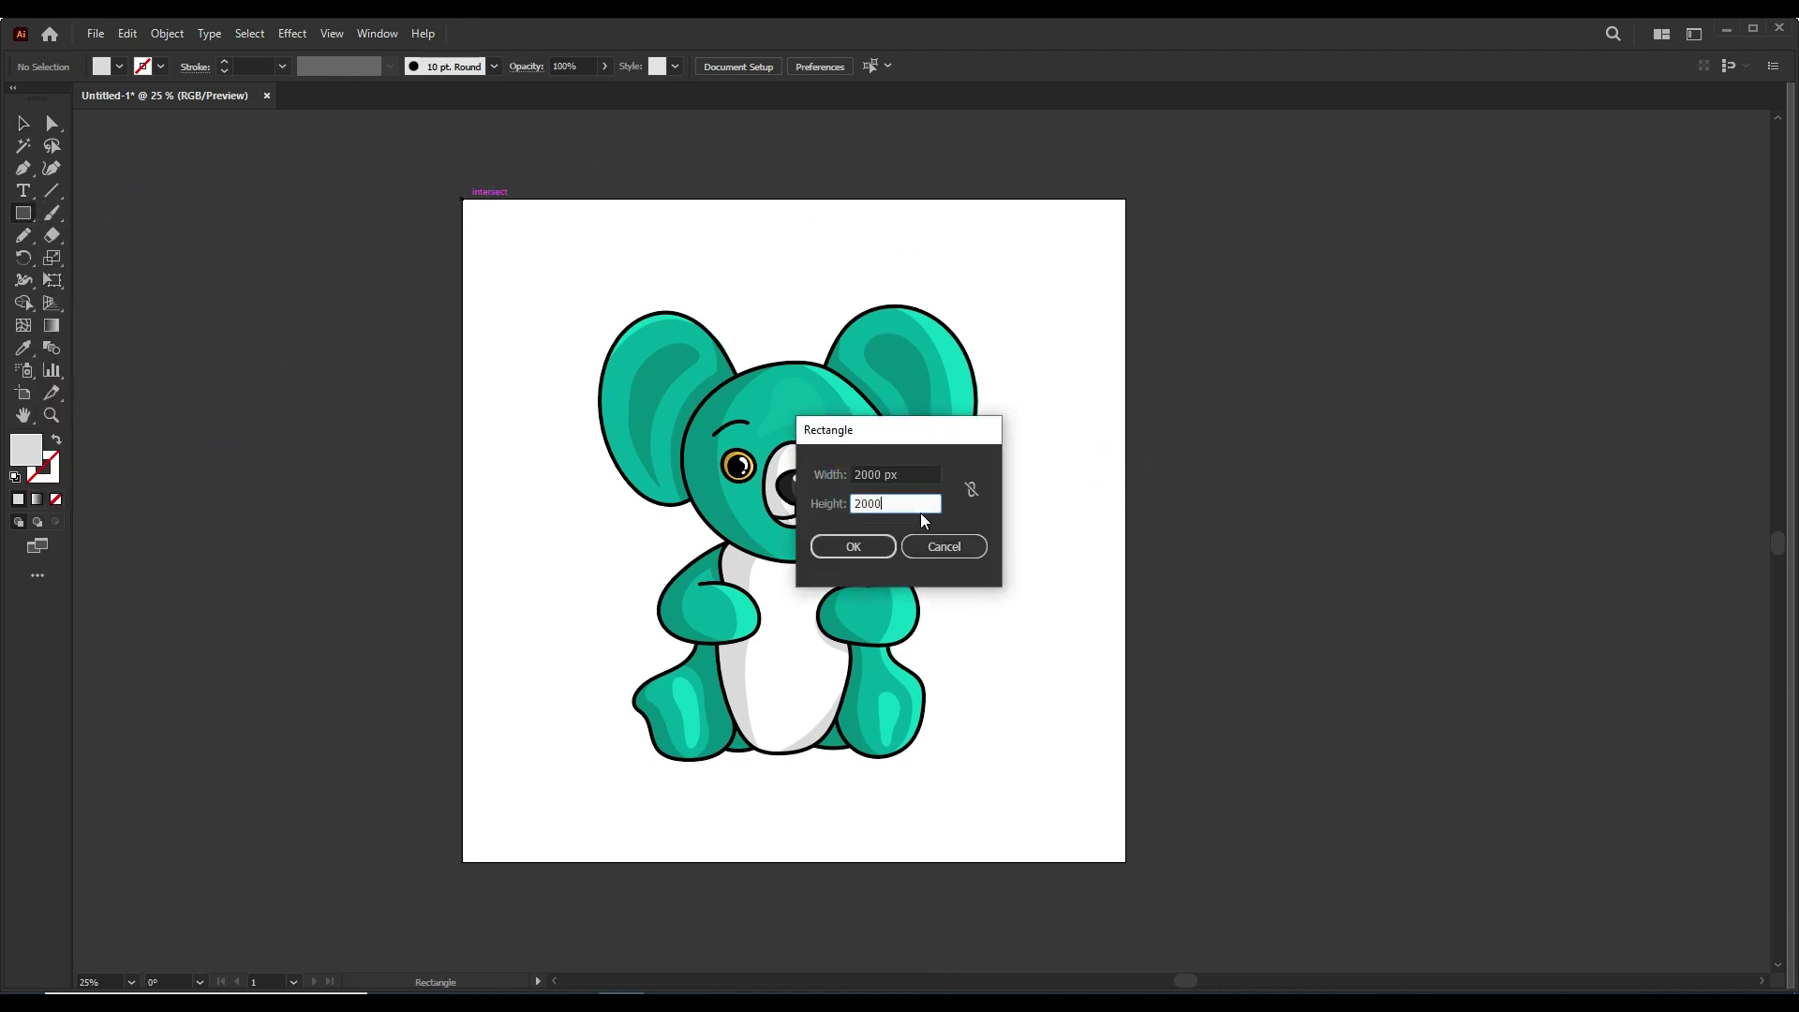
key(Return)
key(ctrl+z)
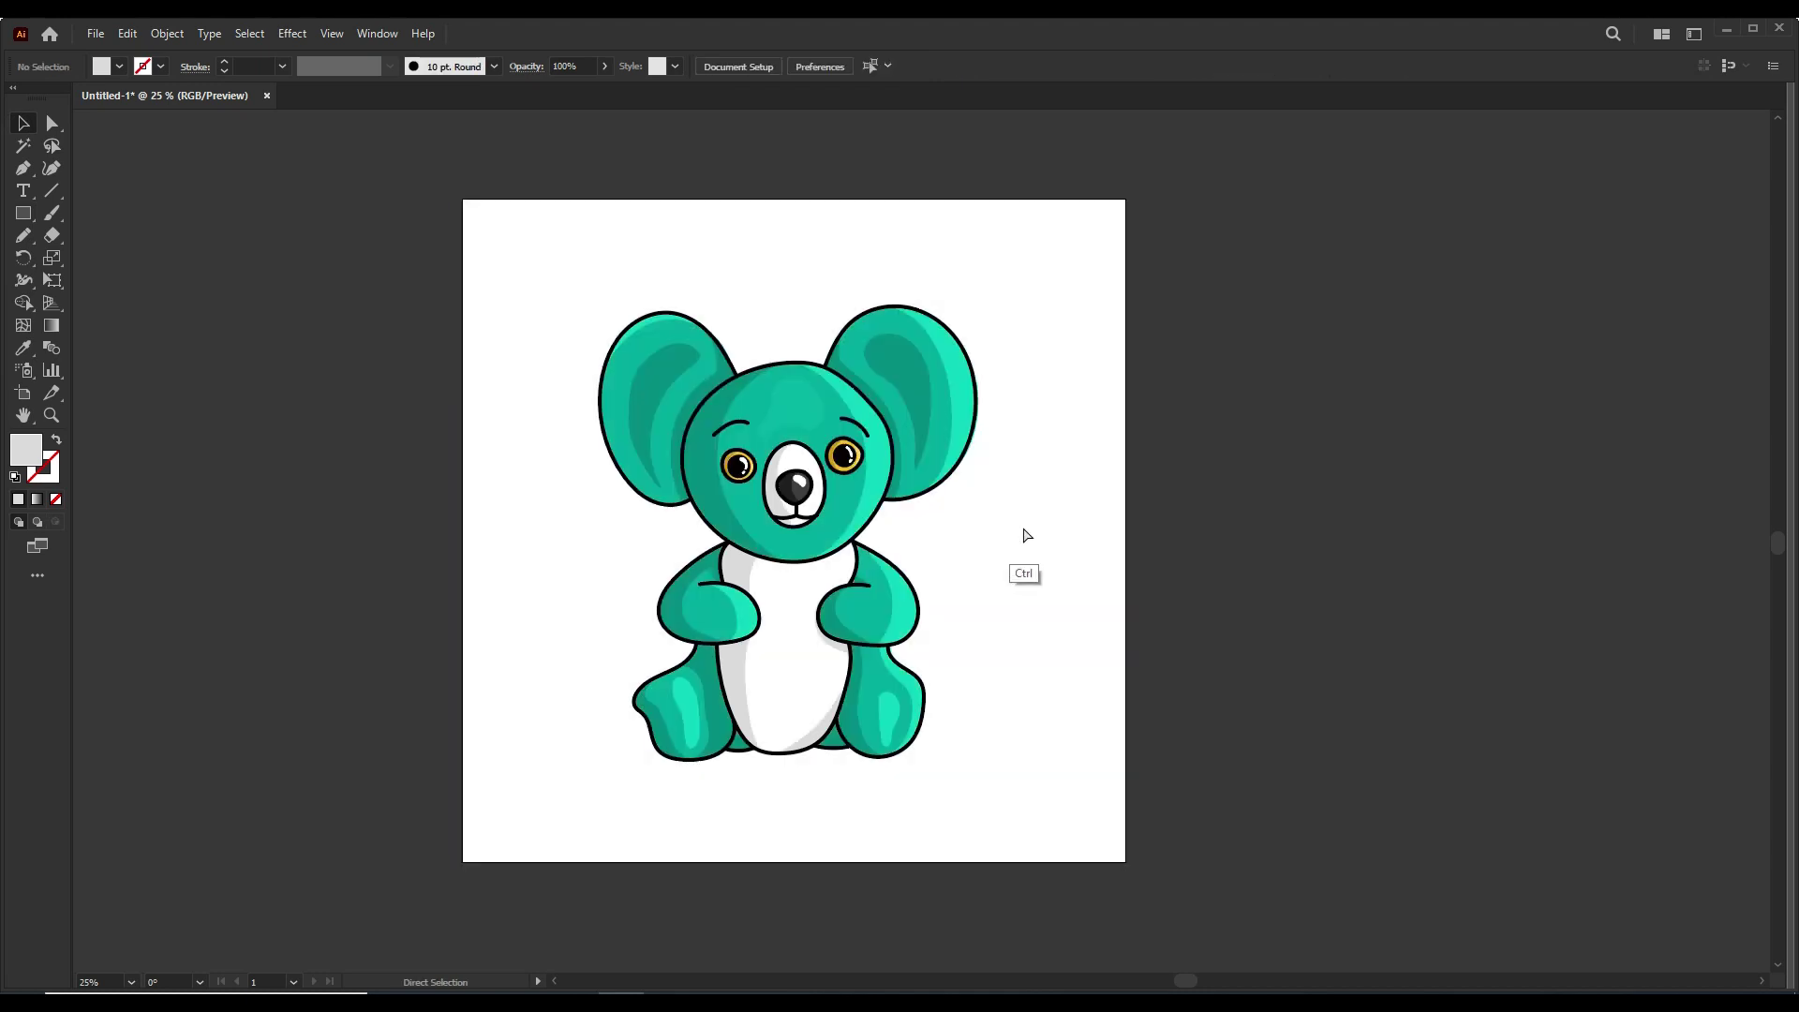
key(Tab)
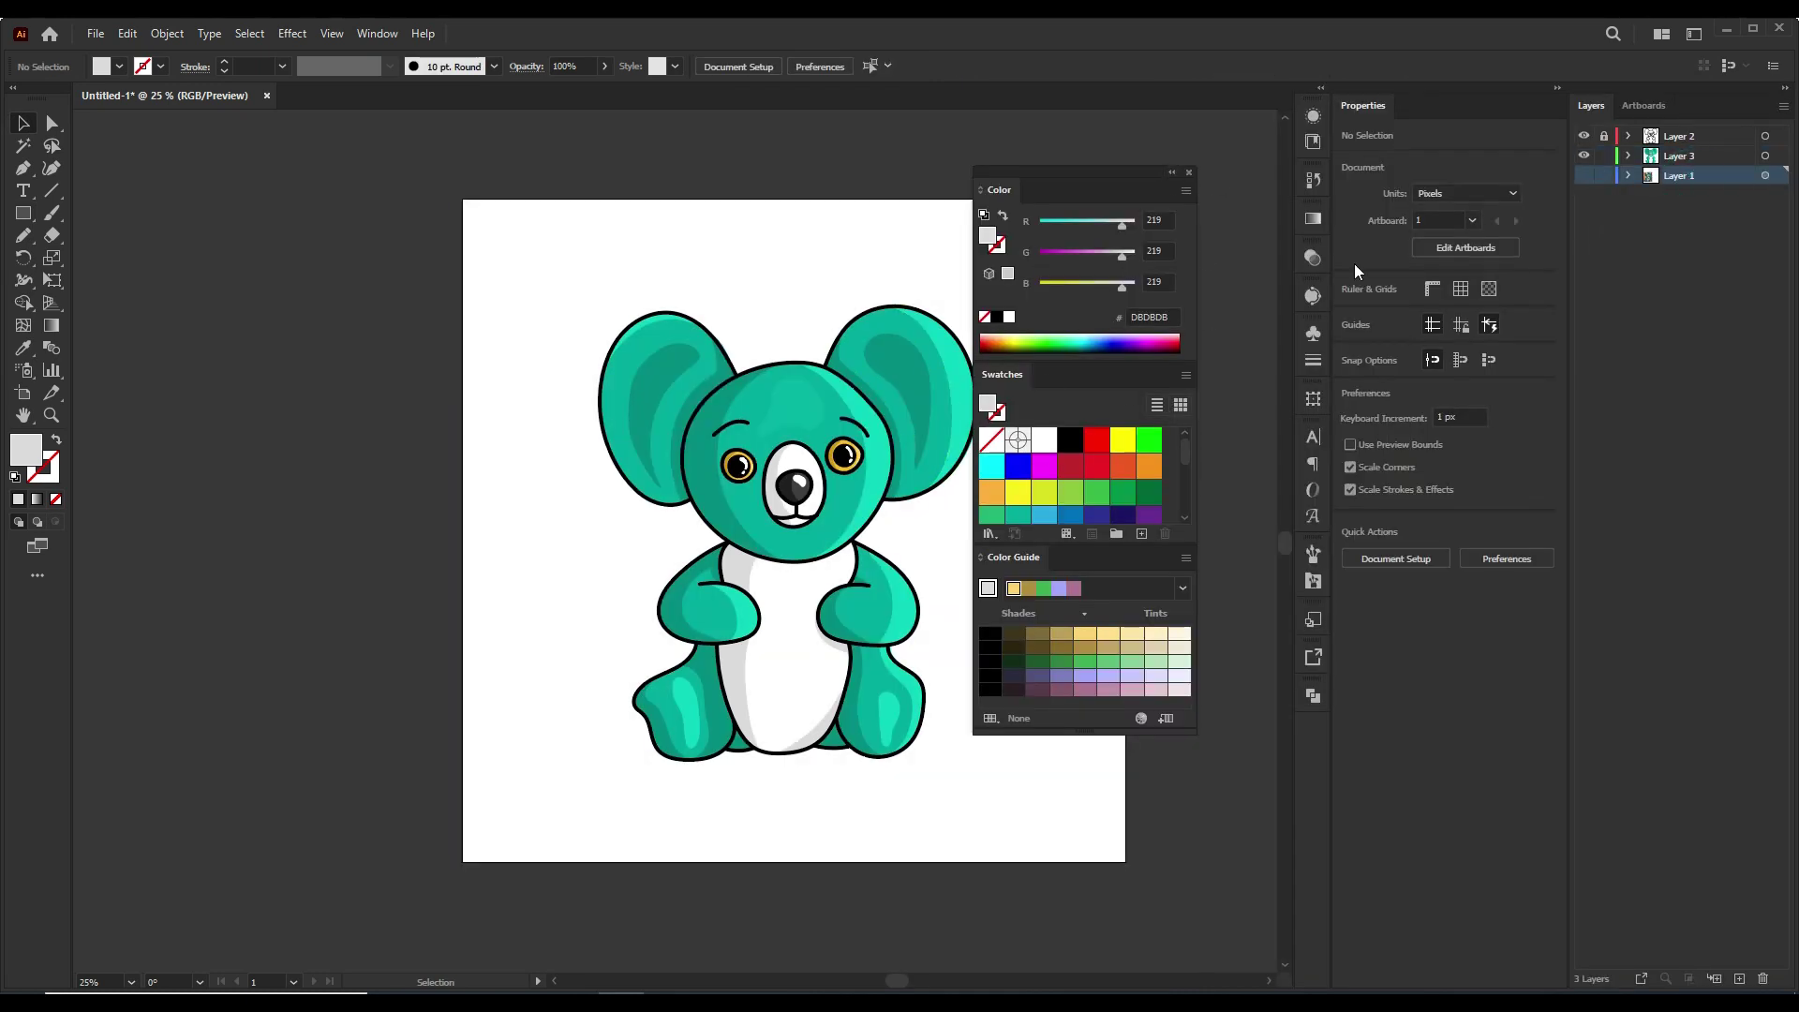
- Move the koala artwork onto Layer 2 and delete the empty Layer 3
click(1765, 156)
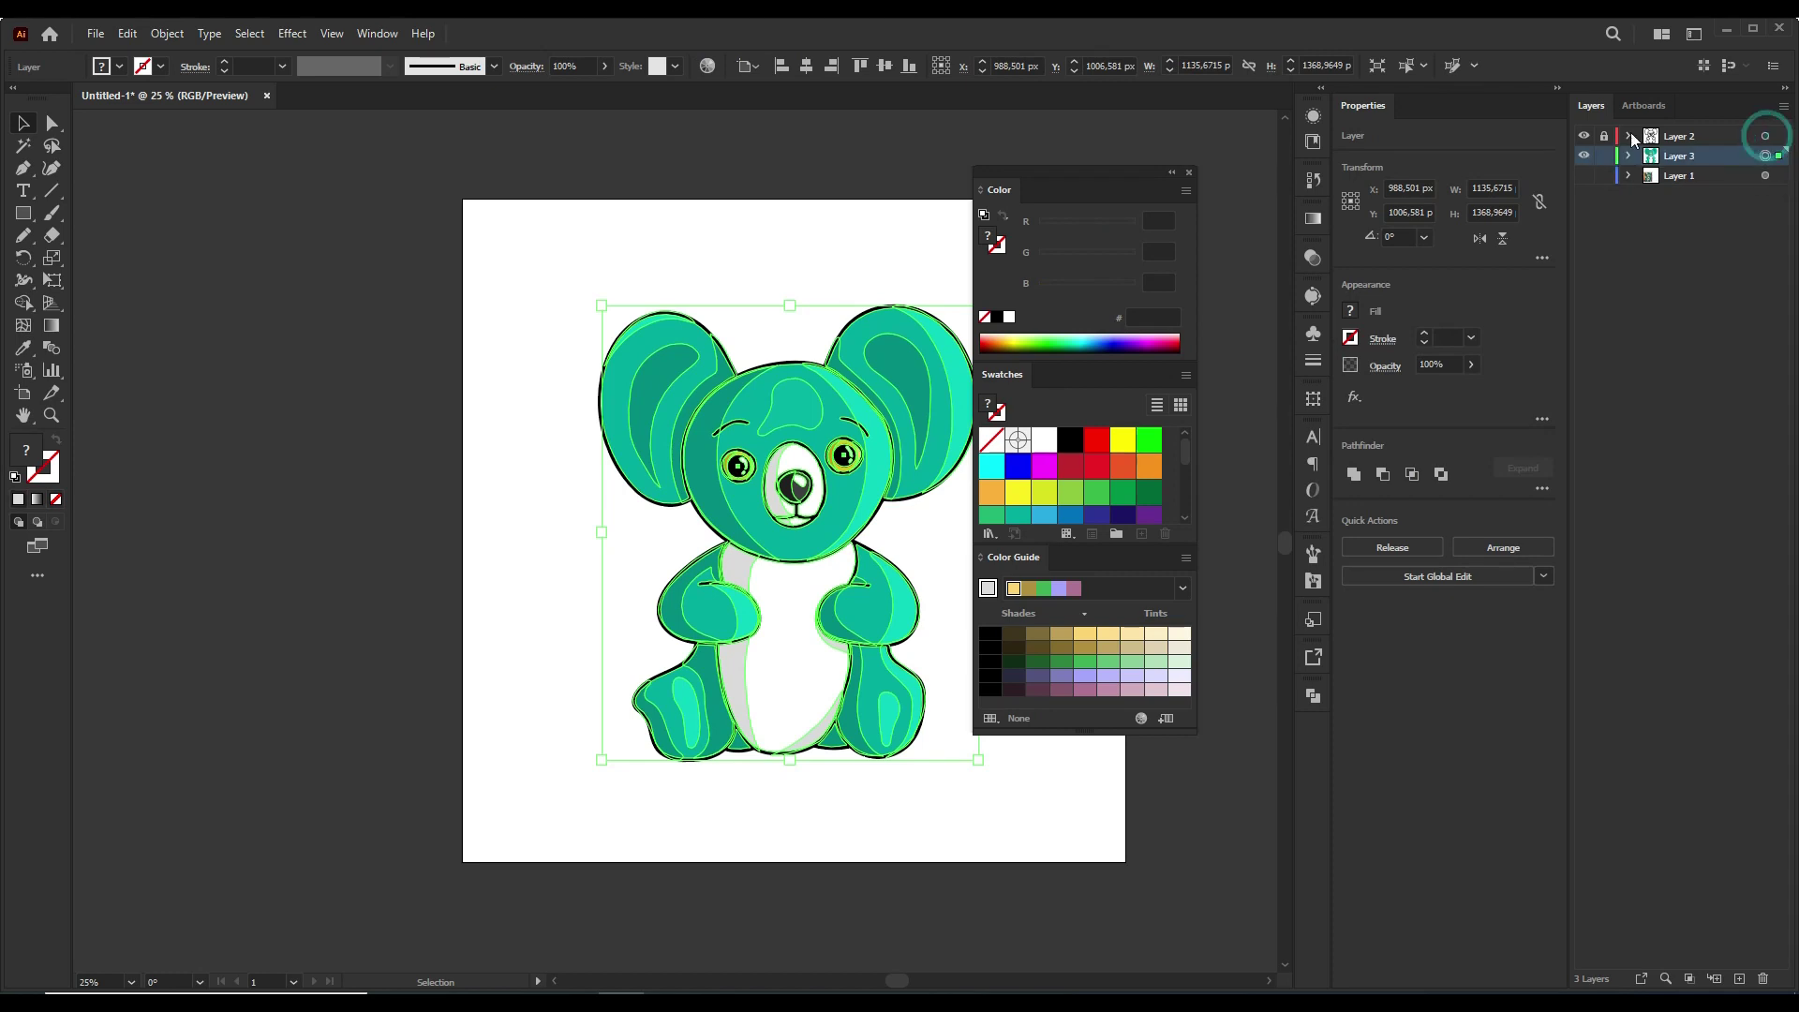
drag(1767, 140, 1771, 137)
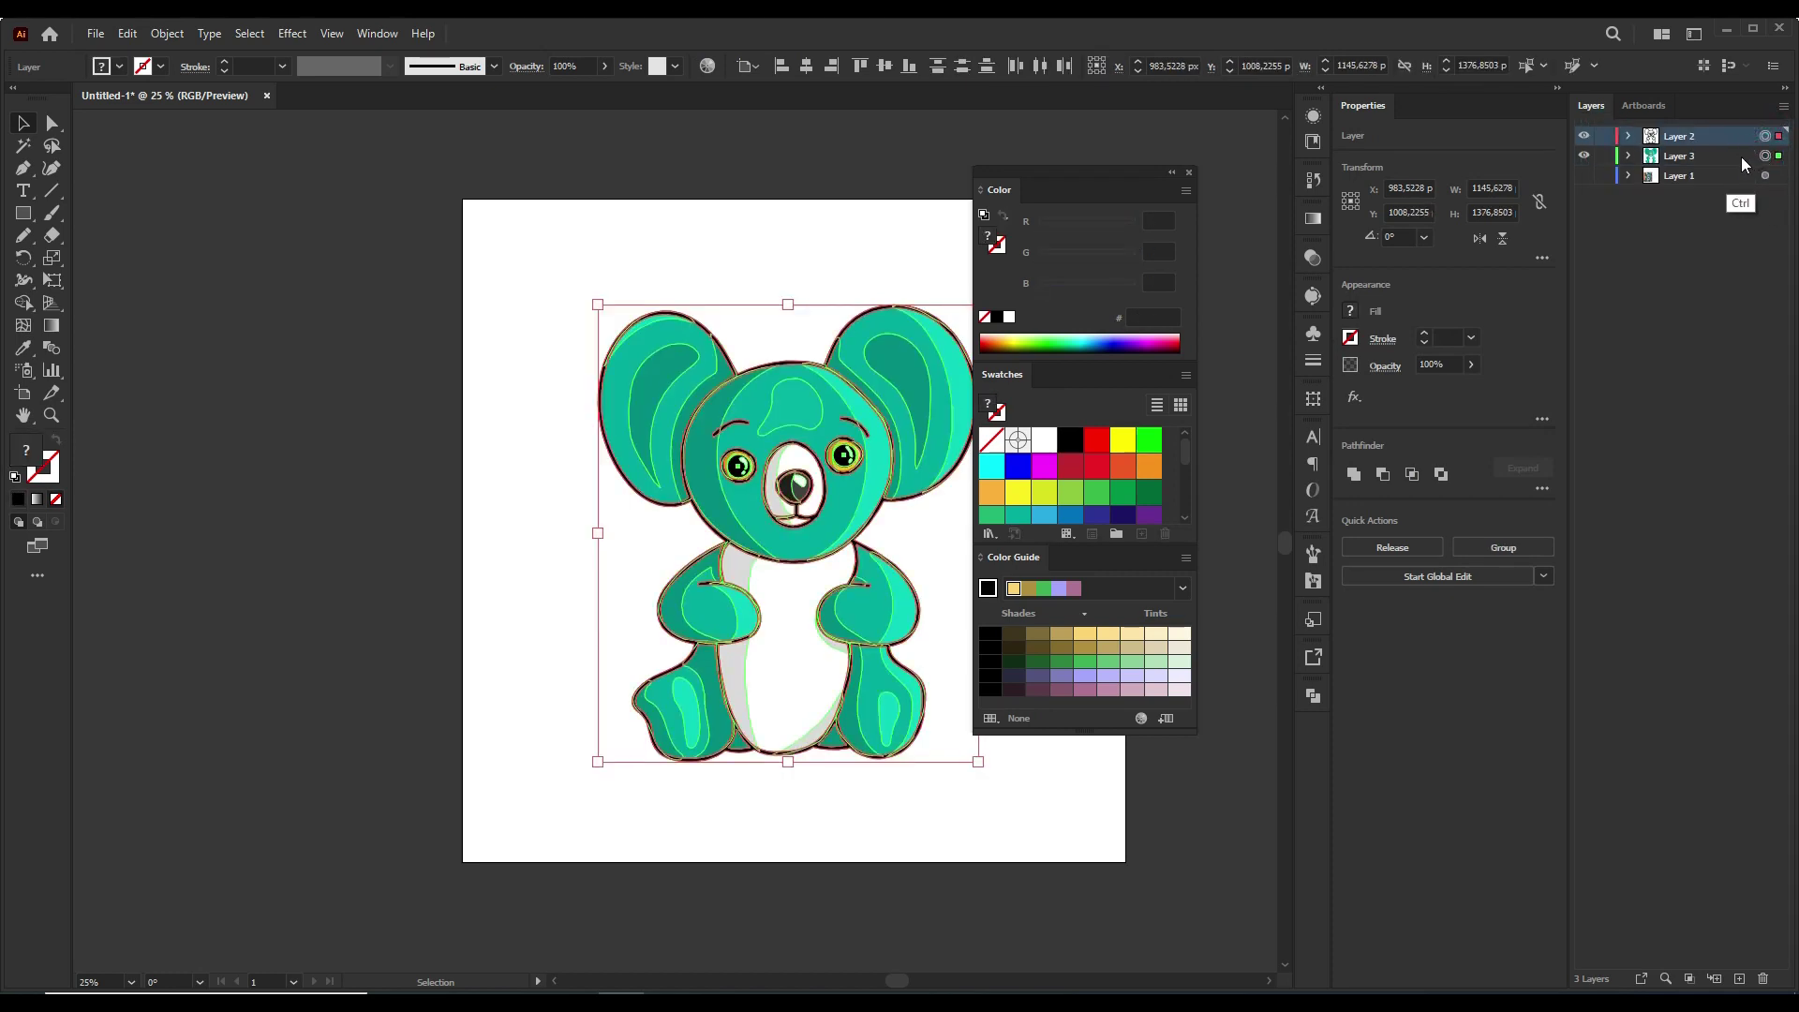
click(1738, 156)
click(1762, 978)
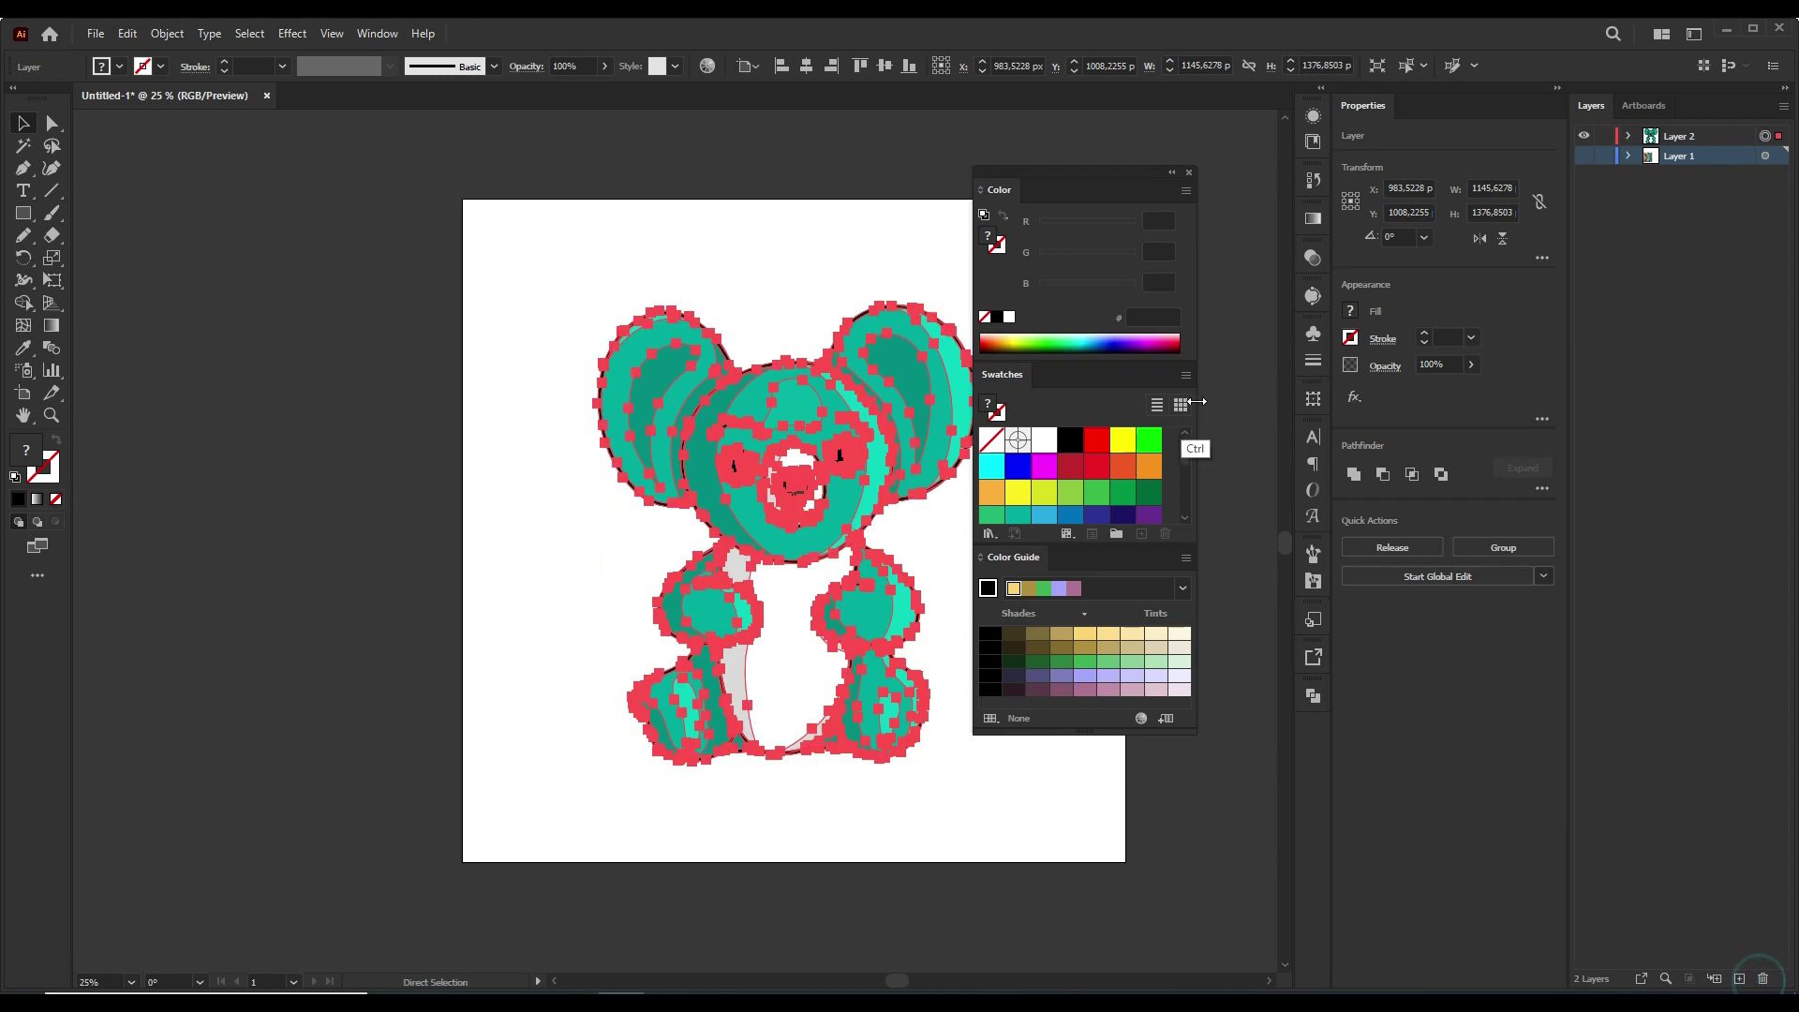
click(1076, 534)
click(830, 243)
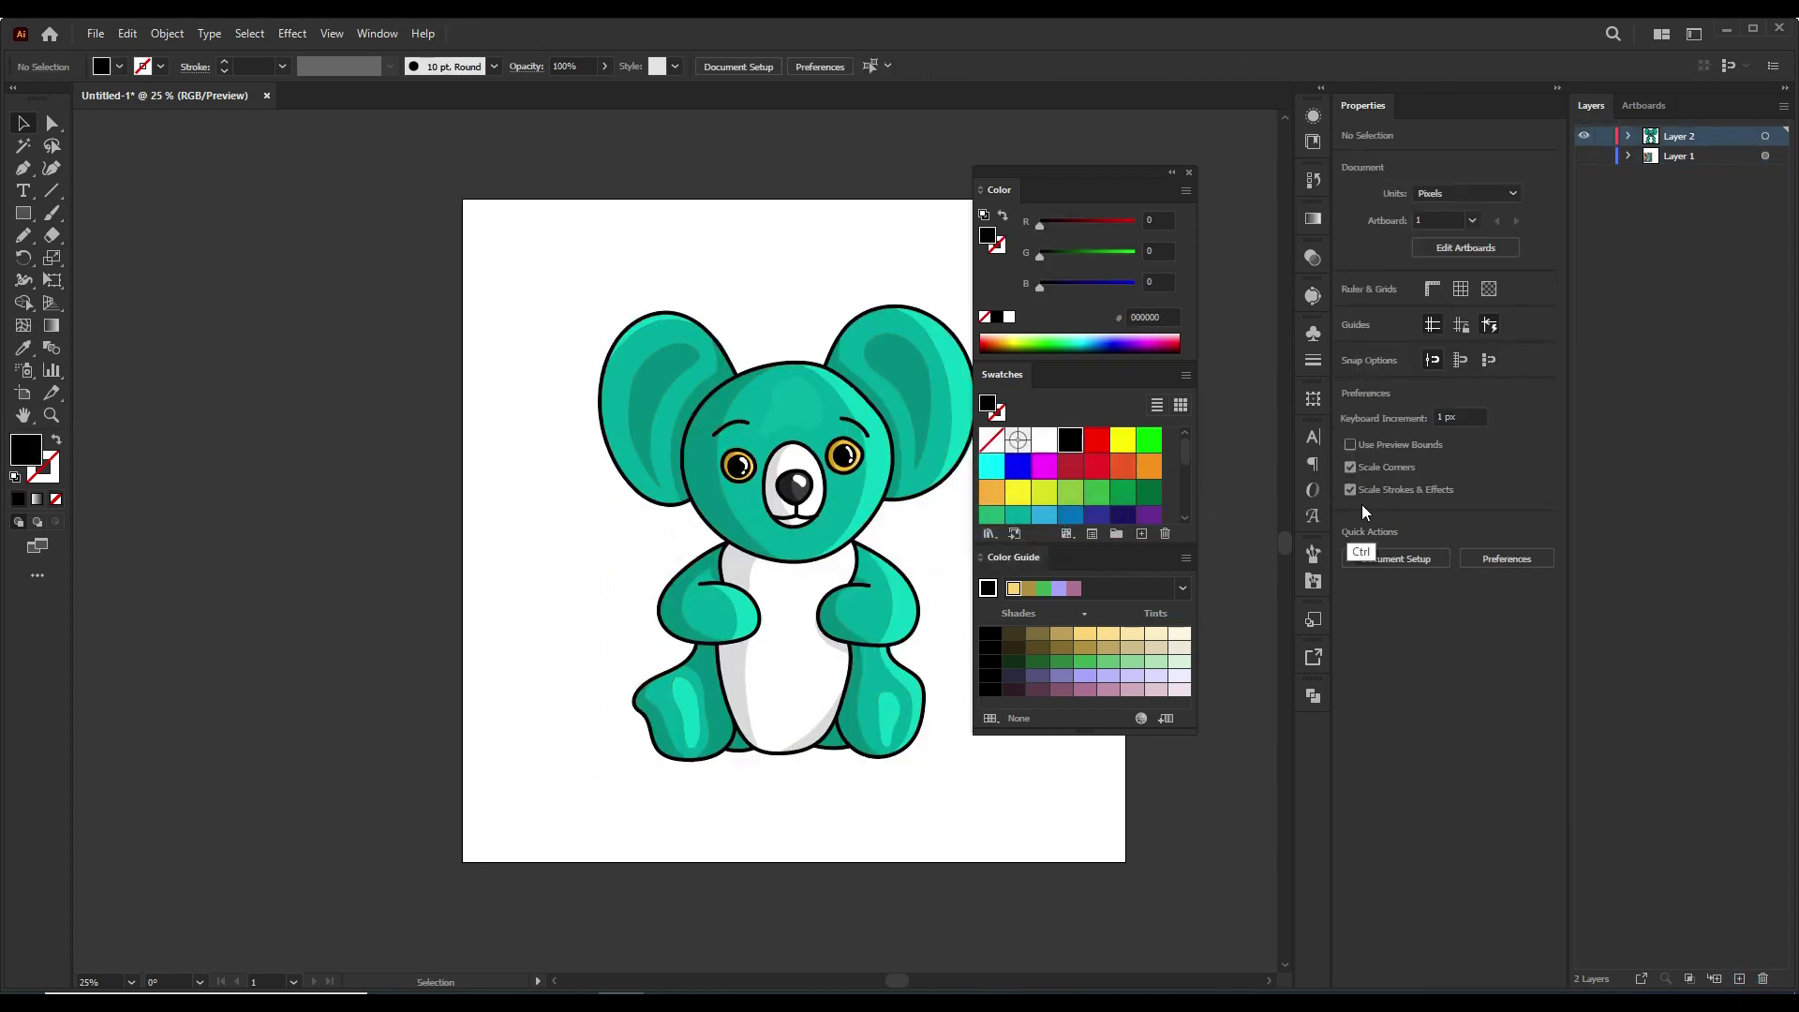
- Paste the 2000 px rectangle back, centre it on the artboard, and send it to back
key(ctrl+v)
click(1417, 474)
click(1501, 474)
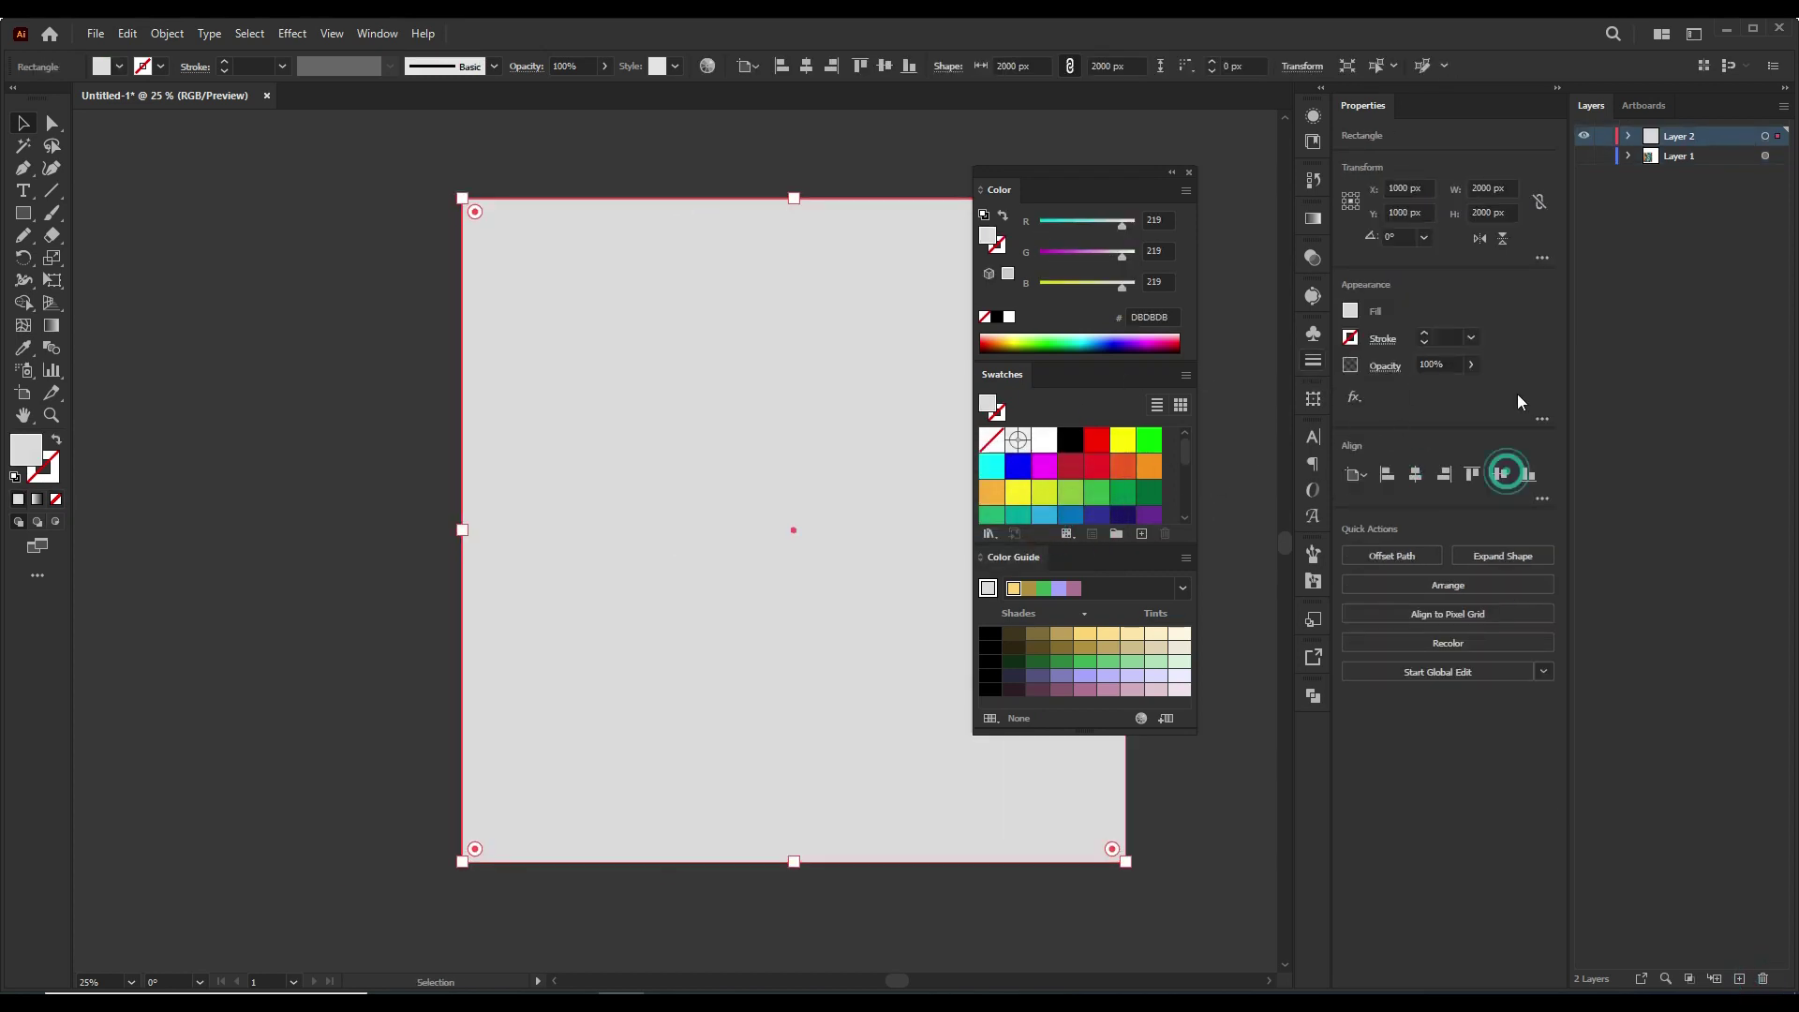
key(ctrl+shift+bracketleft)
- Fill the background rectangle with the koala's teal using the Eyedropper
key(i)
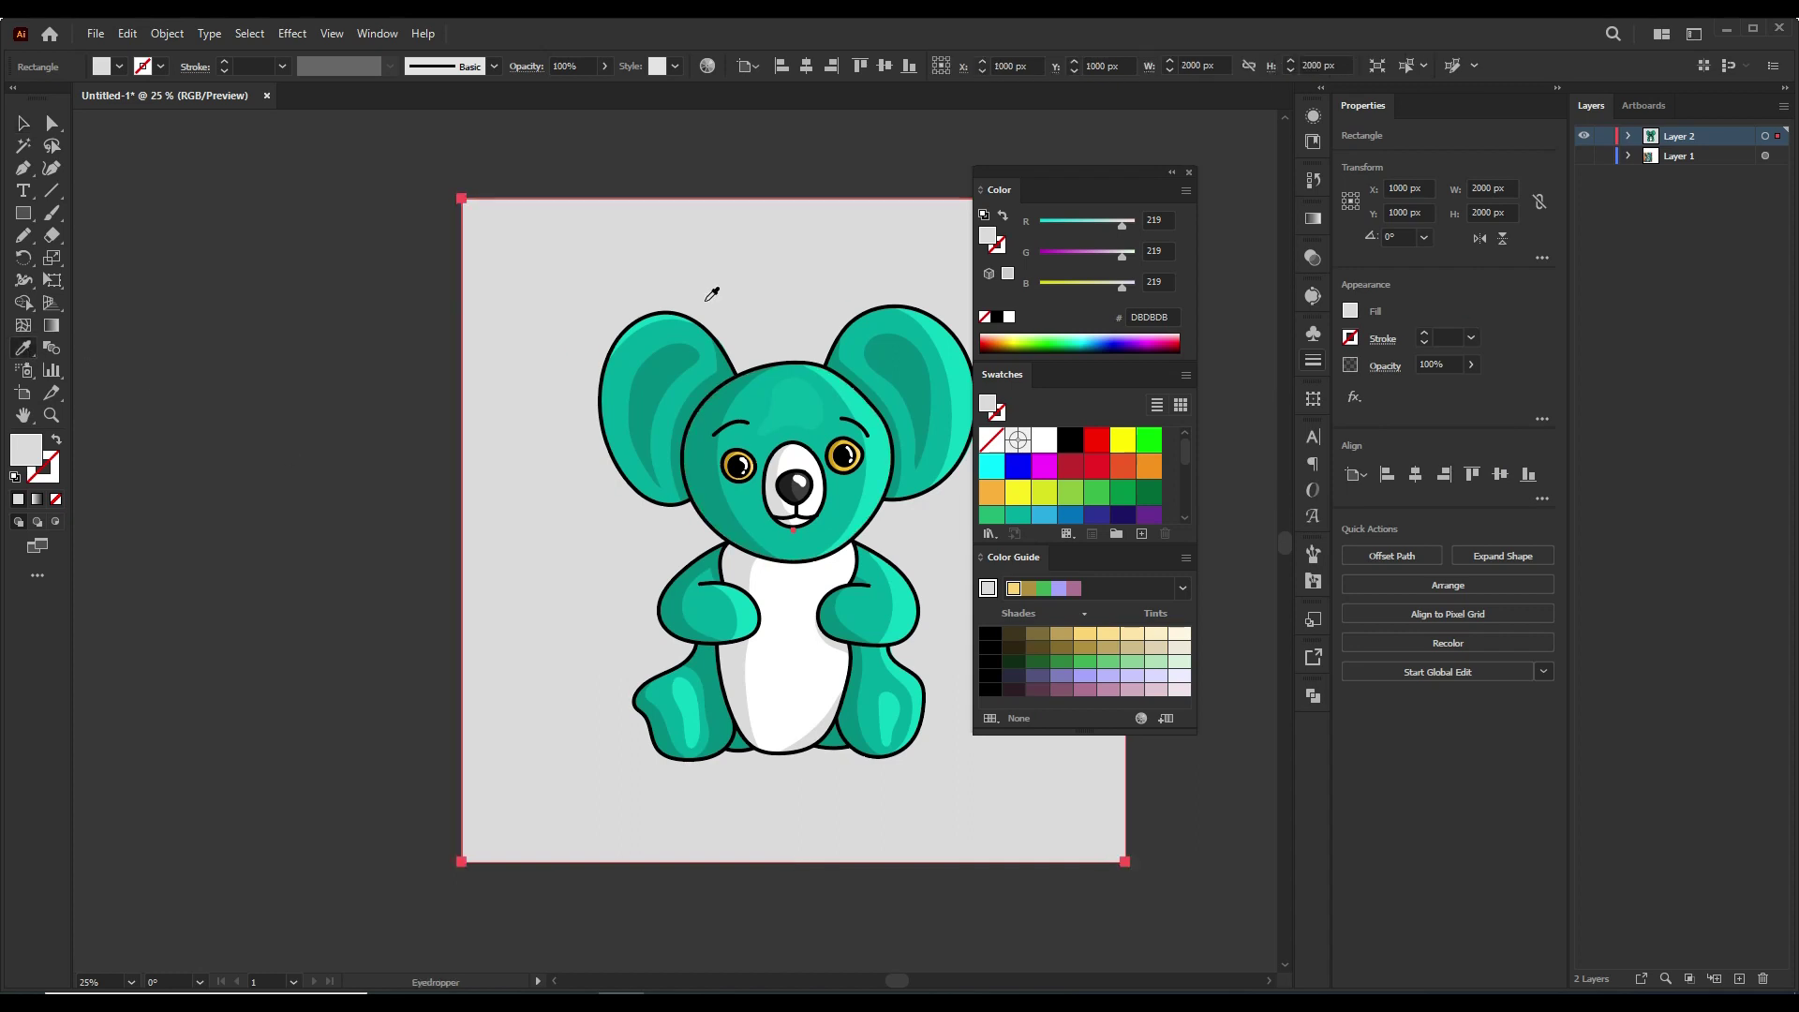
click(927, 422)
key(shift+Tab)
key(v)
click(1162, 514)
key(ctrl+equal)
key(ctrl+equal)
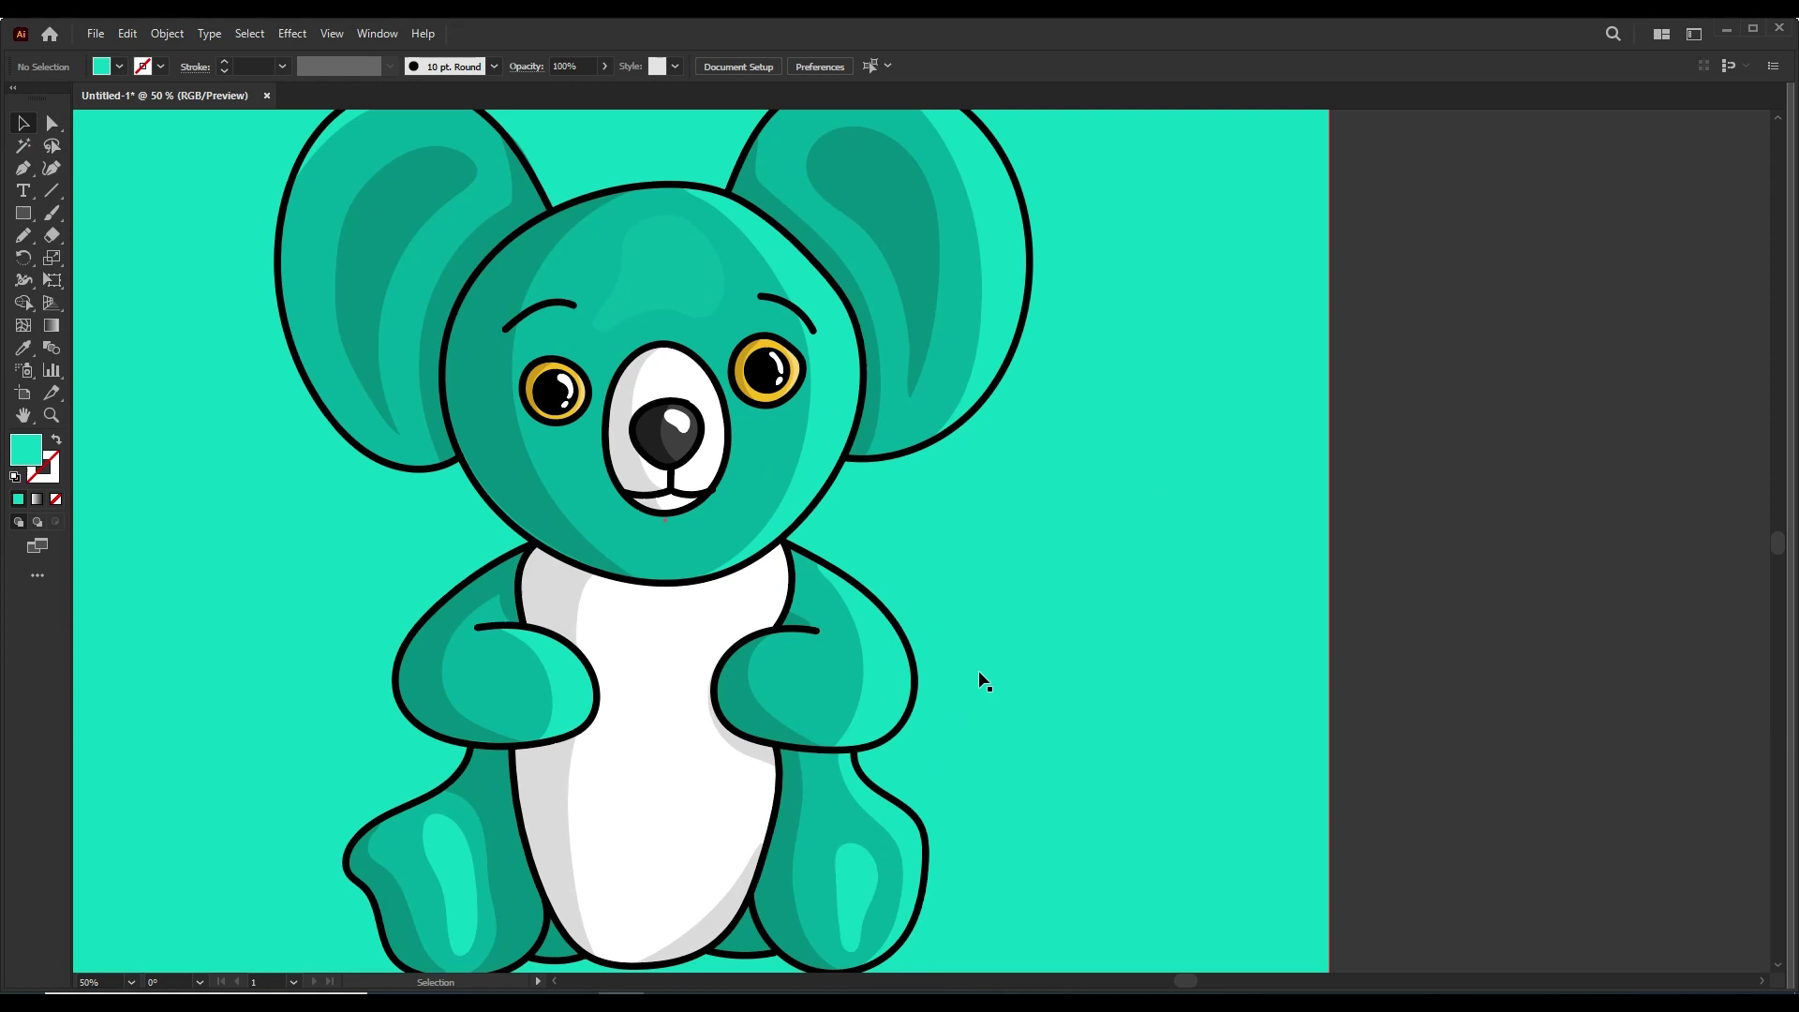
- Draw a flat ellipse beneath the koala's feet
drag(979, 682, 1015, 462)
click(25, 214)
click(108, 258)
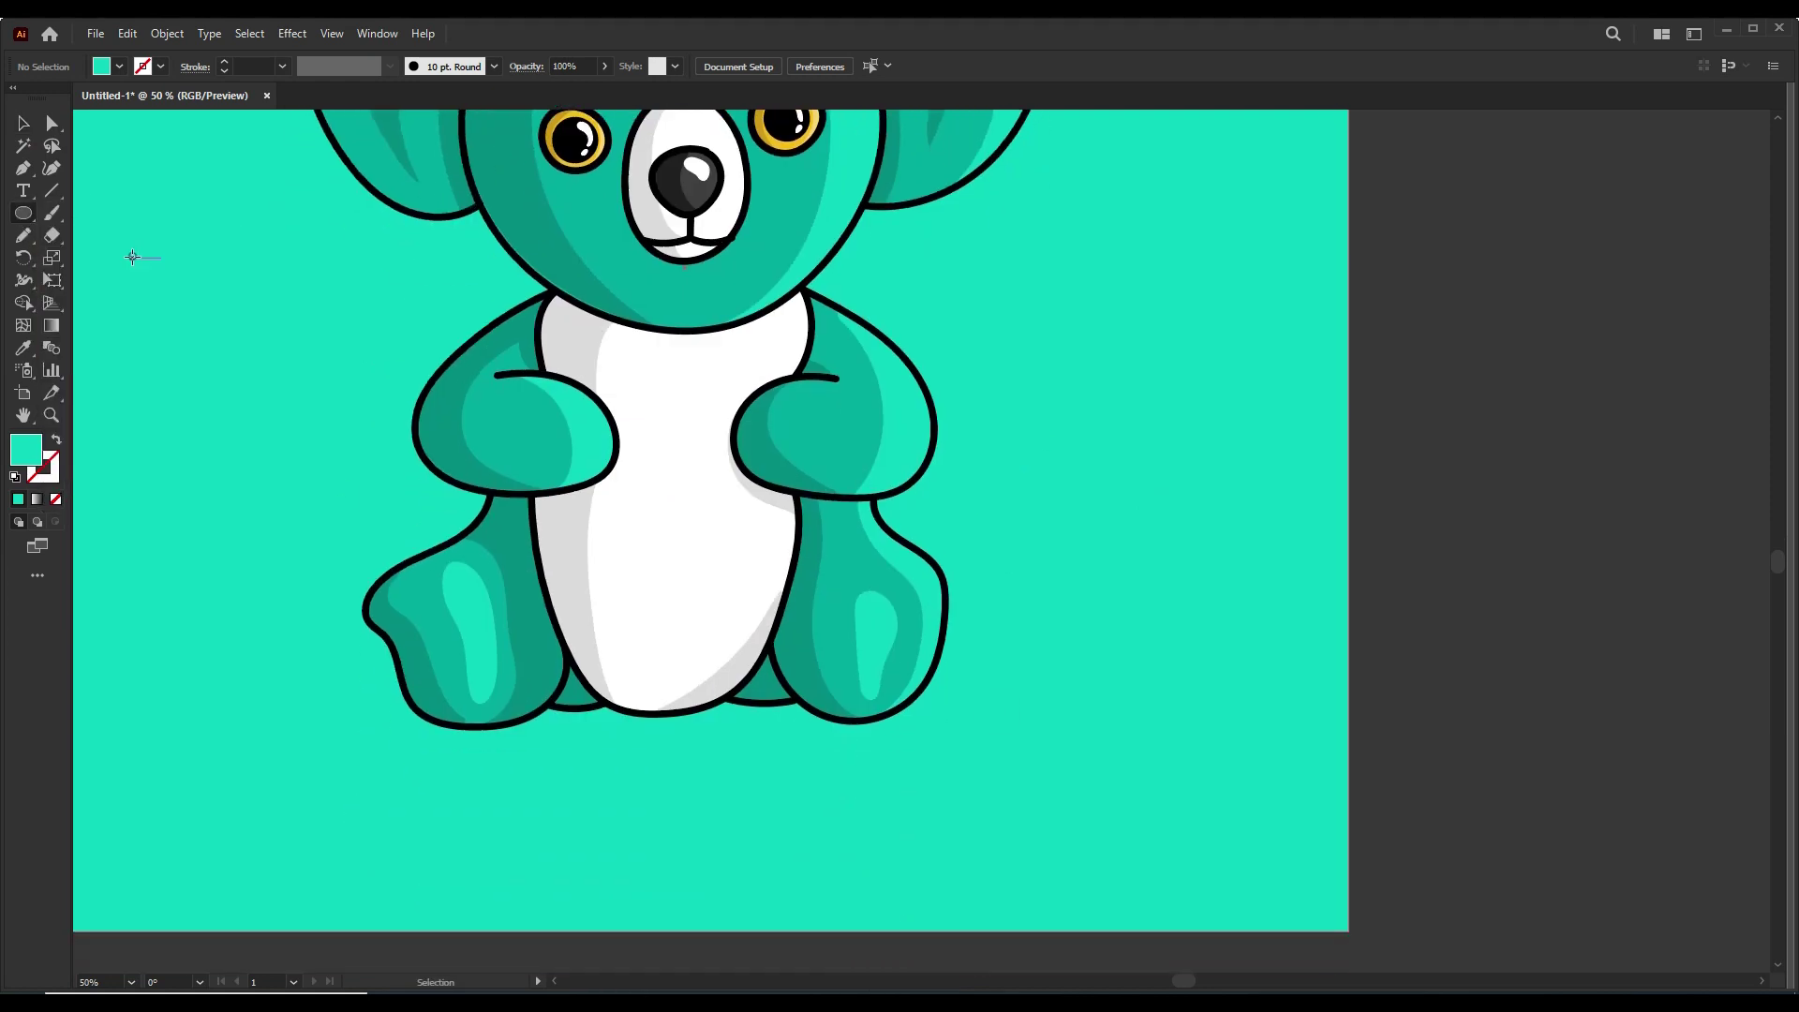
drag(379, 707, 981, 784)
- Fill the ellipse with black, nudge it under the feet, and send it behind the koala
key(i)
click(938, 436)
click(25, 126)
mouse_move(746, 746)
mouse_down()
mouse_move(744, 729)
mouse_move(773, 743)
mouse_up()
key(ctrl+shift+bracketleft)
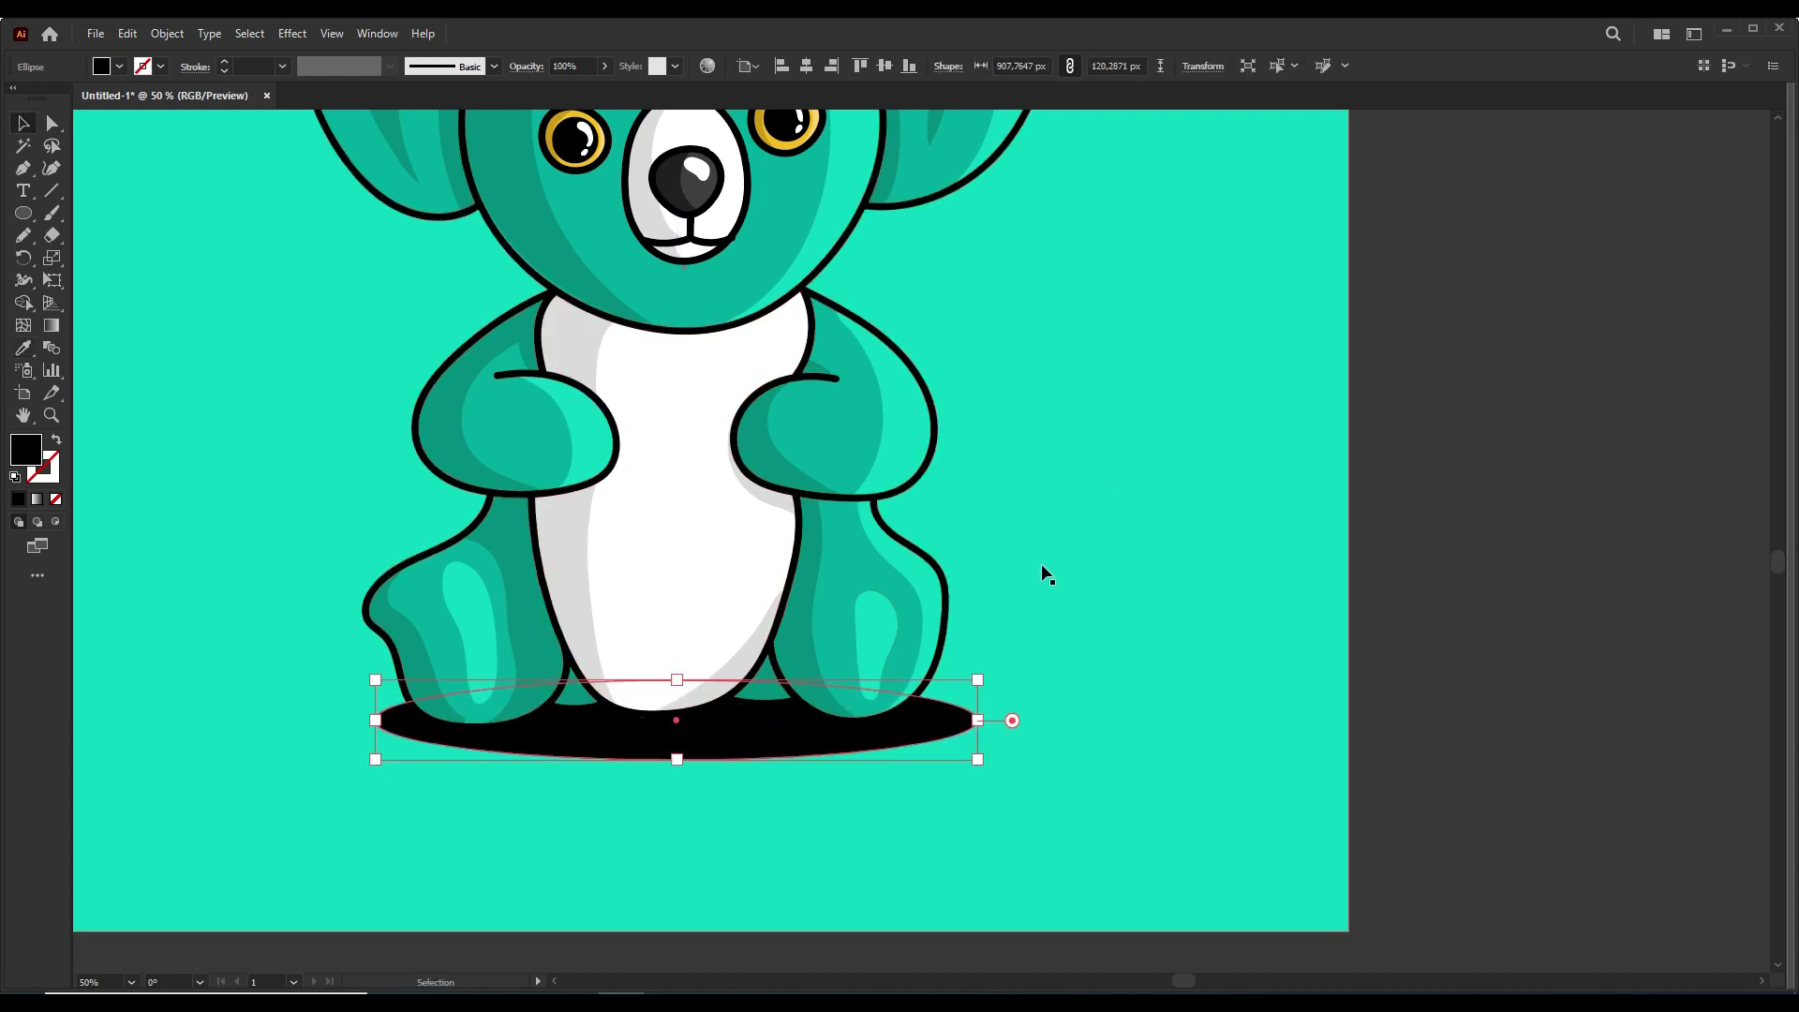
- Set the shadow ellipse's opacity to 80% in the Transparency panel
key(Tab)
click(1315, 255)
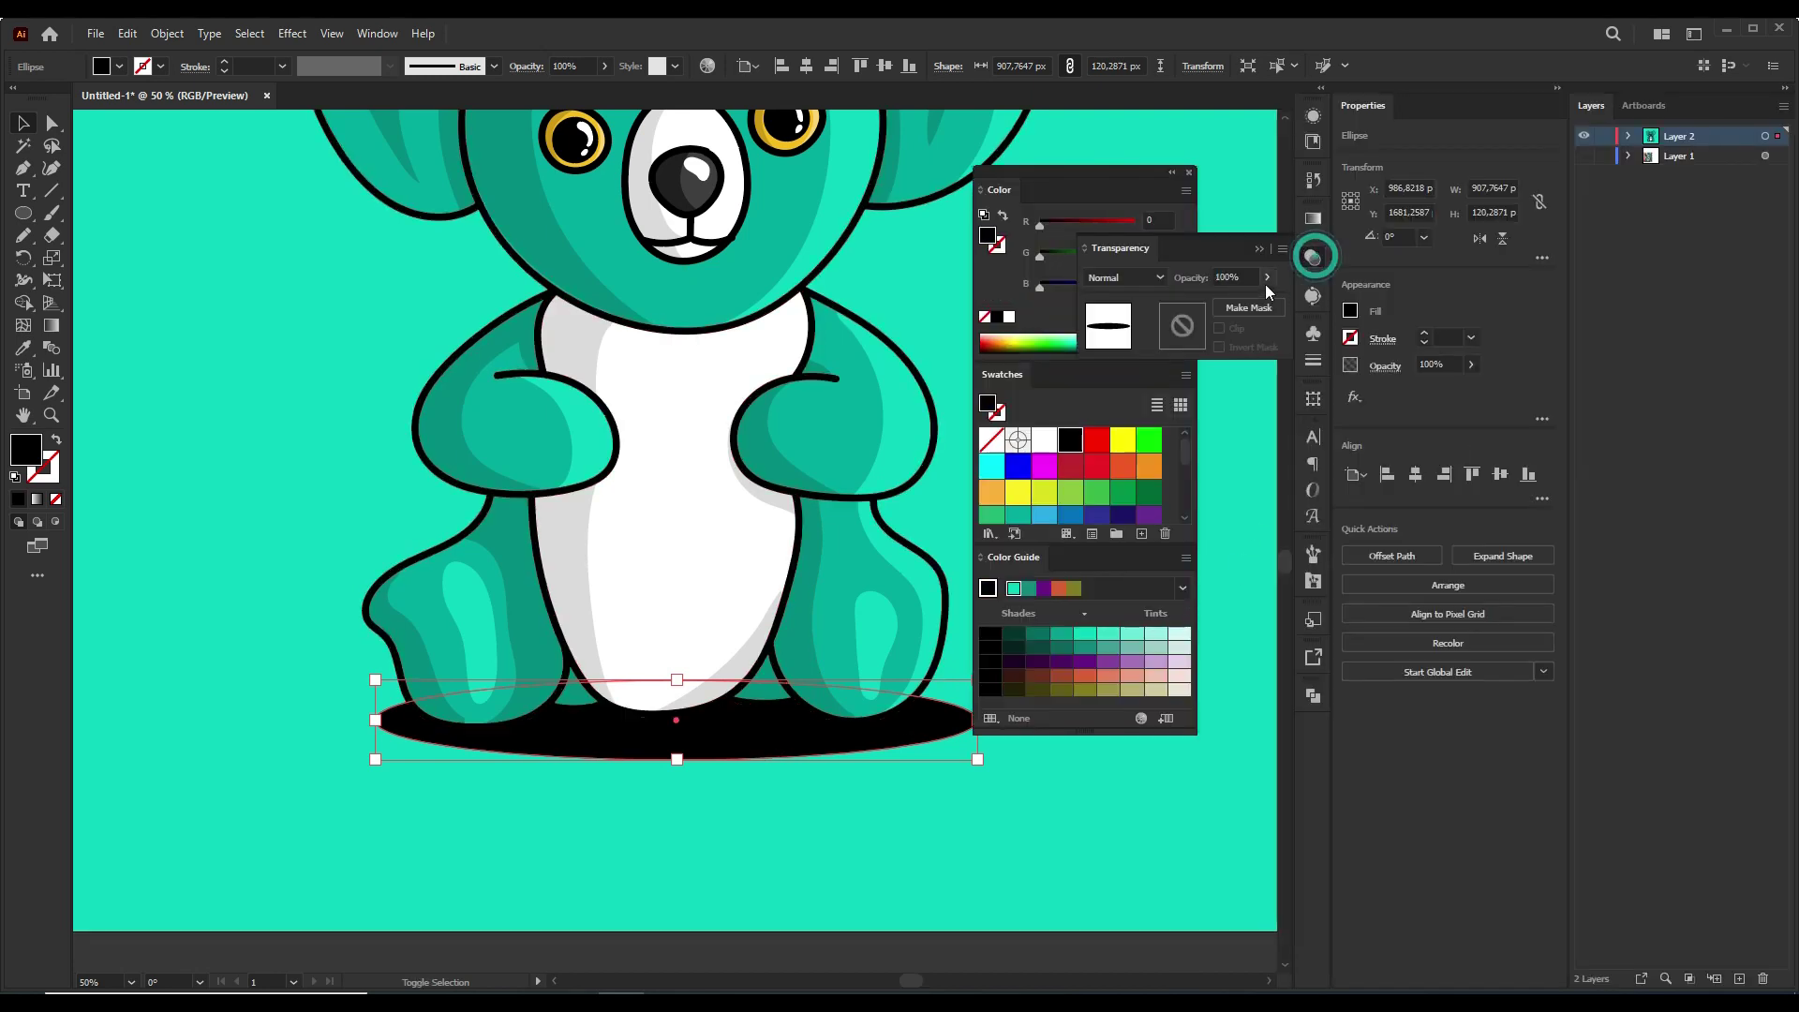
click(1239, 276)
key(Return)
key(Tab)
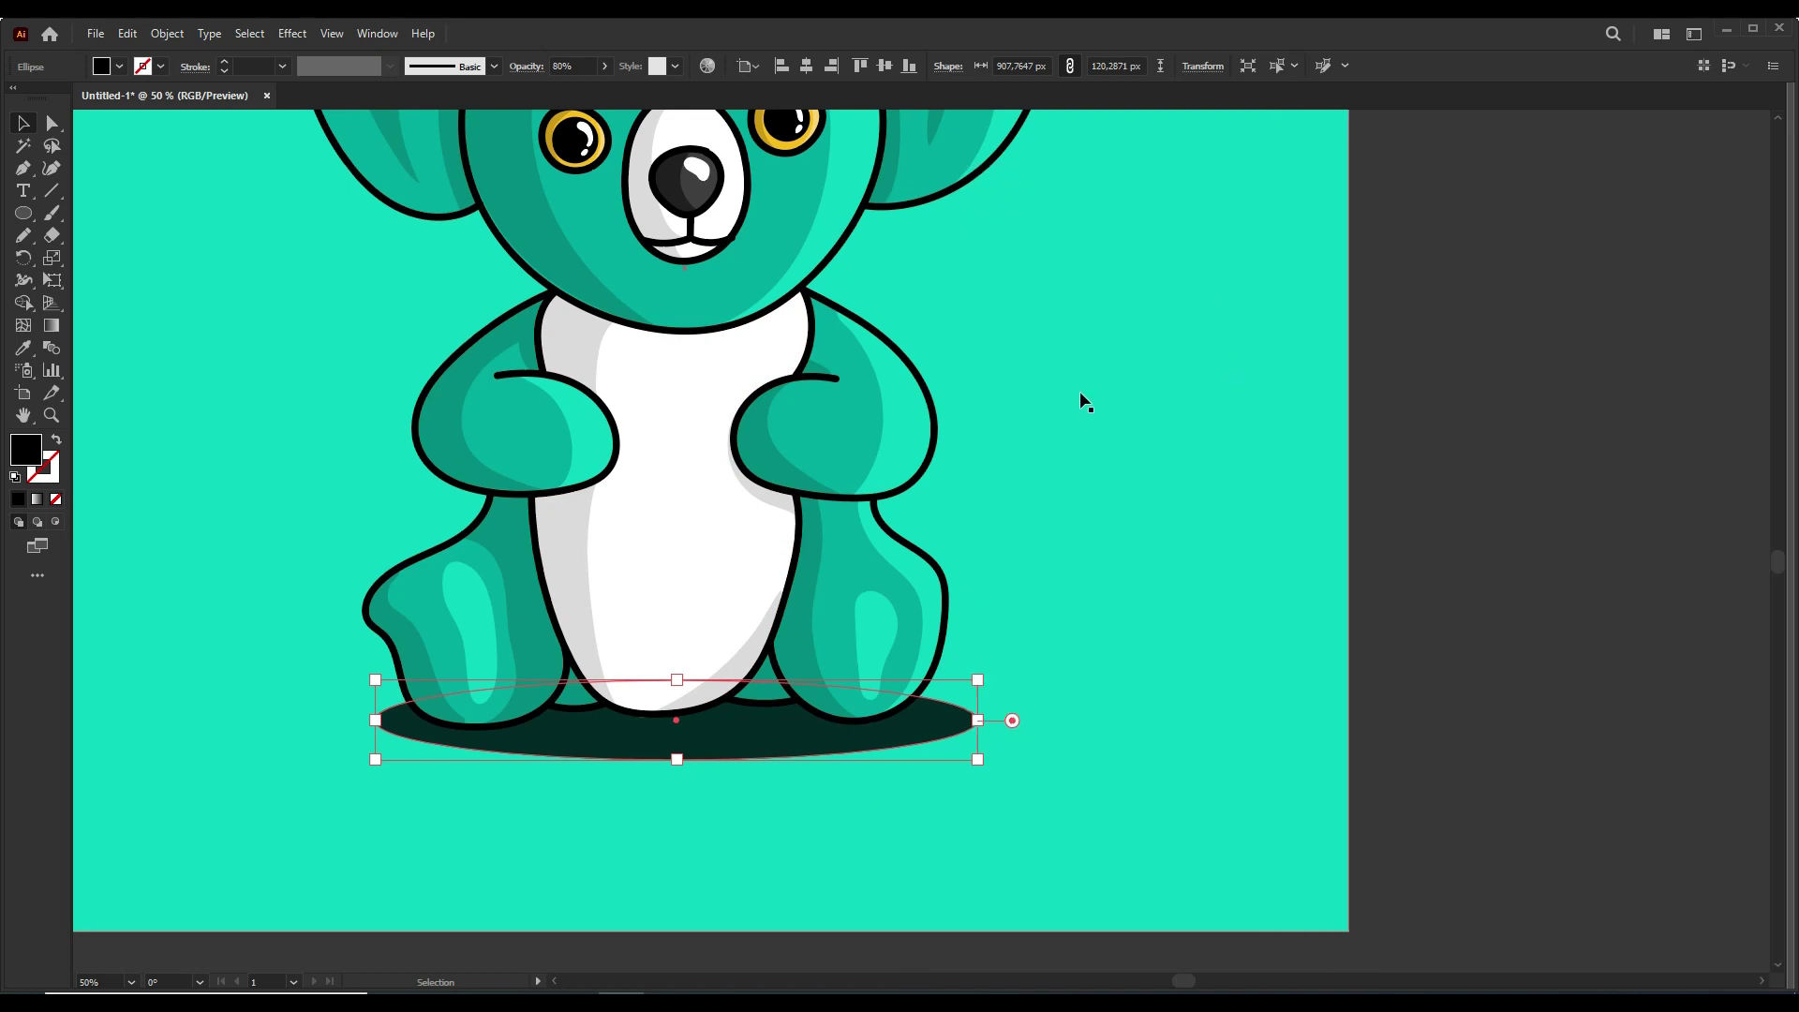
key(ctrl+minus)
click(1203, 457)
mouse_move(885, 638)
mouse_down()
mouse_move(977, 624)
mouse_move(980, 590)
mouse_move(1012, 618)
mouse_move(1005, 602)
mouse_move(1125, 550)
mouse_up()
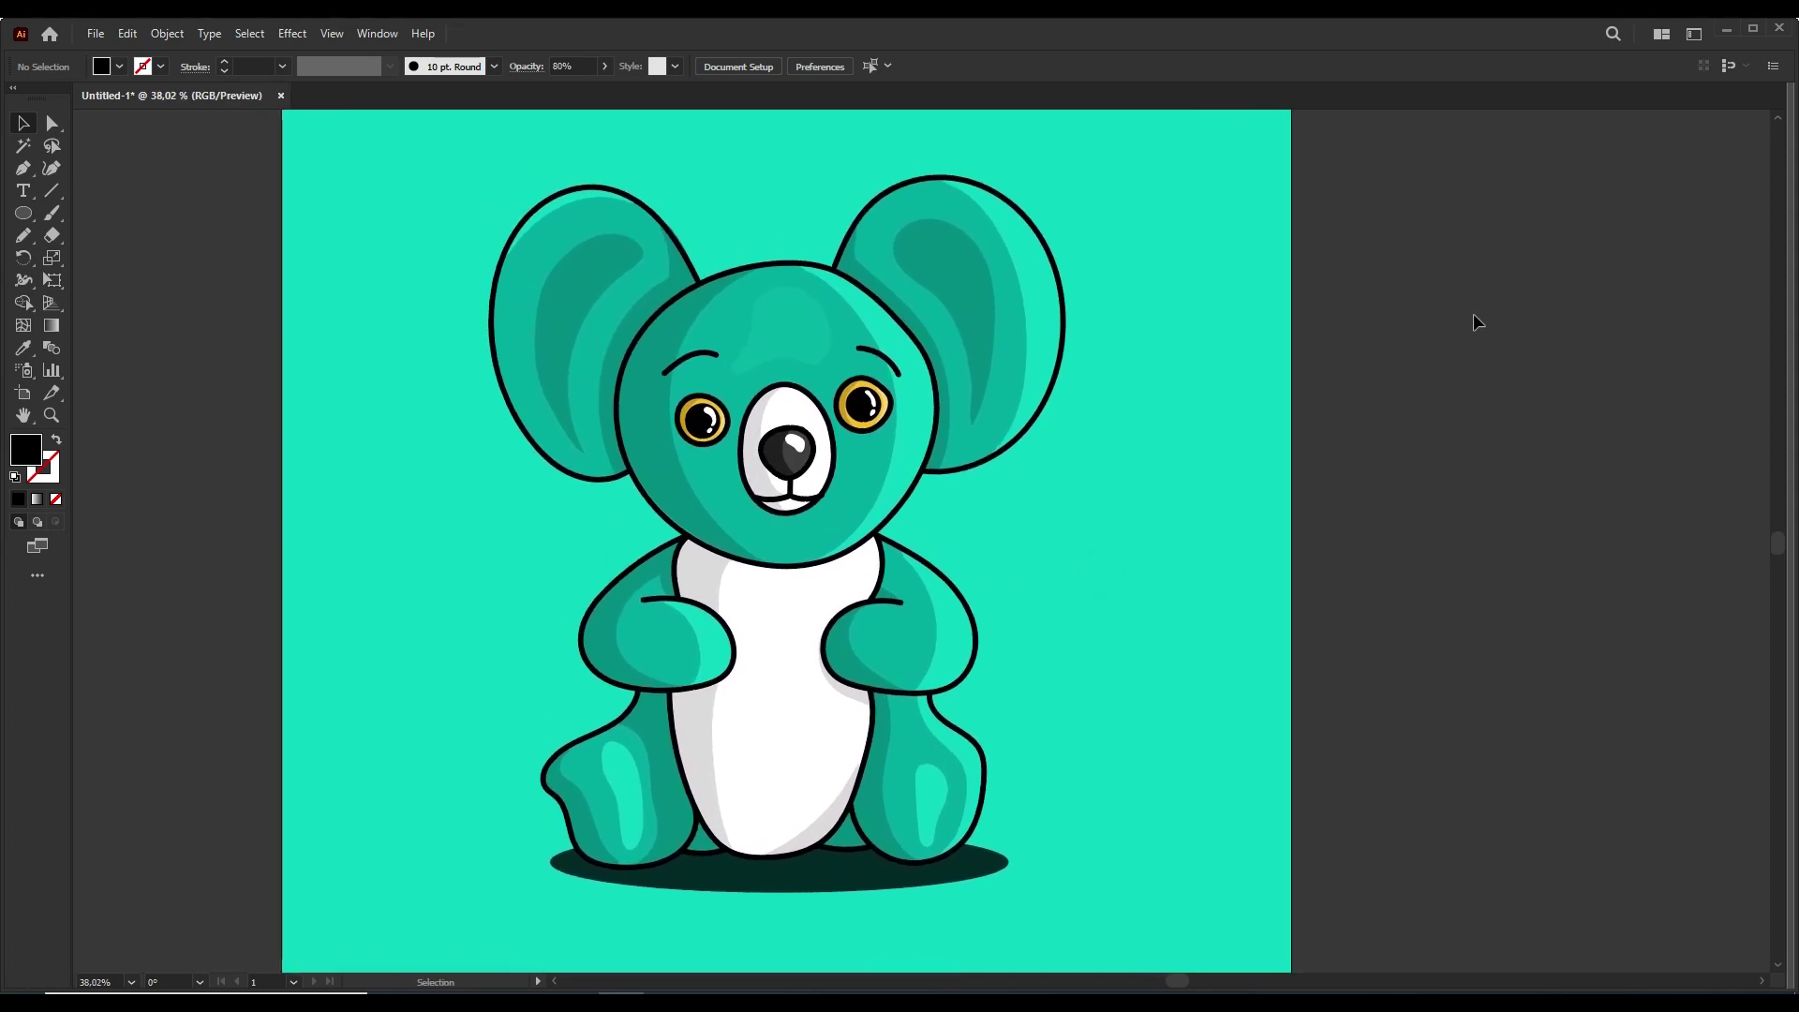